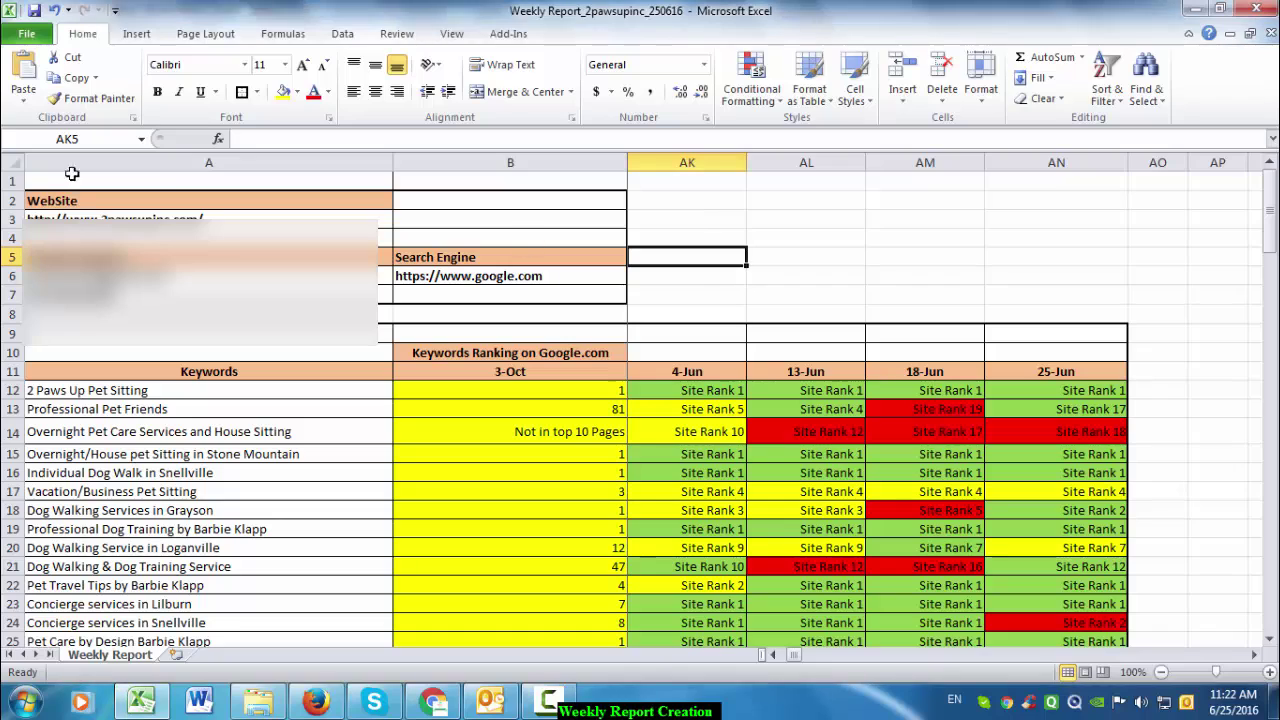
- Examine the report's header block with the website, Google Analytics and Search Engine entries
left_click_drag(120, 201, 128, 215)
left_click(260, 277)
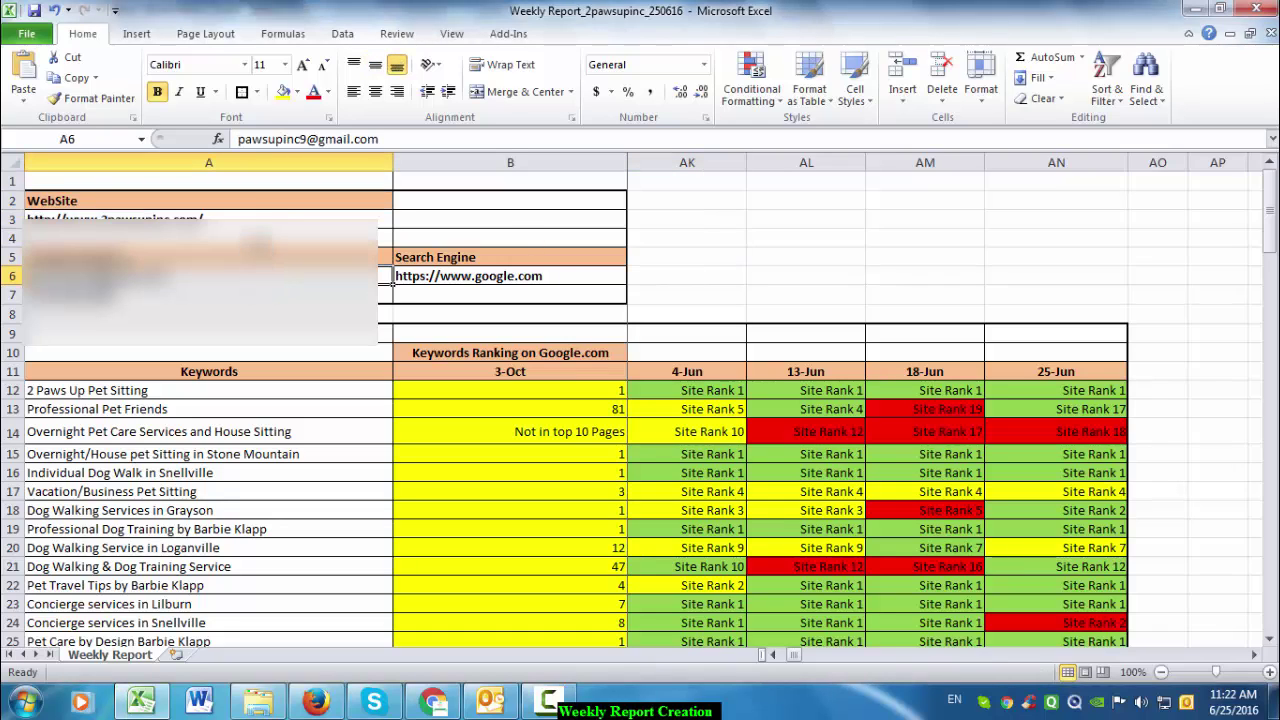
left_click(235, 200)
left_click(385, 280)
left_click_drag(385, 258, 385, 295)
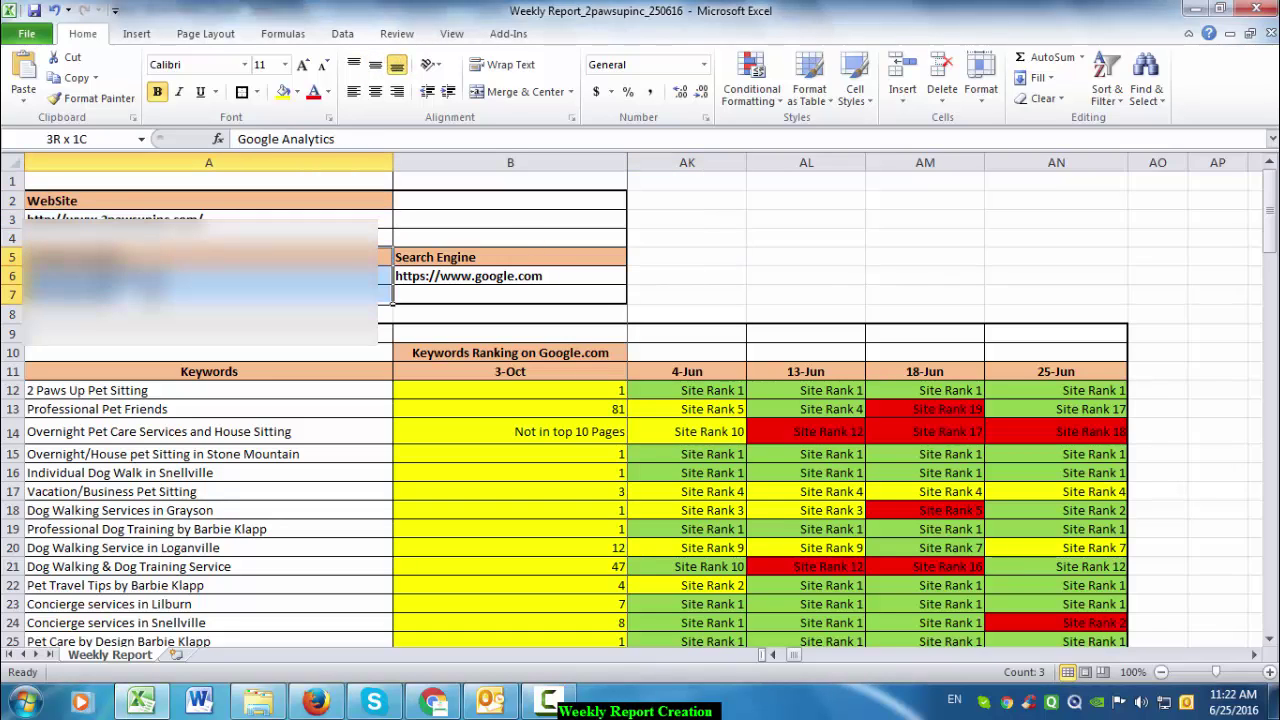
left_click_drag(432, 257, 435, 291)
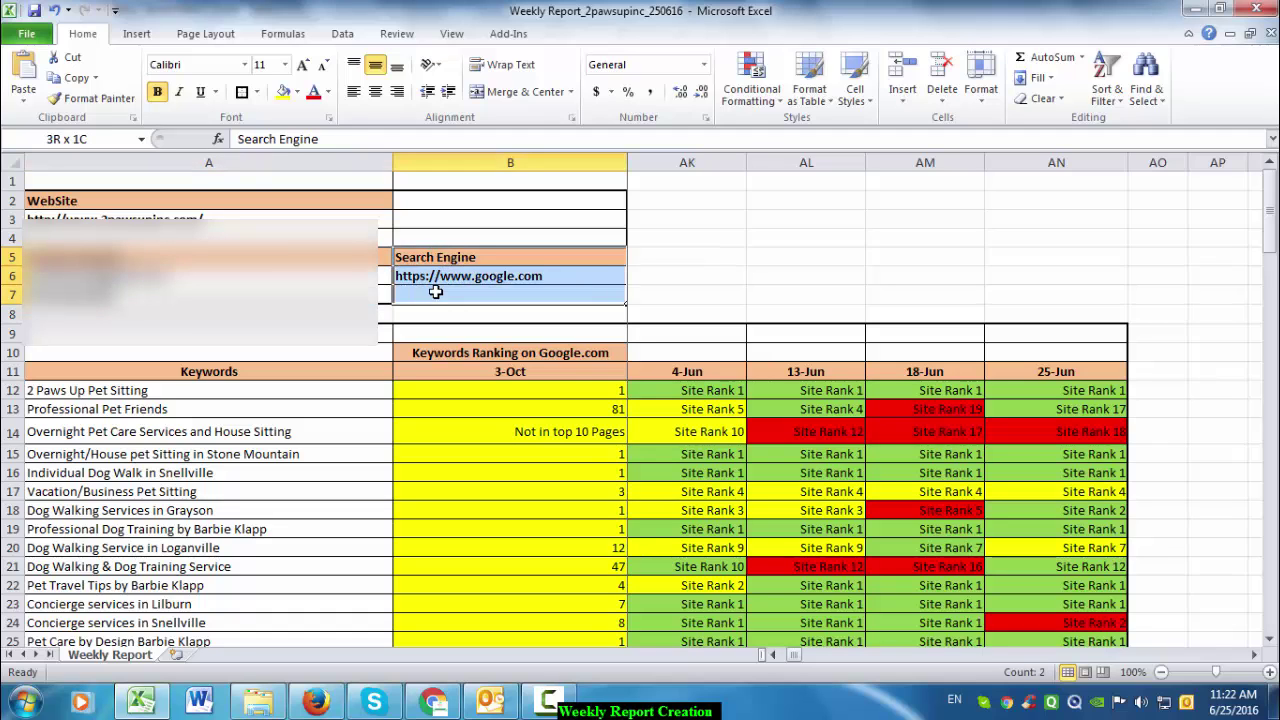
left_click(463, 257)
- Examine the keyword list and its Google ranking columns from 3-Oct through 25-Jun
left_click(286, 432)
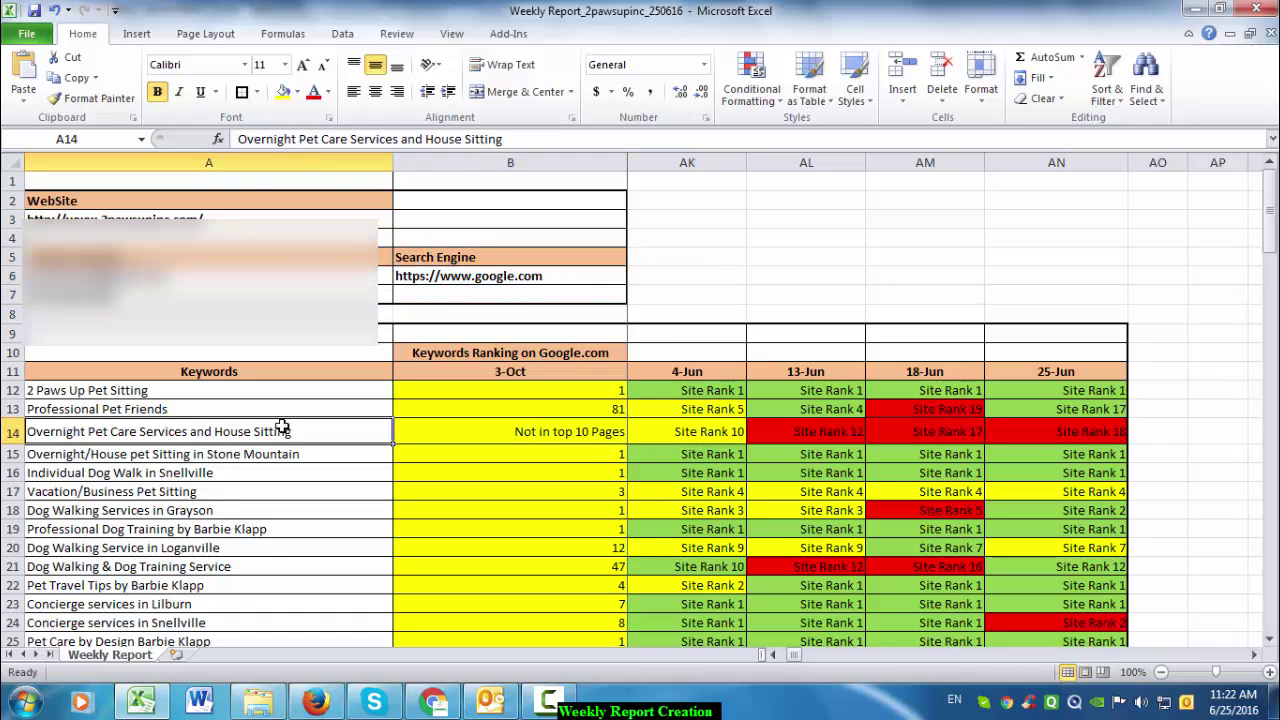
scroll(254, 357, "down", 2)
scroll(254, 357, "up", 2)
left_click(258, 370)
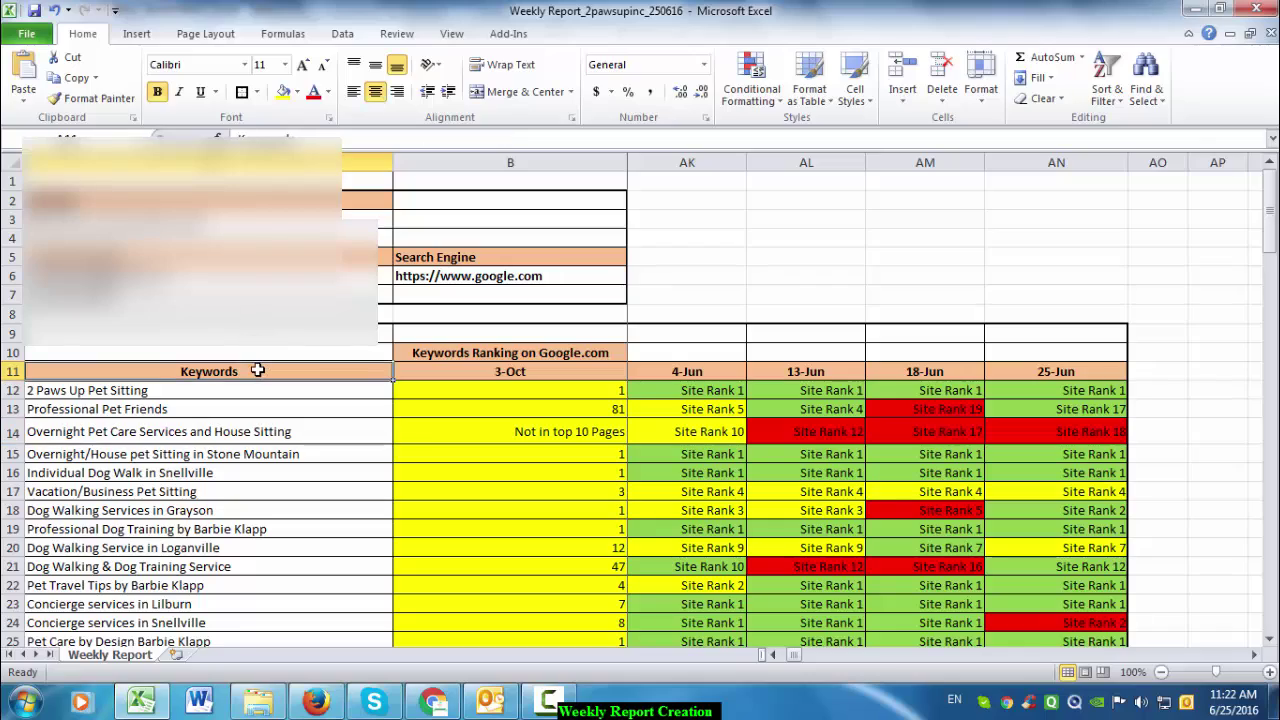
scroll(278, 375, "down", 2)
left_click_drag(250, 262, 248, 546)
scroll(248, 546, "up", 5)
left_click(464, 430)
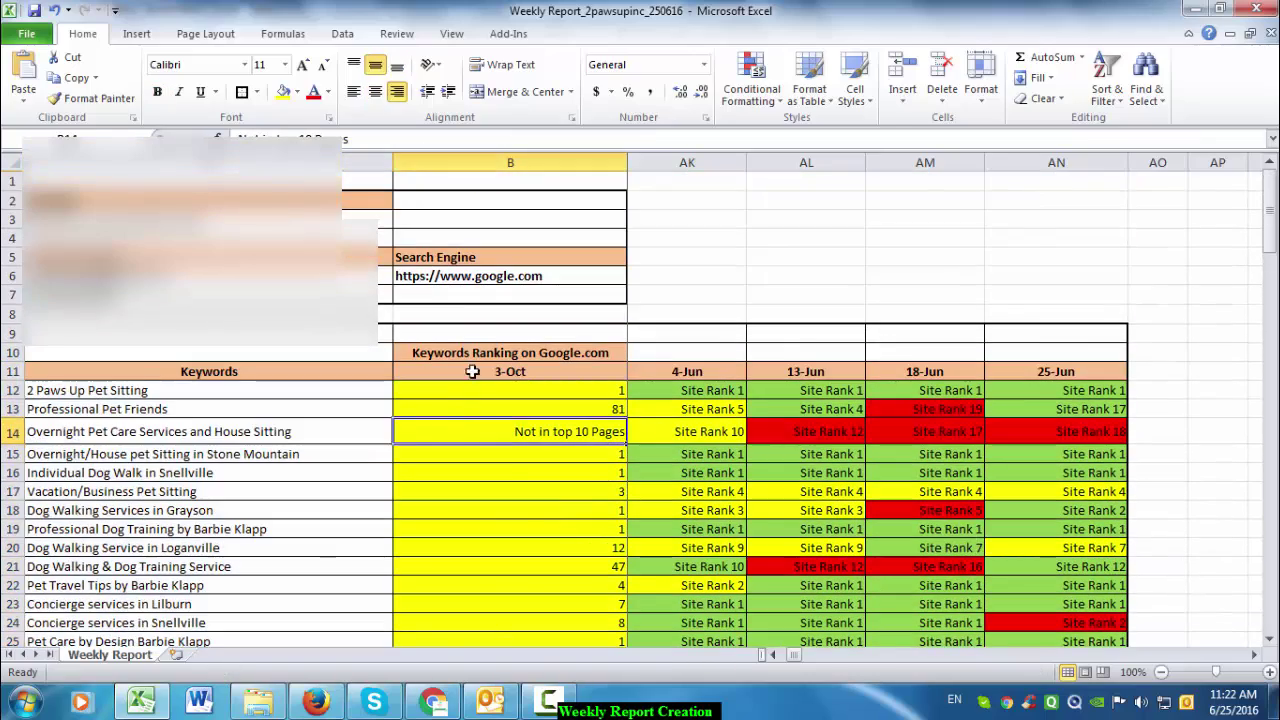
left_click(457, 351)
left_click(484, 445)
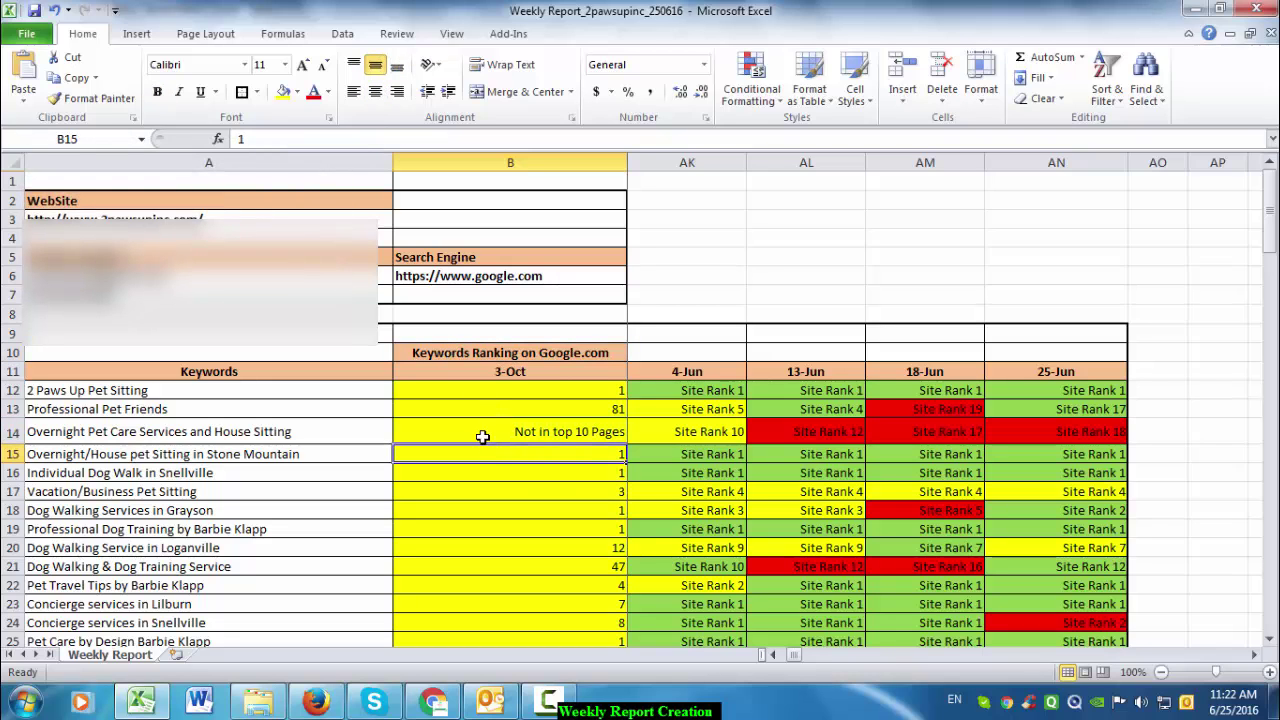
left_click_drag(546, 453, 1272, 456)
left_click(1206, 426)
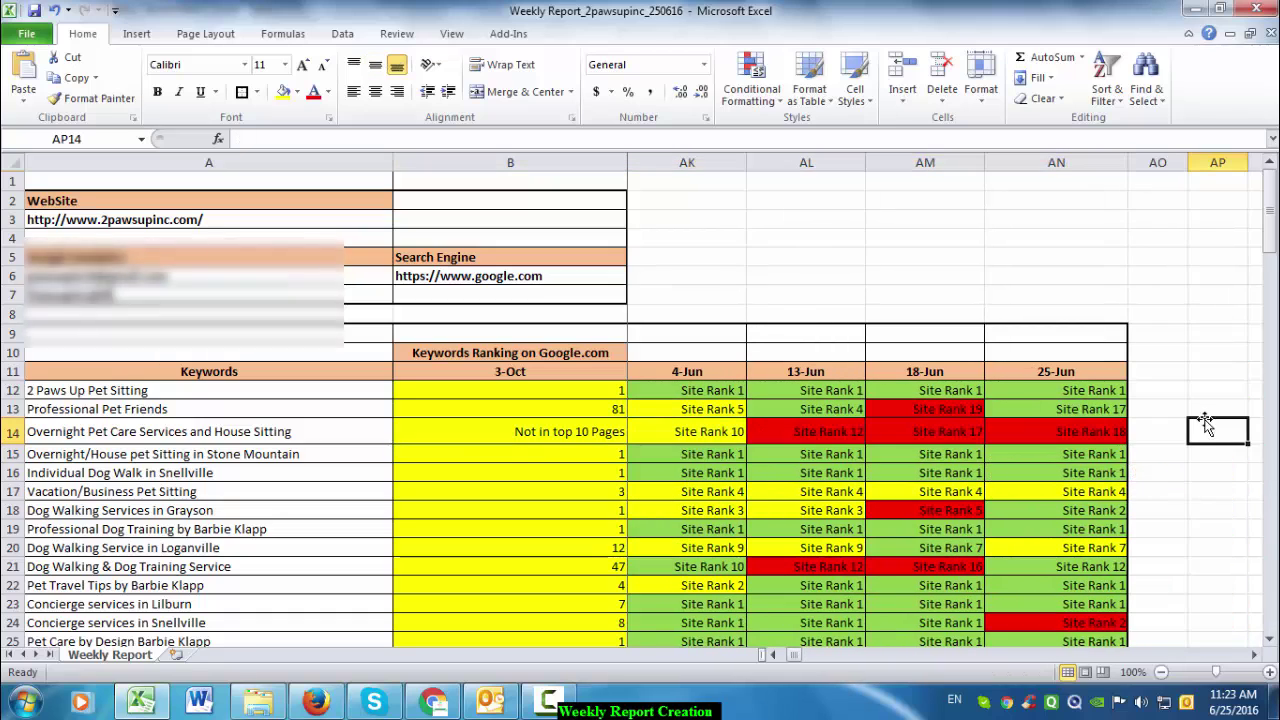
- Compare the 25-Jun keyword rankings with earlier weeks and check which tables below lack a 25-Jun column
scroll(1208, 424, "down", 2)
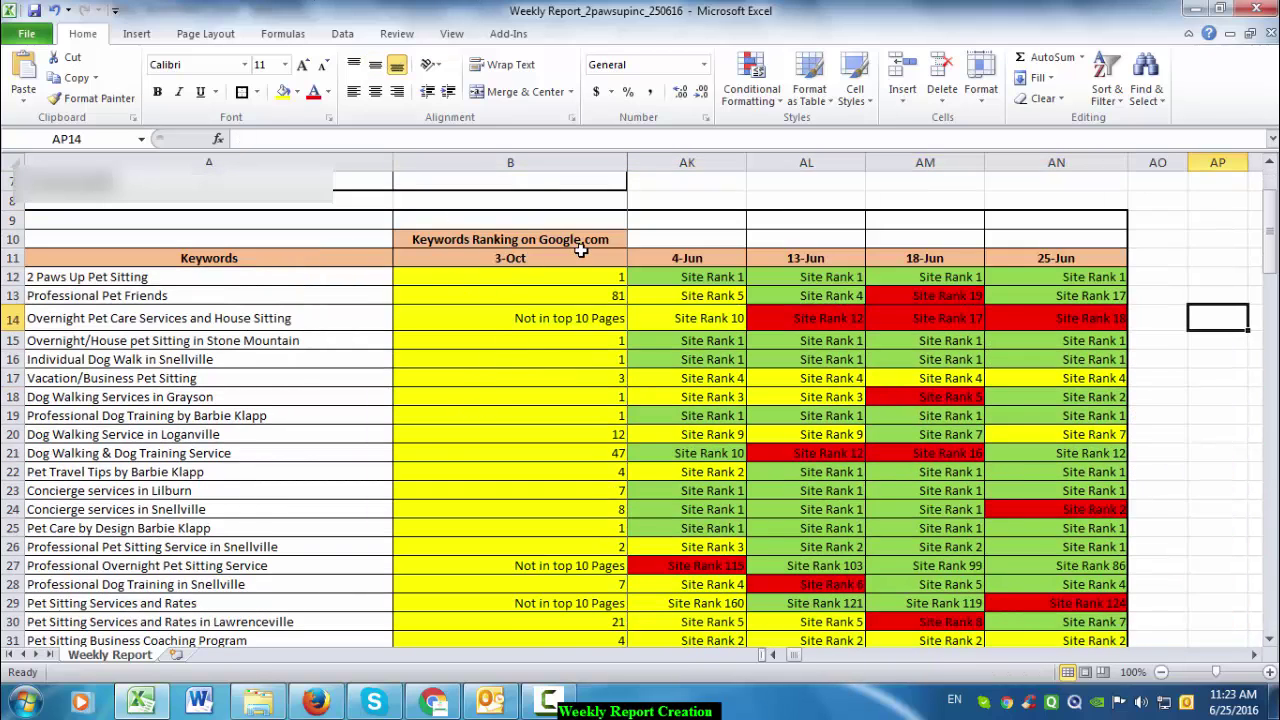
left_click(536, 318)
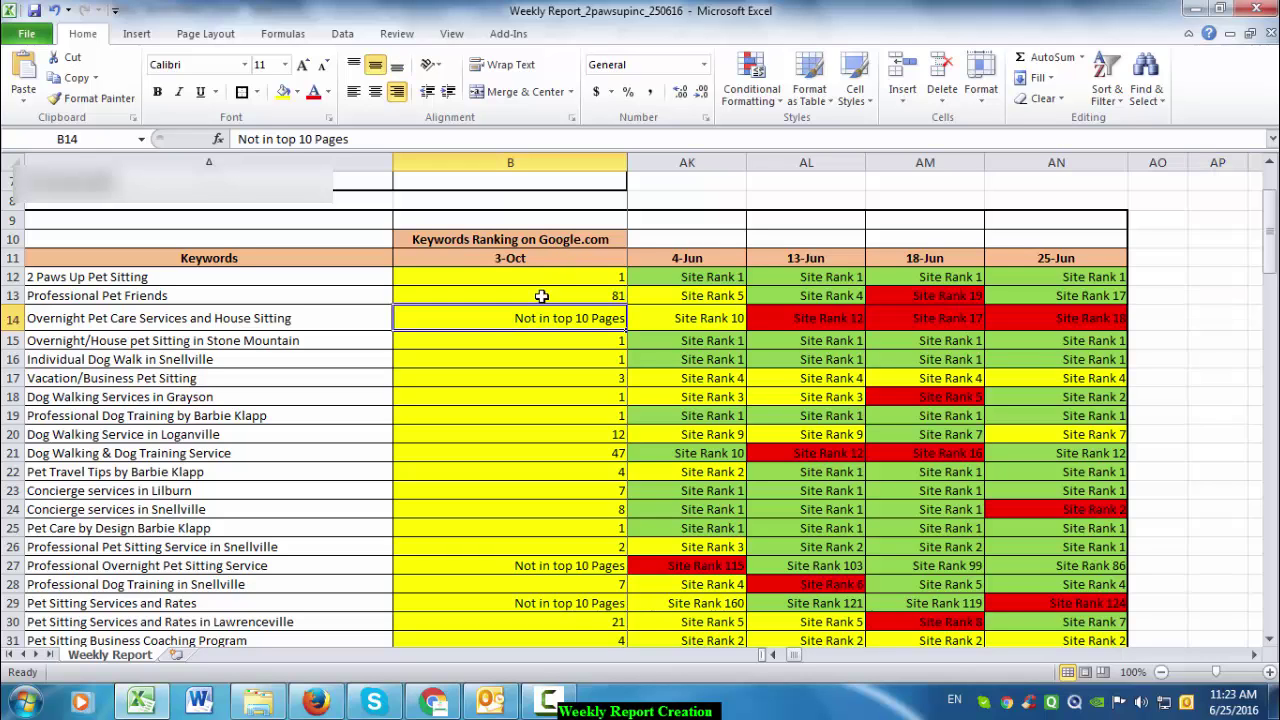
left_click(590, 258)
left_click_drag(1006, 280, 1082, 598)
left_click(1082, 594)
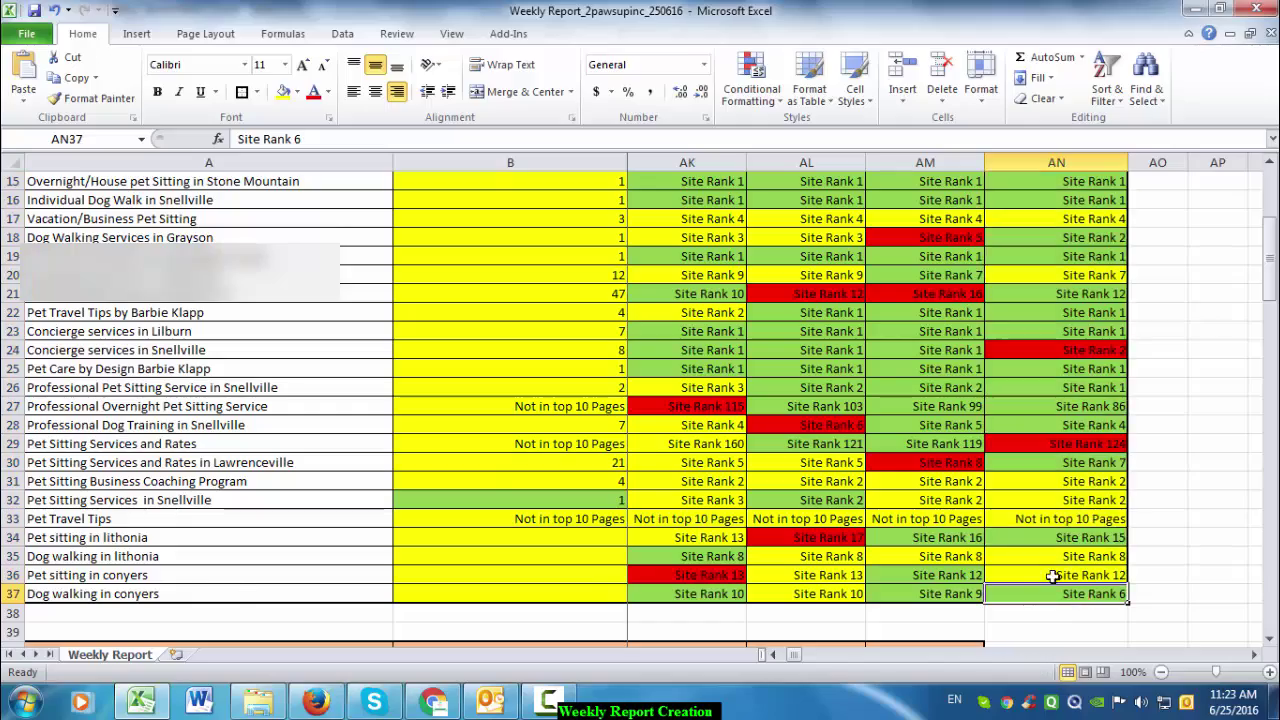
scroll(1000, 405, "up", 5)
scroll(1000, 405, "down", 6)
scroll(1011, 408, "down", 2)
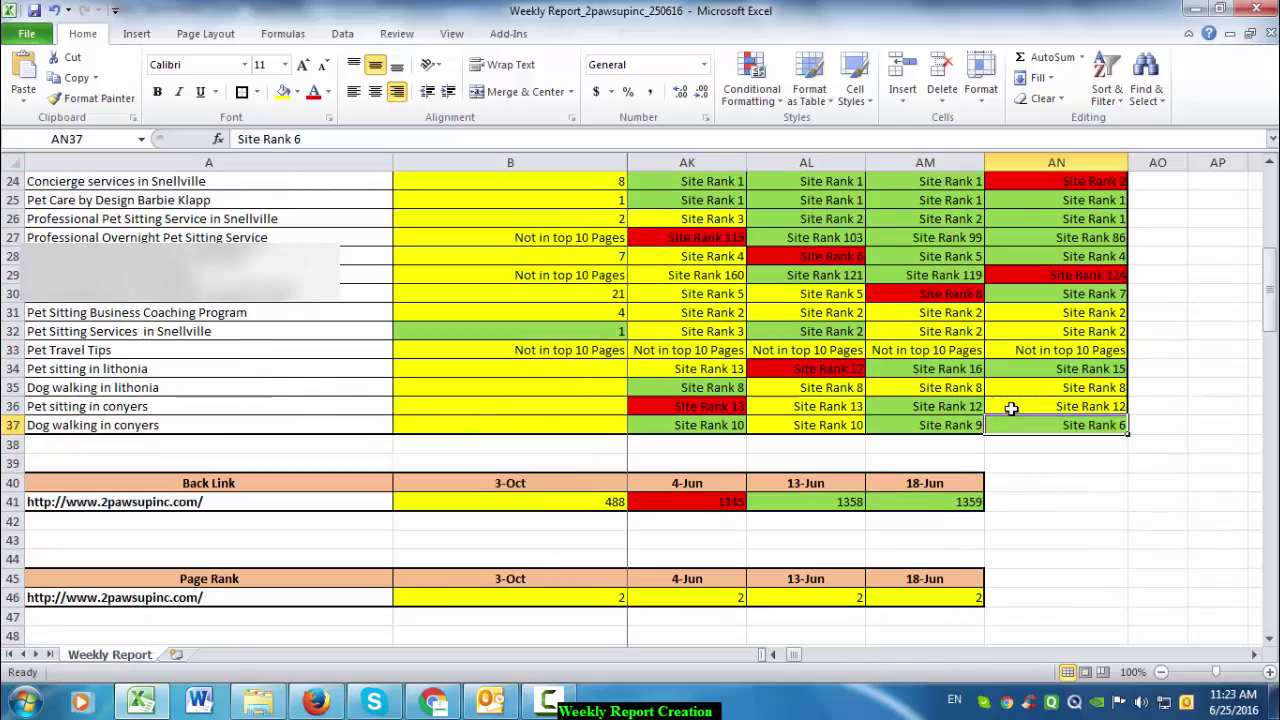
scroll(1011, 408, "up", 8)
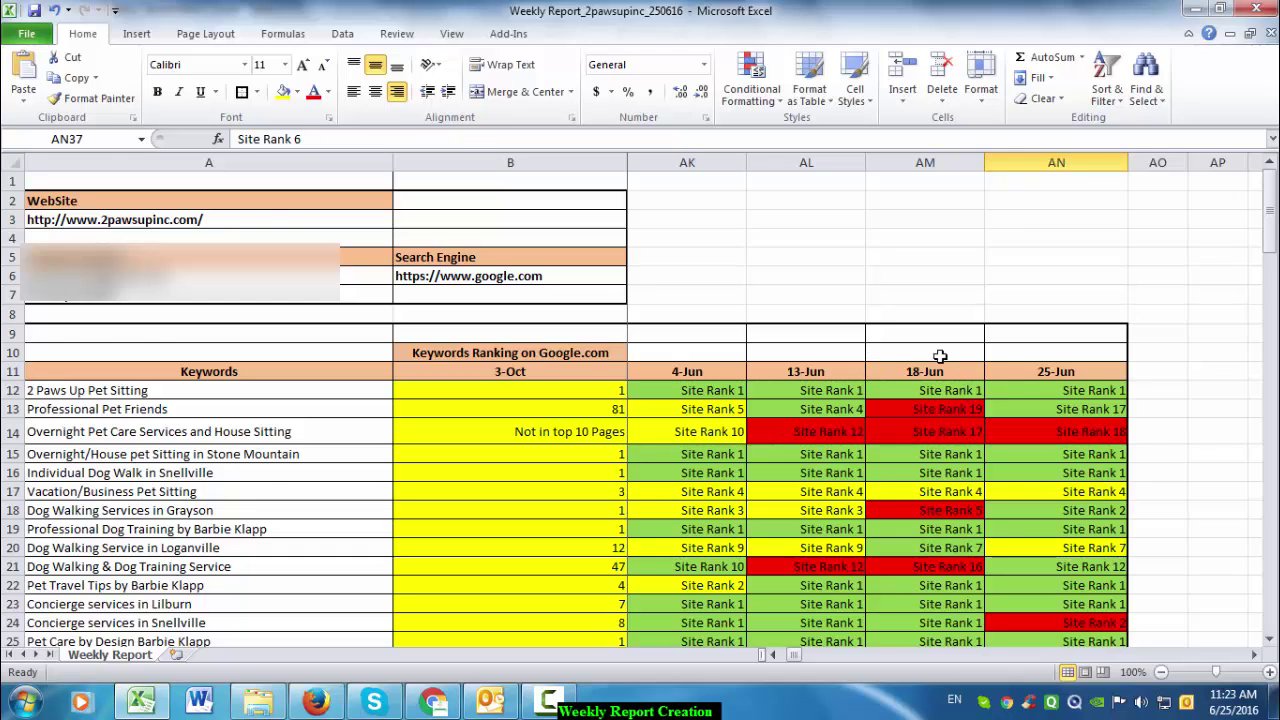
scroll(940, 356, "down", 3)
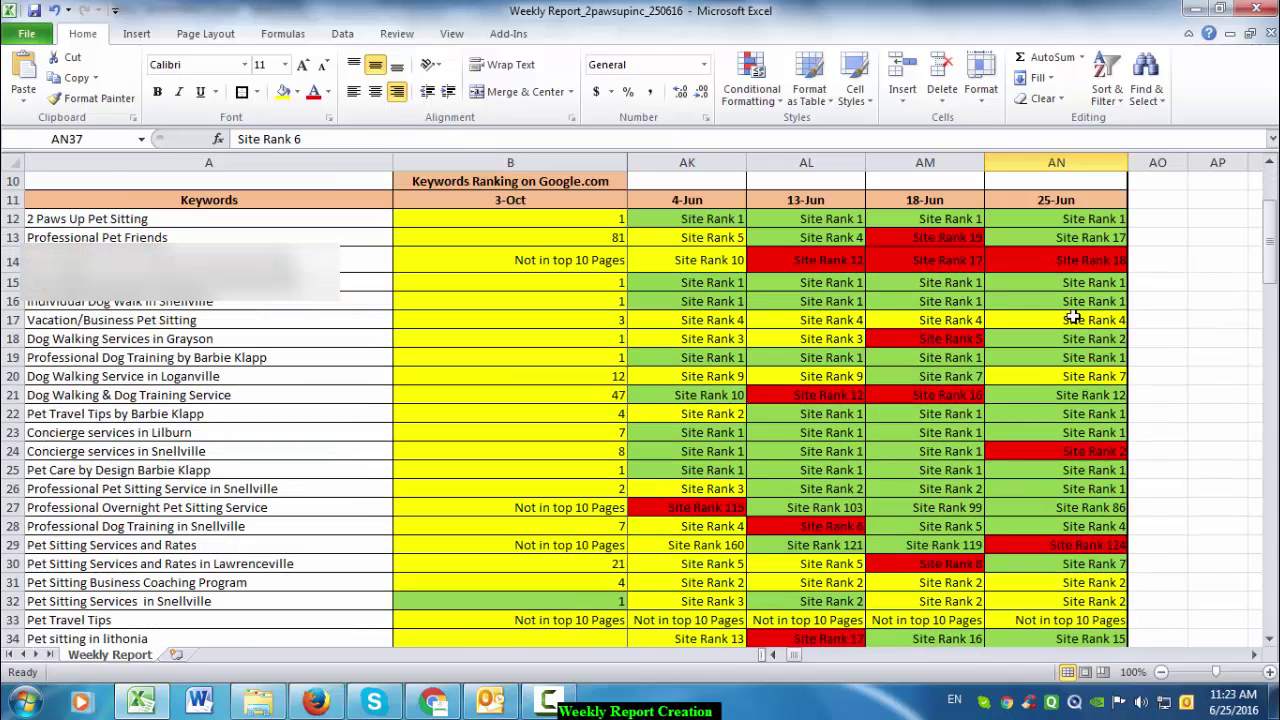
- Copy the 25-Jun header into column AN of the Back Link, Page Rank and Alexa Rank tables and save the workbook
left_click(1099, 200)
key("ctrl+c")
scroll(994, 291, "down", 10)
scroll(925, 326, "up", 2)
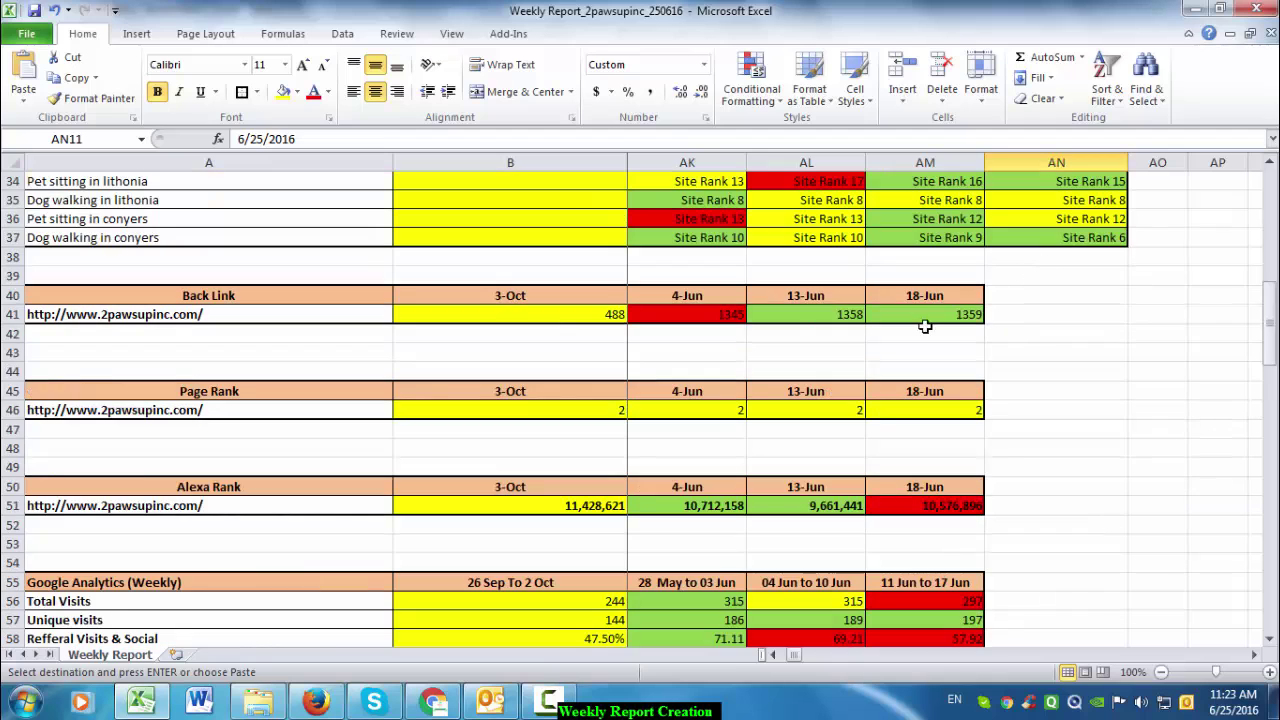
left_click(1021, 297)
key("ctrl+v")
left_click(1055, 401)
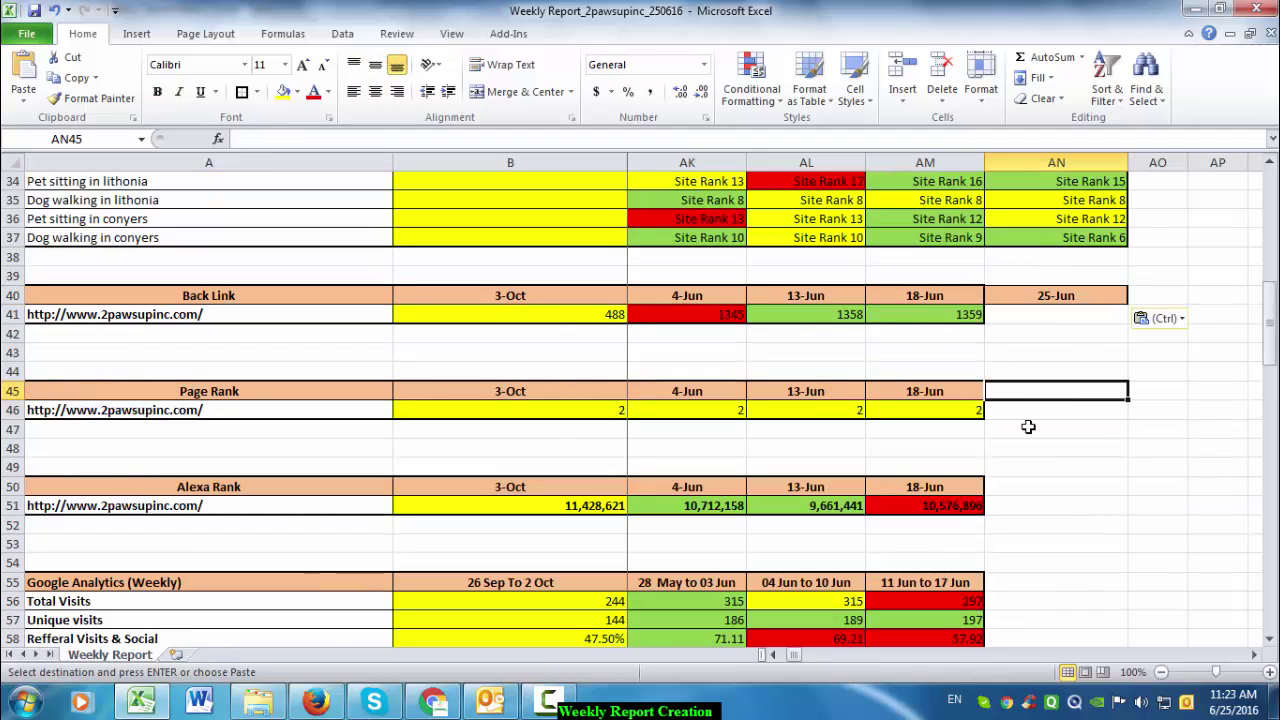
key("ctrl+v")
left_click(1020, 491)
key("ctrl+v")
scroll(1051, 457, "down", 3)
left_click(1050, 465)
key("ctrl+s")
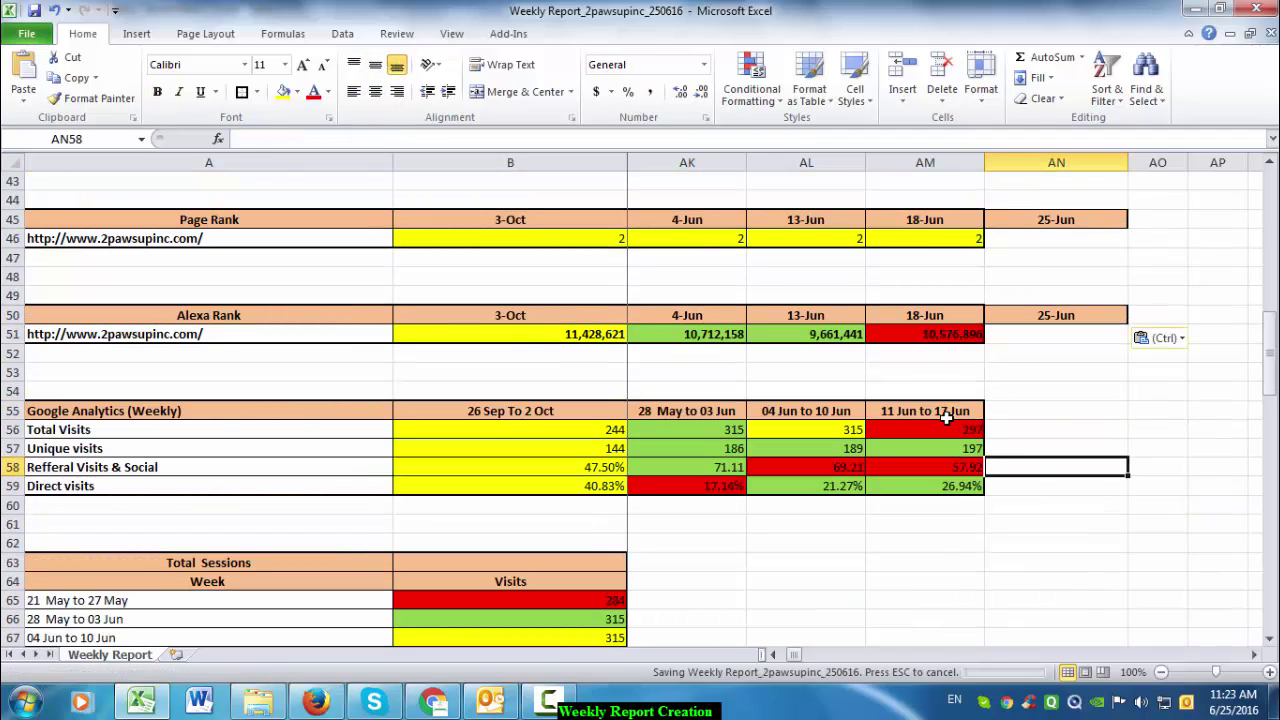
- Copy the 11 Jun to 17 Jun header of the Google Analytics (Weekly) table into cell AN55
left_click(946, 419)
key("ctrl+c")
left_click(1060, 414)
key("ctrl+v")
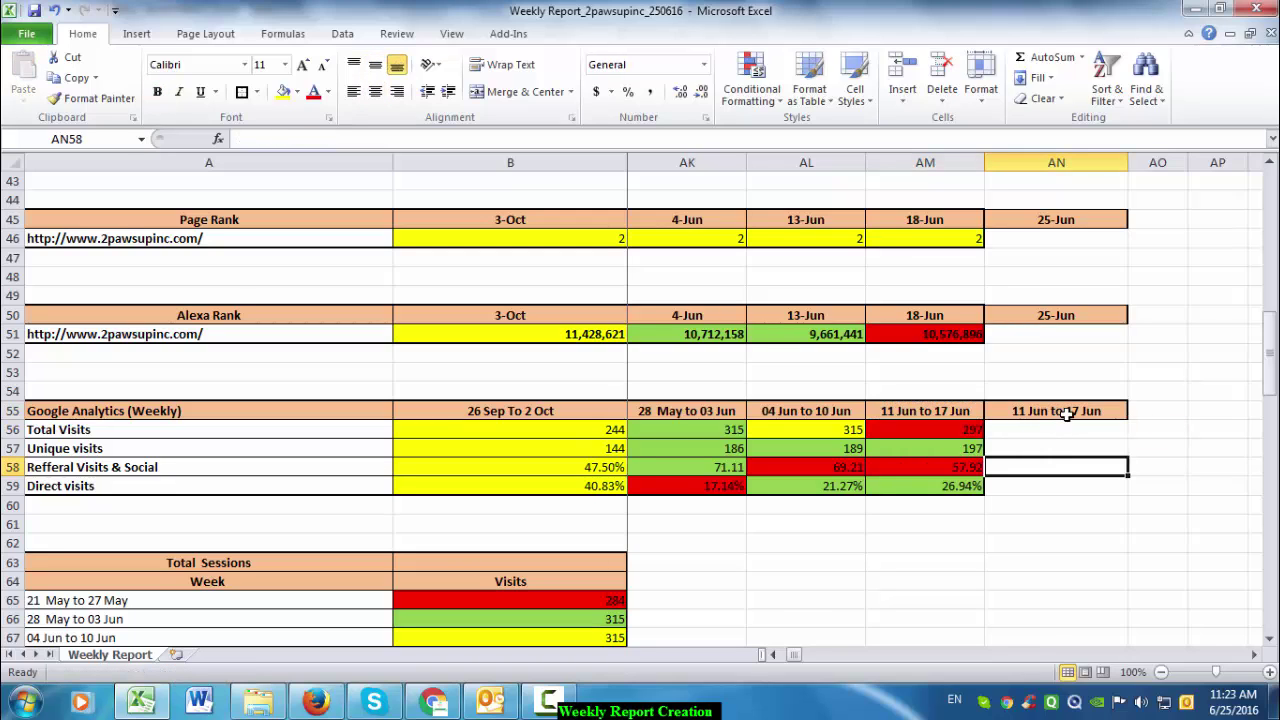
- Change the week header in cell AN55 to 18 Jun to 24 Jun
left_click(1066, 414)
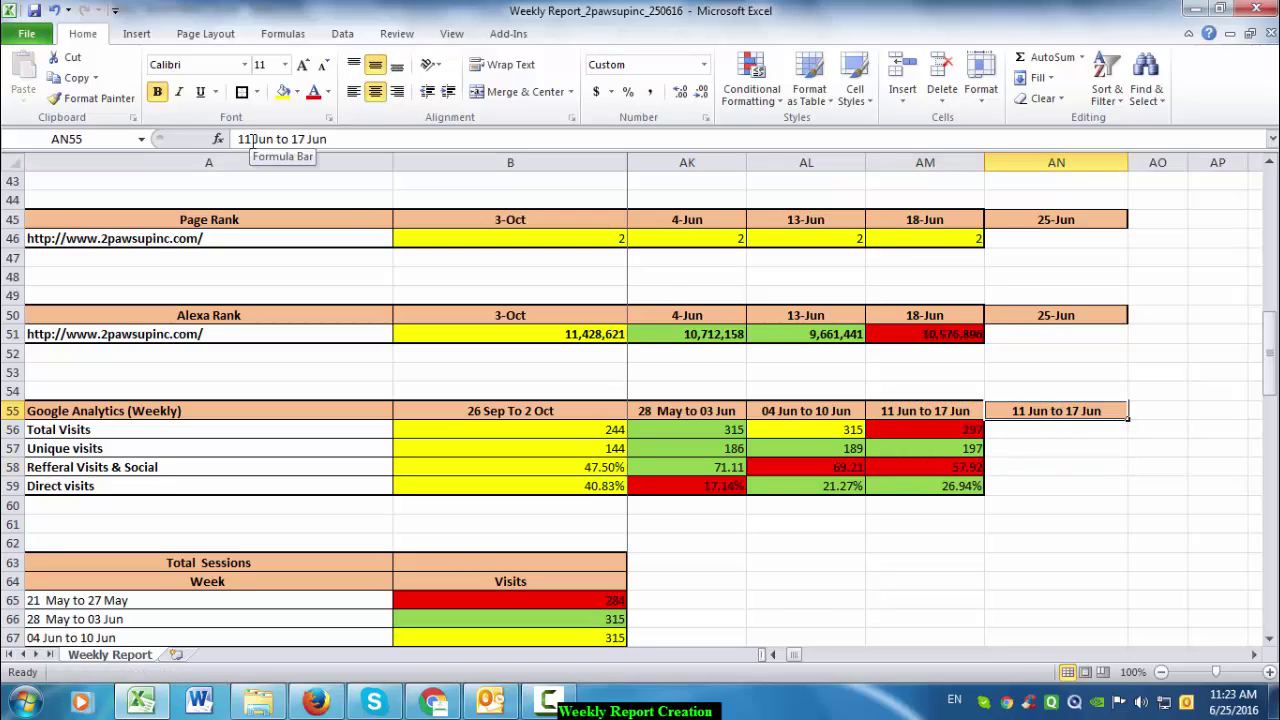
left_click(252, 140)
key("BackSpace")
type("8")
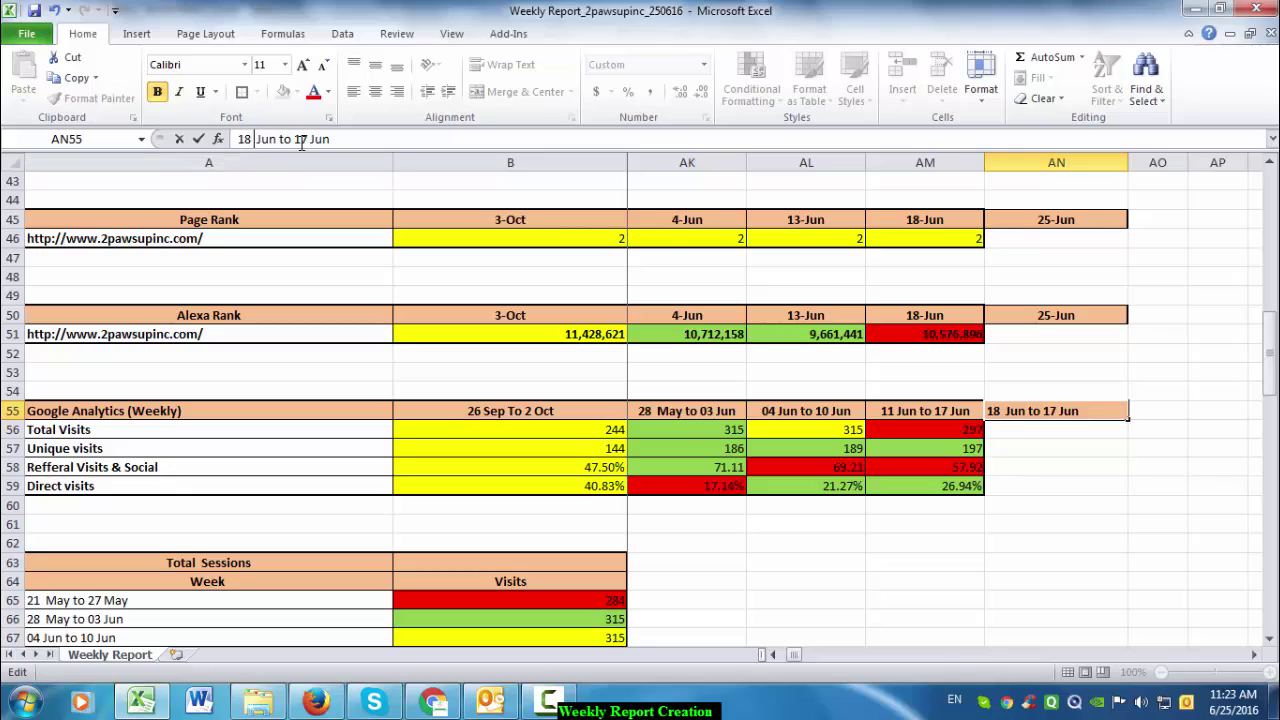
key("BackSpace")
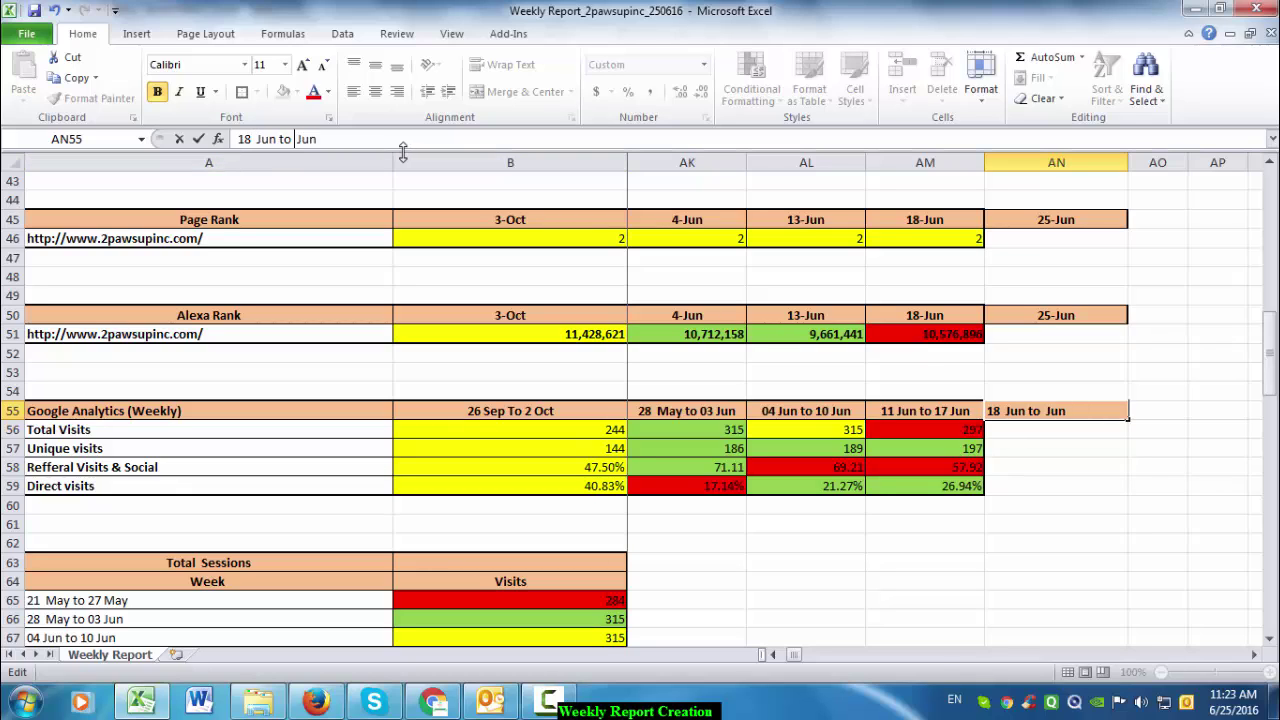
type("24")
left_click(1100, 485)
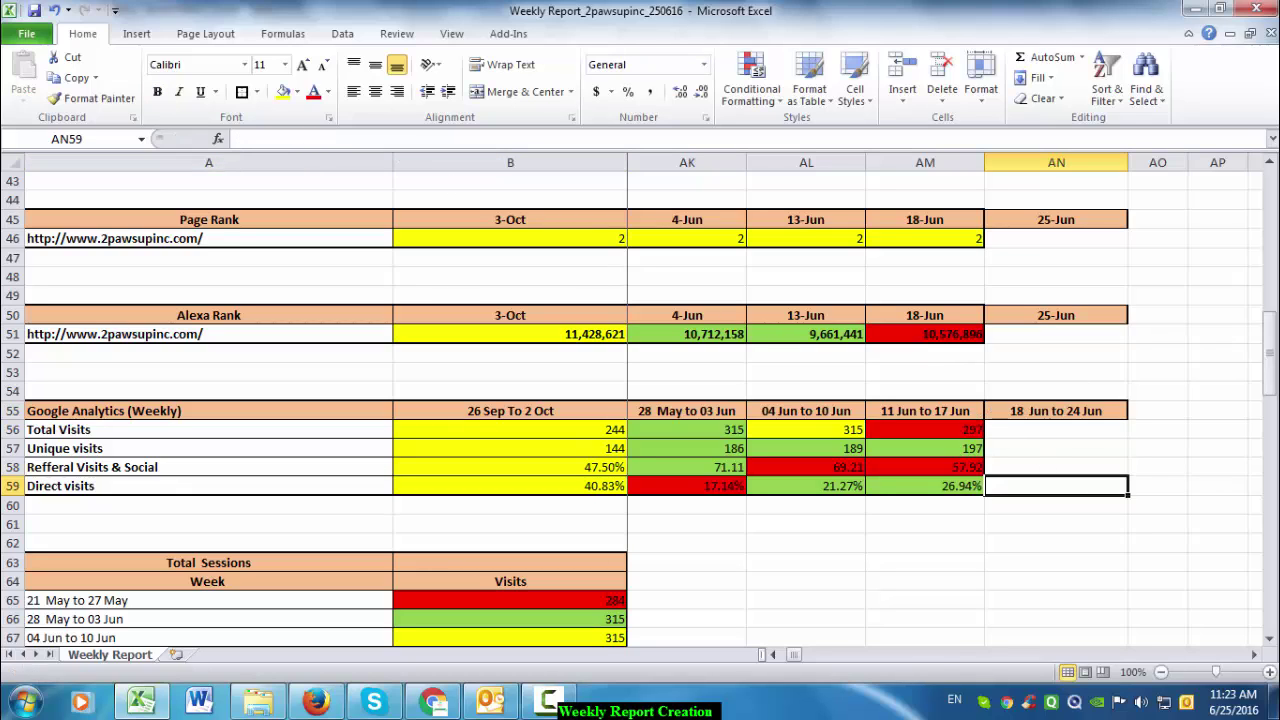
- Copy the website address from cell A41 of the Back Link table and switch to the Ahrefs dashboard in Firefox
scroll(1095, 342, "up", 2)
left_click(1052, 263)
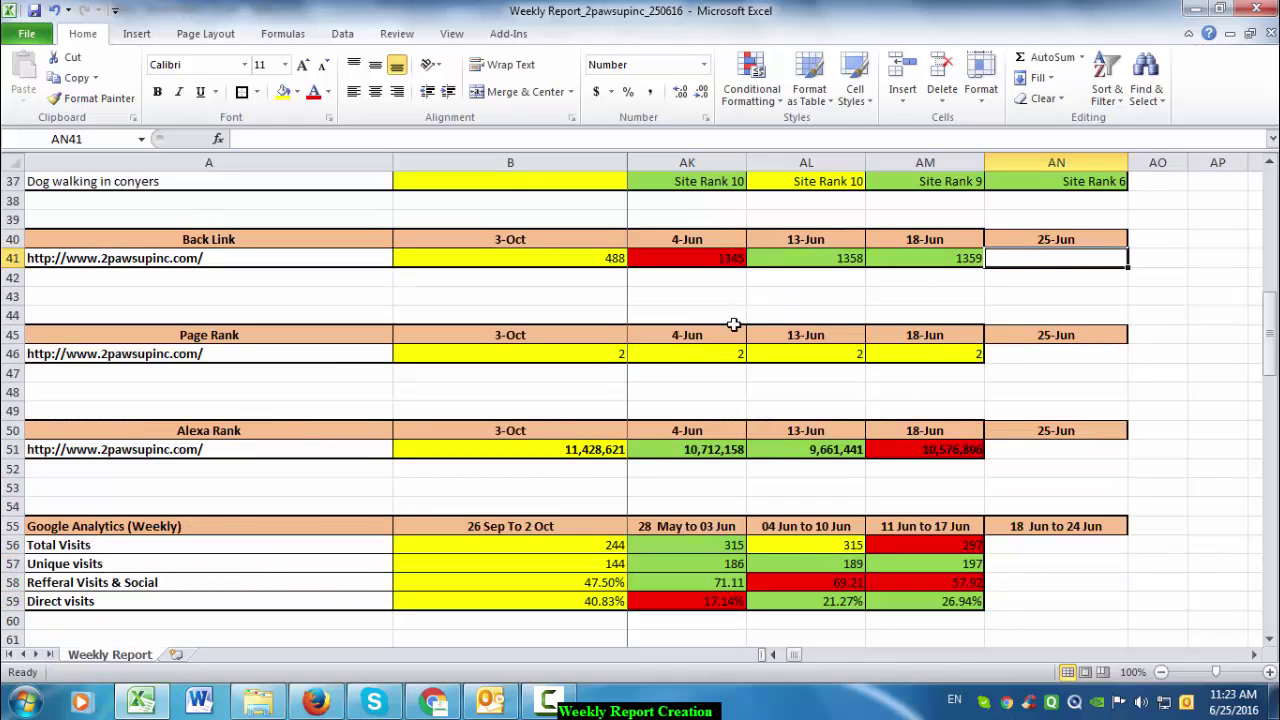
left_click(205, 257)
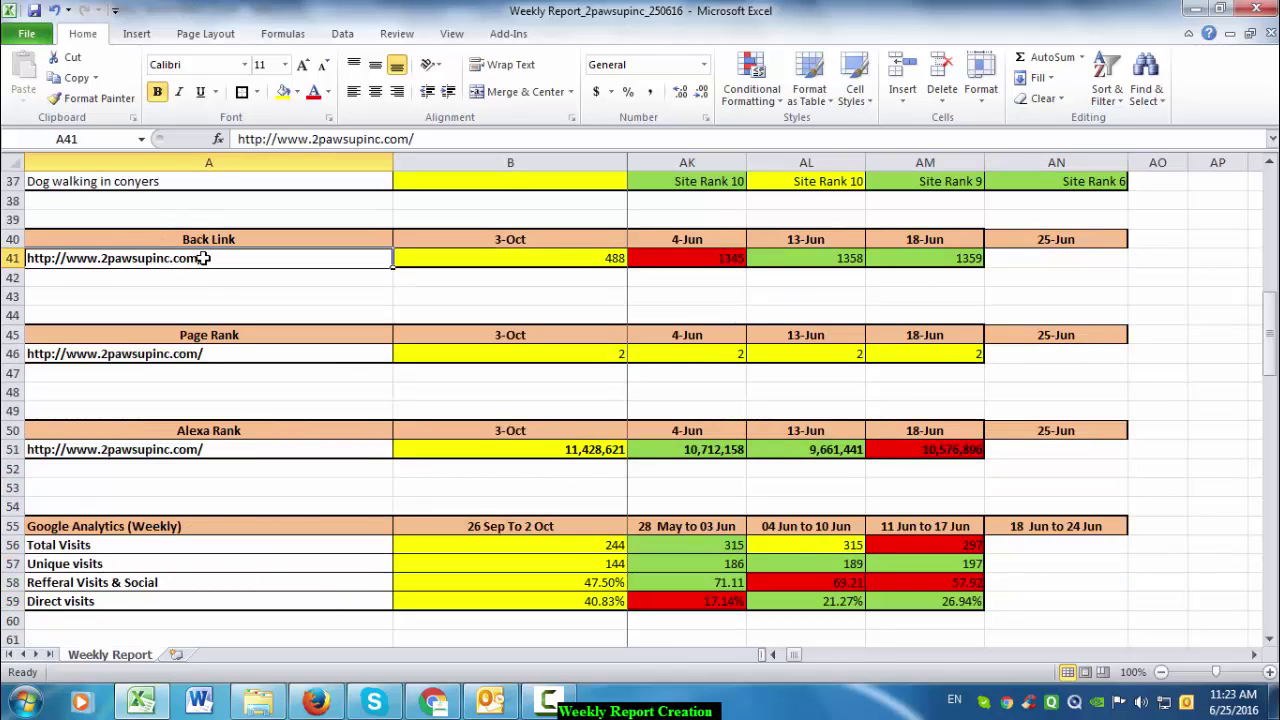
left_click(223, 289)
left_click(223, 254)
key("ctrl+c")
key("alt+Tab")
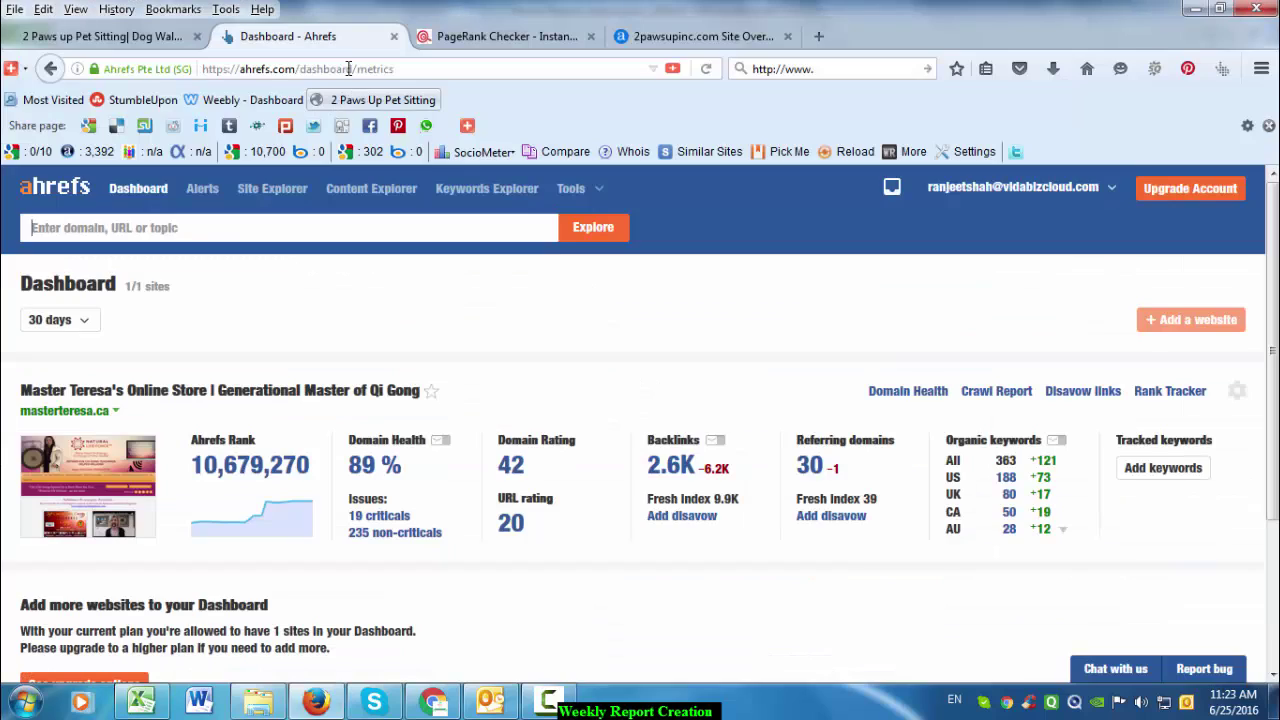
left_click_drag(304, 67, 108, 58)
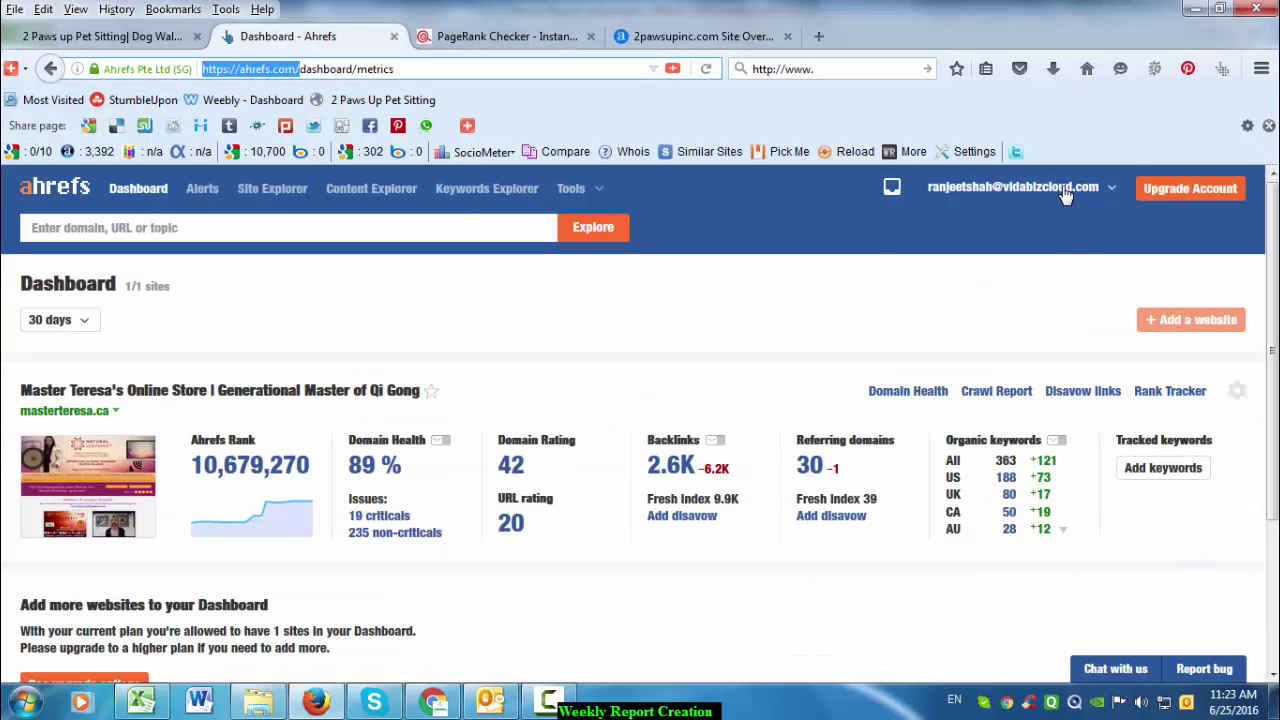
left_click(480, 220)
key("ctrl+v")
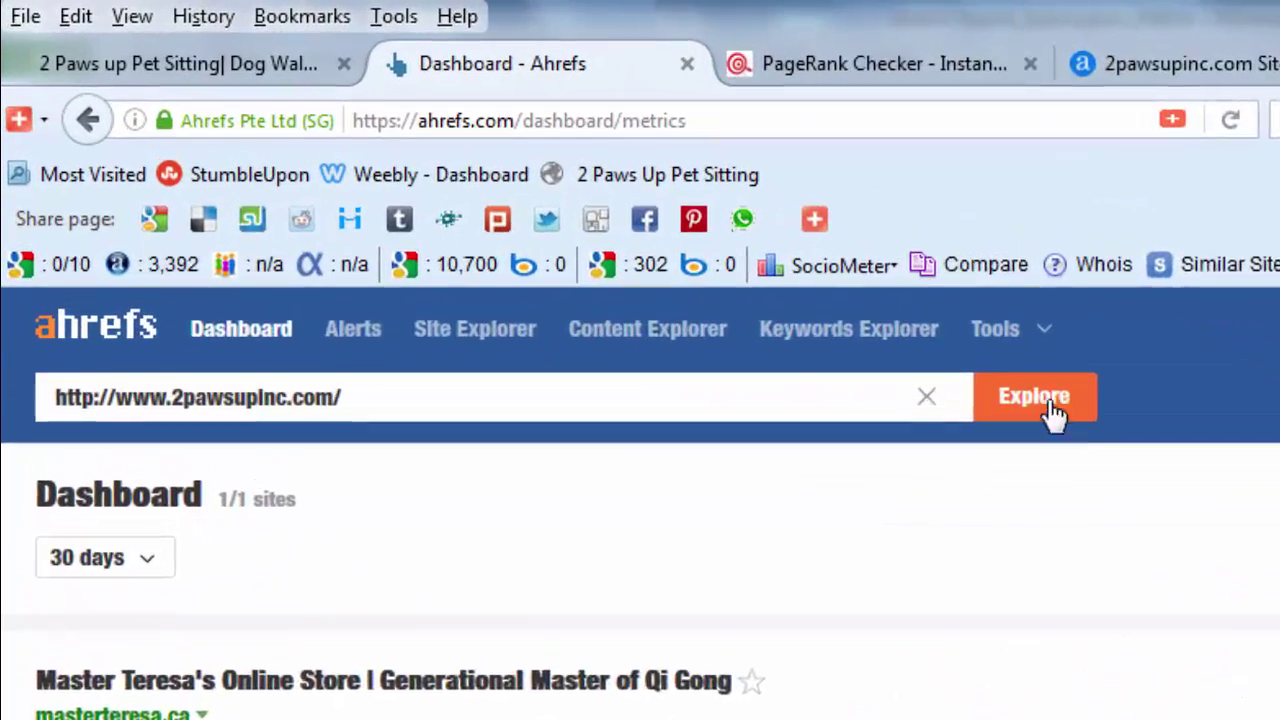
left_click(603, 234)
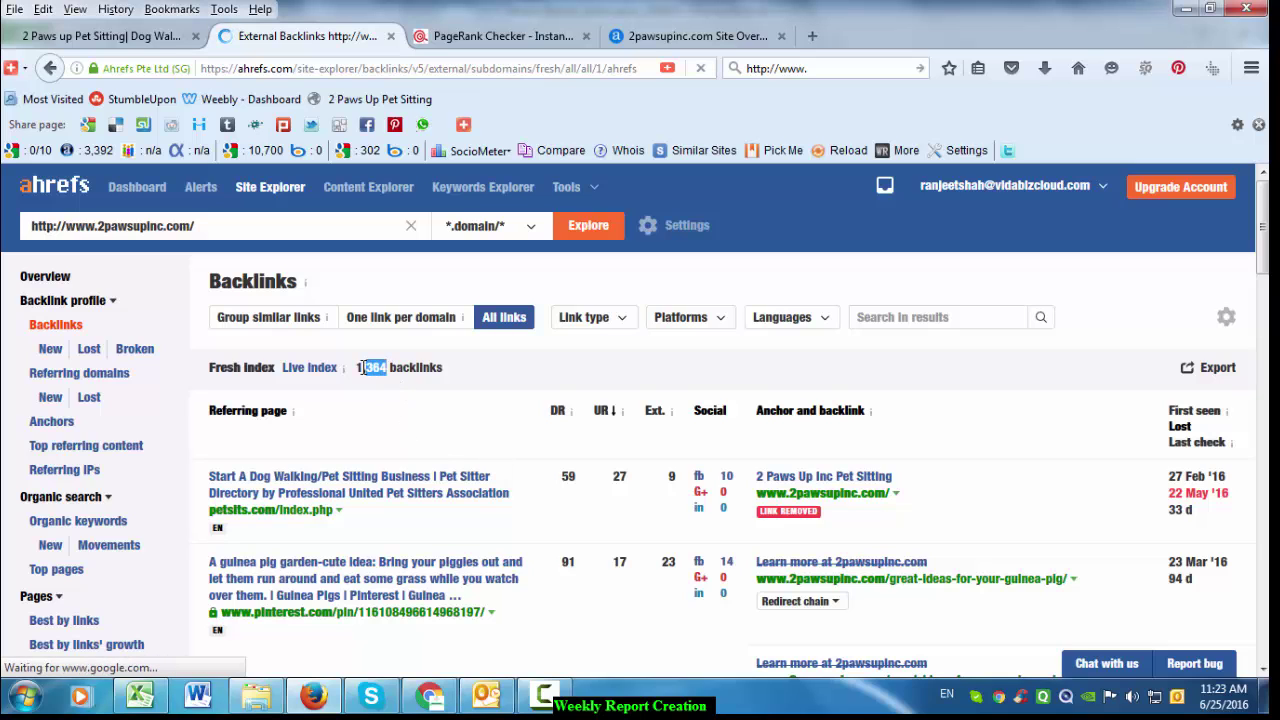
- Copy the backlink count 1,364 from Ahrefs into the Back Link table's 25-Jun cell AN41 in Excel
left_click_drag(361, 367, 357, 366)
key("alt+Tab")
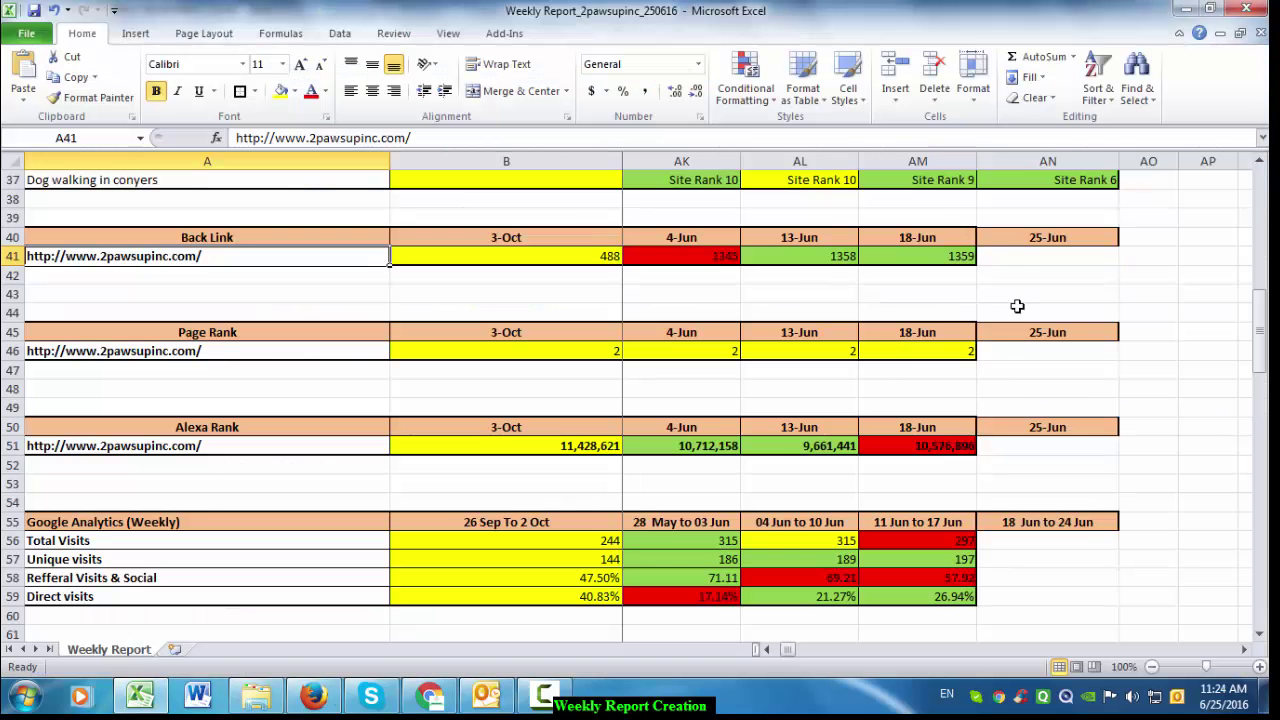
left_click(1029, 261)
left_click(1028, 291)
- Fill the new 25-Jun backlink cell AN41 with light green, matching the 18-Jun cell
left_click(969, 260)
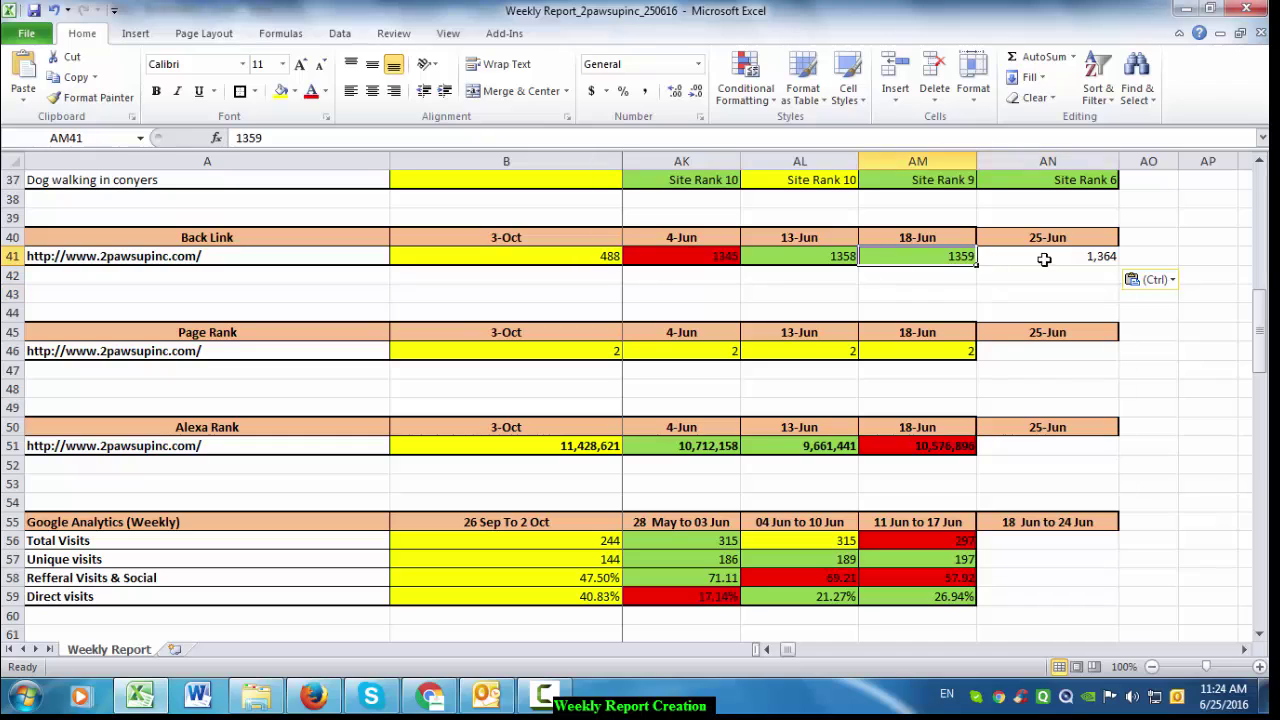
left_click(1046, 260)
left_click(294, 92)
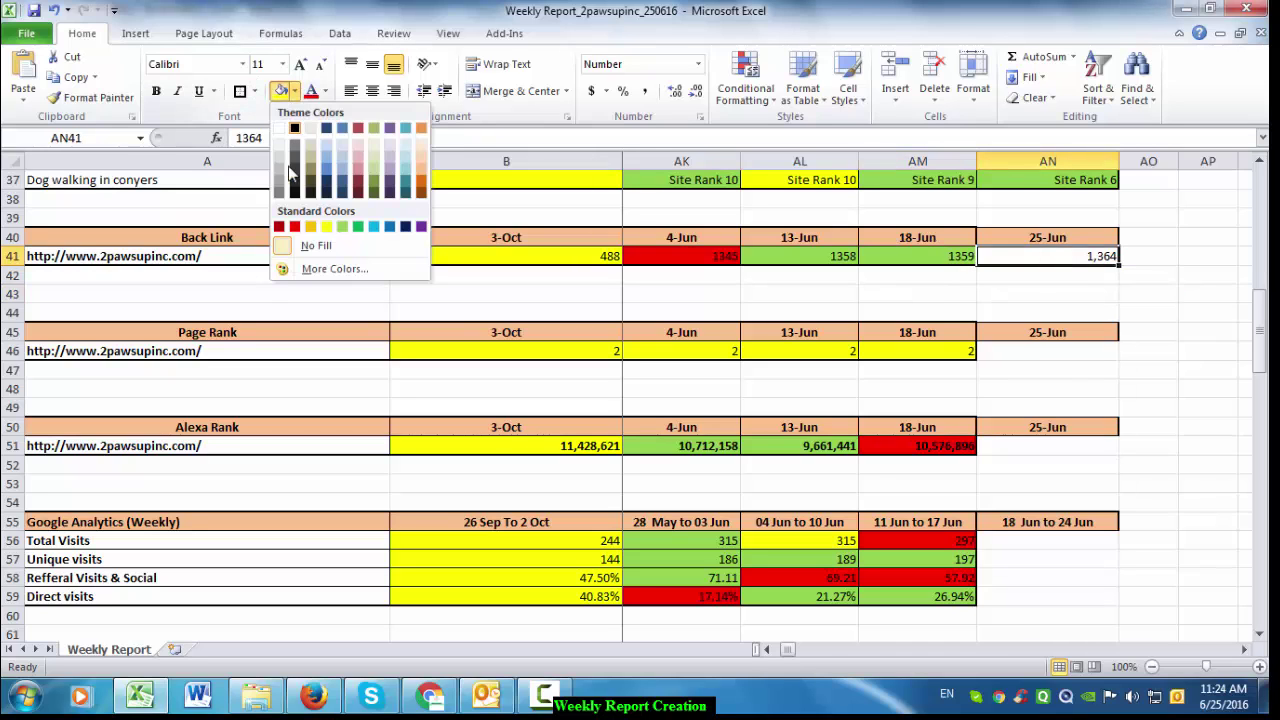
left_click(346, 229)
- Apply all borders and a thick box border to the Back Link table, A40 through AN41
left_click_drag(728, 257, 534, 229)
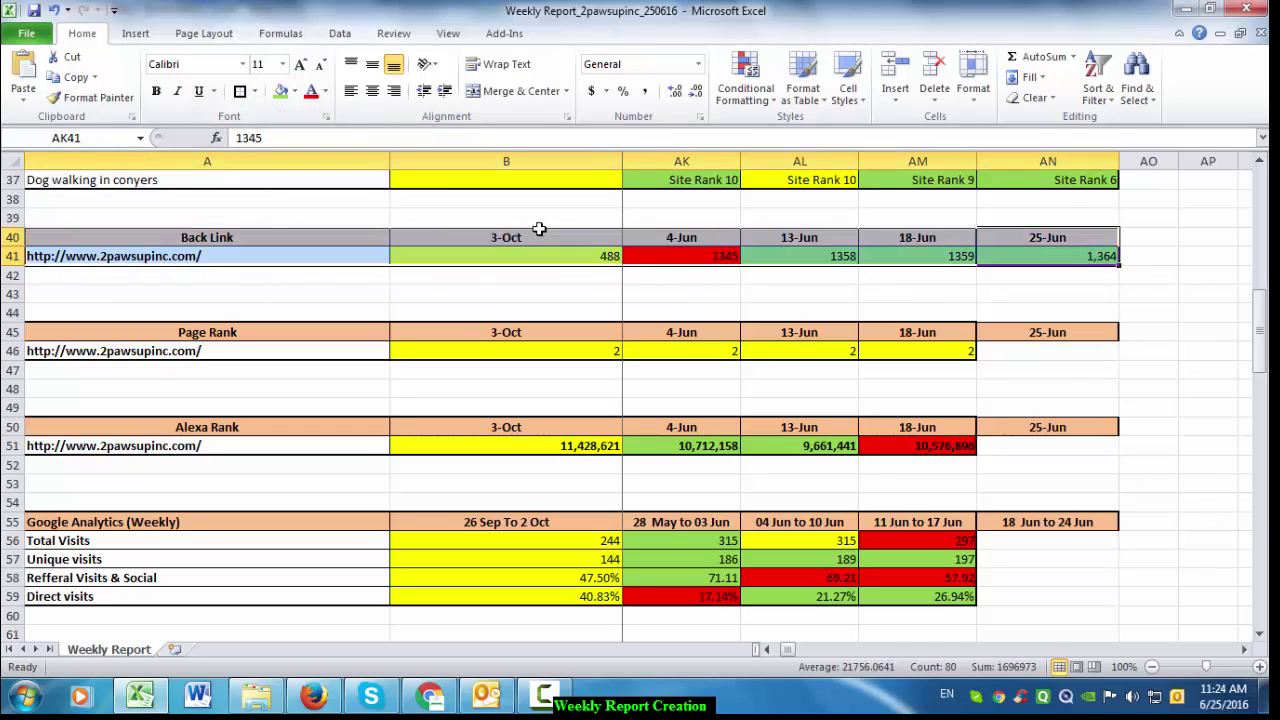
left_click(254, 91)
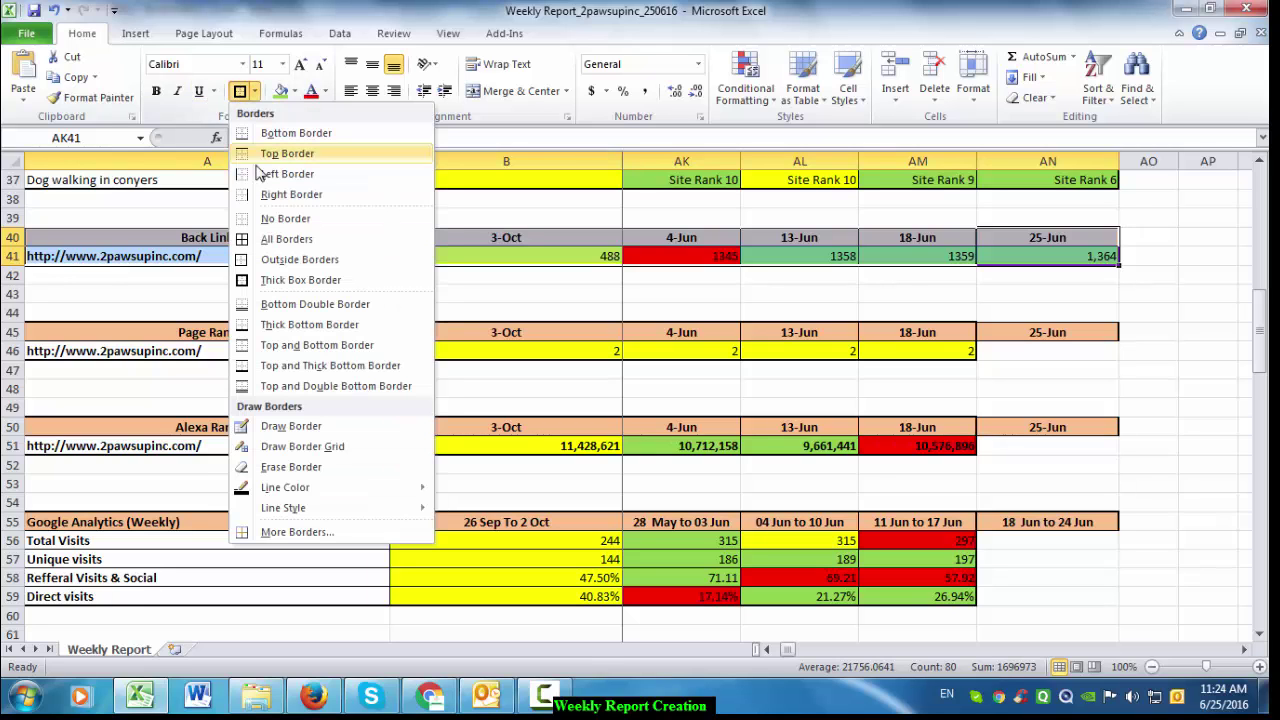
left_click(287, 239)
left_click(254, 91)
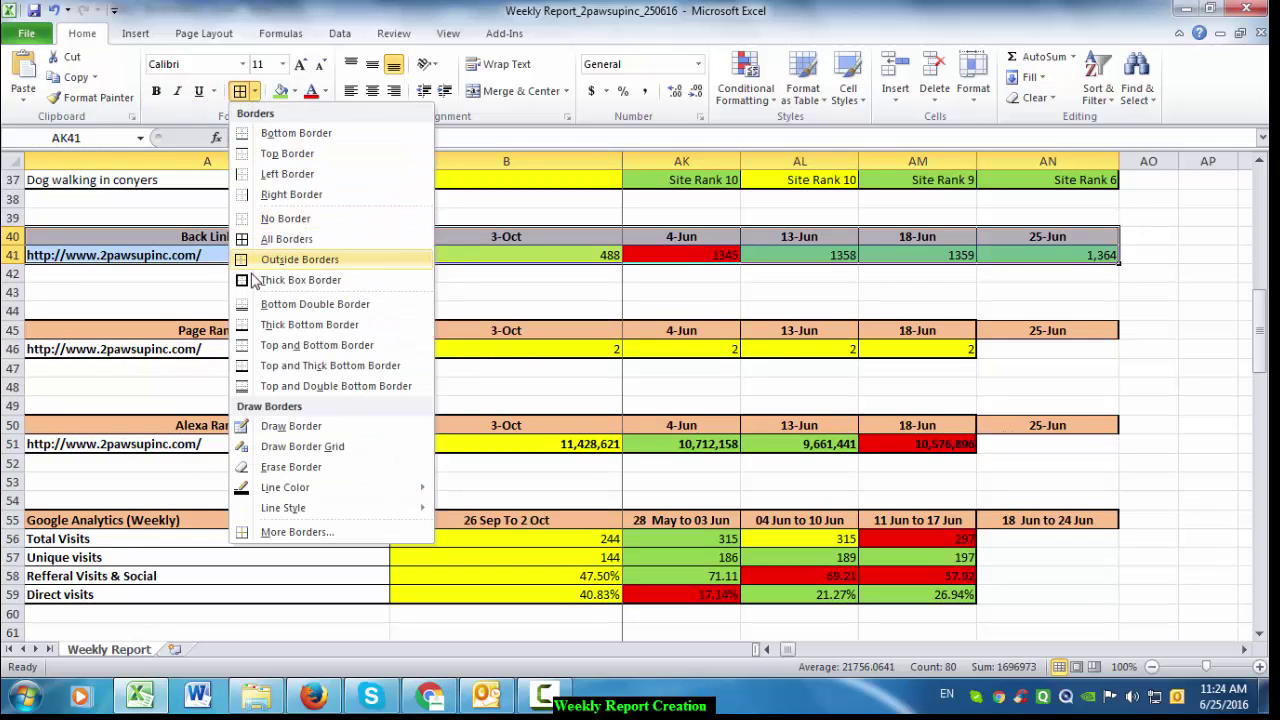
left_click(300, 280)
left_click(1000, 344)
left_click(1013, 310)
scroll(1013, 310, "down", 1)
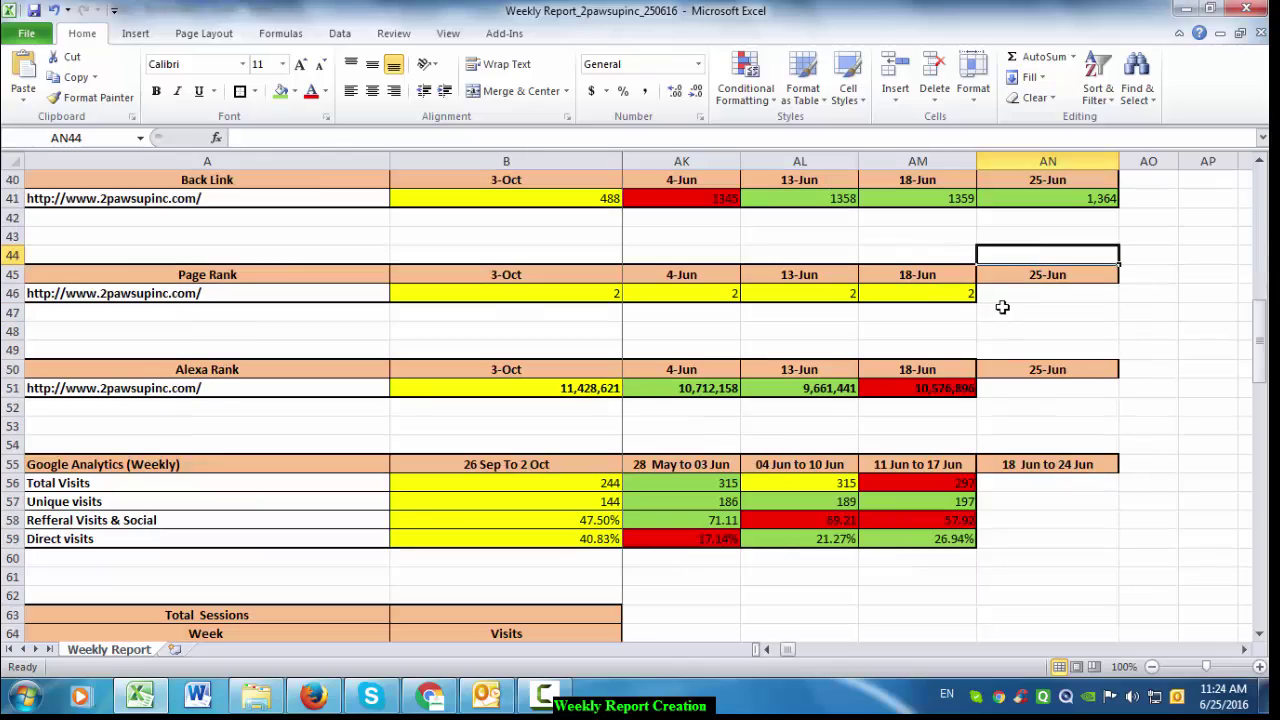
- Copy the website address from the Page Rank table's cell A46 and switch to the checkpagerank.net page in Firefox
left_click(993, 299)
left_click(218, 289)
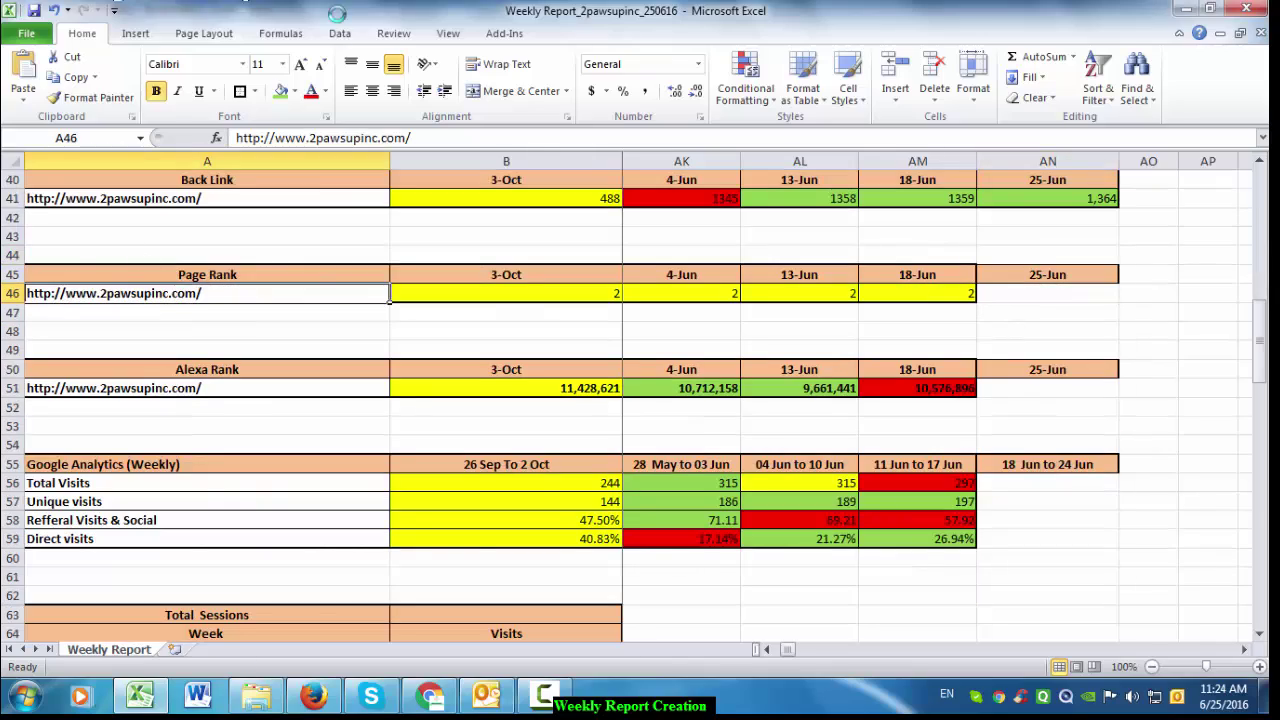
key("ctrl+c")
key("alt+Tab")
left_click(390, 36)
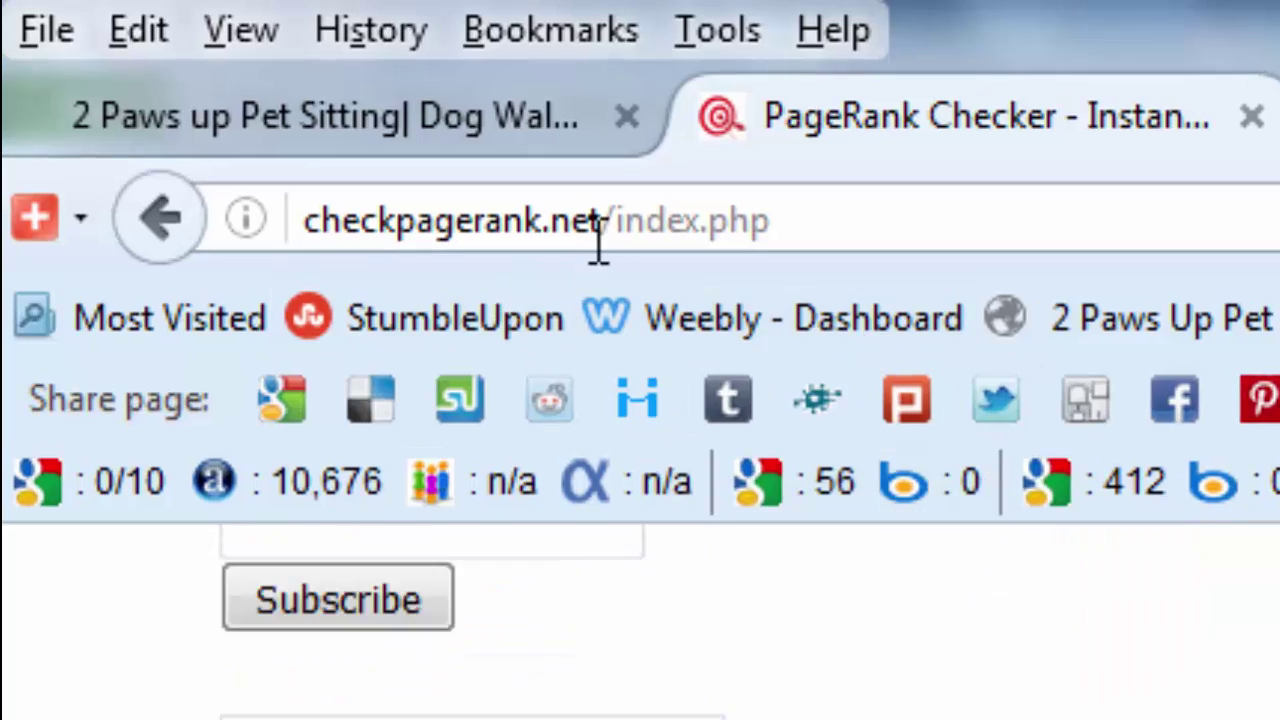
left_click_drag(598, 222, 142, 195)
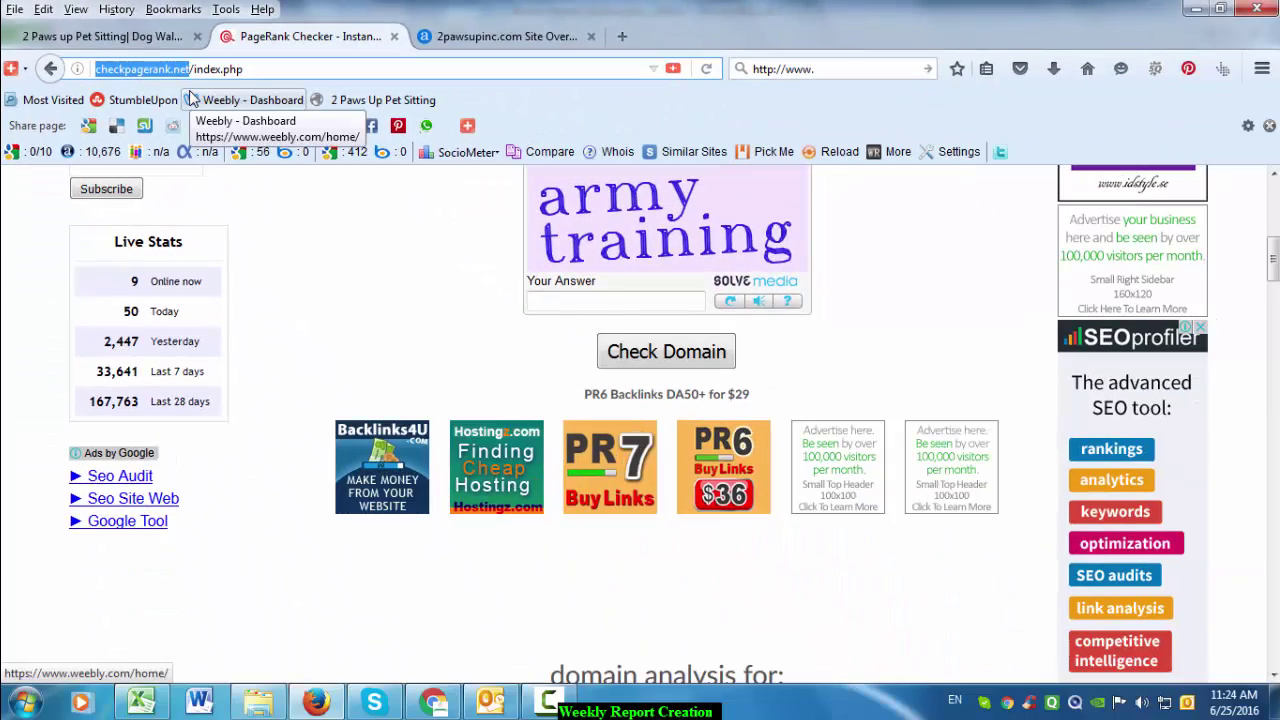
scroll(486, 264, "up", 4)
scroll(560, 350, "down", 4)
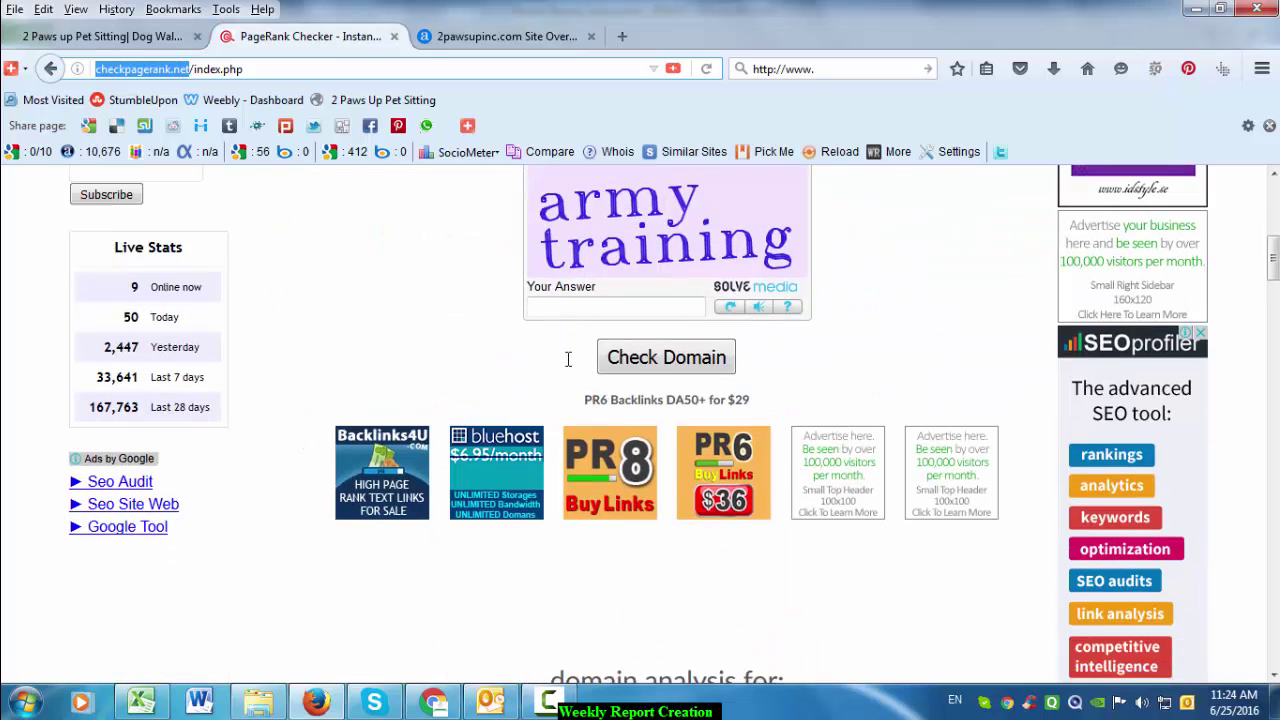
scroll(583, 306, "up", 2)
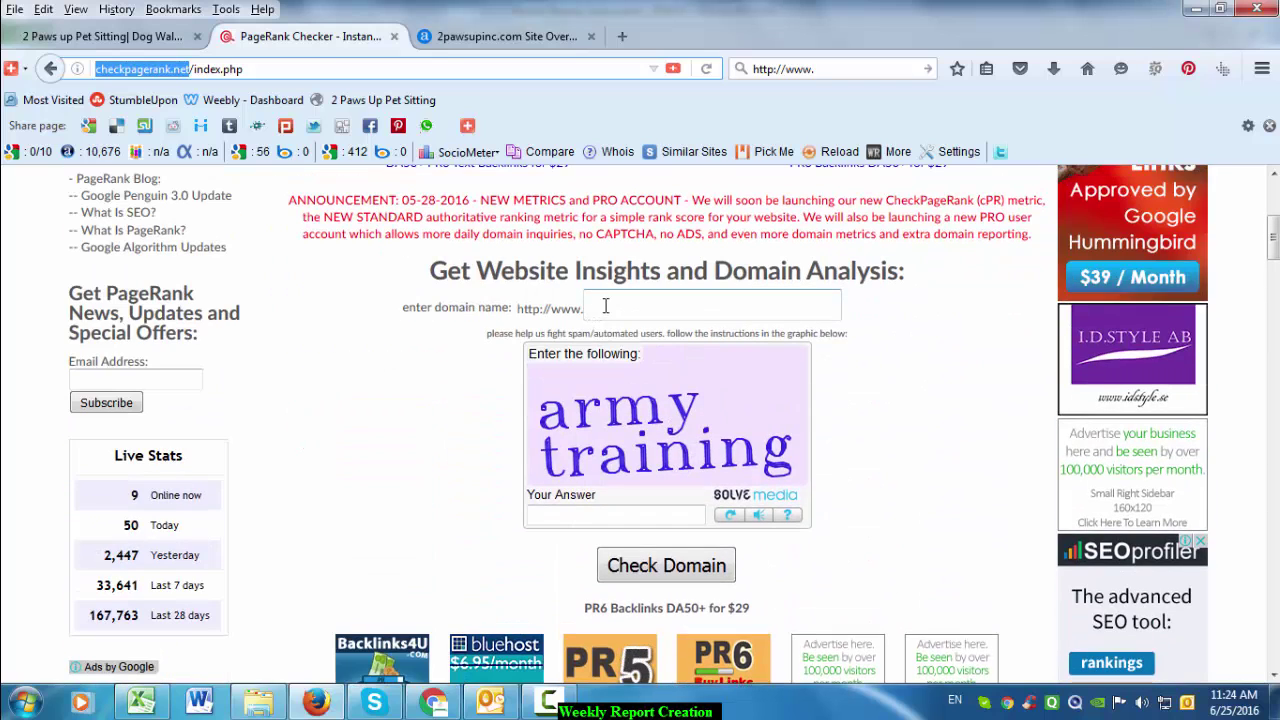
left_click(604, 305)
left_click_drag(518, 309, 597, 308)
left_click(610, 302)
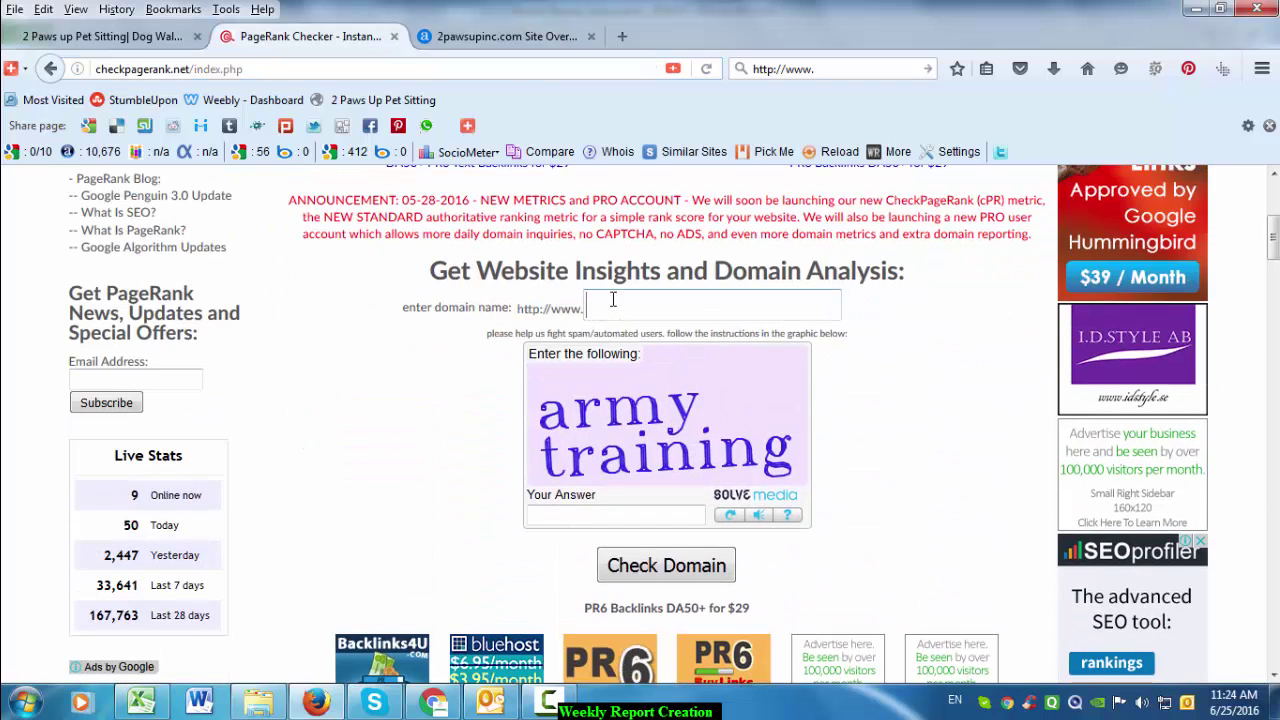
left_click(810, 68)
key("ctrl+v")
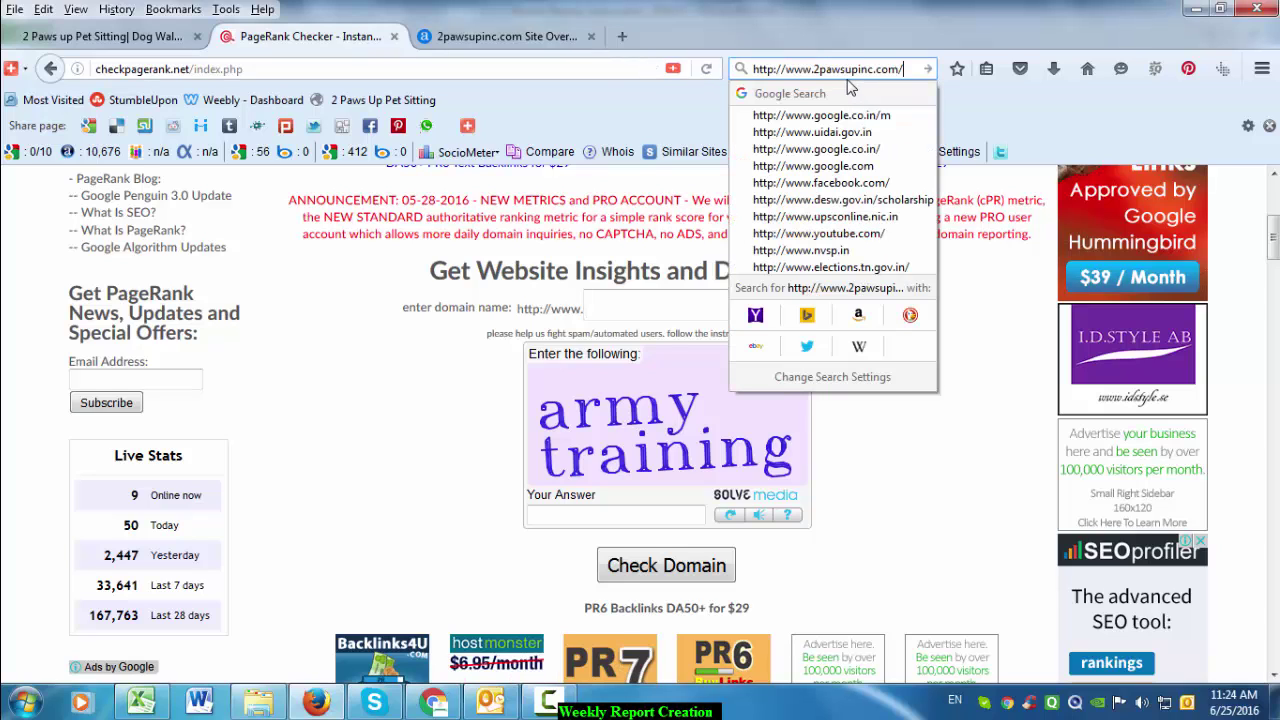
left_click(670, 302)
key("ctrl+v")
key("BackSpace")
- Answer the captcha with "army training" and run the domain check
scroll(714, 350, "down", 2)
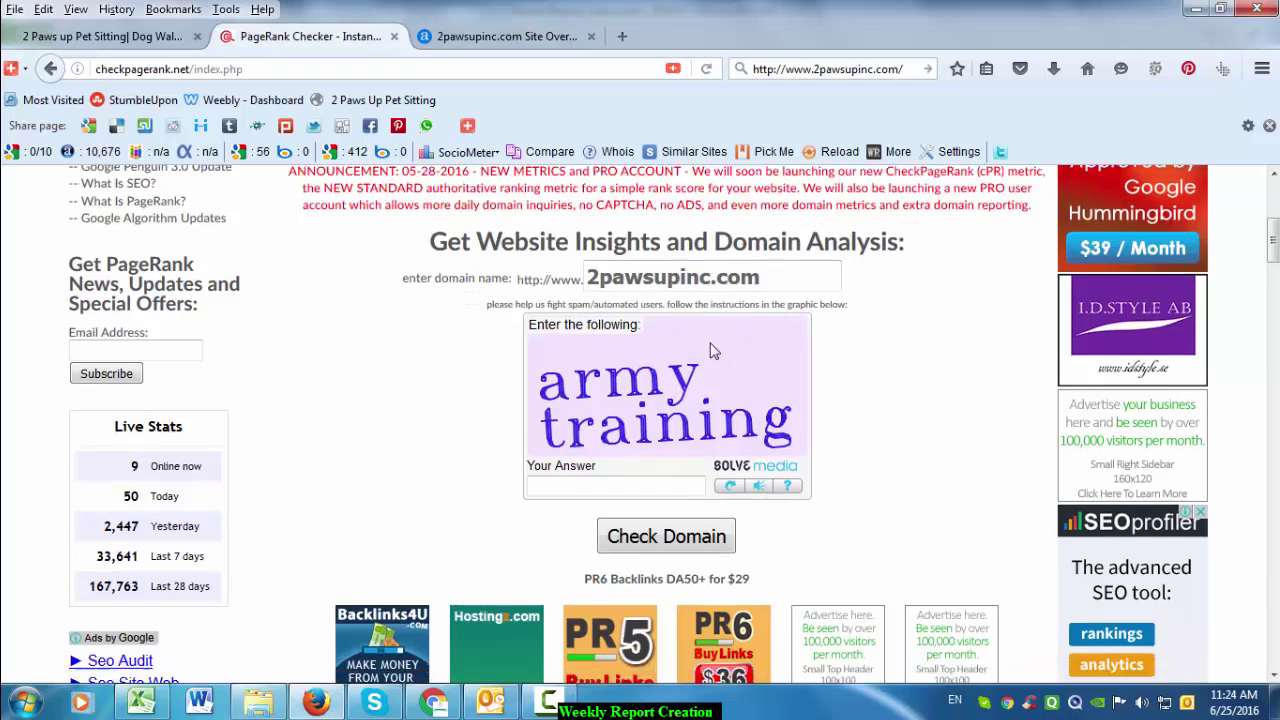
left_click(594, 403)
type("ar")
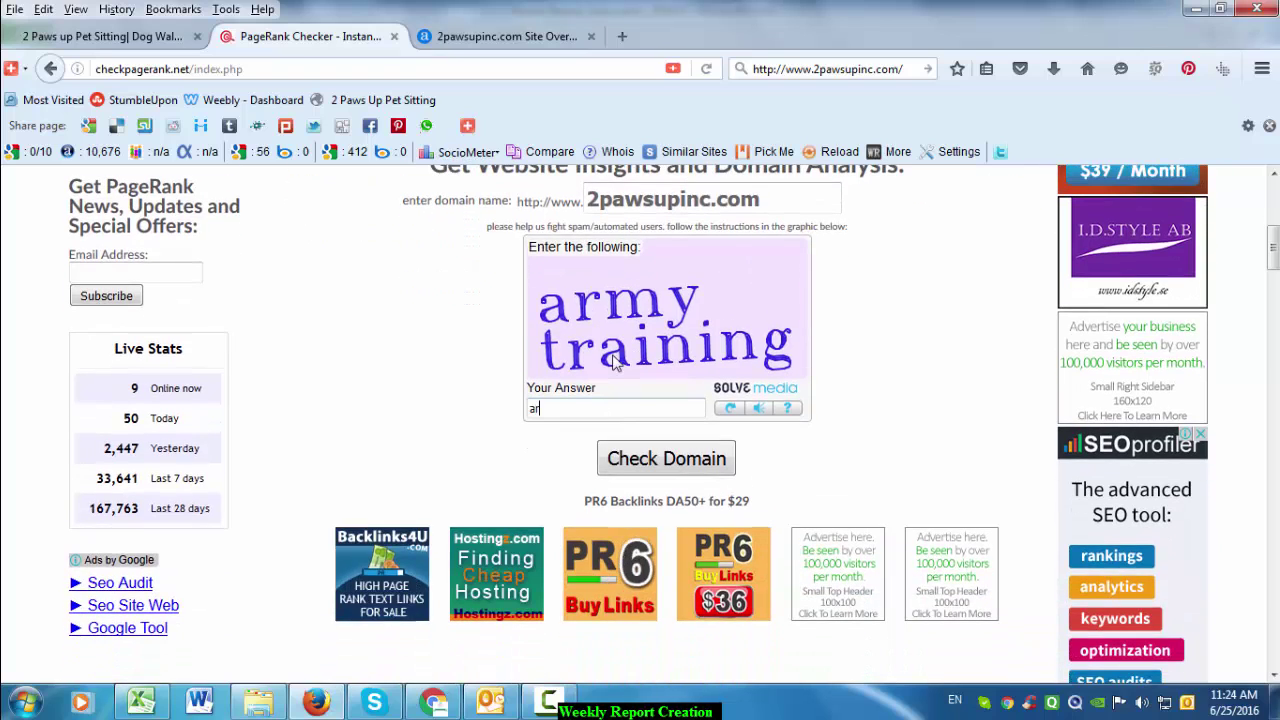
type("my tra")
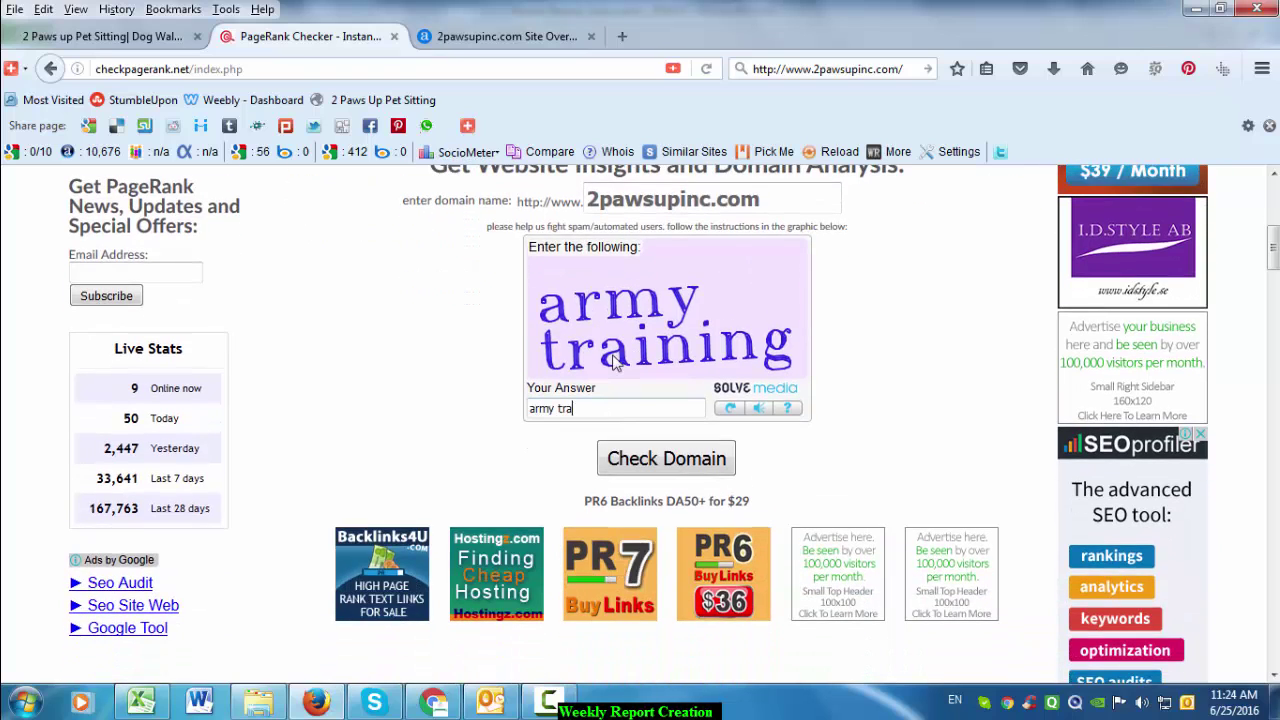
type("ining")
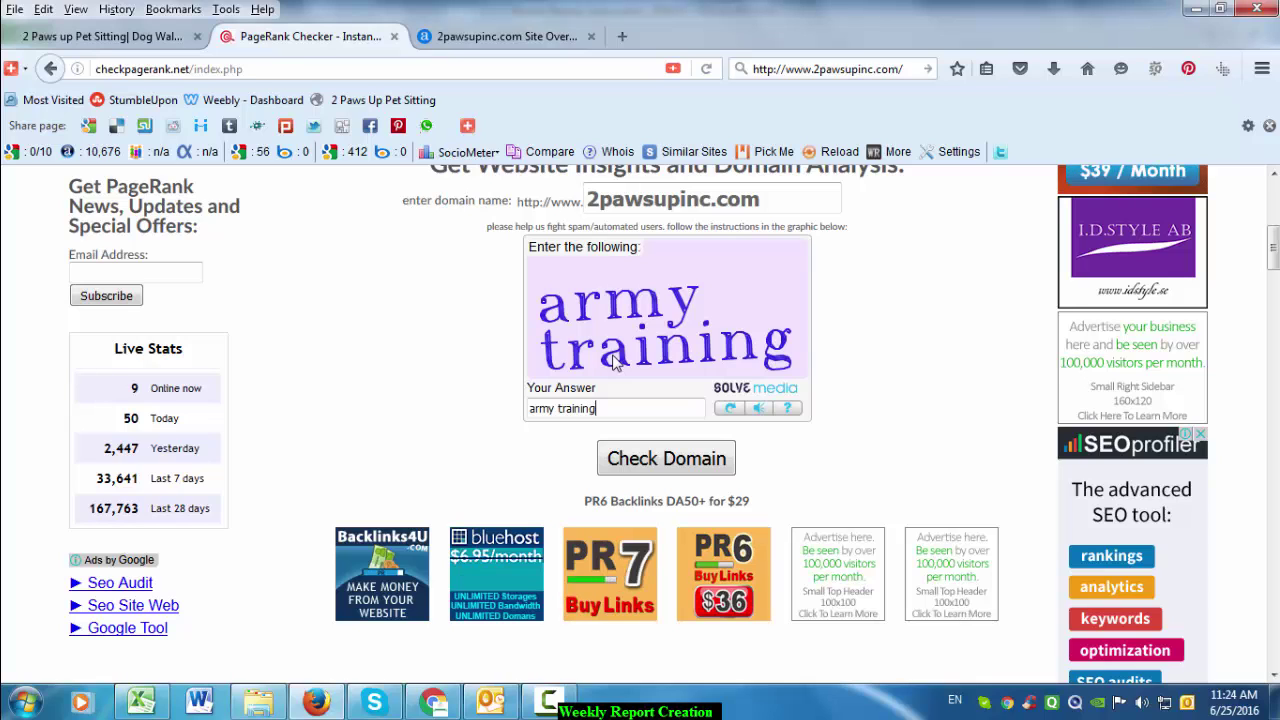
left_click(627, 458)
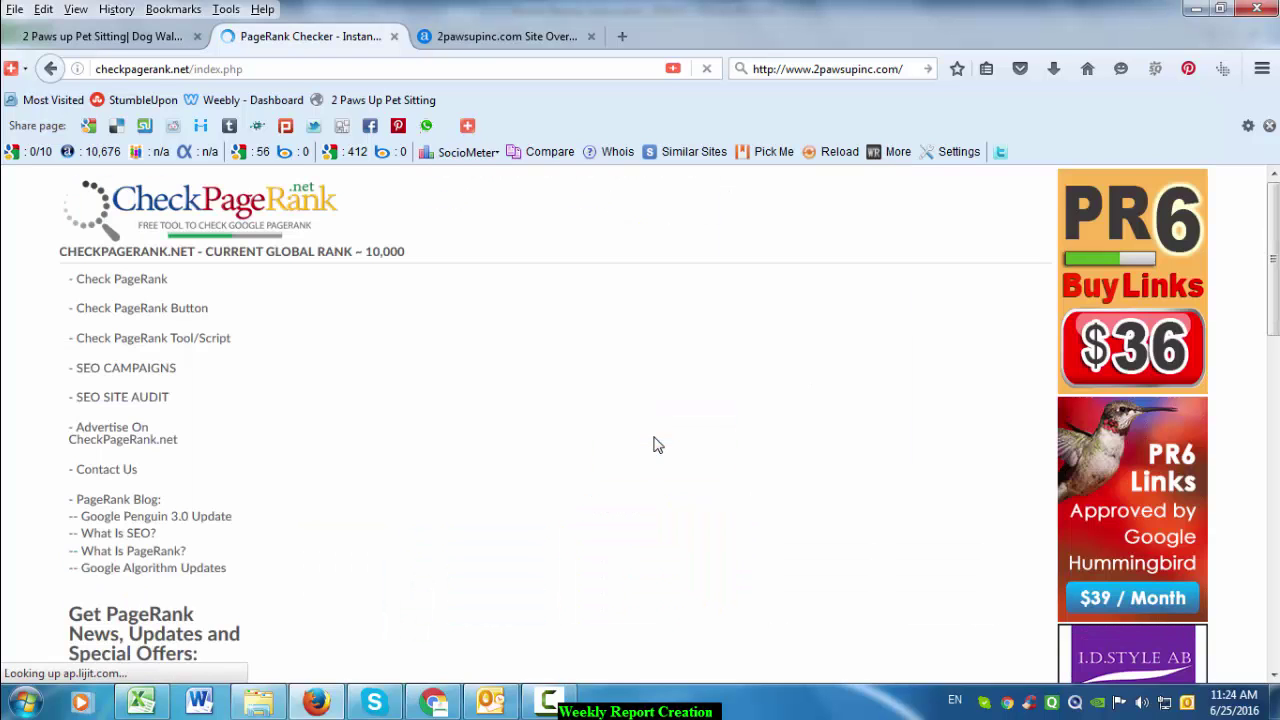
- Check the Google PageRank in the domain analysis, then copy the matching value 2 from AM46 to the 25-Jun cell AN46 in Excel
scroll(660, 440, "down", 5)
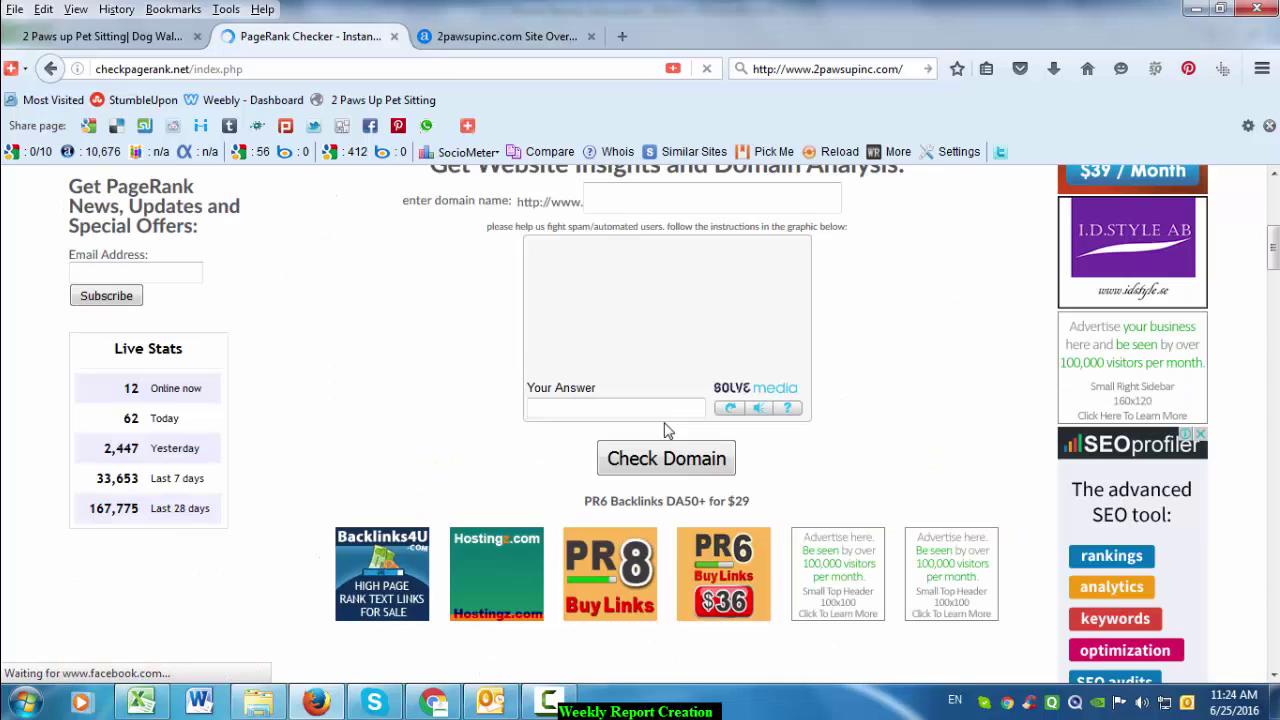
scroll(675, 420, "down", 5)
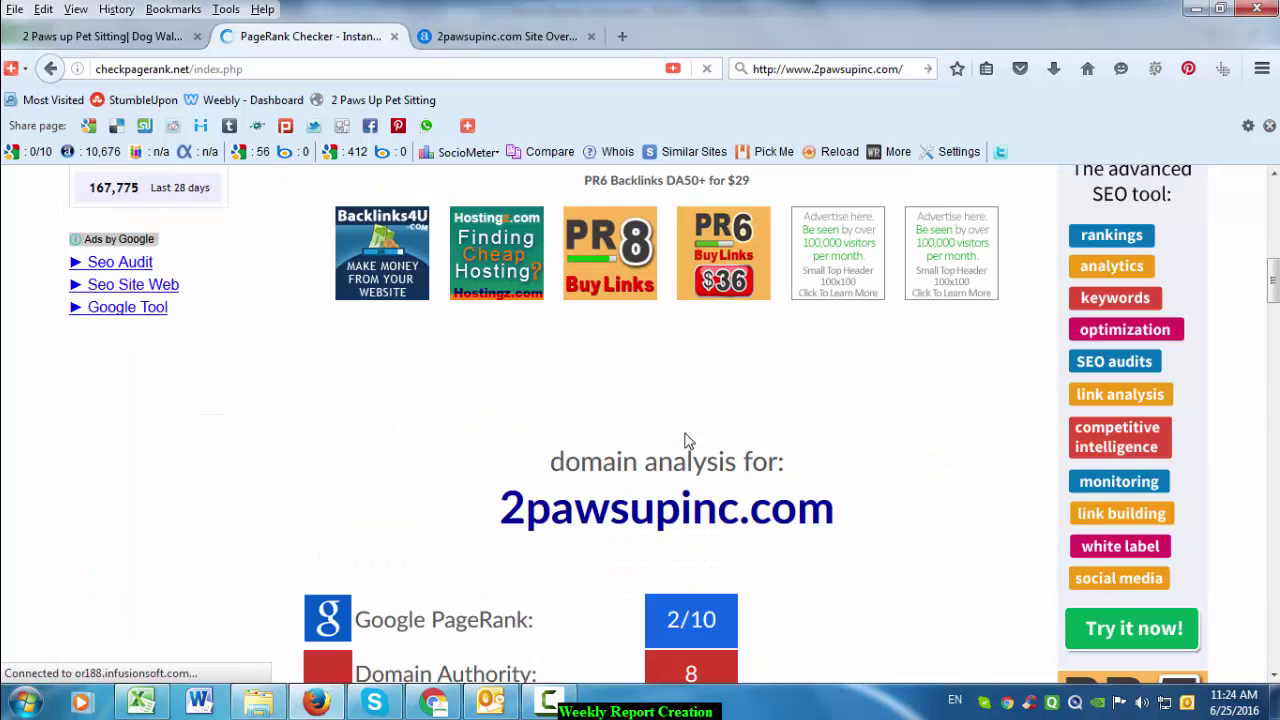
left_click_drag(554, 354, 723, 356)
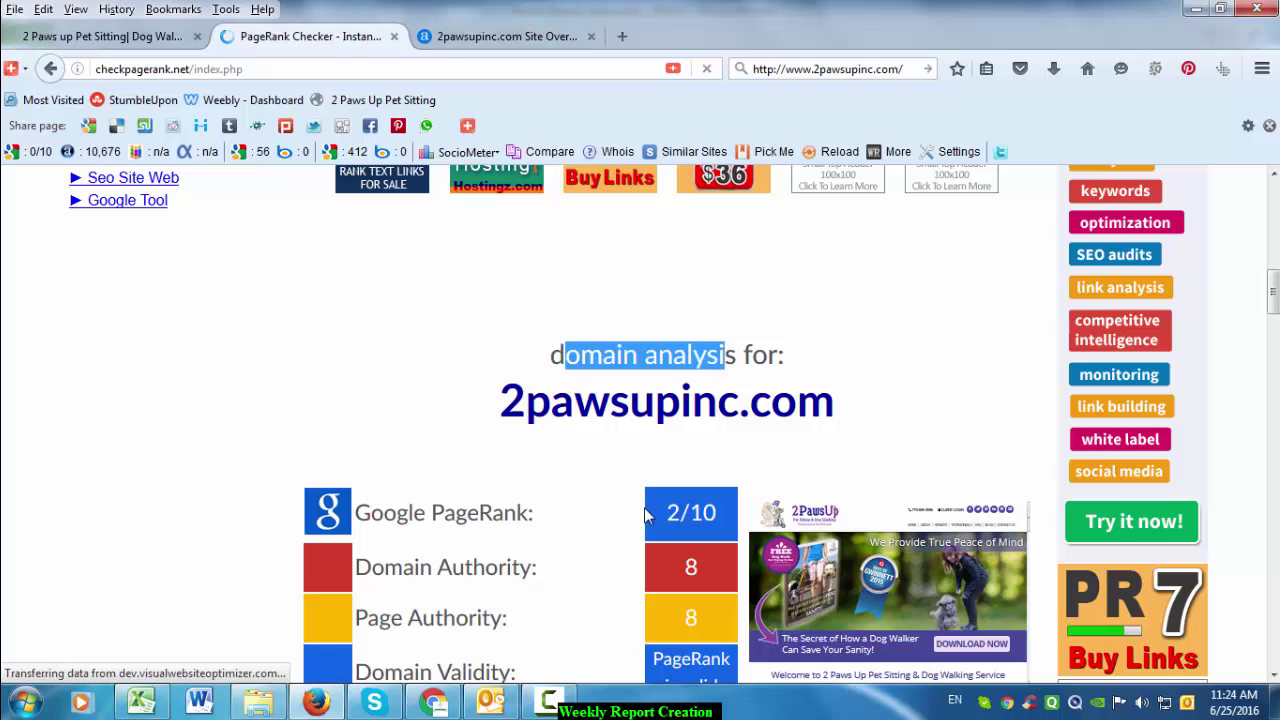
left_click(682, 511)
key("alt+Tab")
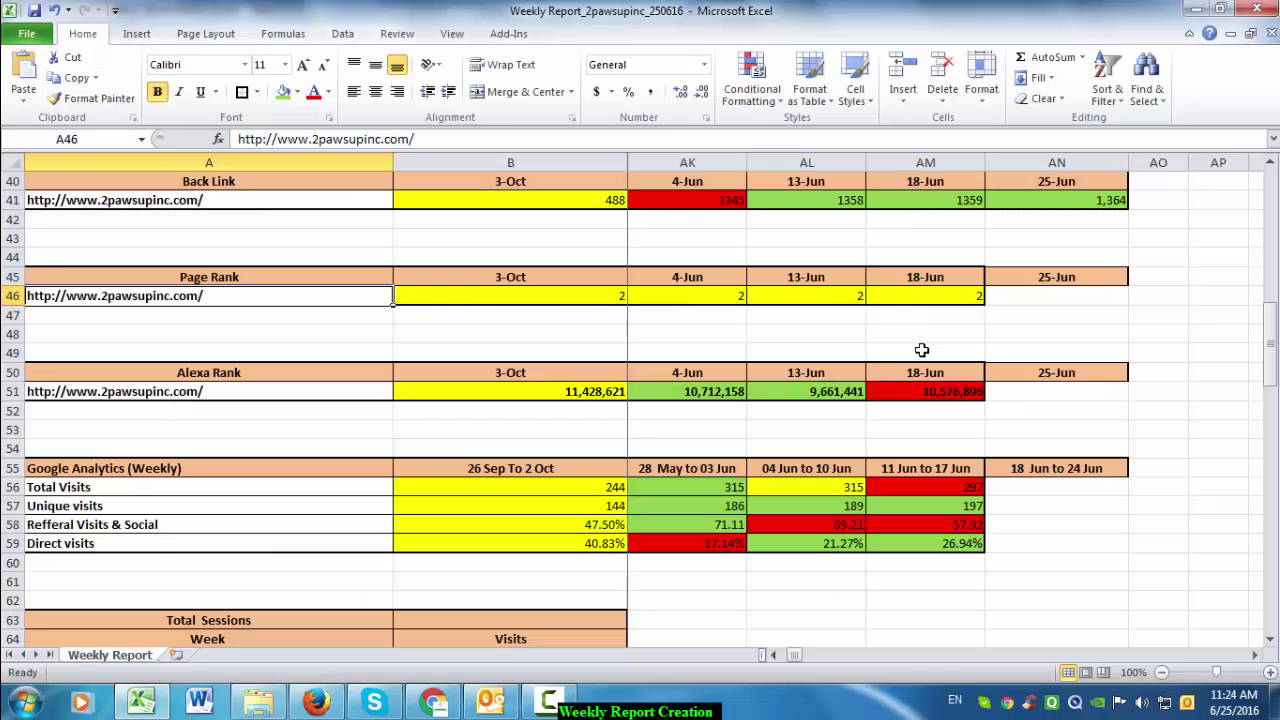
left_click(975, 297)
key("ctrl+c")
left_click(1057, 290)
key("ctrl+v")
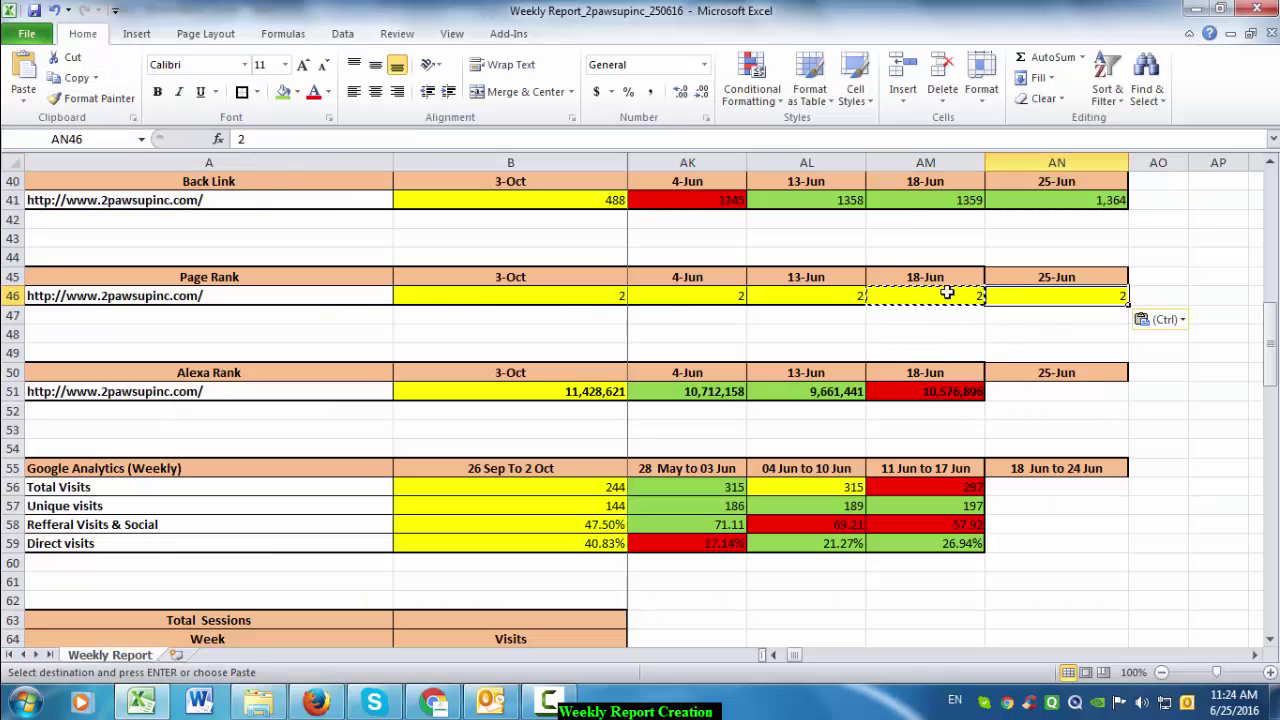
key("Escape")
- Apply all borders and a thick box border to the Page Rank table, A45 through AN46
left_click(892, 294)
left_click_drag(892, 294, 528, 294)
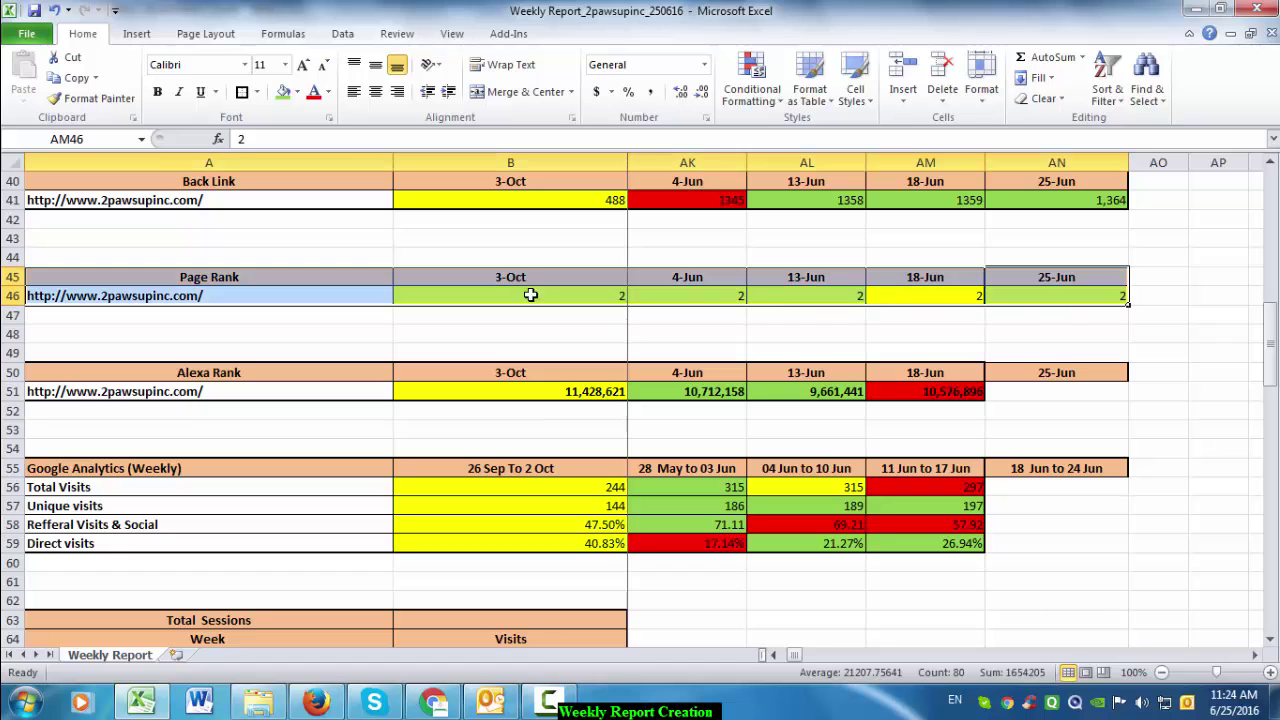
left_click(257, 92)
left_click(289, 241)
left_click(257, 92)
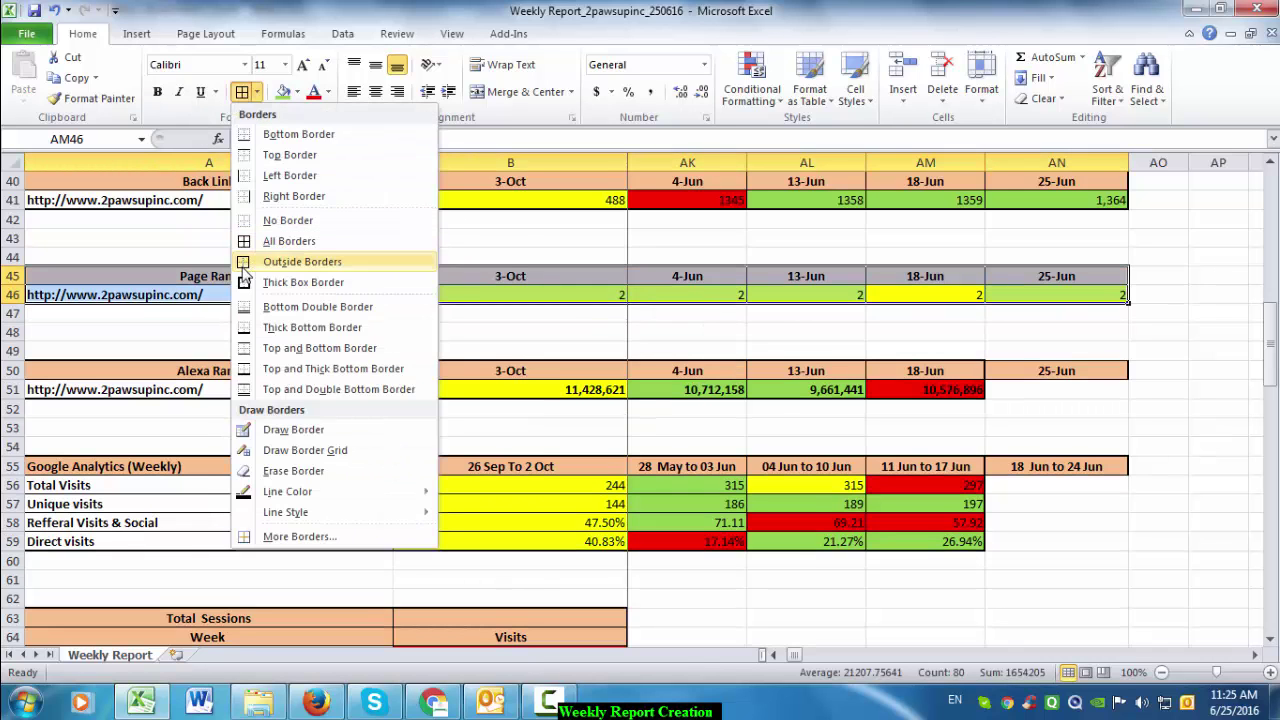
left_click(303, 282)
left_click(960, 358)
left_click(1060, 429)
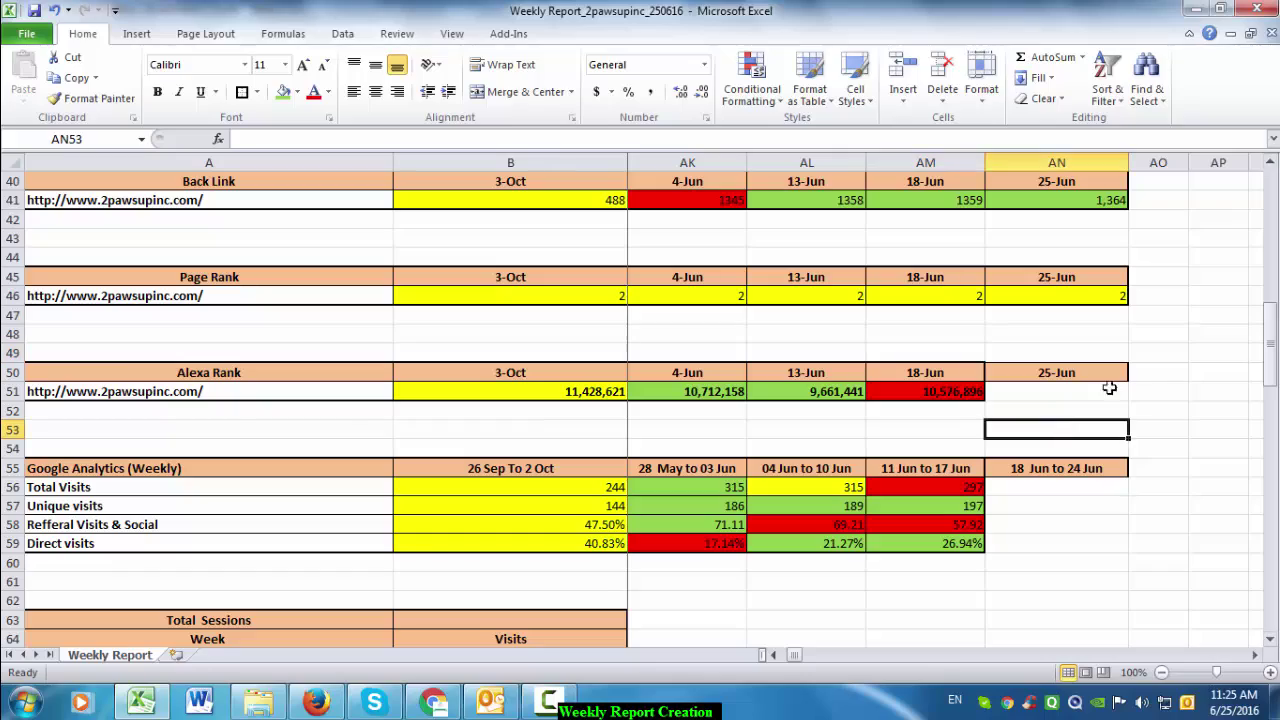
left_click(290, 396)
key("ctrl+c")
key("alt+Tab")
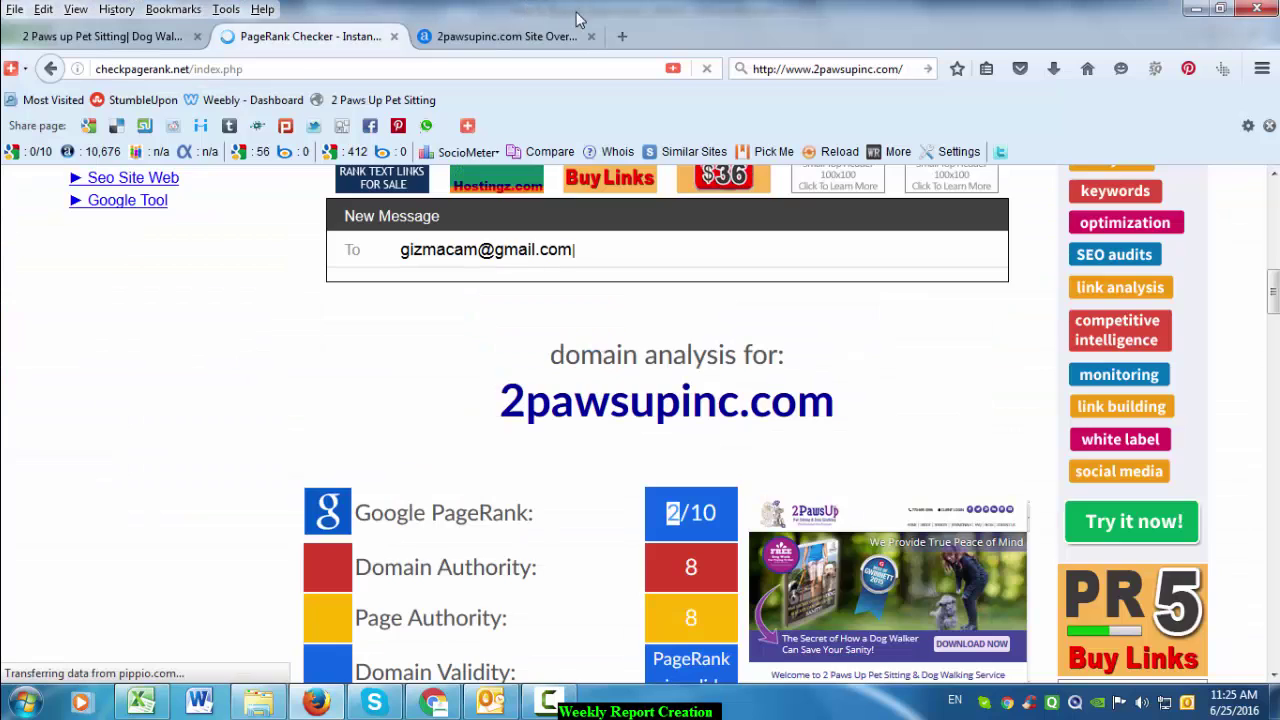
left_click(480, 38)
scroll(514, 209, "up", 5)
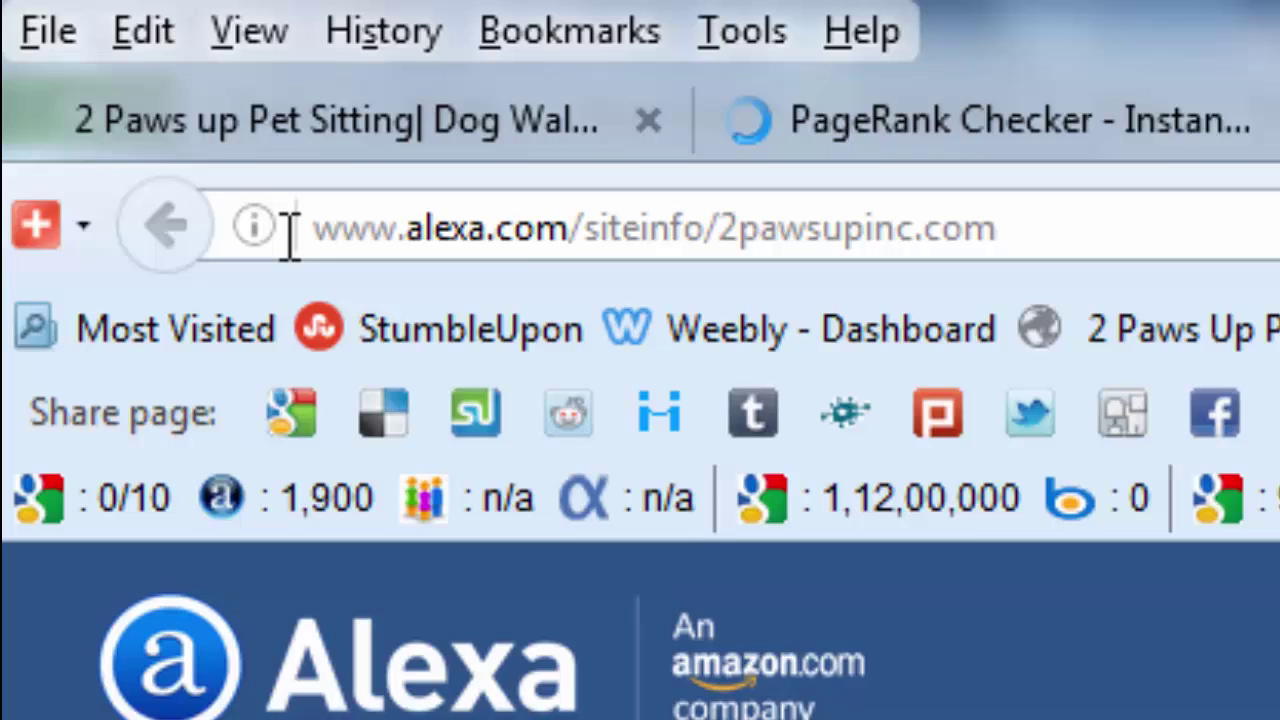
left_click_drag(290, 240, 338, 237)
left_click(567, 220)
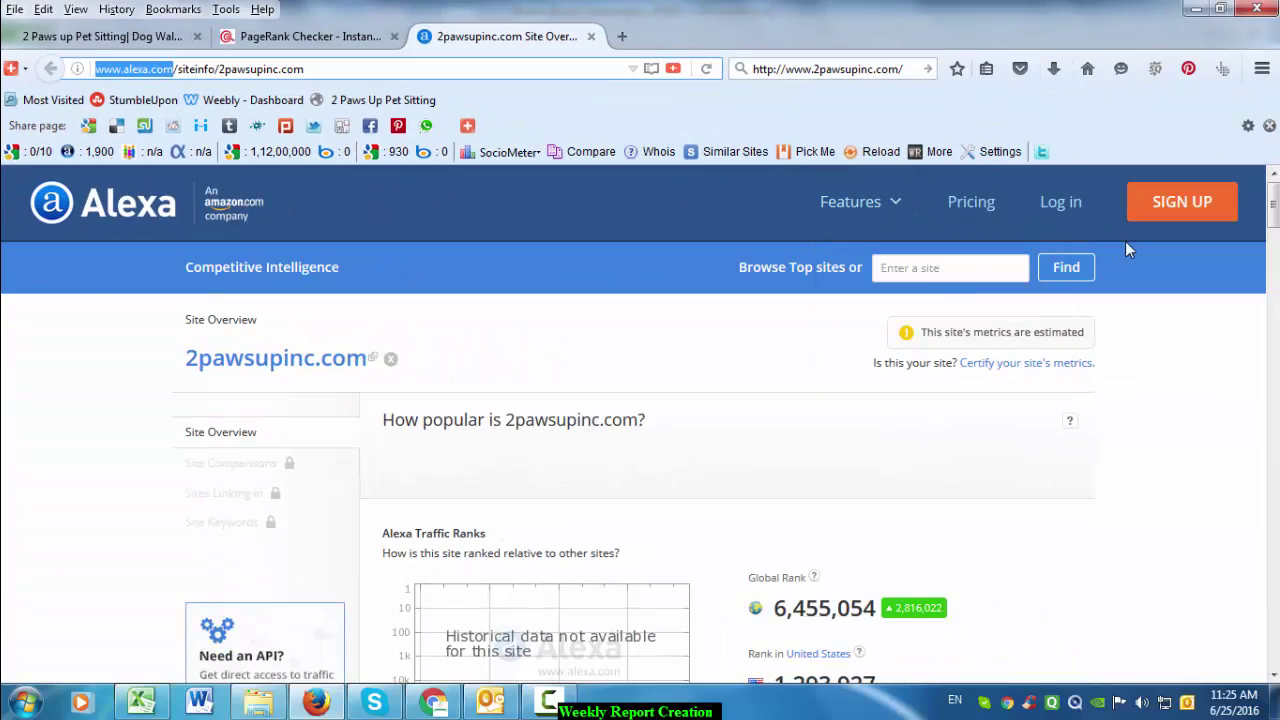
left_click(925, 277)
left_click(1067, 275)
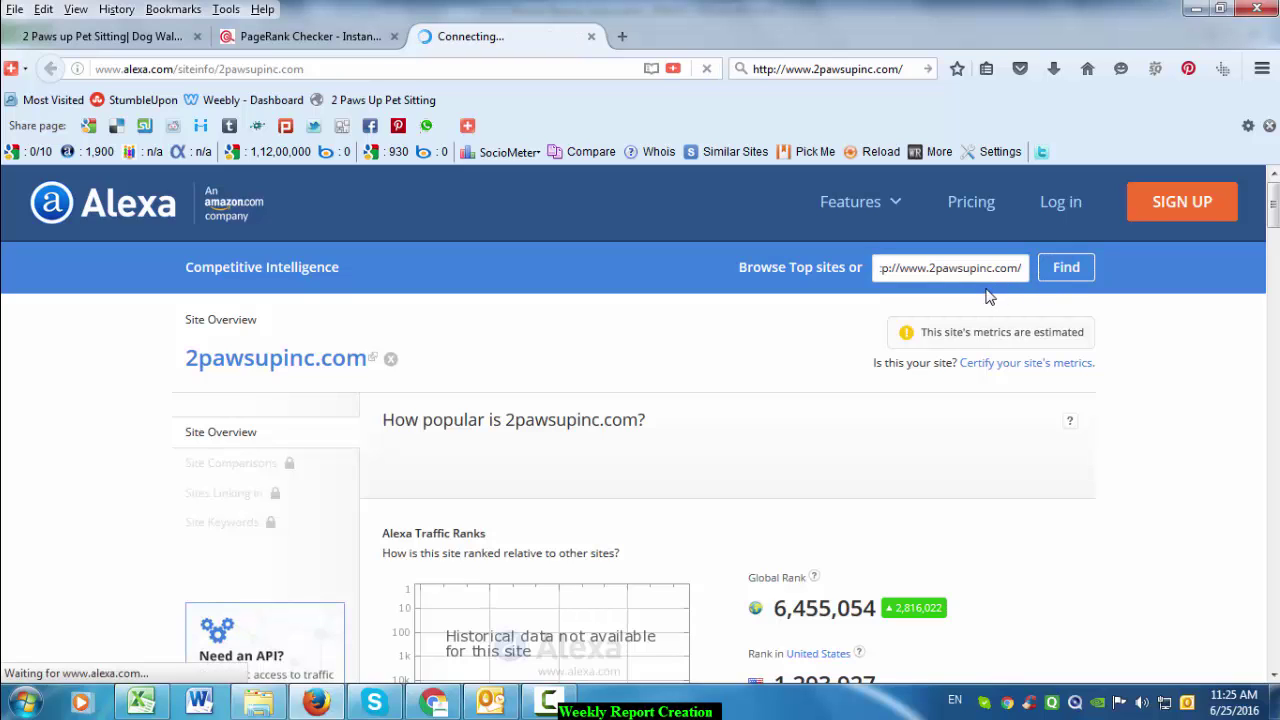
- Copy the global rank 6,455,054 from Alexa into the Alexa Rank table's 25-Jun cell AN51 in Excel
scroll(870, 404, "down", 2)
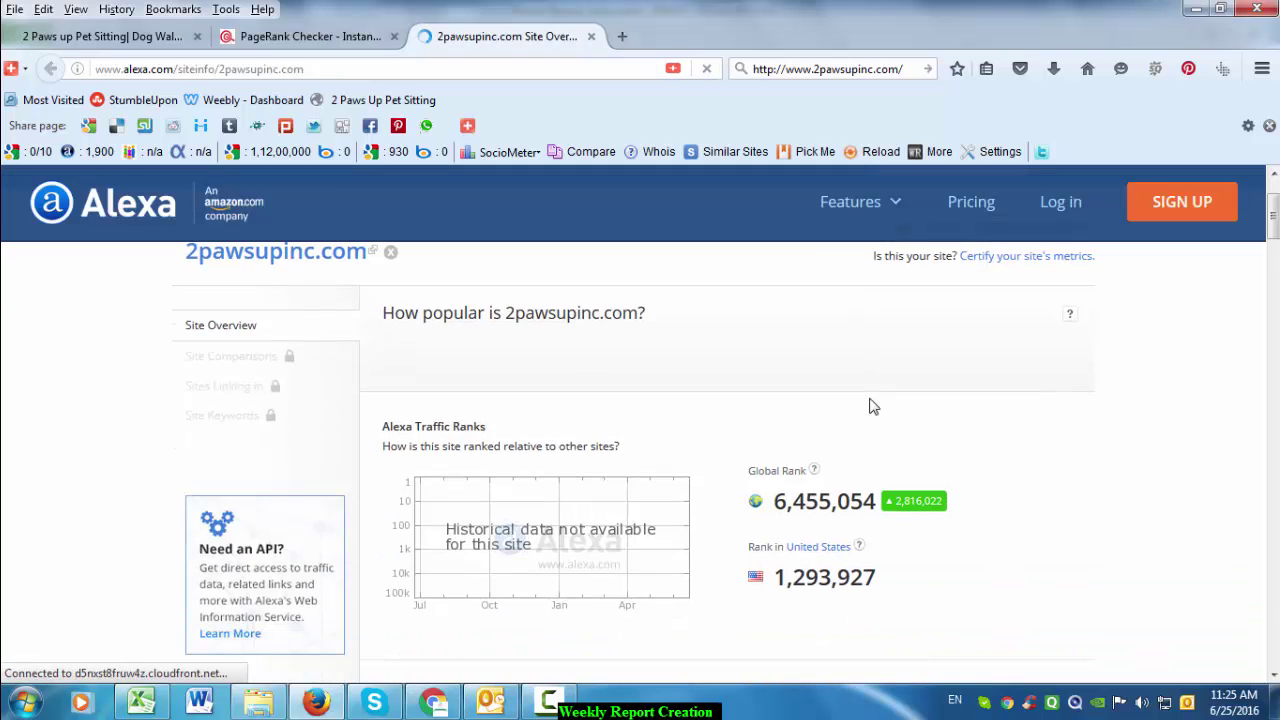
scroll(862, 430, "down", 8)
scroll(840, 450, "up", 10)
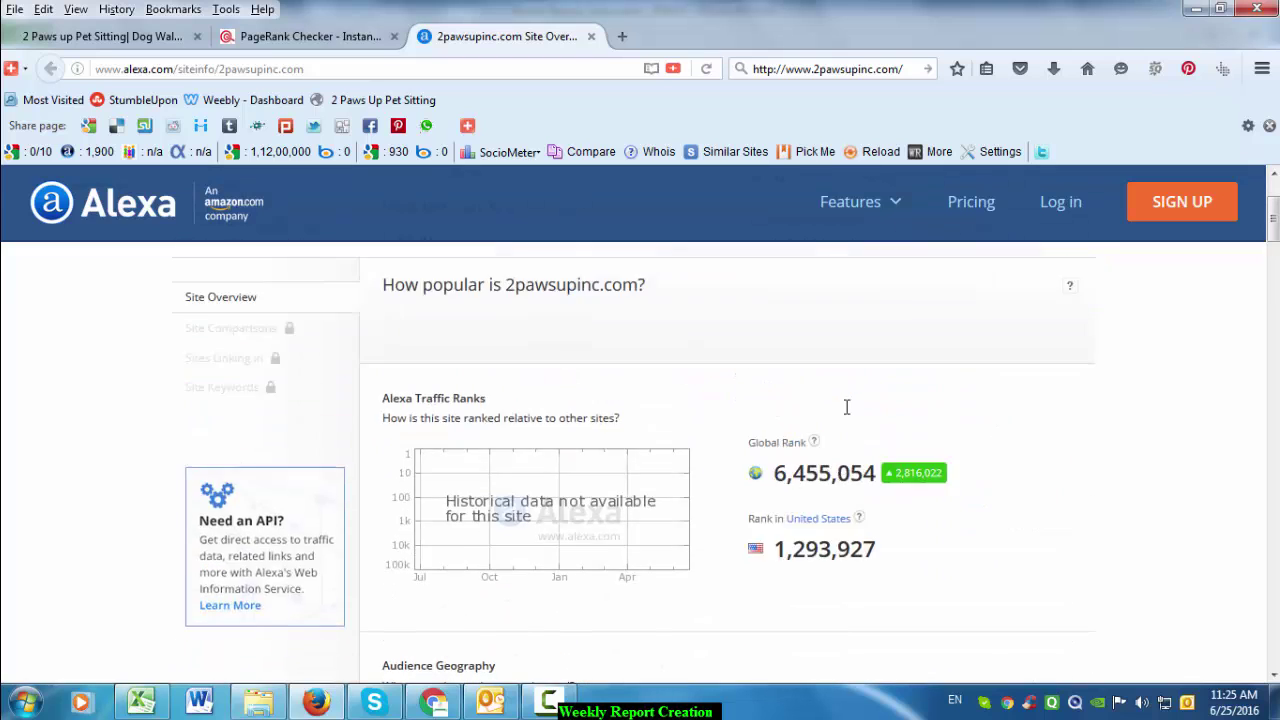
scroll(838, 505, "down", 2)
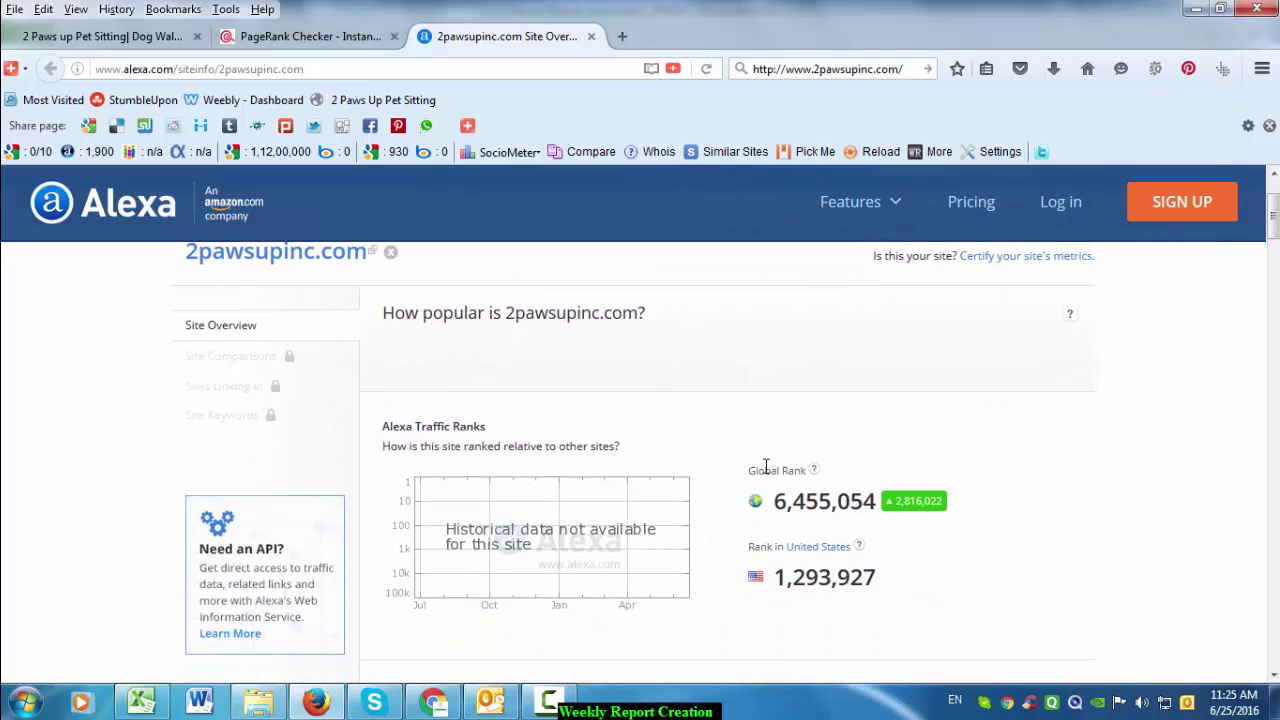
mouse_move(812, 469)
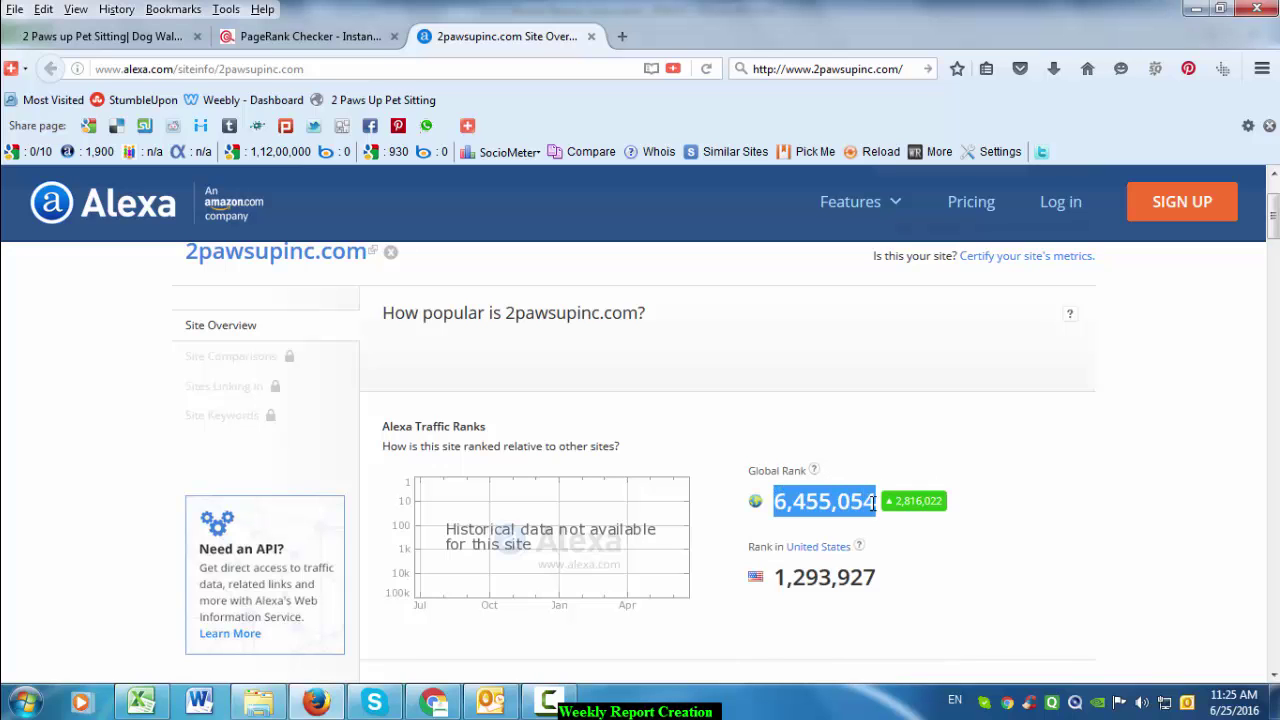
key("alt+Tab")
left_click(1003, 387)
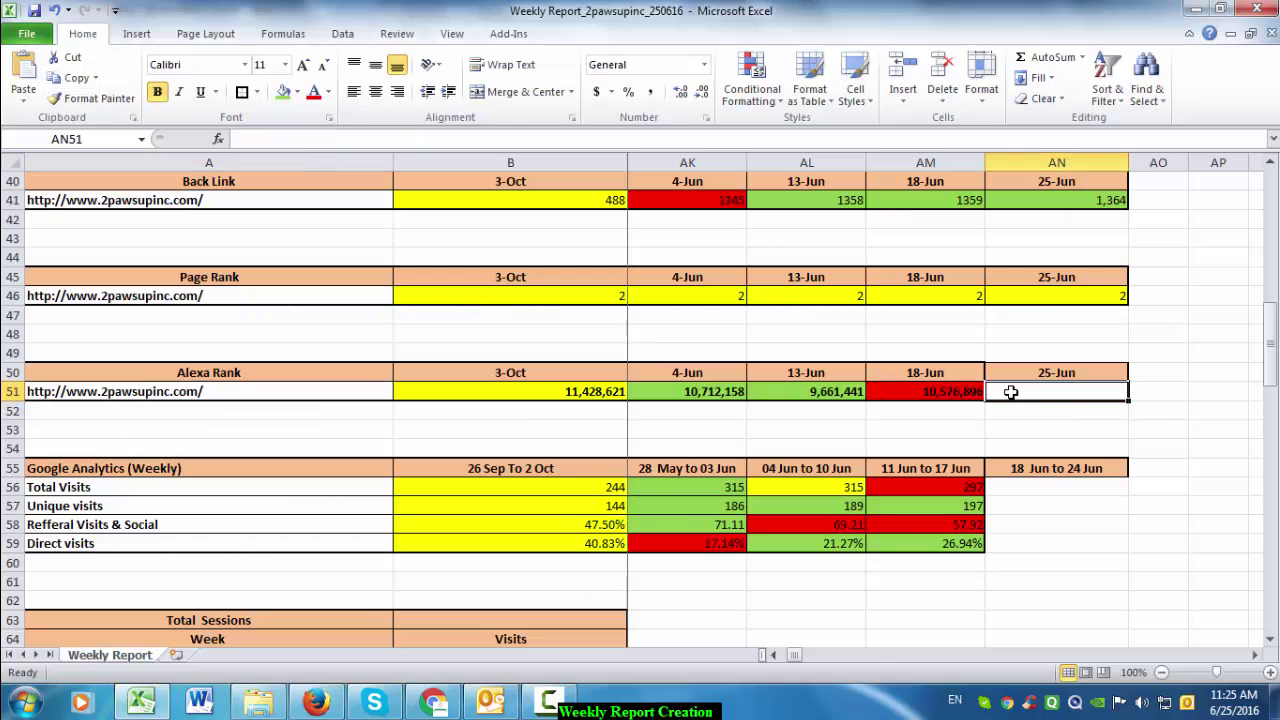
key("ctrl+v")
left_click(980, 428)
- Fill the 25-Jun Alexa rank cell AN51 with light green
left_click(1076, 394)
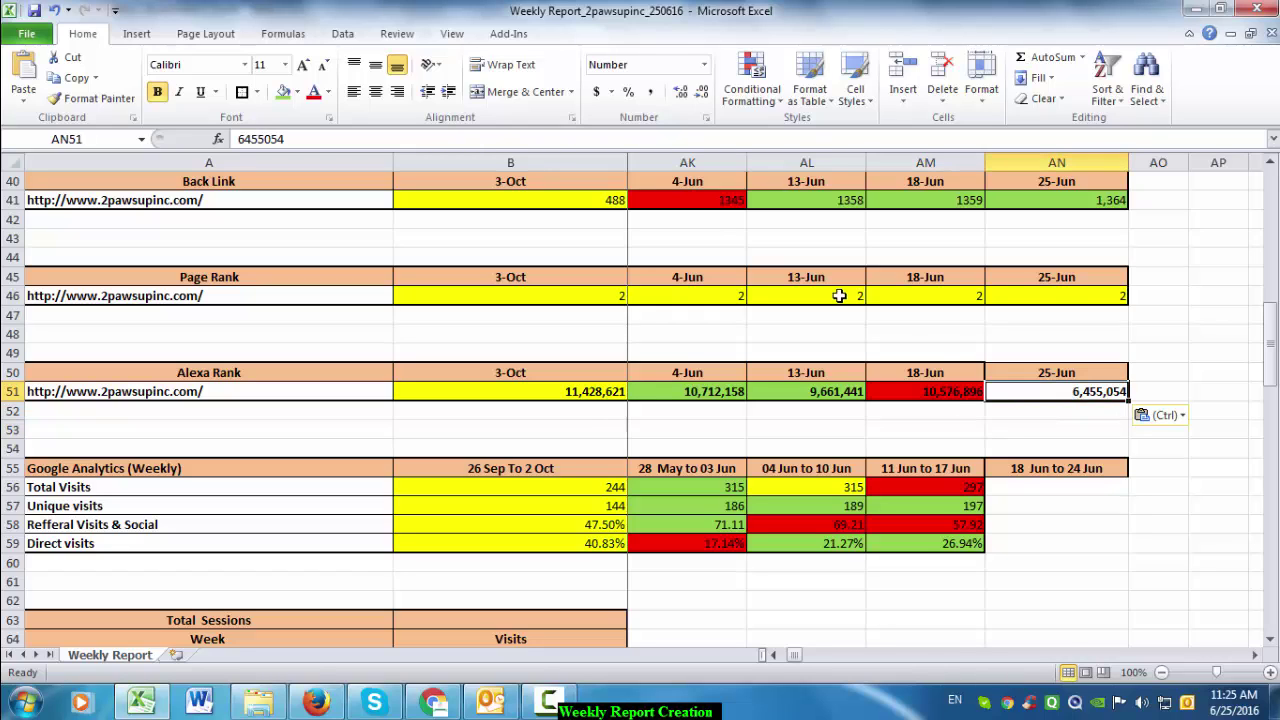
left_click(285, 93)
left_click(714, 314)
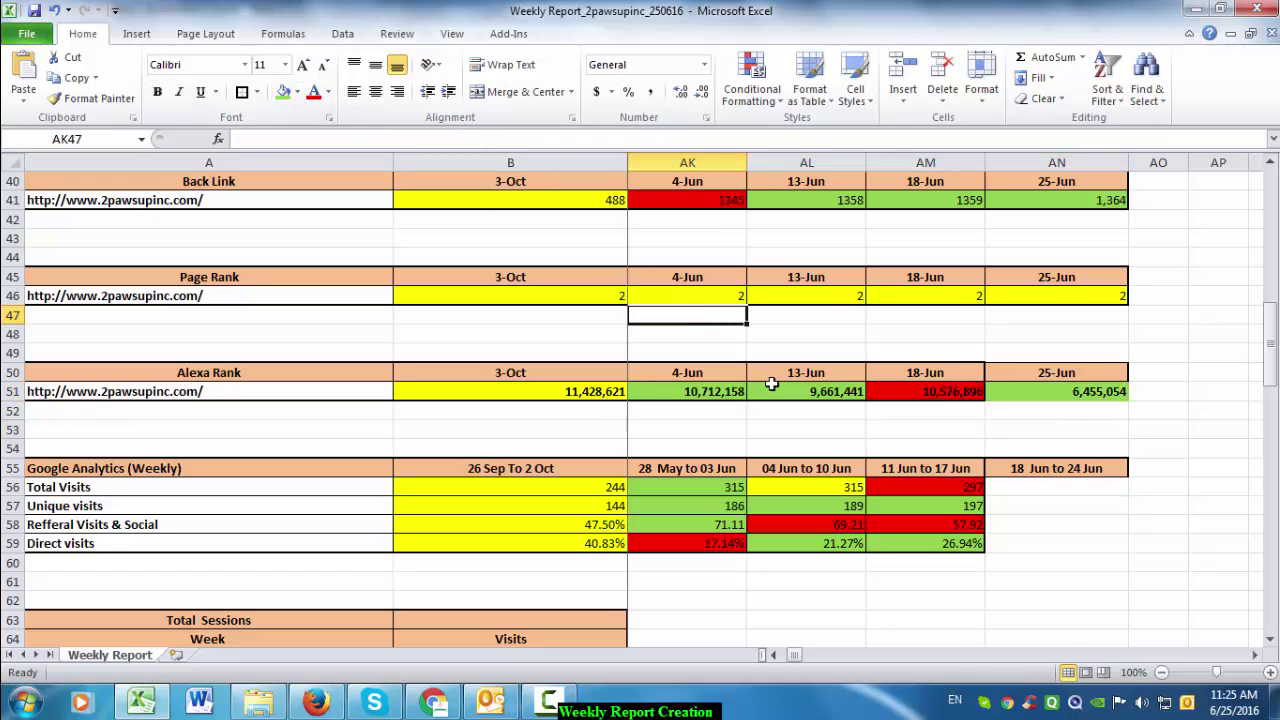
- Apply all borders and a thick box border to the Alexa Rank table, A50 through AN51
left_click(1035, 396)
left_click(209, 372, "shift")
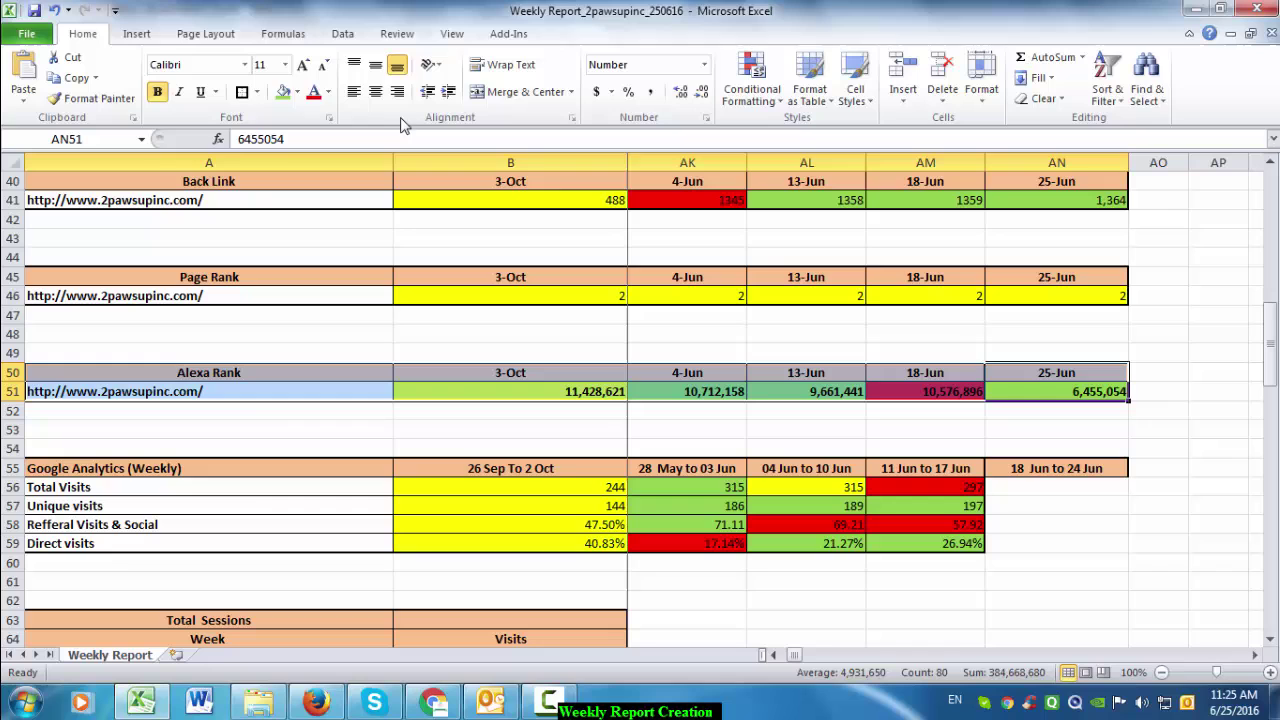
left_click(257, 92)
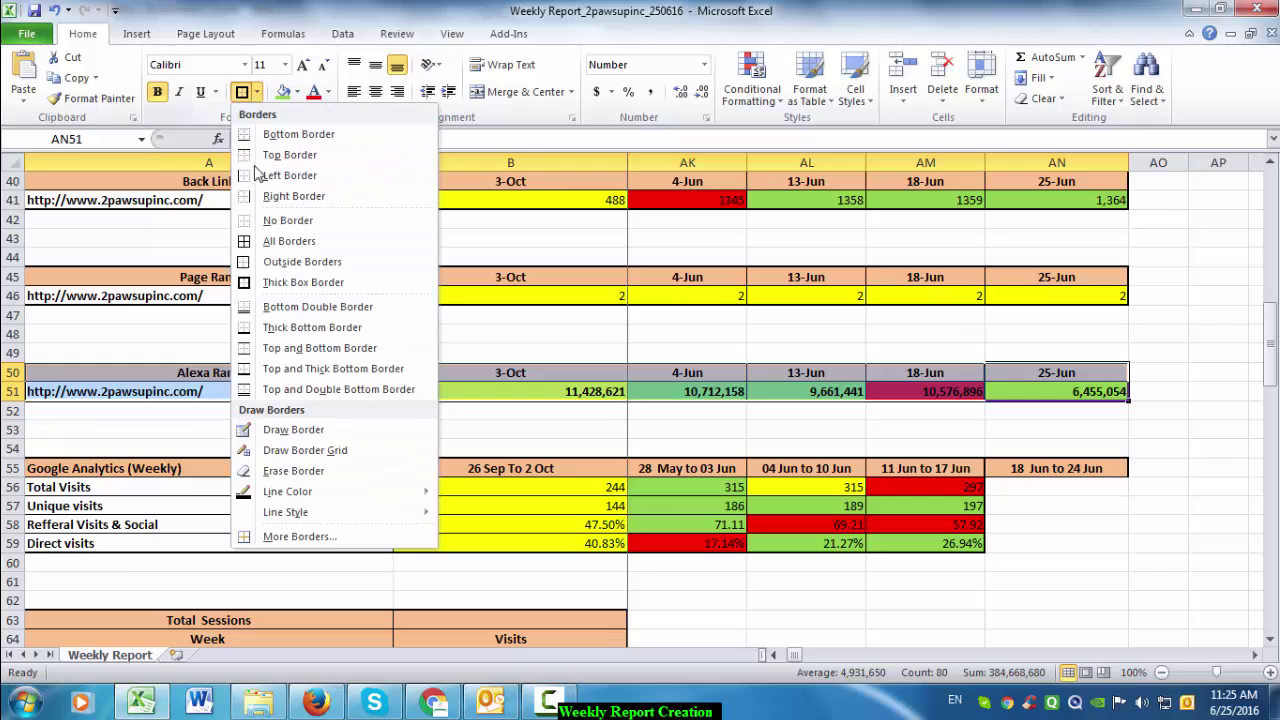
left_click(289, 241)
left_click(257, 92)
left_click(300, 282)
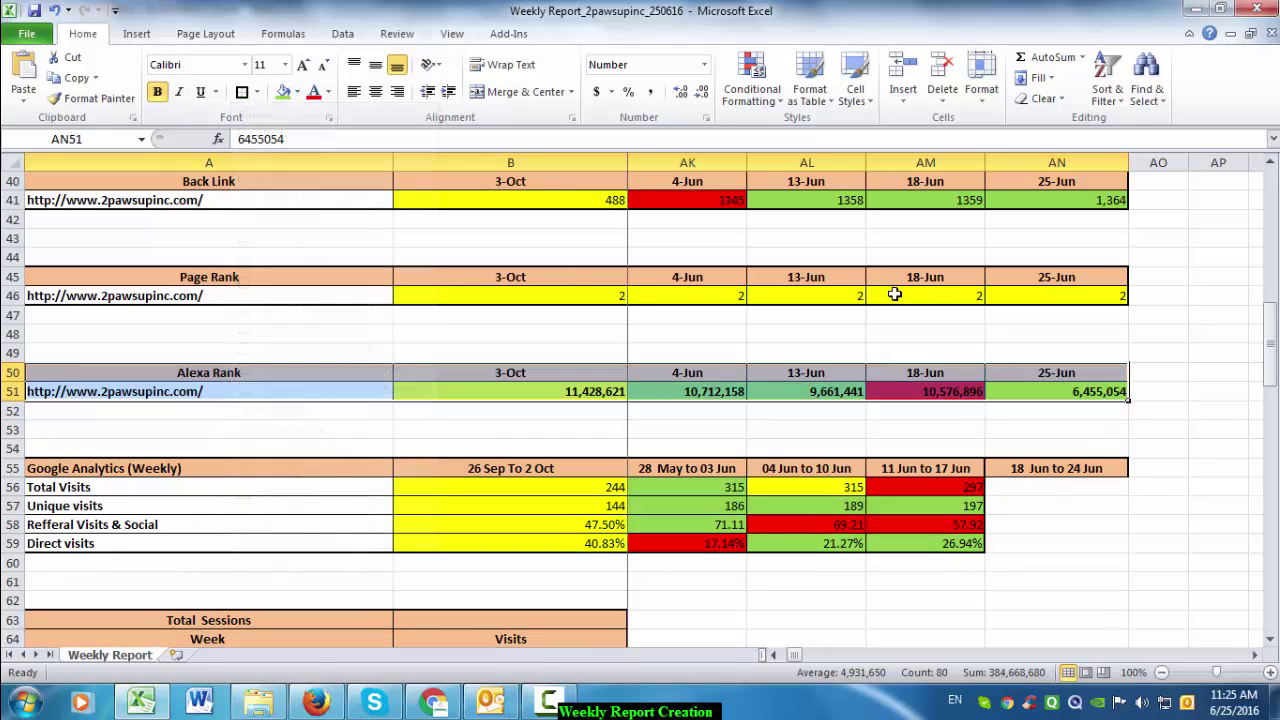
left_click(895, 294)
left_click(1064, 356)
scroll(1078, 382, "up", 3)
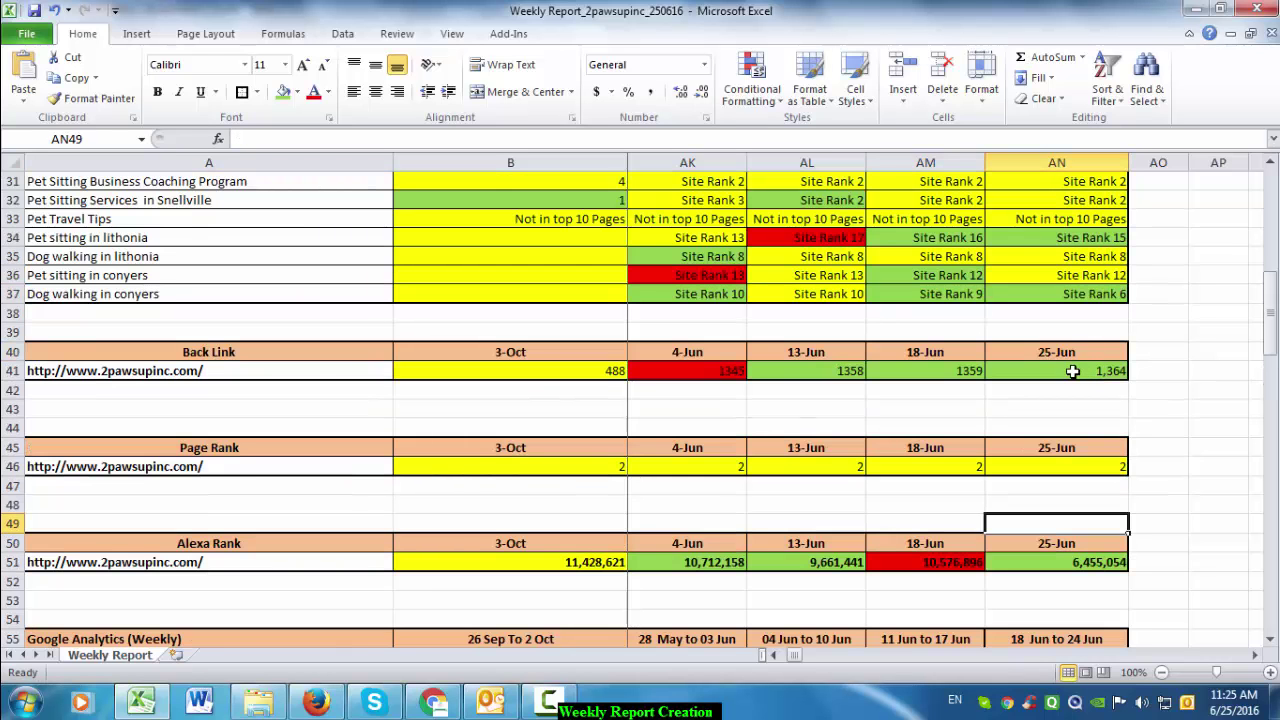
- Switch to Firefox and close the Alexa site overview and the PageRank Checker page
left_click_drag(1070, 356, 1094, 560)
scroll(1120, 480, "down", 5)
left_click(1075, 448)
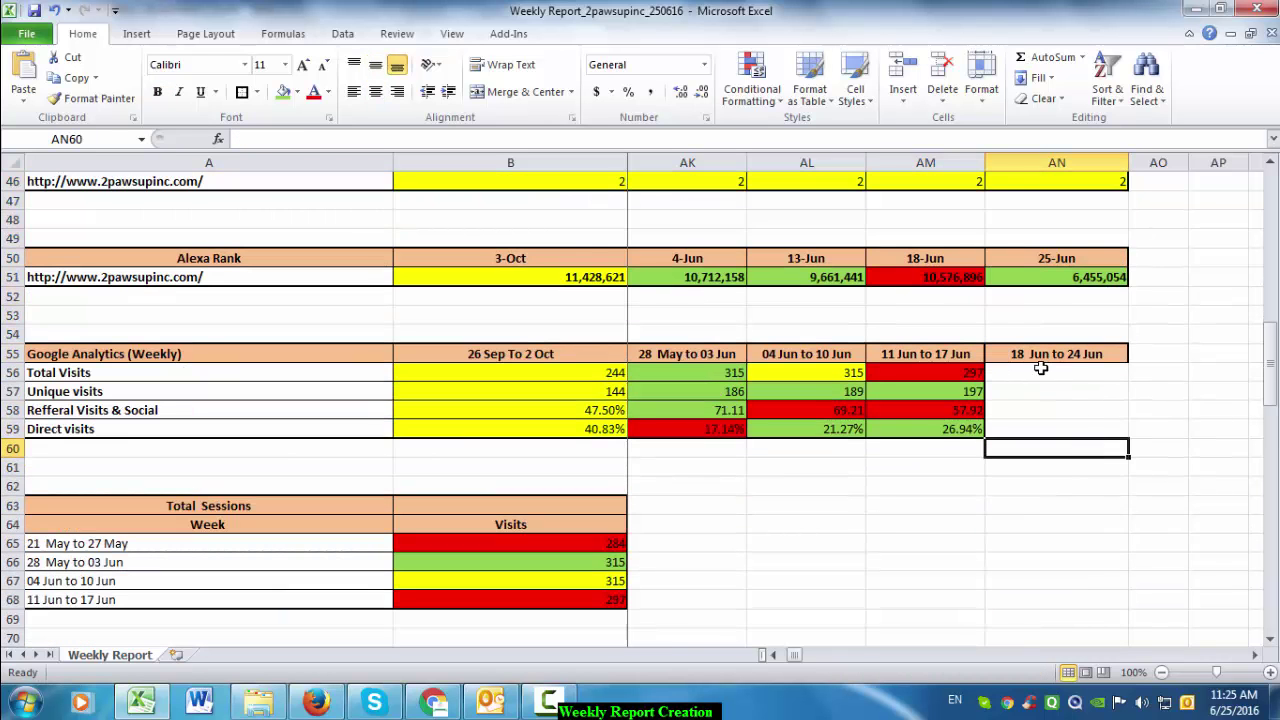
key("alt+Tab")
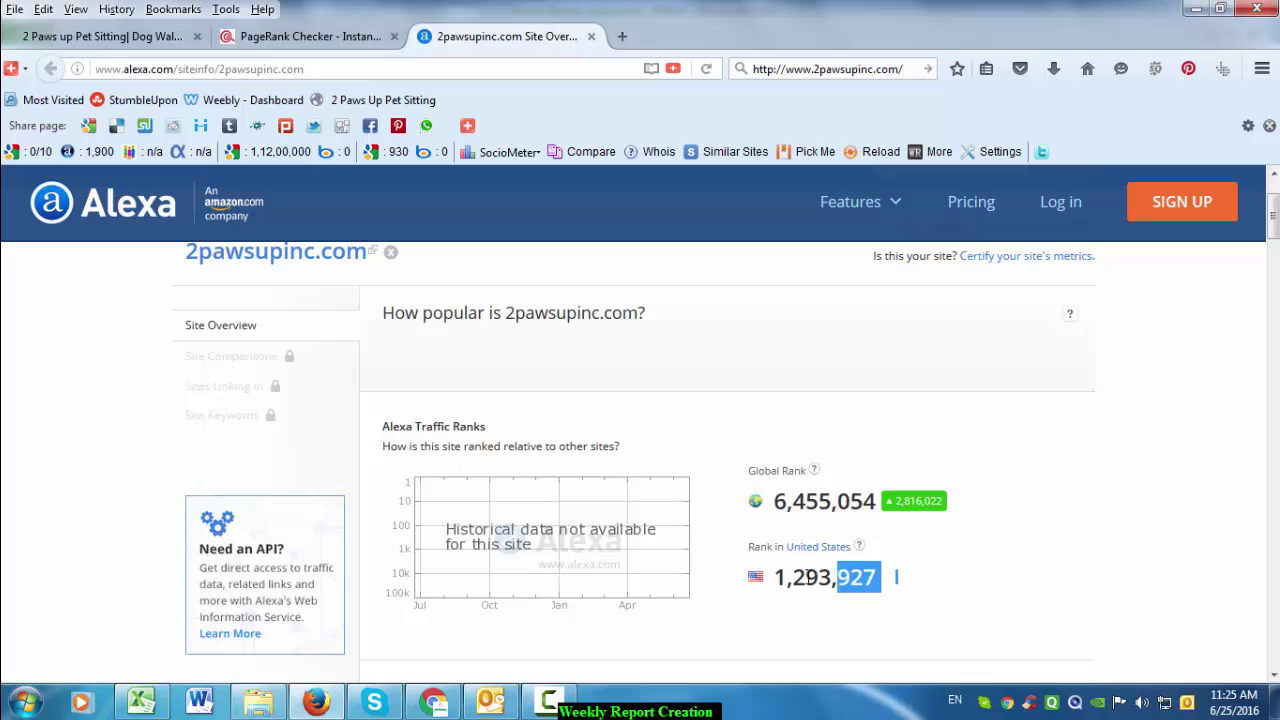
left_click(795, 575)
left_click(592, 37)
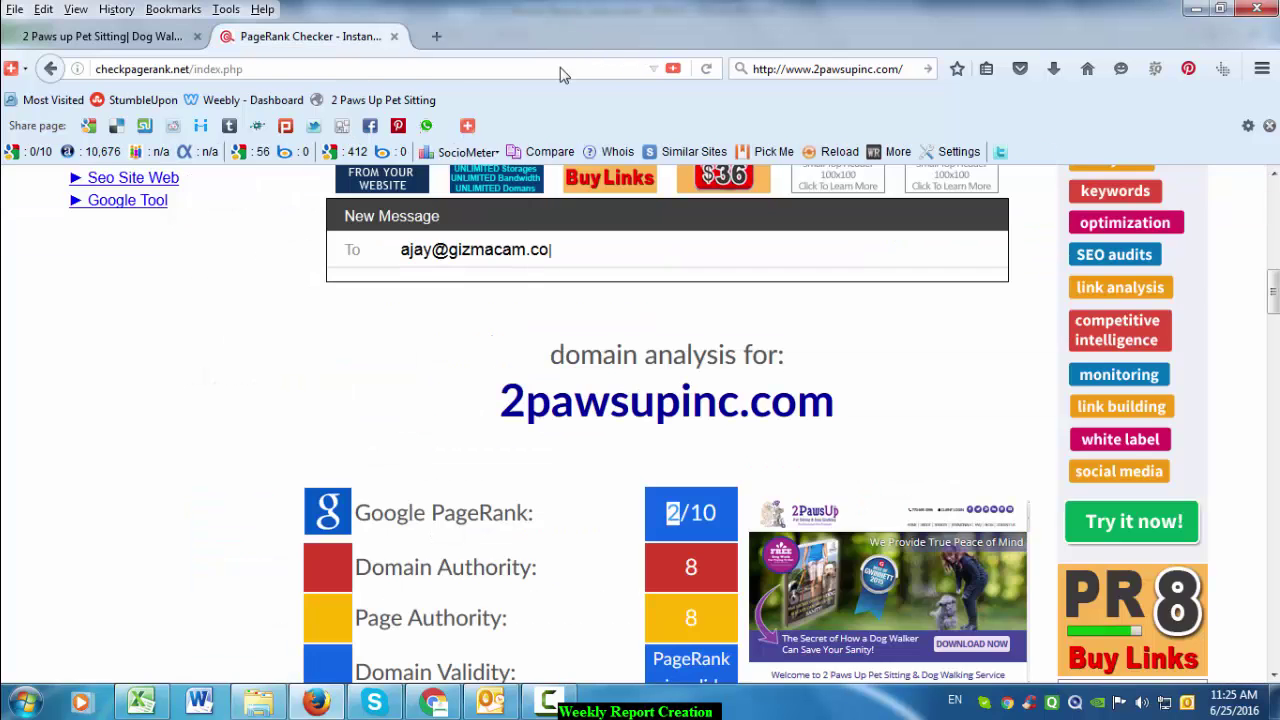
key("alt+Tab")
scroll(994, 424, "down", 1)
left_click(790, 430)
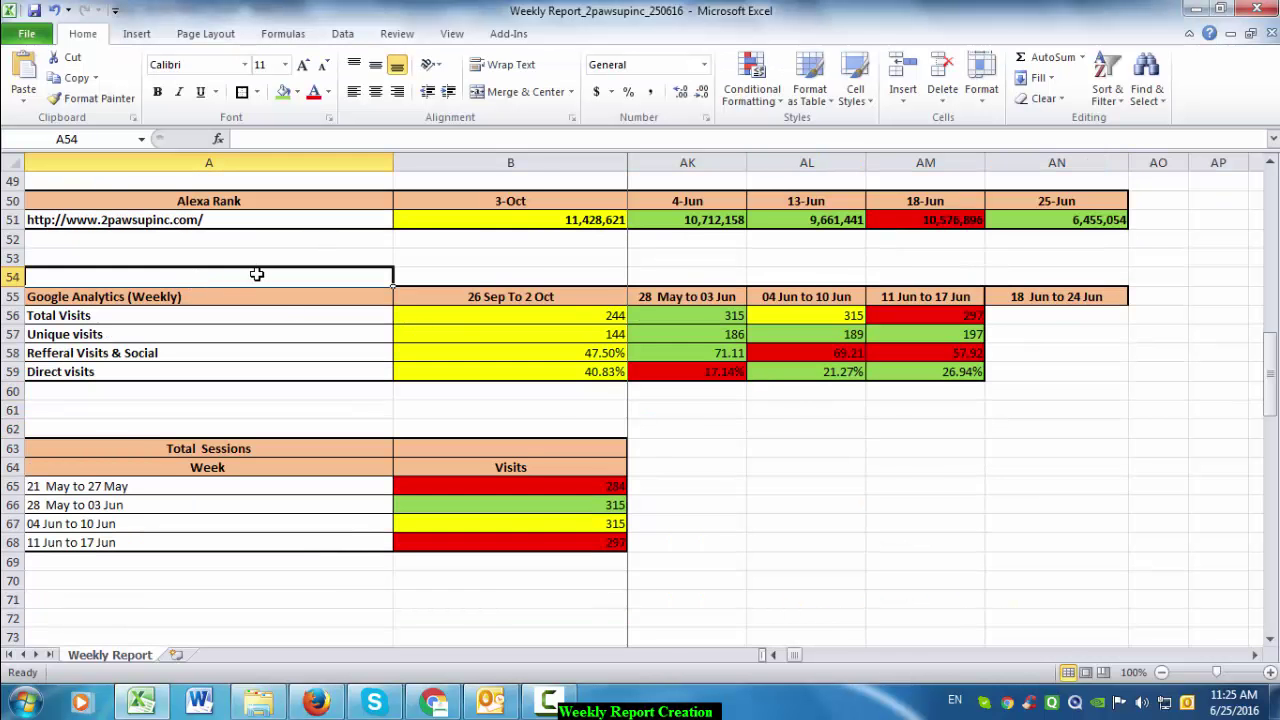
key("alt+Tab")
left_click(407, 36)
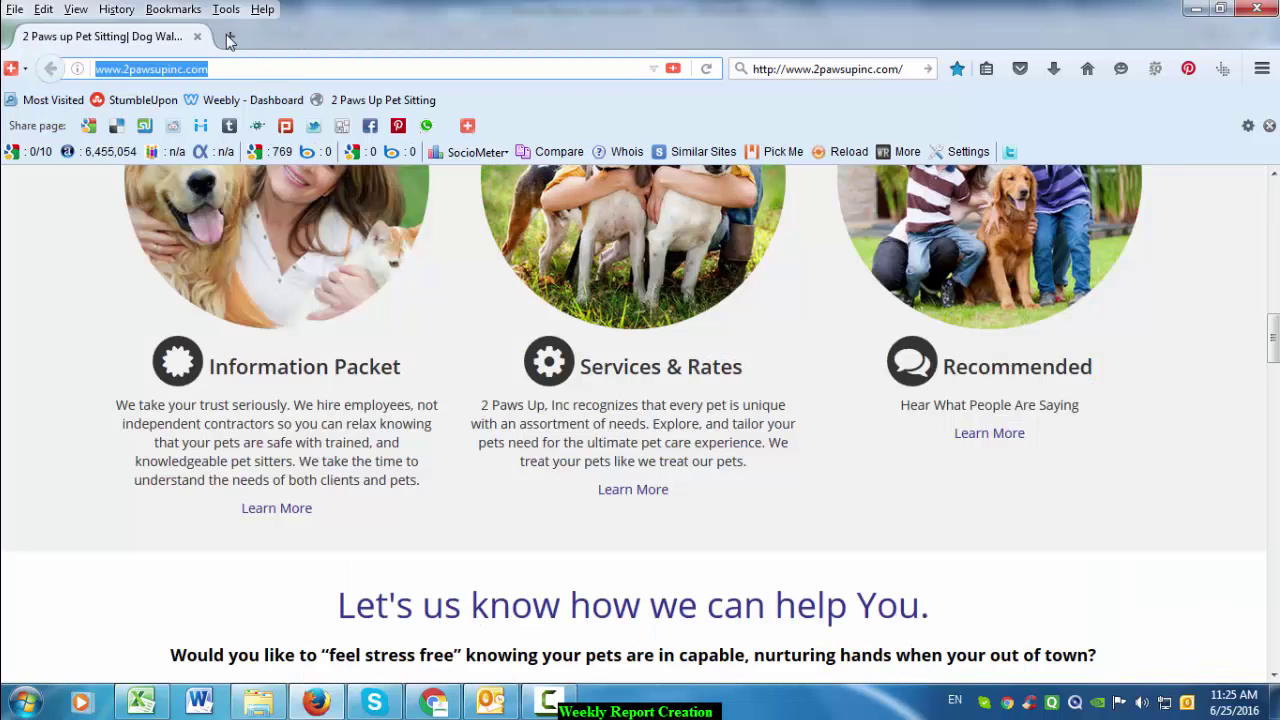
- Search for google analytics in a new browser tab and open the official Google Analytics website from the results
left_click(228, 35)
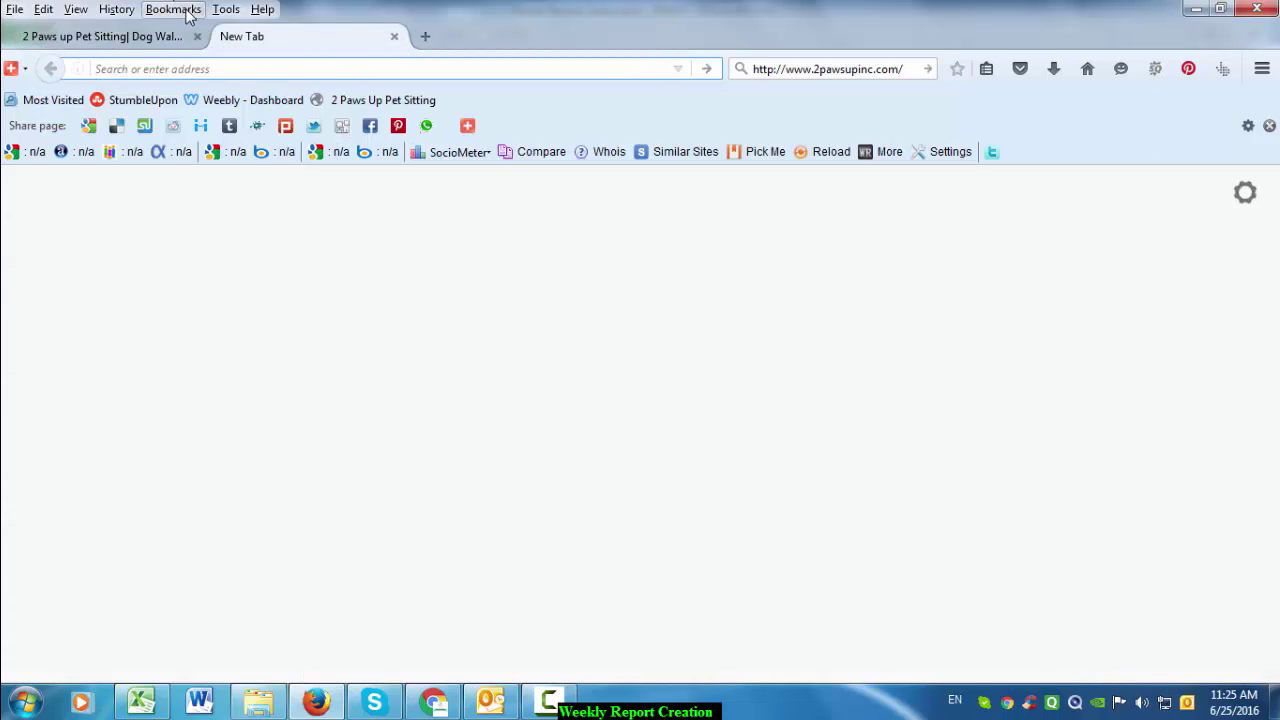
type("goo")
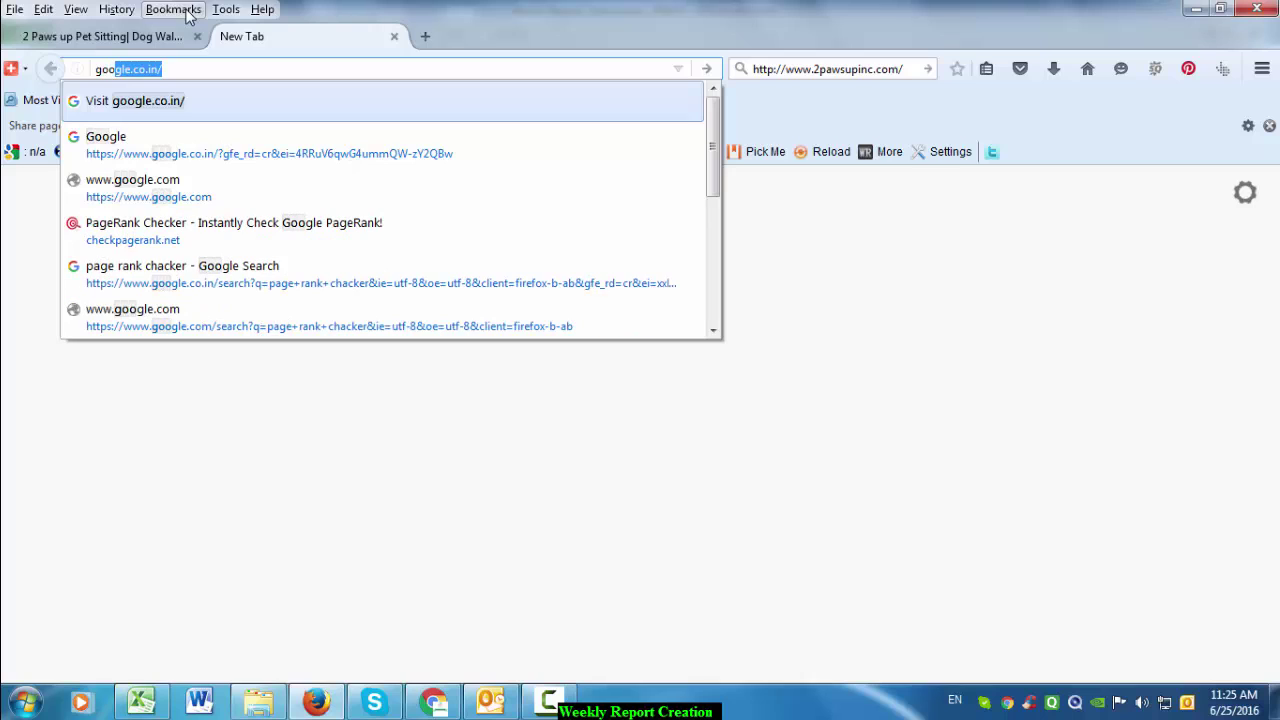
type("g")
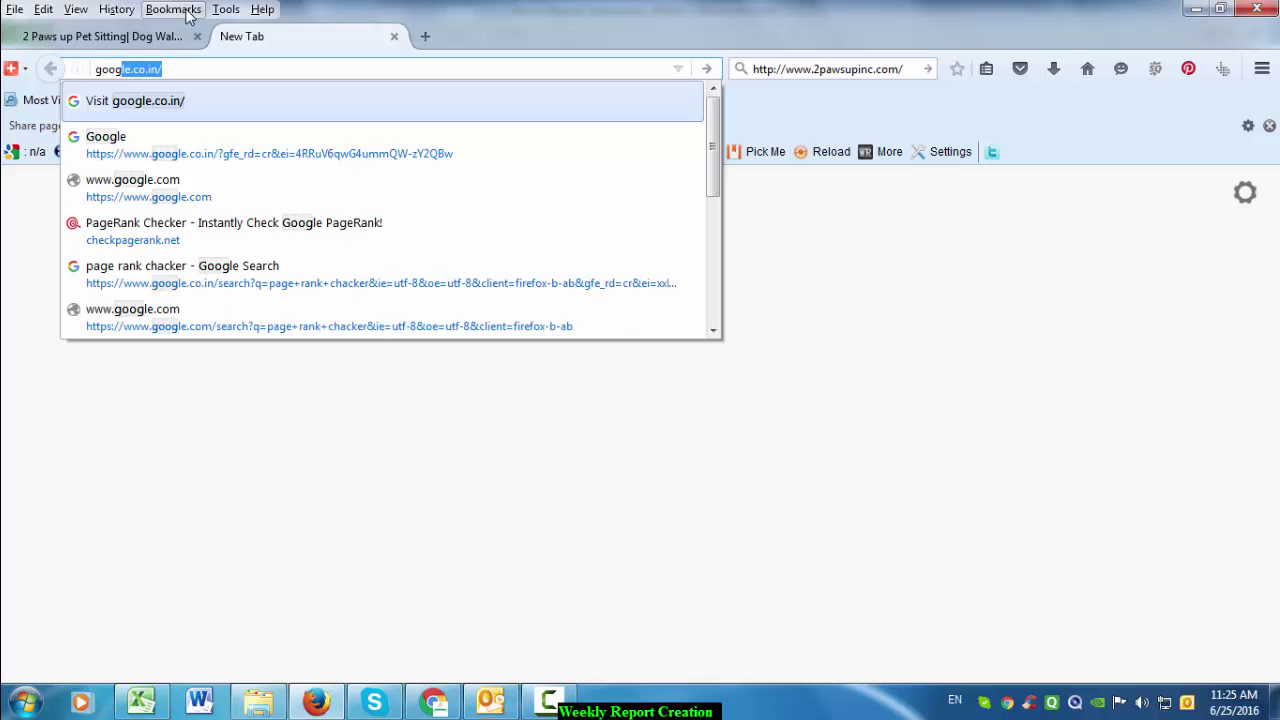
type("le analyti")
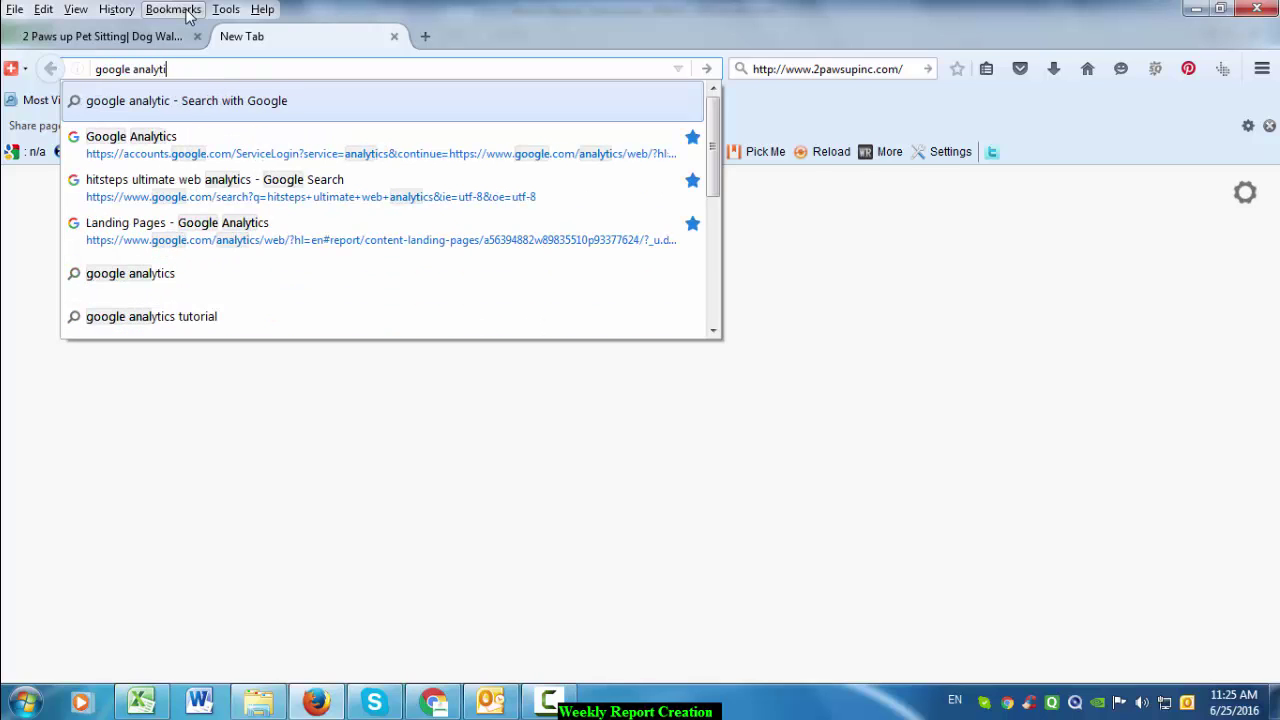
type("cs")
key("Return")
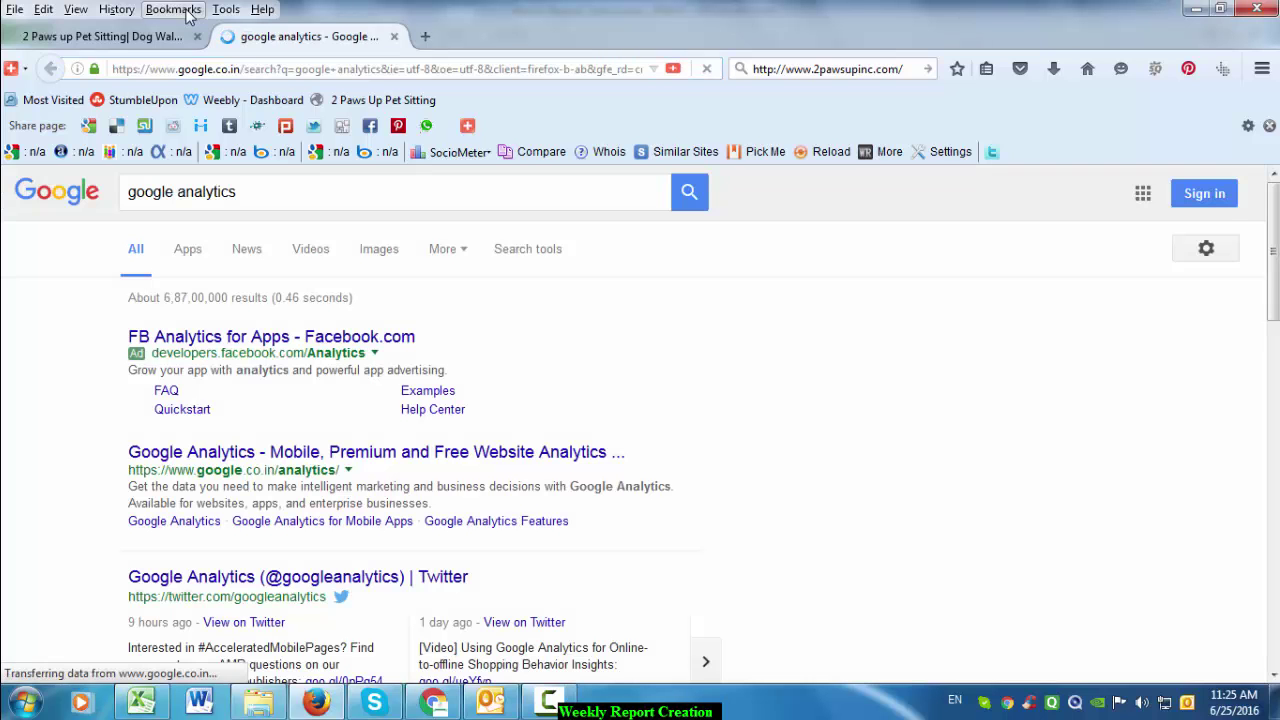
left_click(322, 451)
- Open the sign-in page for Google Analytics from the Google Analytics Solutions website in Firefox
key("alt+Tab")
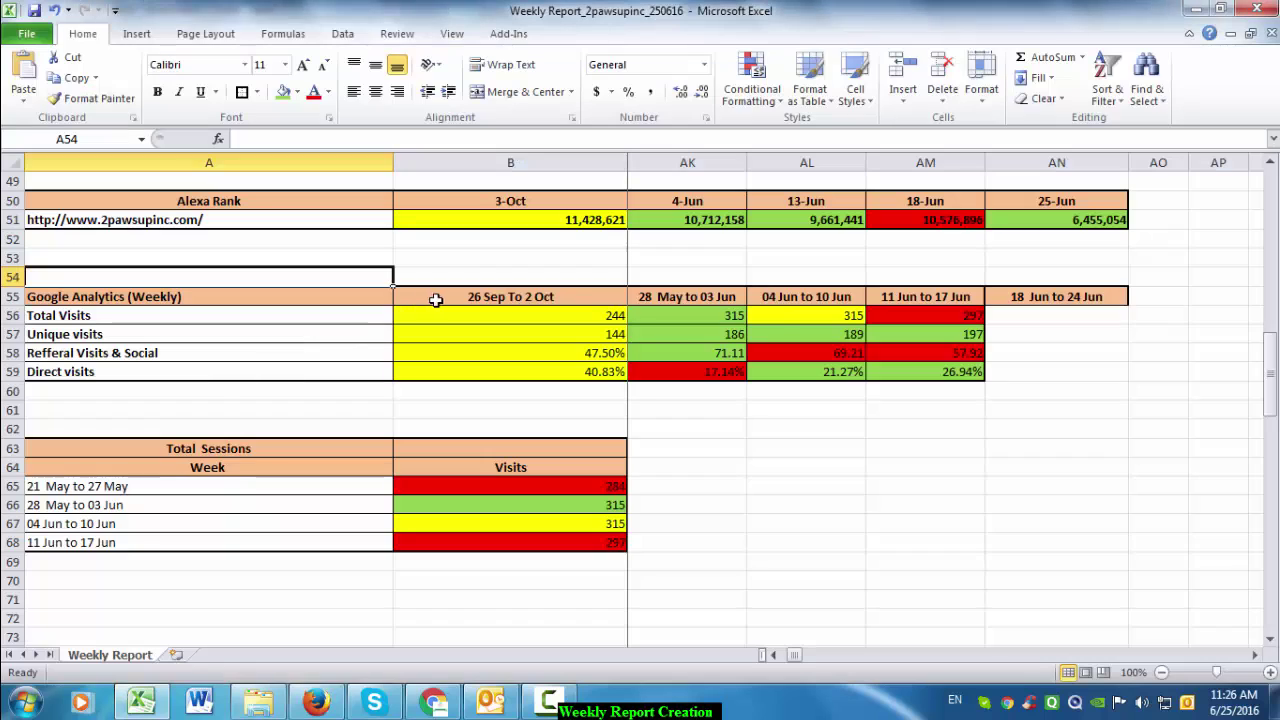
left_click(886, 463)
key("alt+Tab")
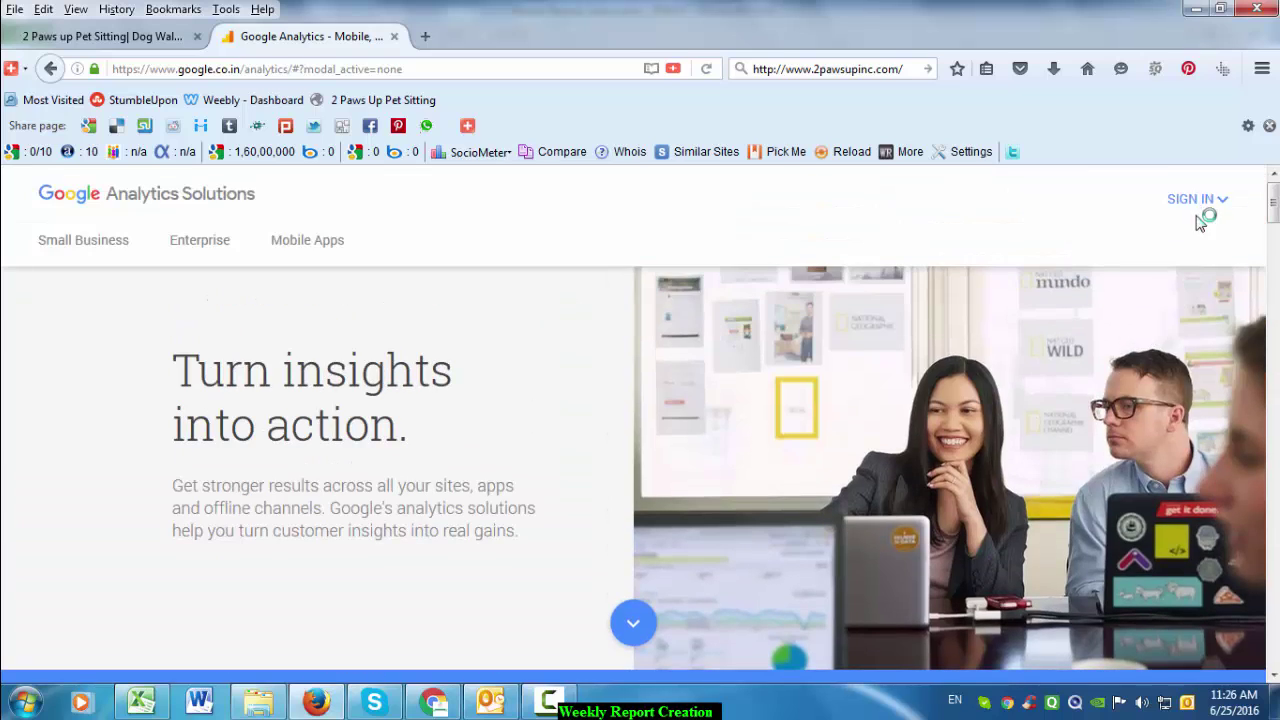
left_click(1197, 215)
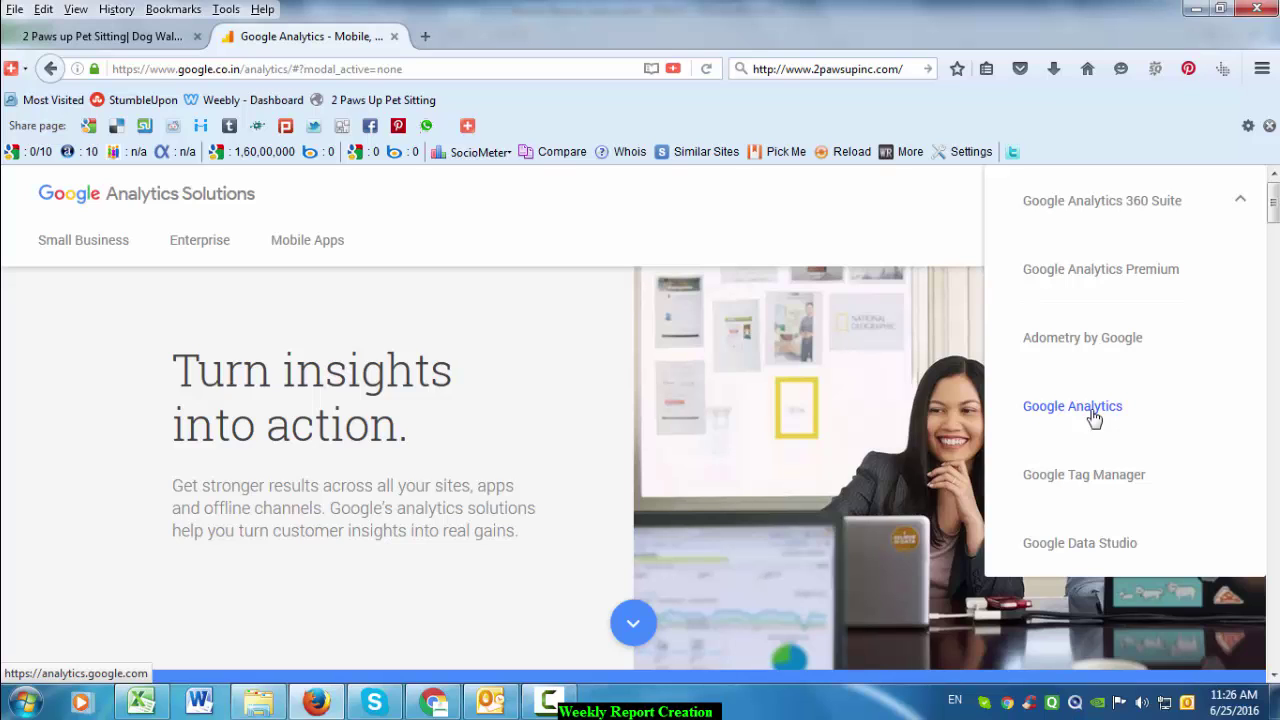
left_click(1093, 413)
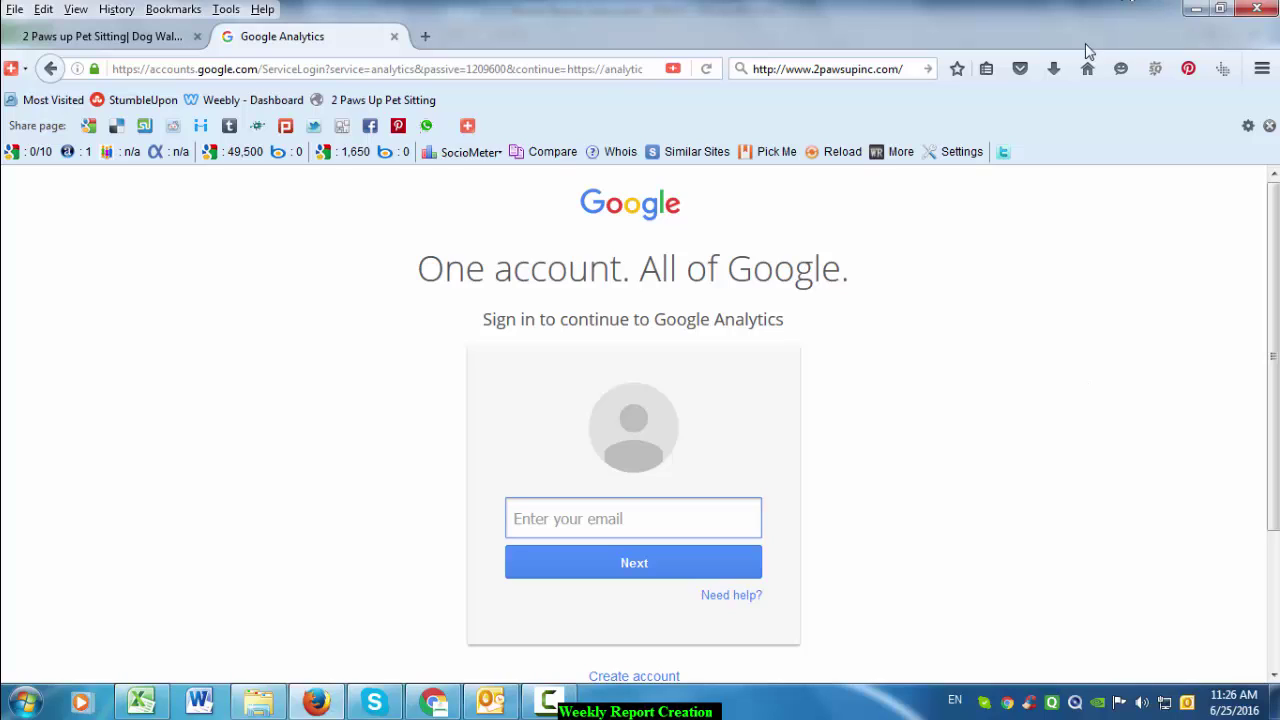
- Sign in to Google Analytics with the website account's saved e-mail address
type("paws")
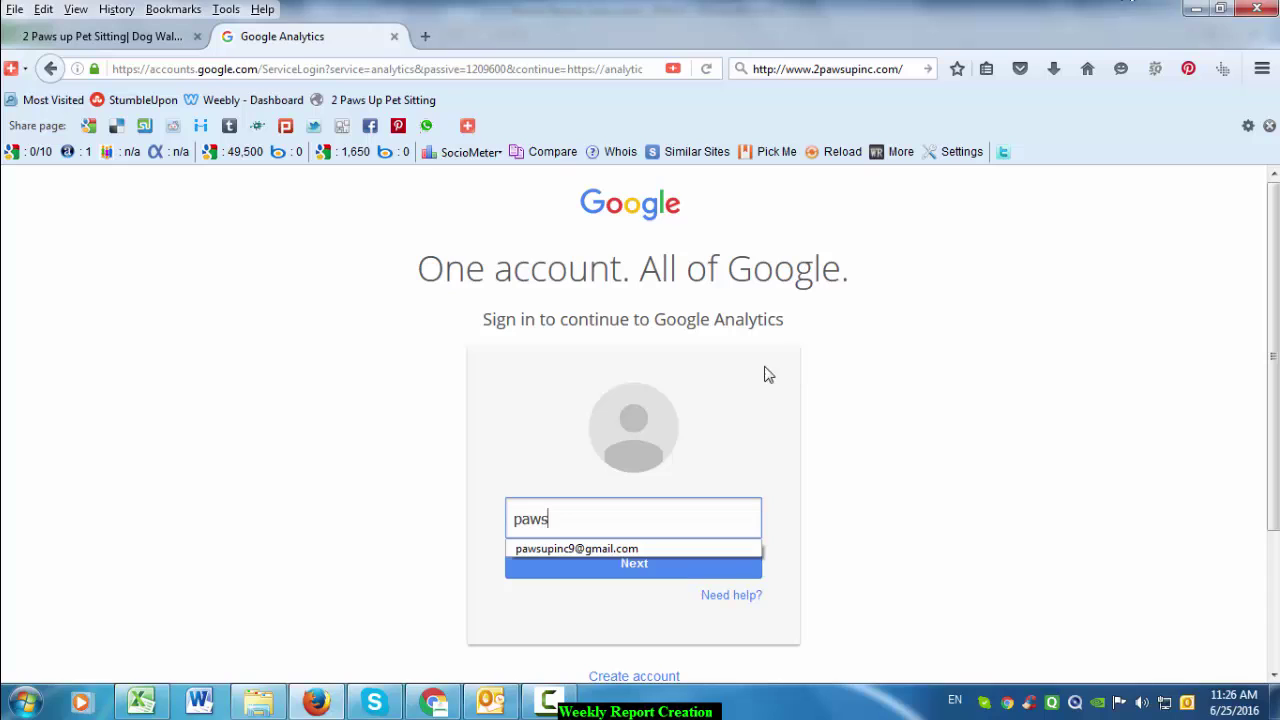
key("Down")
key("Return")
left_click(648, 556)
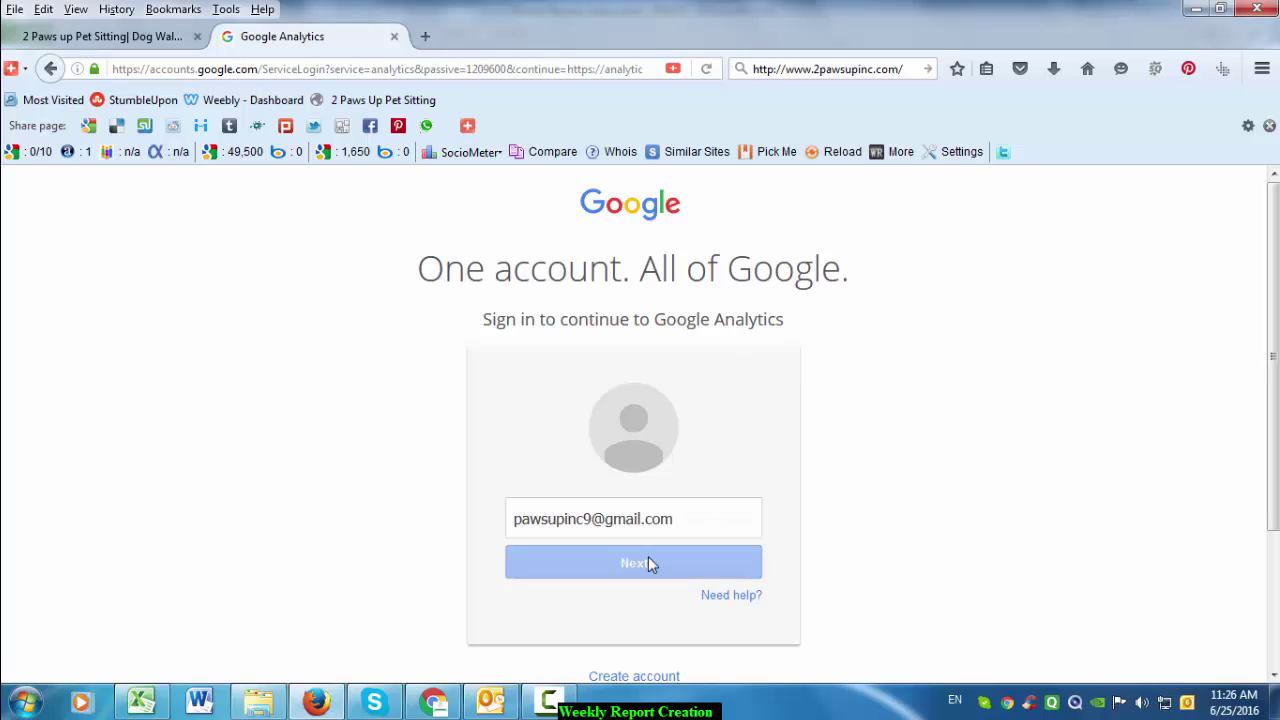
left_click(655, 608)
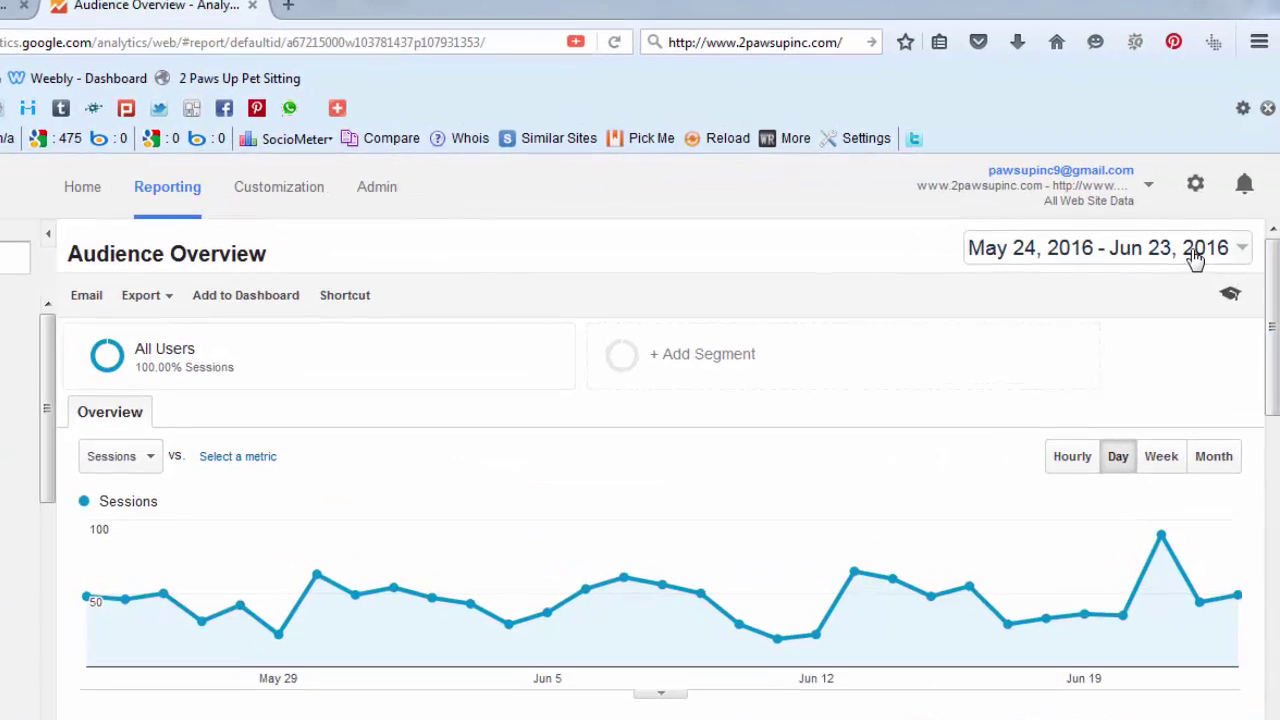
- Set the Audience Overview date range to Jun 18, 2016 - Jun 24, 2016
left_click(1230, 246)
left_click(908, 372)
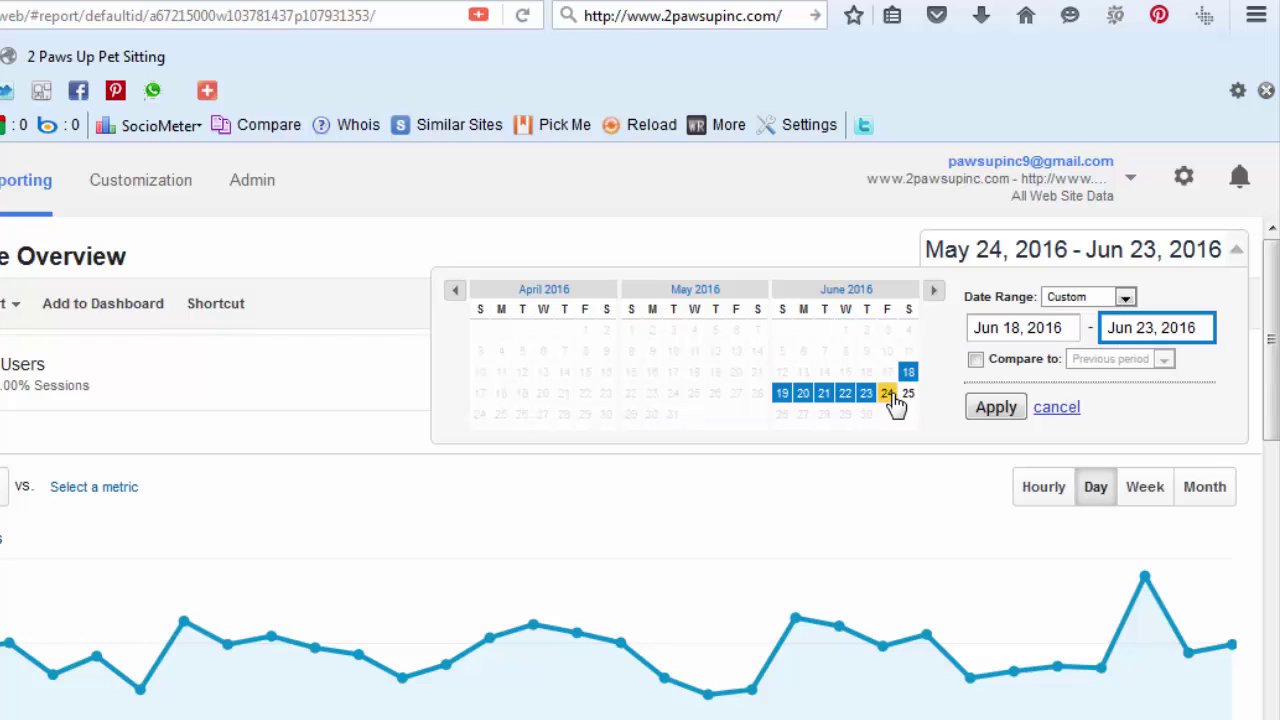
left_click(887, 393)
left_click(996, 408)
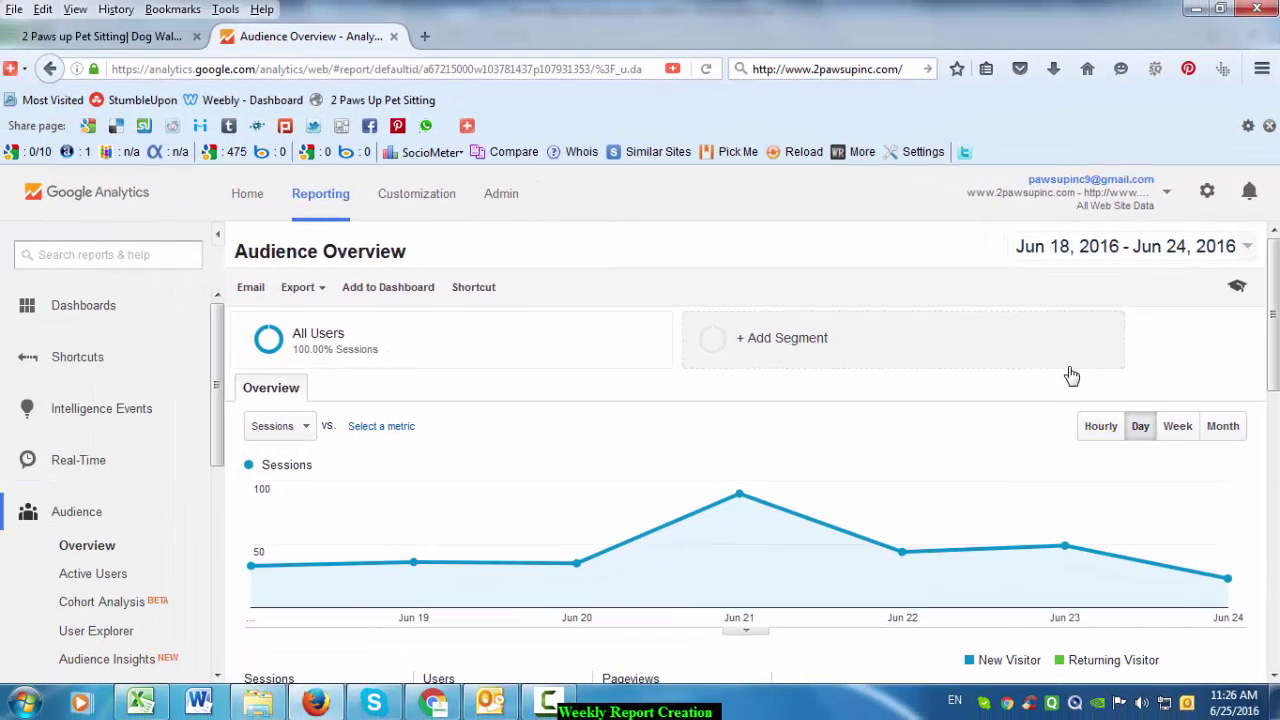
- Copy the Sessions figure 310 from the Audience Overview into the 18 Jun to 24 Jun Total Visits cell AN56 in Excel
scroll(577, 523, "down", 2)
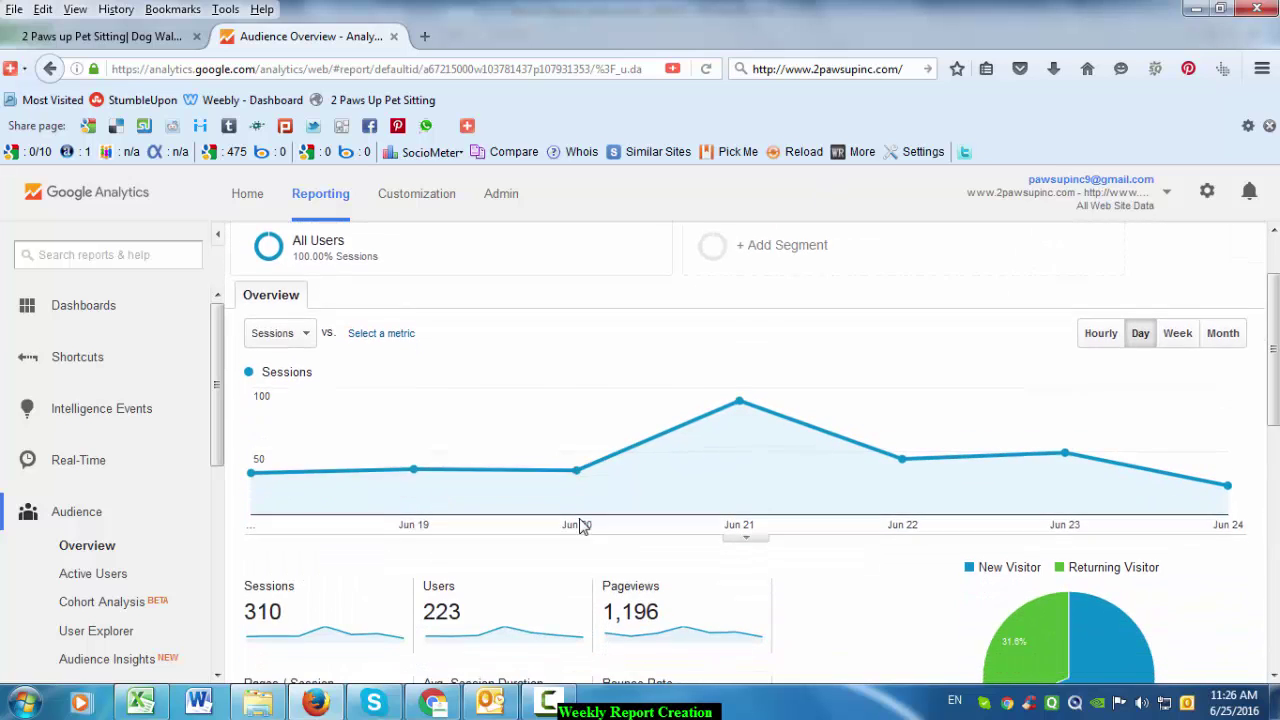
left_click_drag(248, 500, 348, 496)
key("ctrl+c")
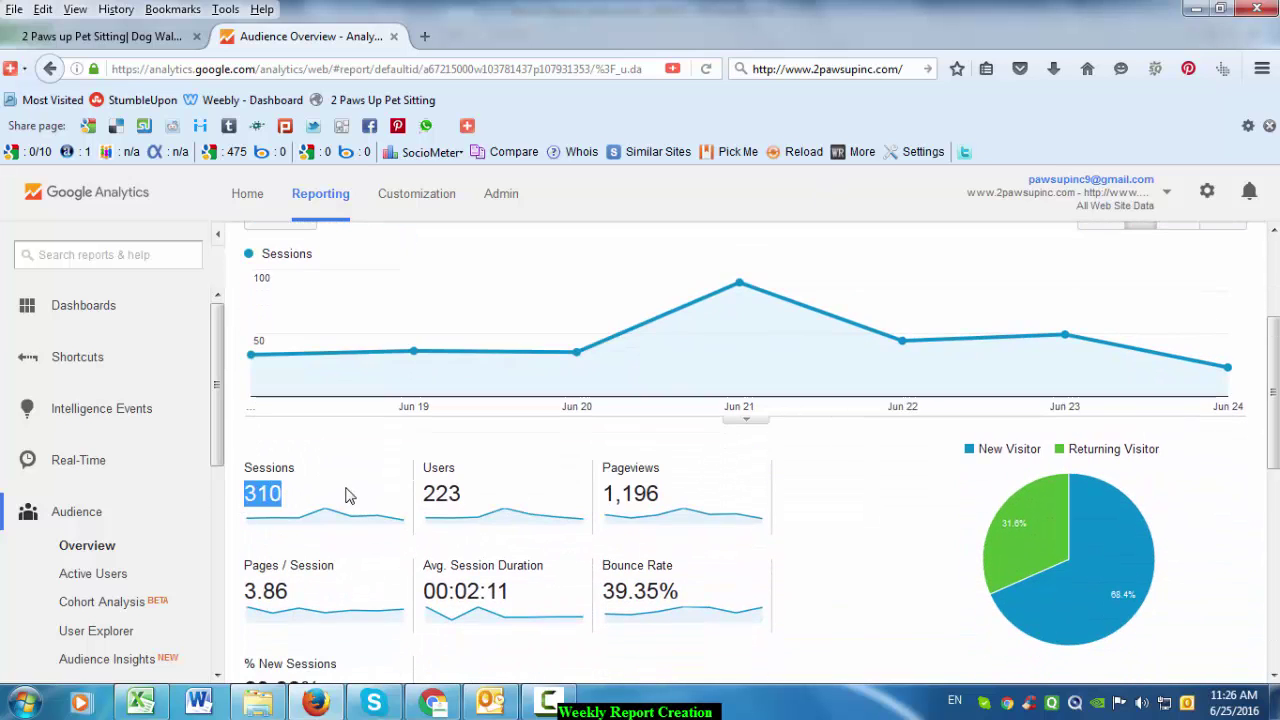
key("alt+Tab")
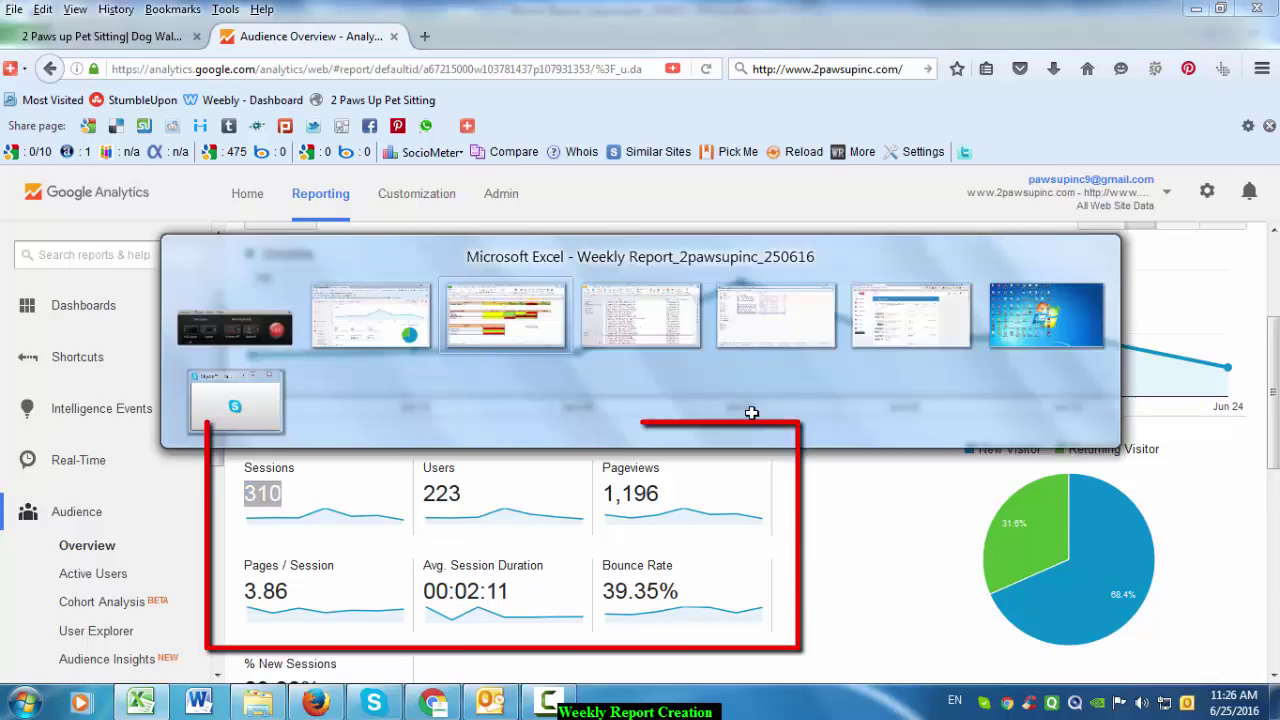
left_click(1043, 314)
key("ctrl+v")
- Copy the Users figure 223 from Google Analytics in Firefox into the Unique visits cell AN57 in Excel
key("alt+Tab")
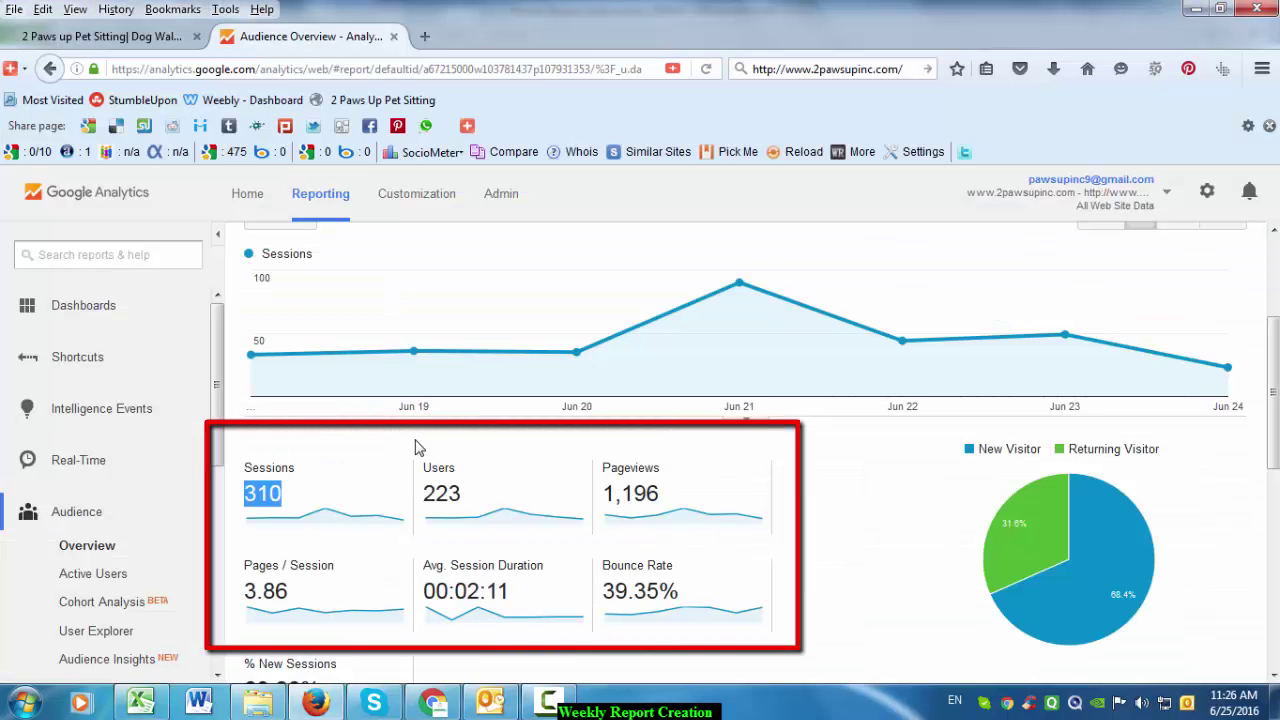
left_click_drag(407, 492, 458, 492)
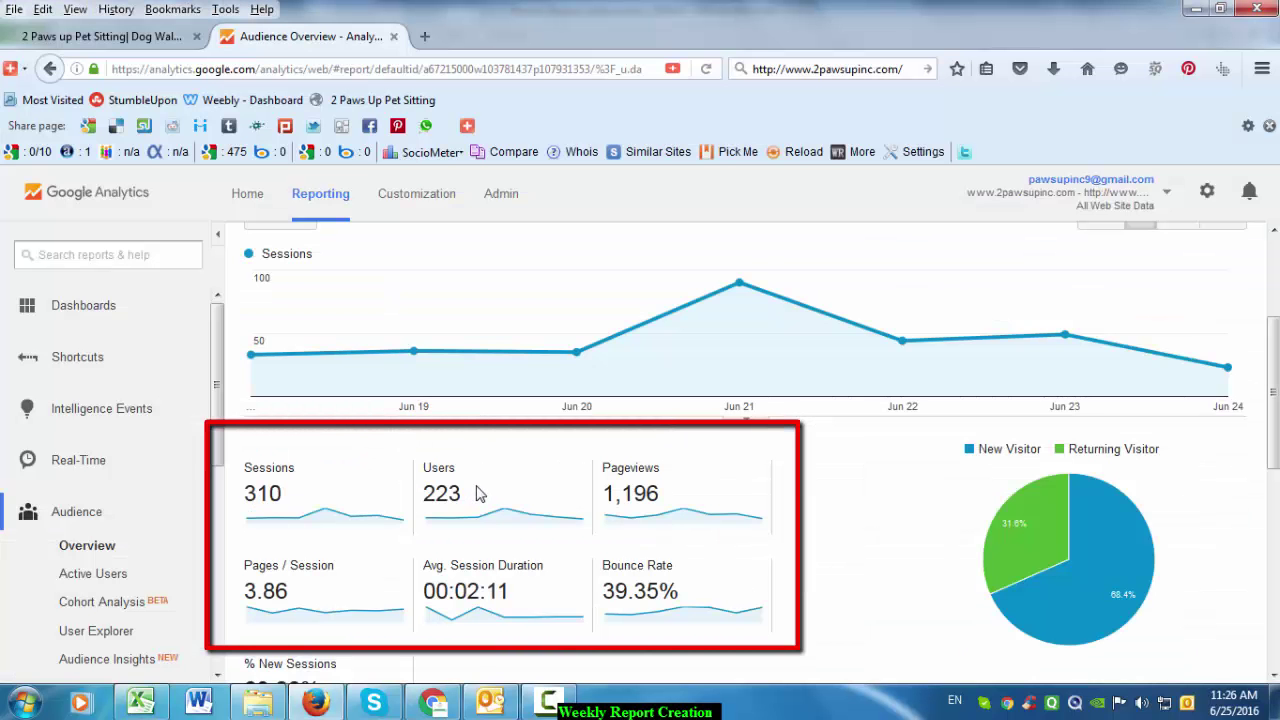
double_click(475, 494)
key("ctrl+c")
key("alt+Tab")
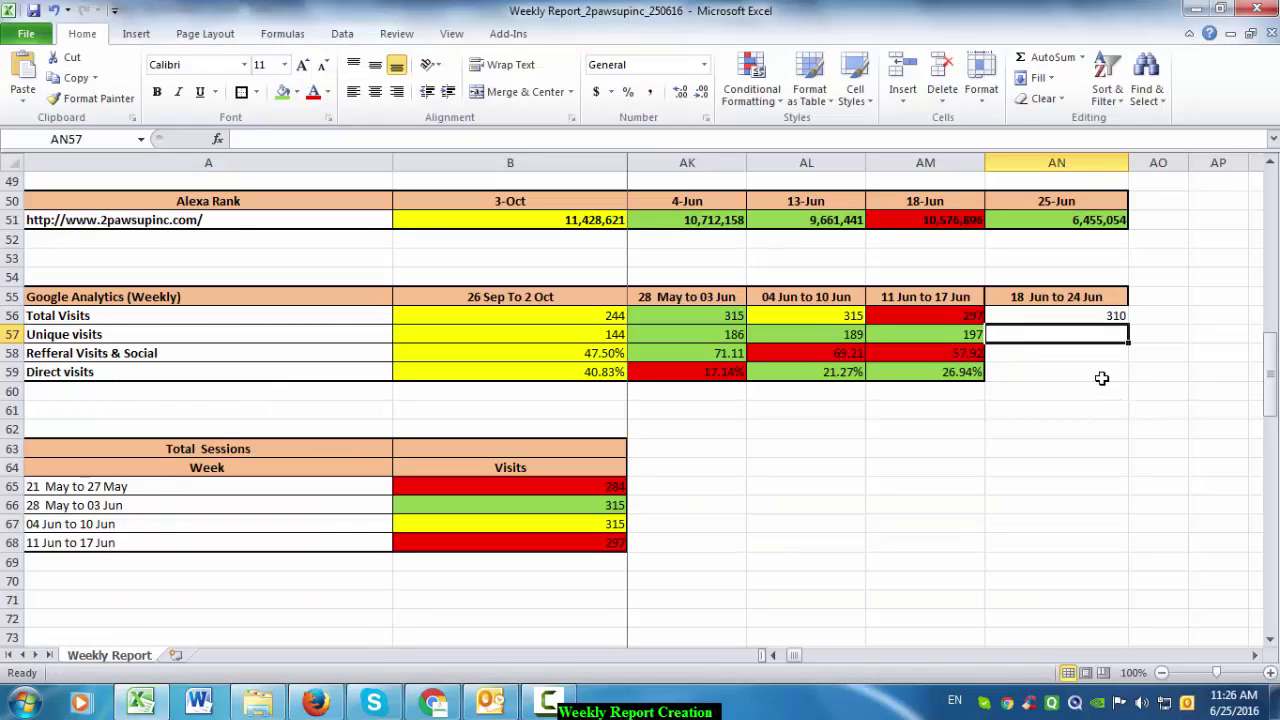
key("ctrl+v")
- Fill the new Total Visits and Unique visits cells, AN56 and AN57, with light green
left_click(1157, 408)
left_click_drag(1090, 318, 1090, 341)
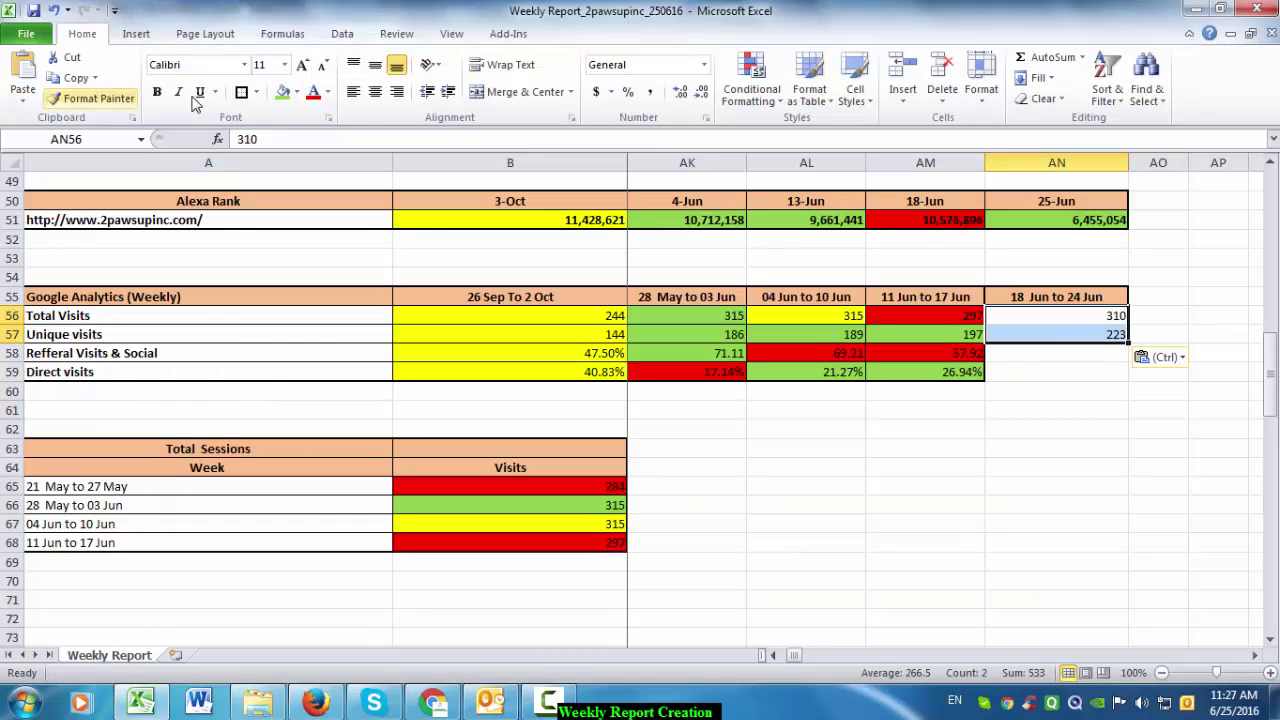
left_click(283, 91)
left_click(924, 446)
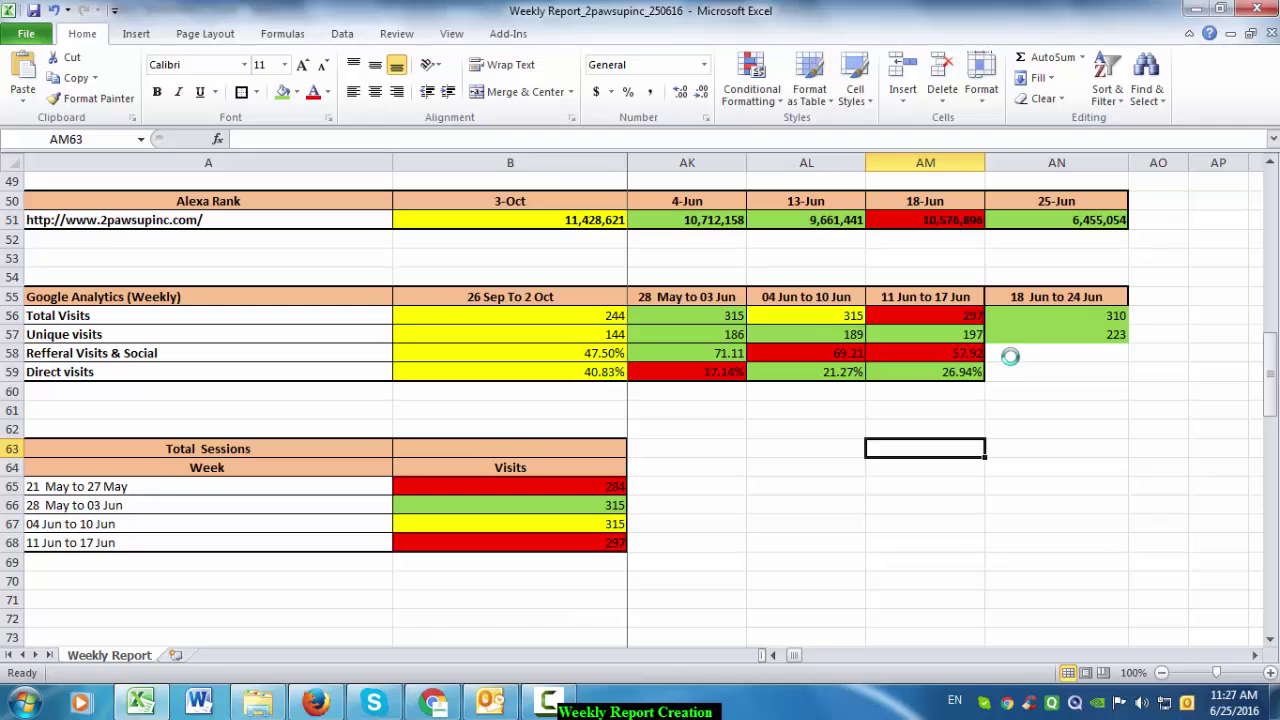
- Switch to Google Analytics in Firefox and open the Channels report for all traffic under Acquisition
left_click(1007, 360)
left_click(188, 346)
key("alt+Tab")
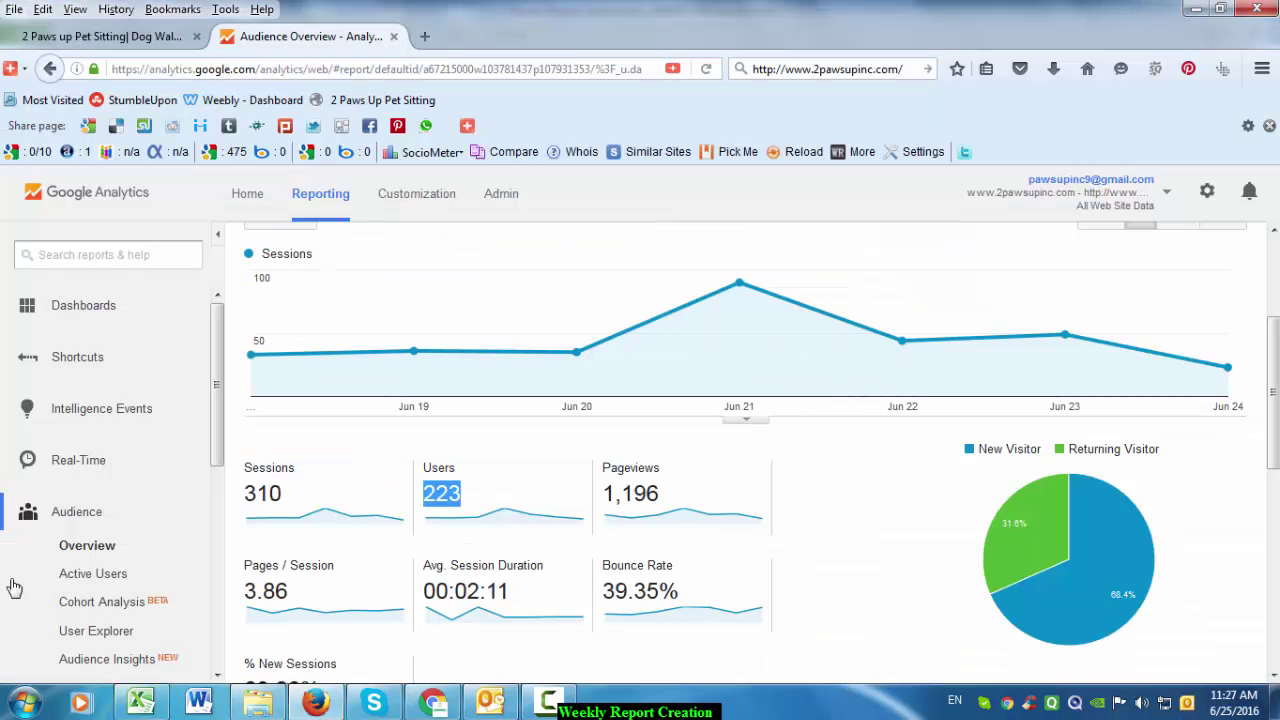
scroll(49, 480, "down", 5)
left_click(90, 548)
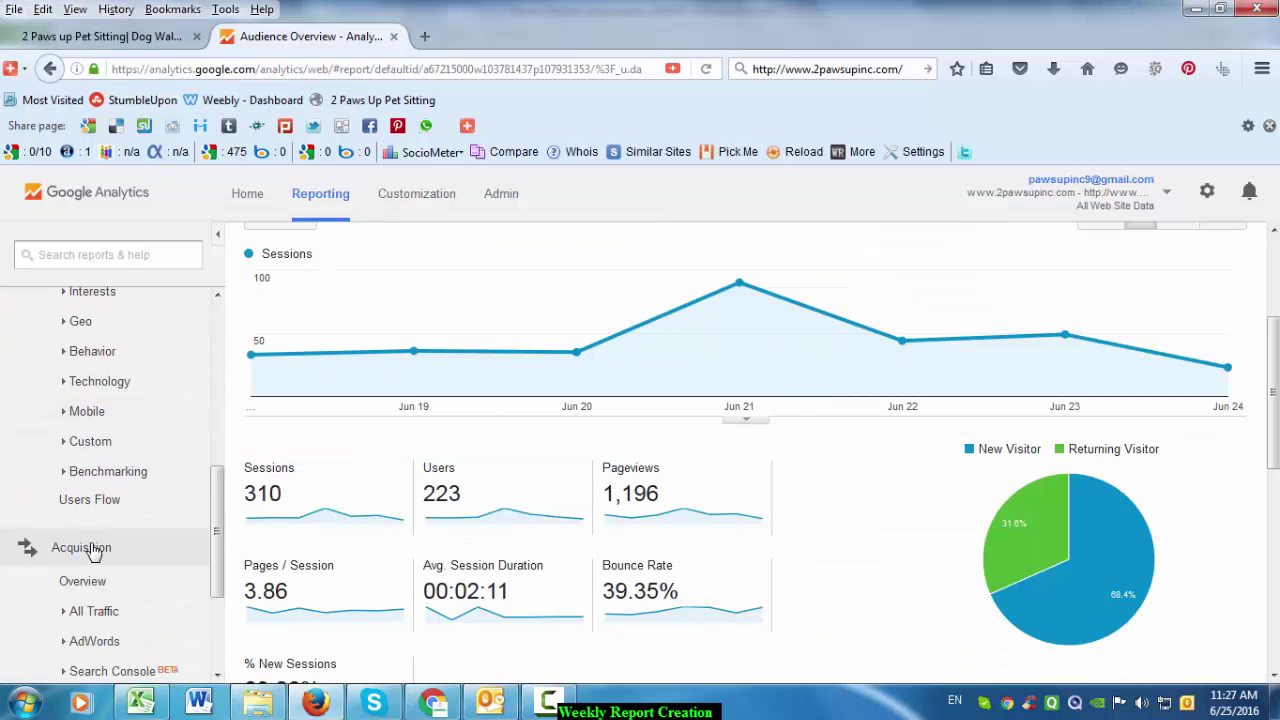
scroll(106, 526, "down", 1)
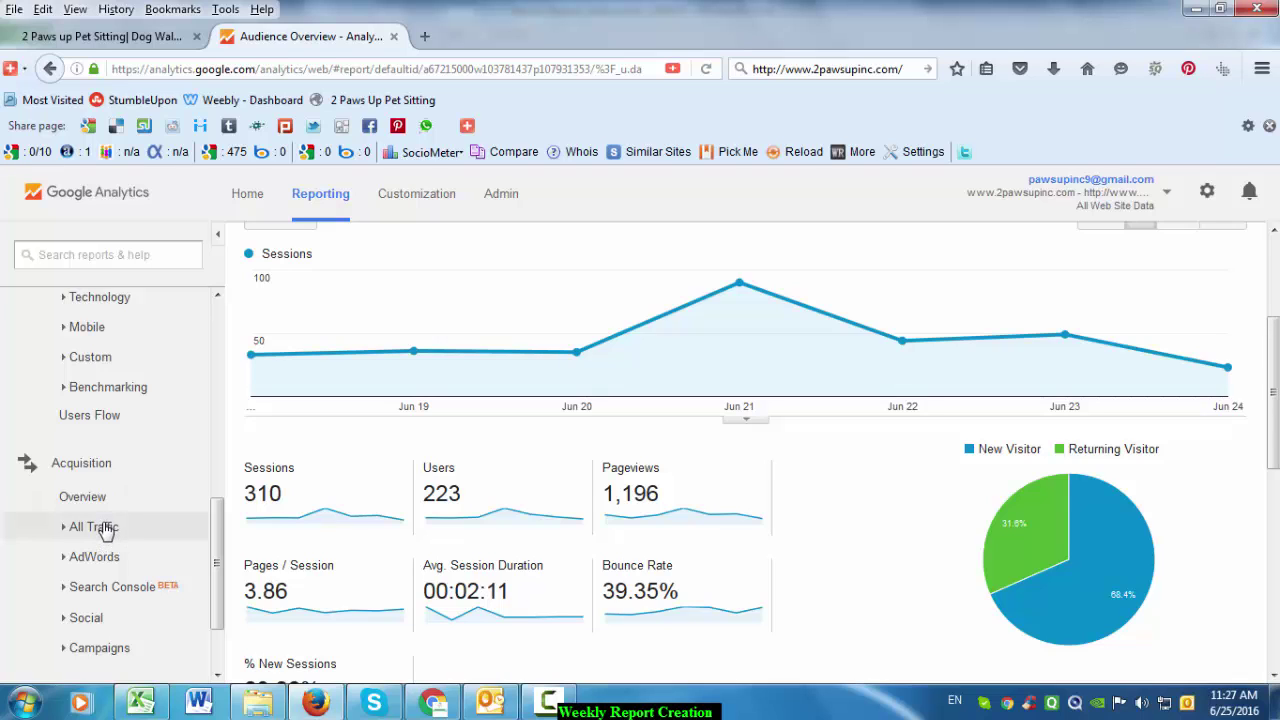
left_click(94, 527)
scroll(106, 525, "down", 1)
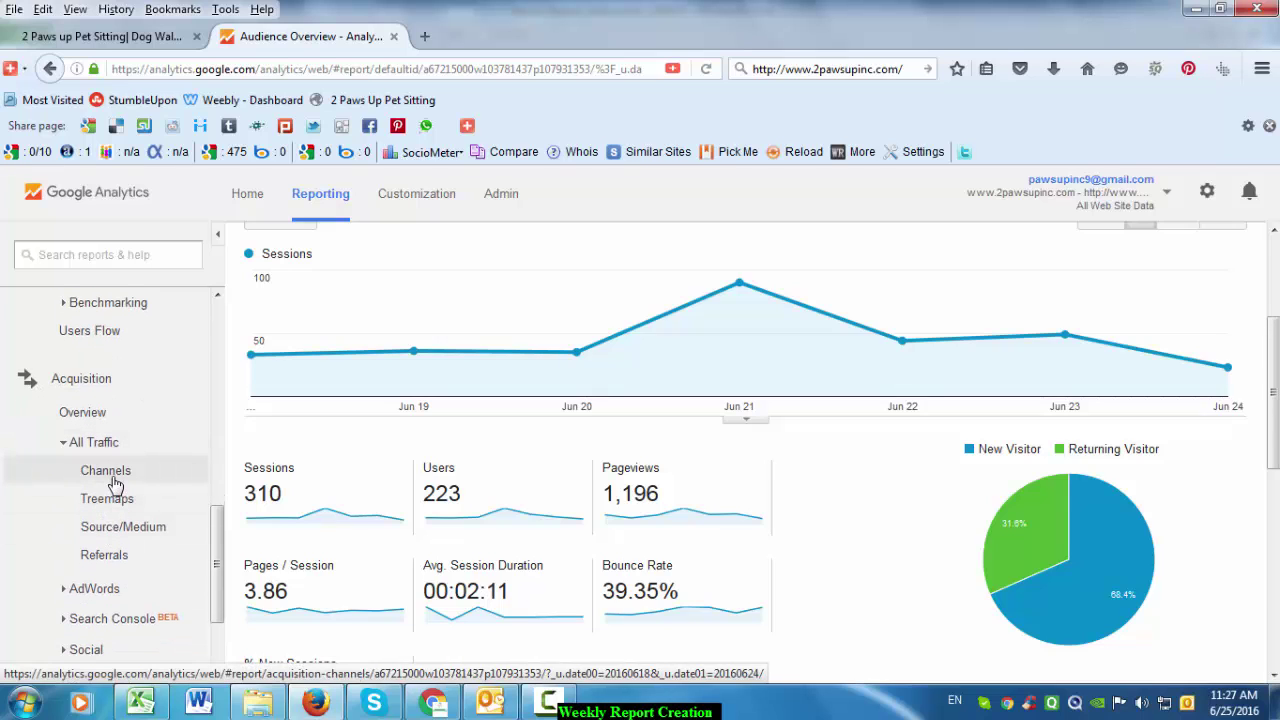
left_click(110, 472)
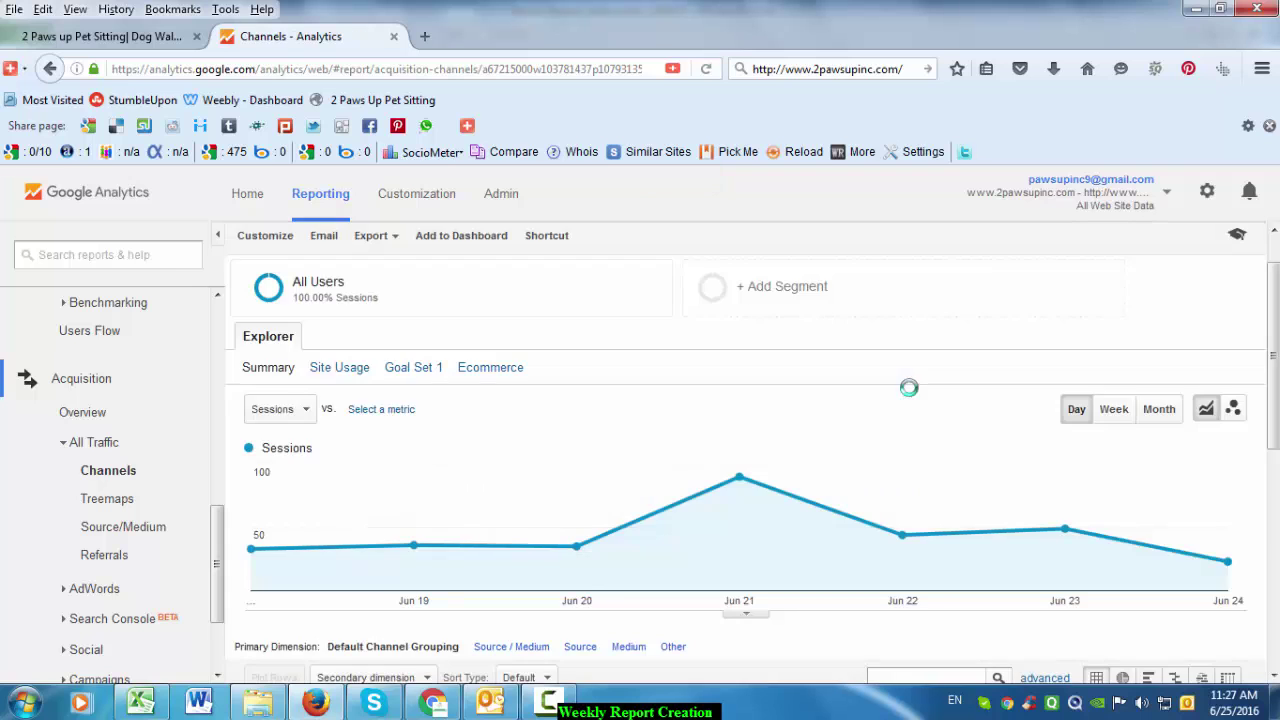
- Show the Default Channel Grouping table in percentage view with a pie chart of each channel's sessions
scroll(880, 457, "down", 7)
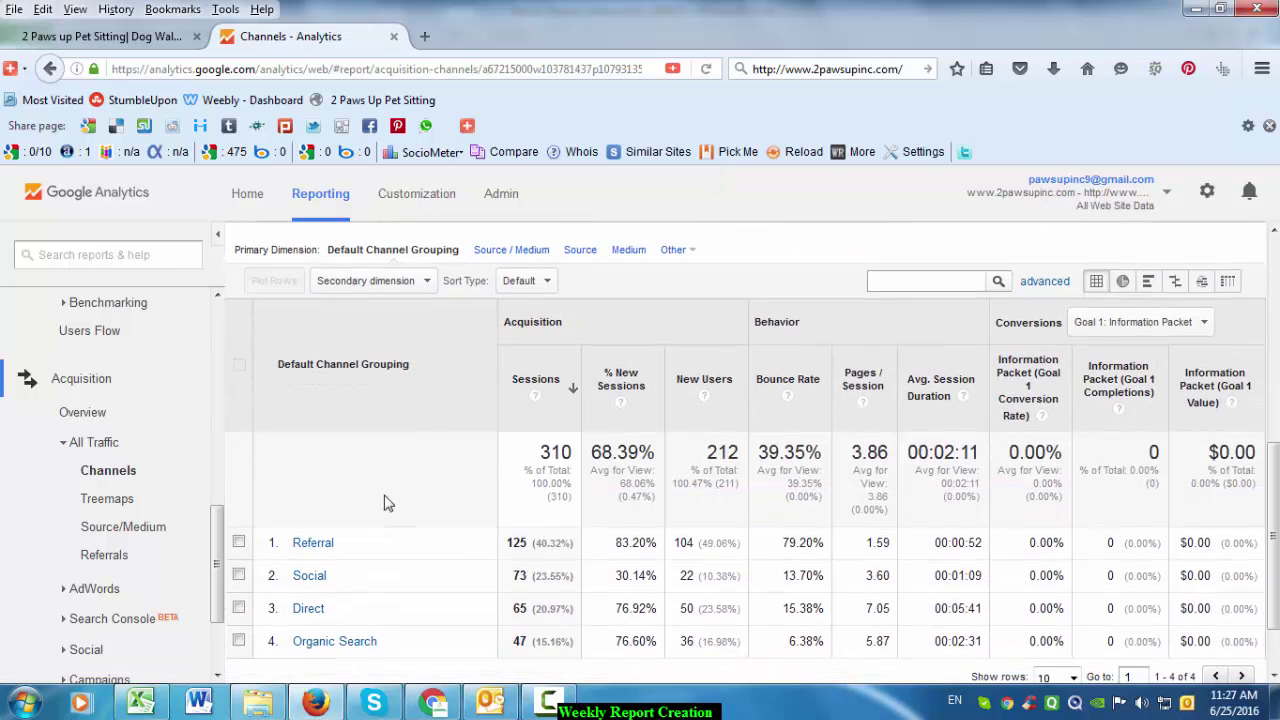
scroll(350, 520, "down", 1)
scroll(1000, 400, "up", 1)
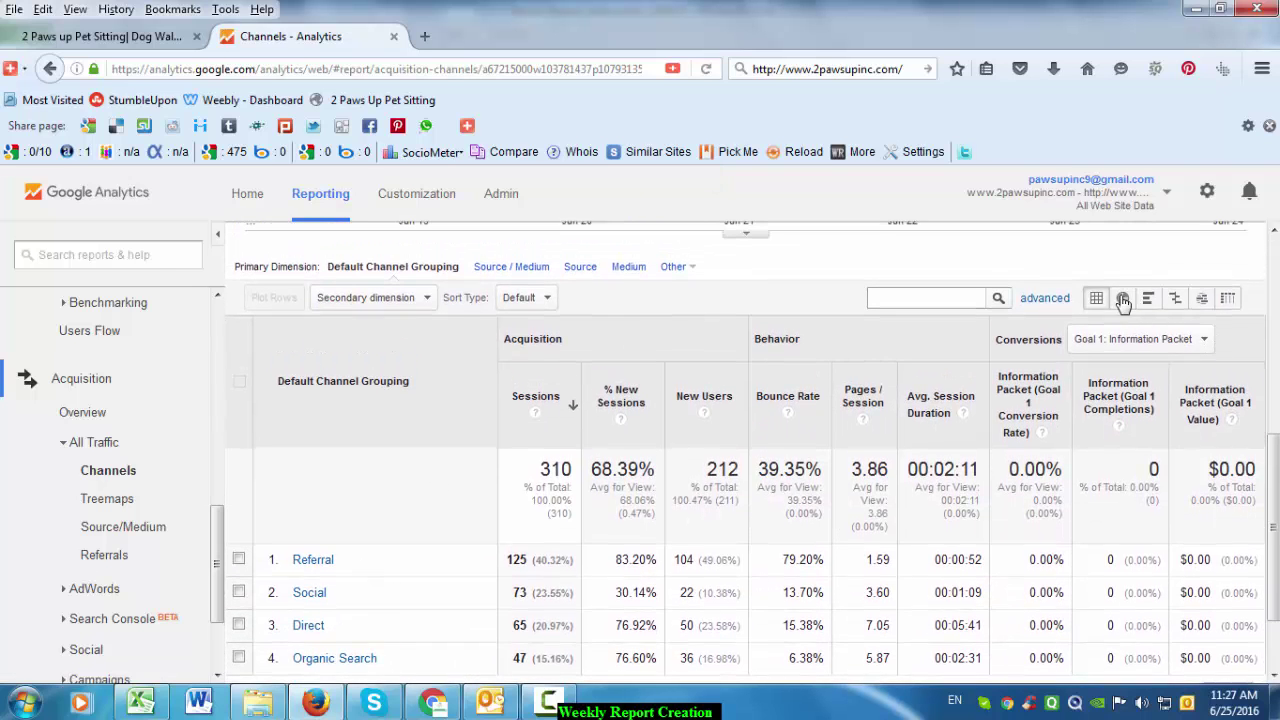
left_click(1120, 302)
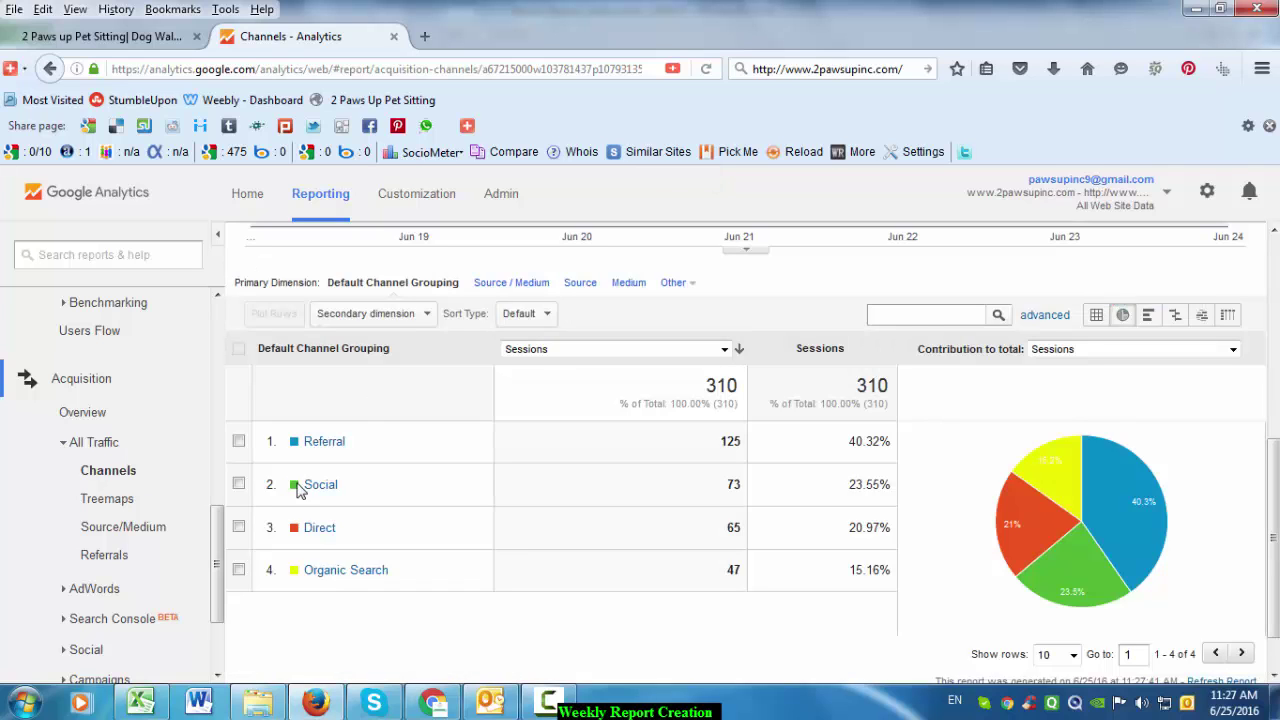
- Enter =40.32+23.55 in the Refferal Visits & Social cell AN58 in Excel, using the Referral and Social percentages from Google Analytics in Firefox
key("alt+Tab")
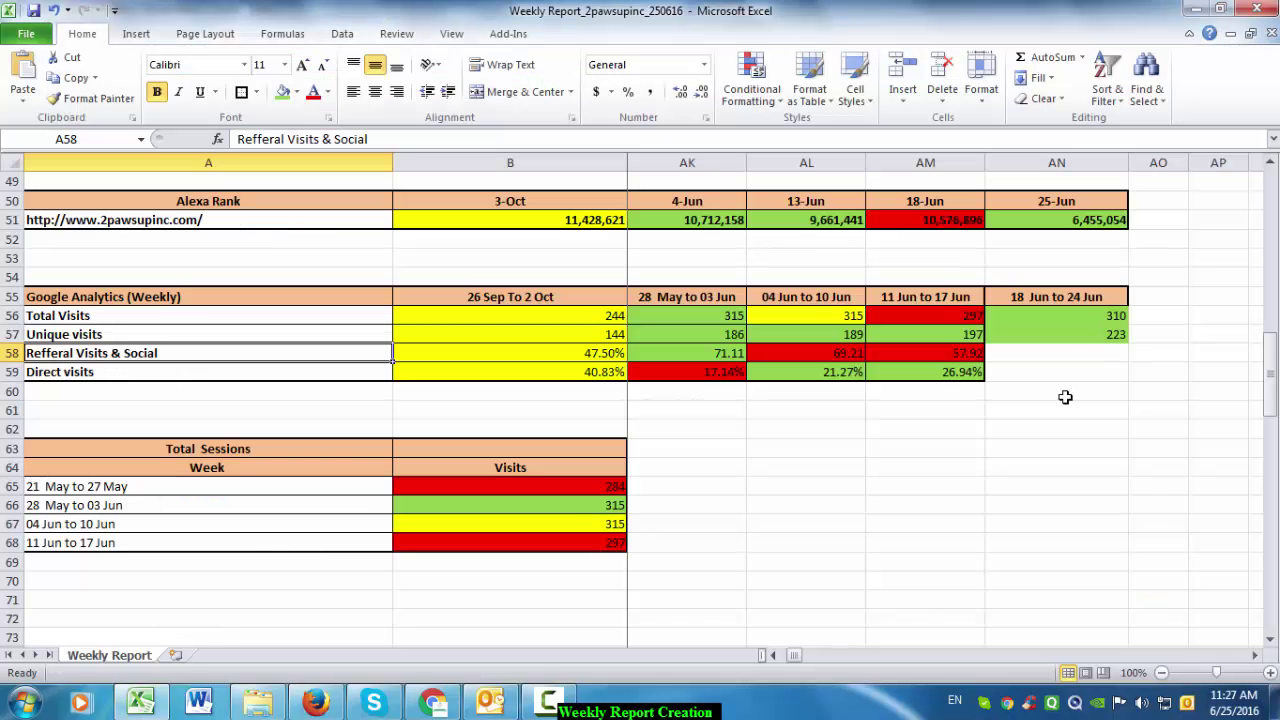
left_click(1035, 355)
type("=40.32")
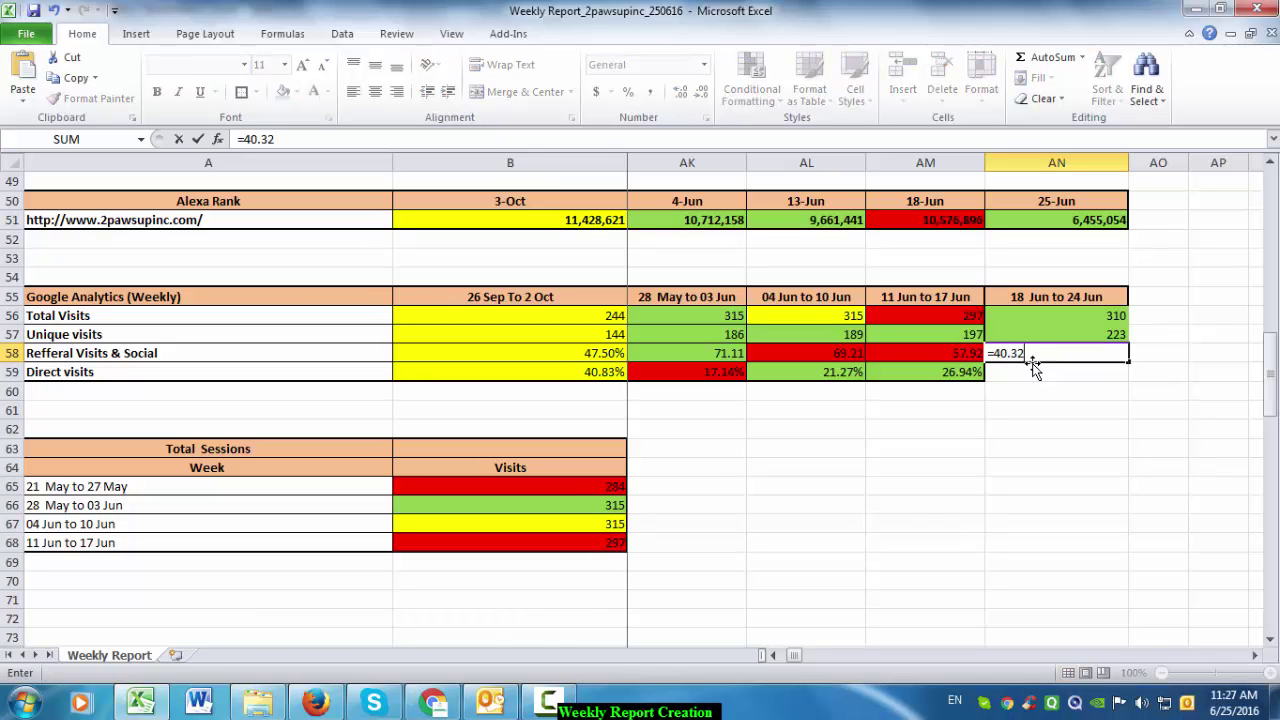
type("+")
key("alt+Tab")
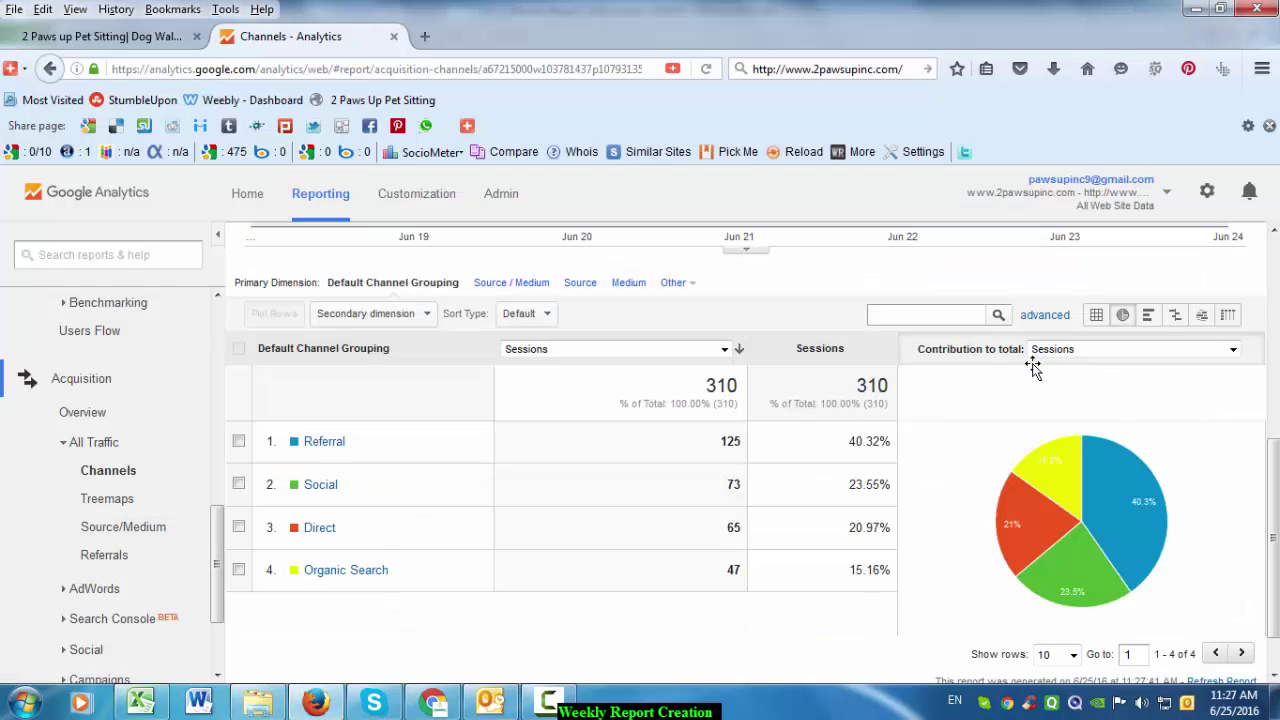
key("alt+Tab")
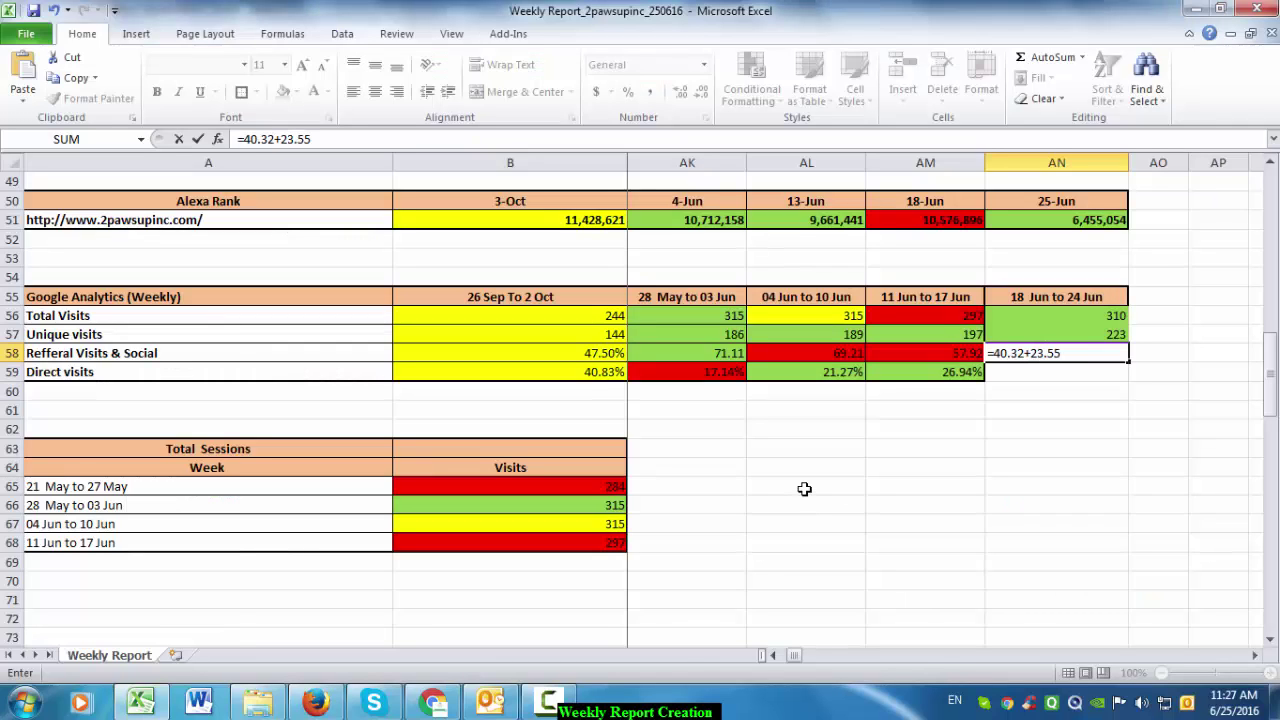
key("Return")
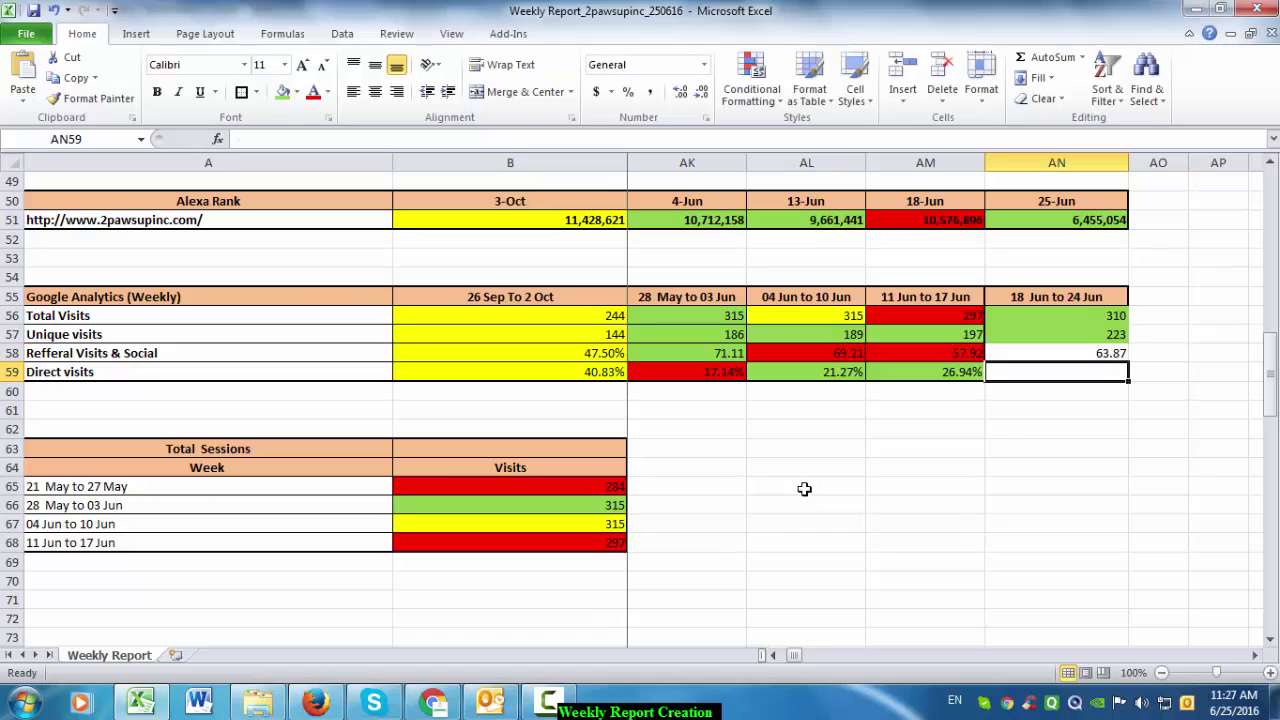
left_click(1117, 354)
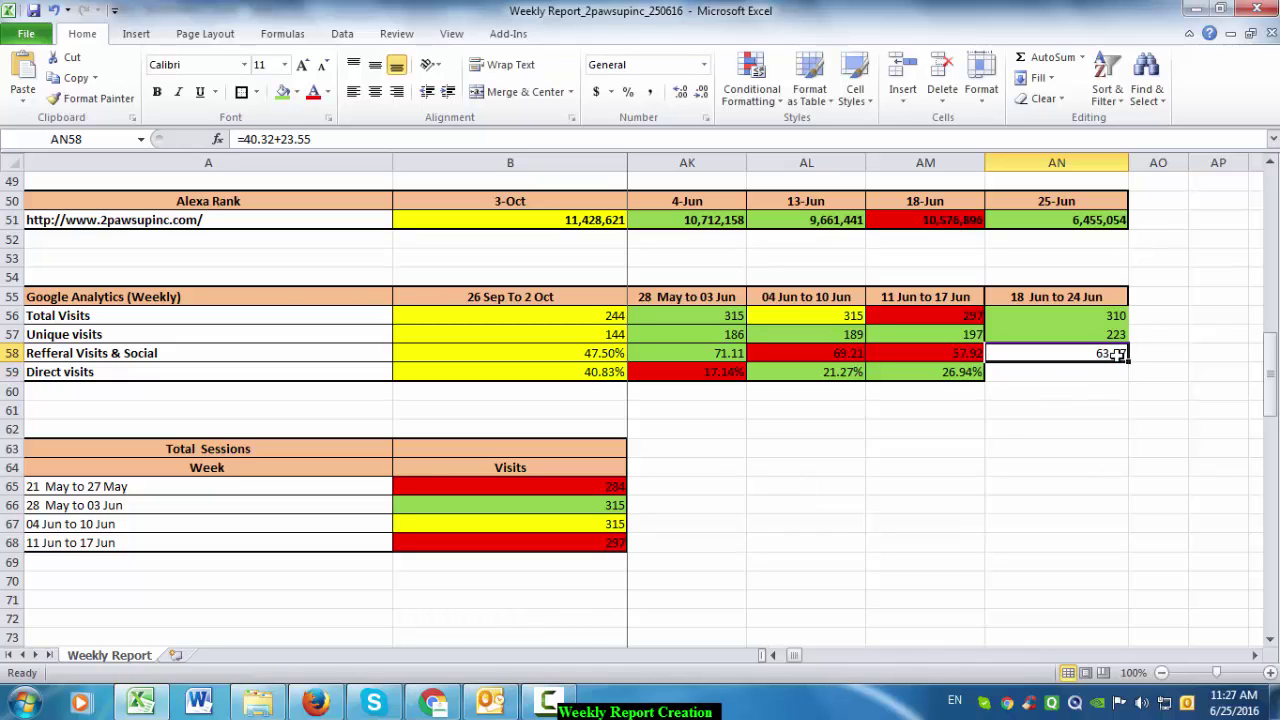
- Look up the Direct share in Google Analytics in Firefox and enter 20.97% in the Direct visits cell AN59 in Excel
left_click(1062, 380)
key("alt+Tab")
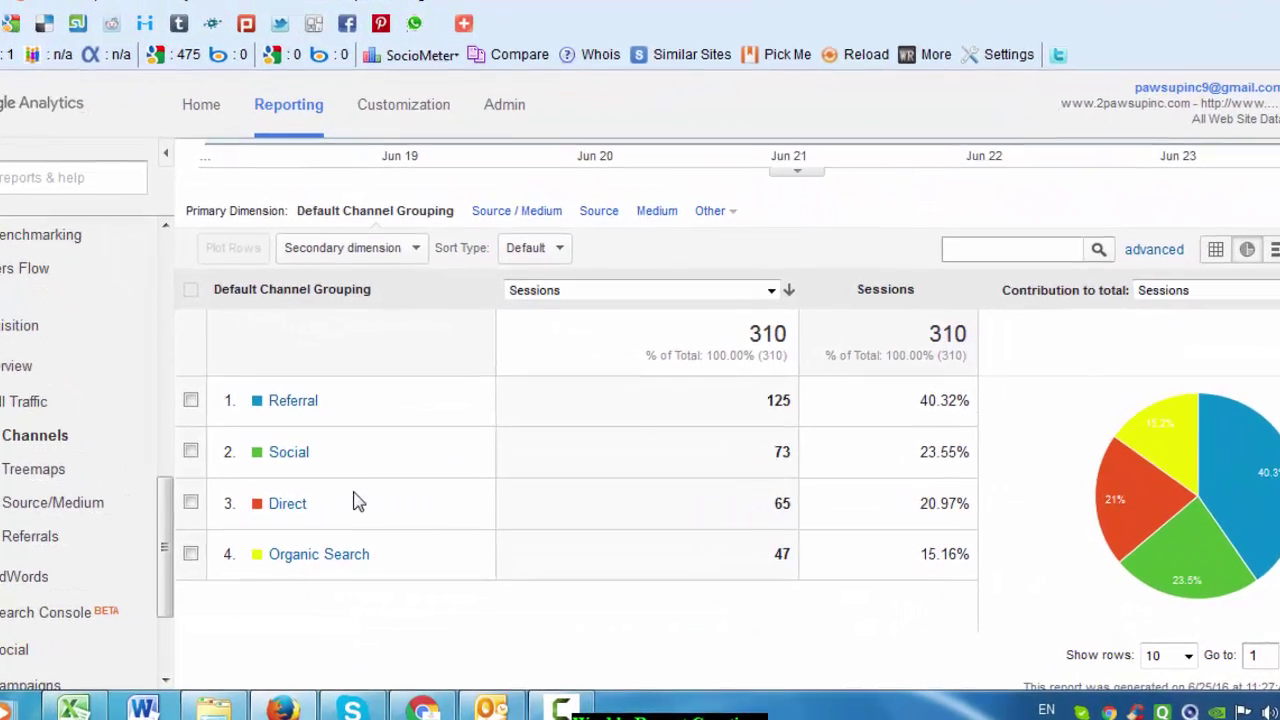
left_click_drag(358, 501, 946, 517)
left_click(908, 514)
key("alt+Tab")
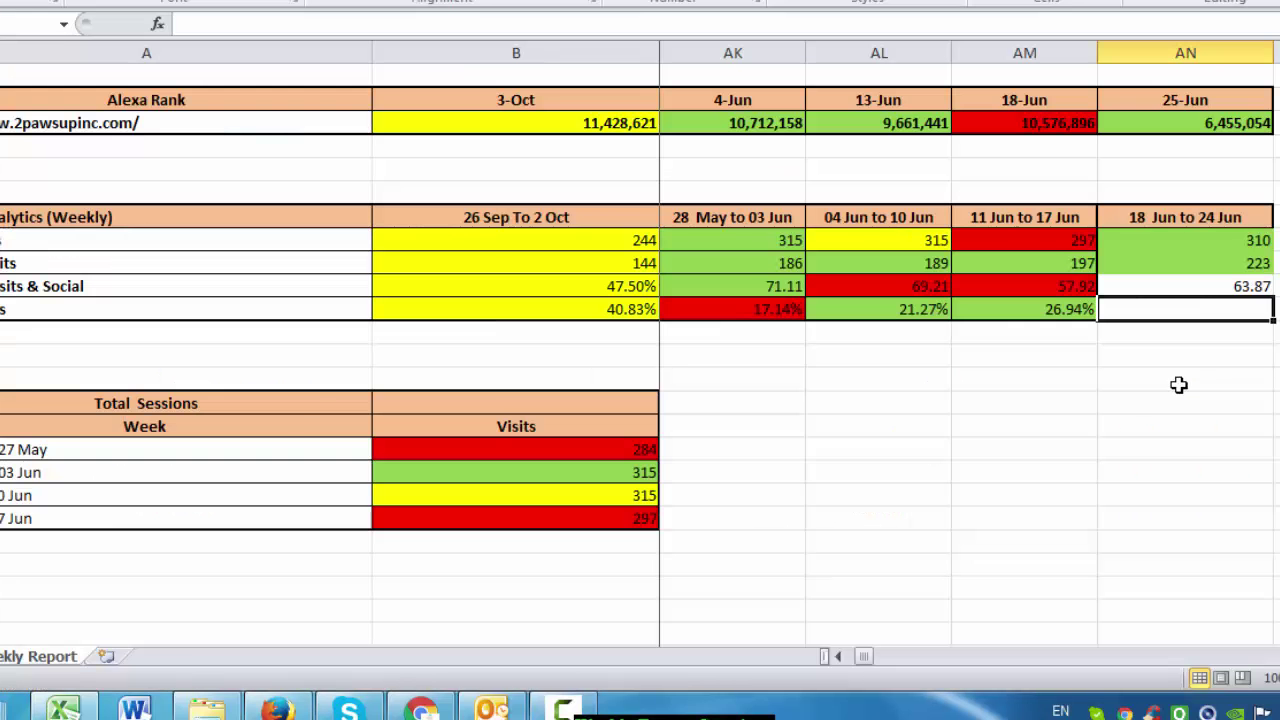
type("20.9")
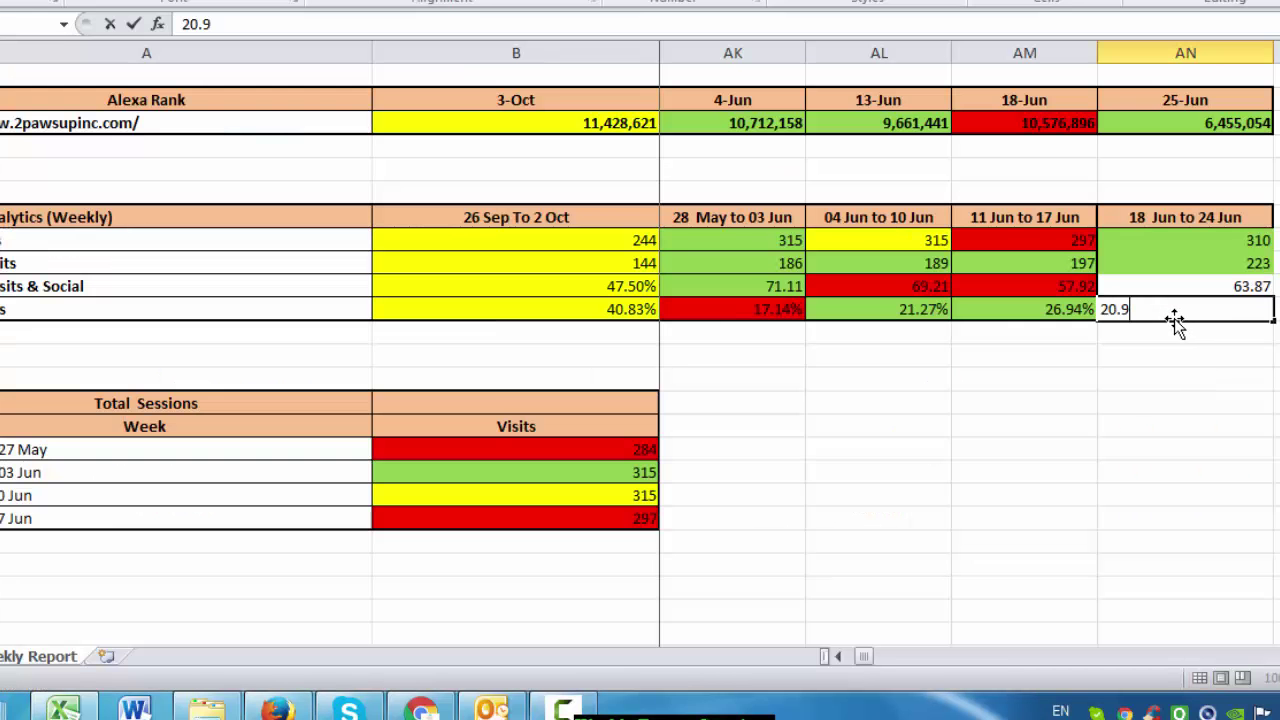
type("7")
key("Return")
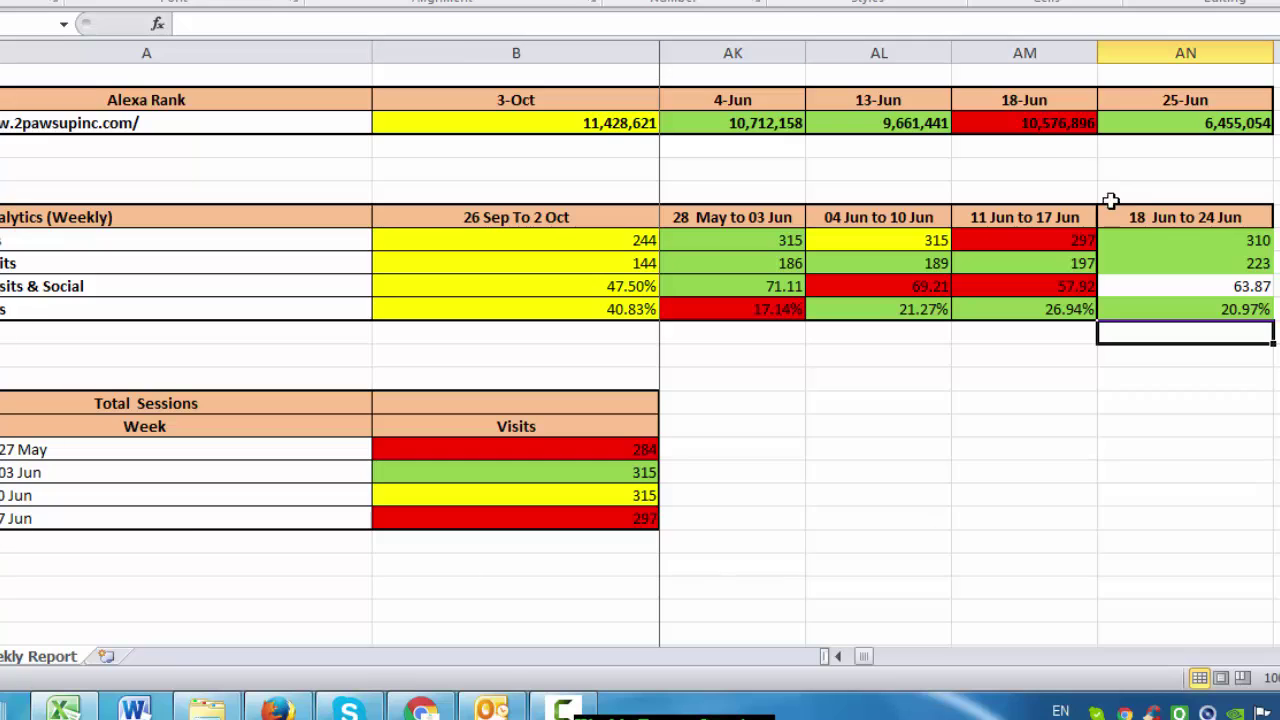
- Fill the Refferal Visits & Social cell AN58 with light green and the Direct visits cell AN59 with red
key("Up")
key("Up")
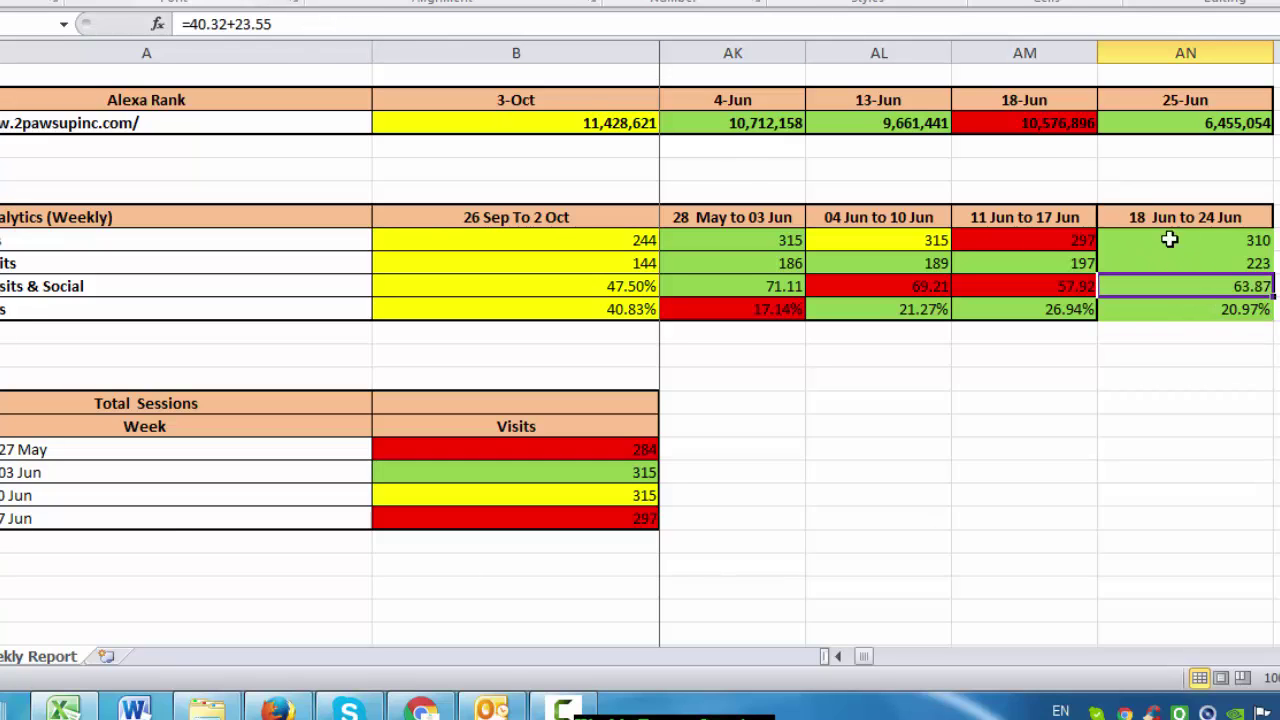
left_click(1200, 307)
left_click(252, 1)
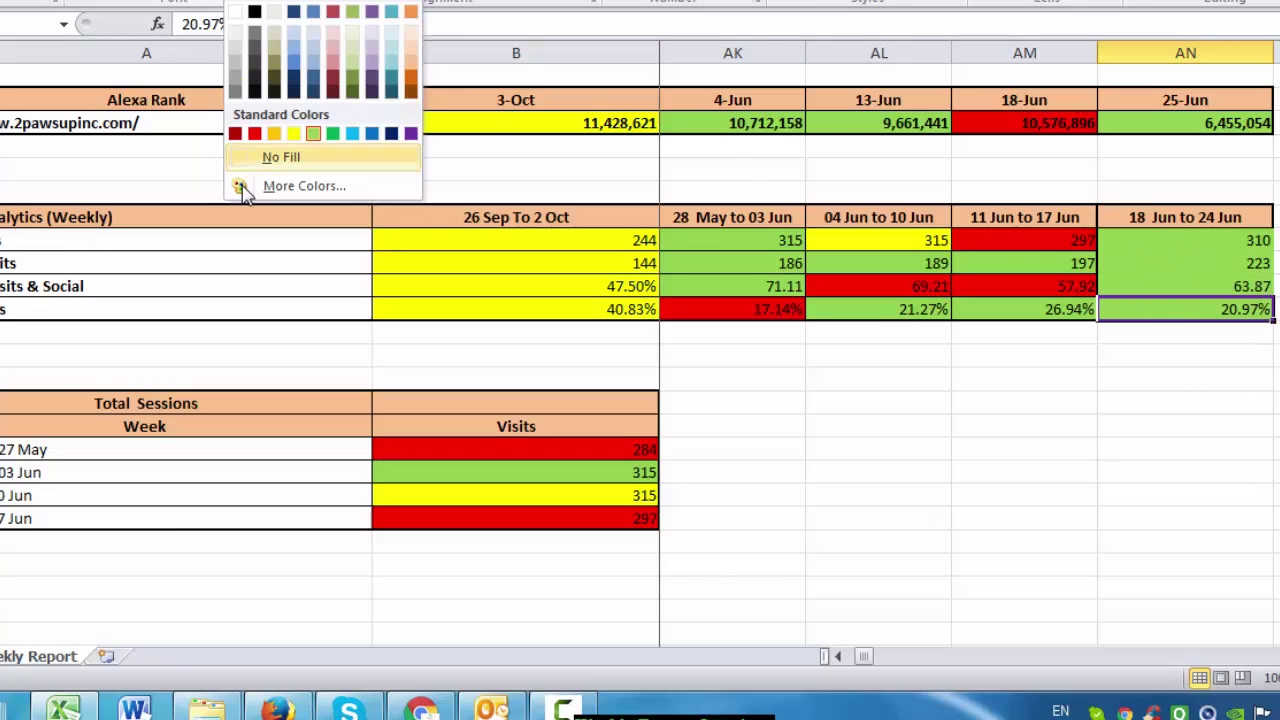
left_click(272, 134)
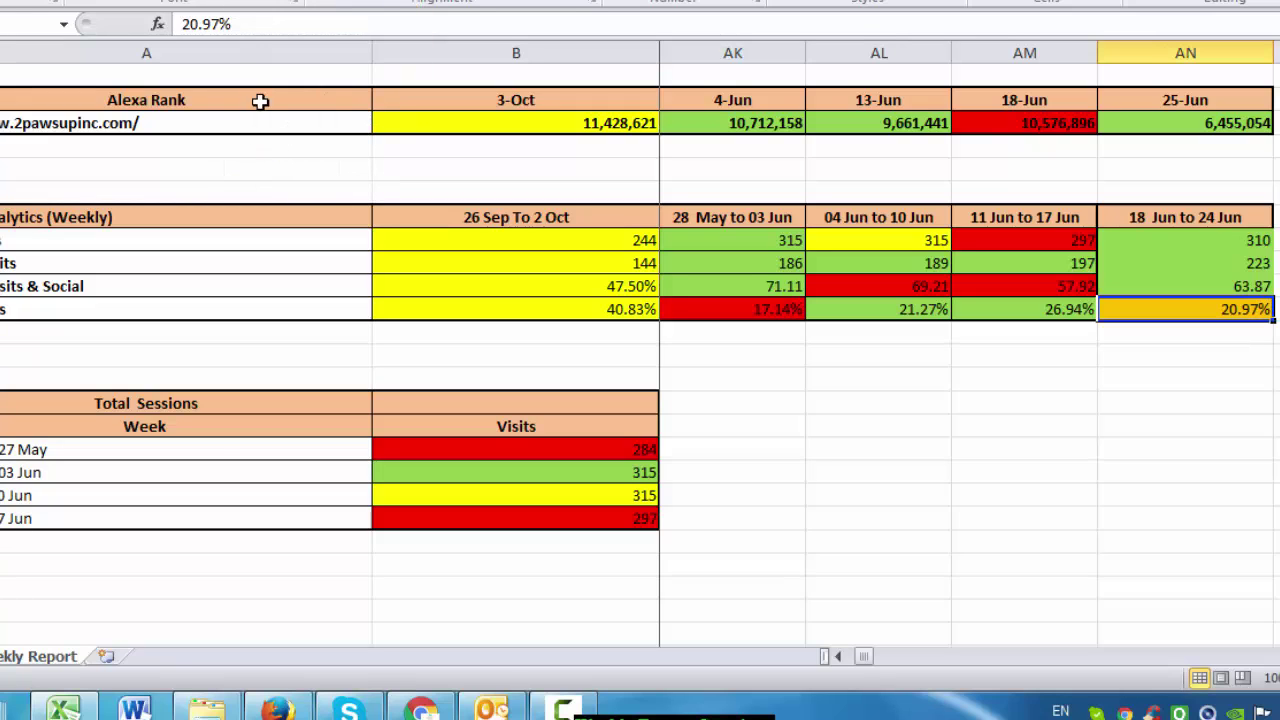
left_click(253, 5)
left_click(255, 134)
left_click(1240, 426)
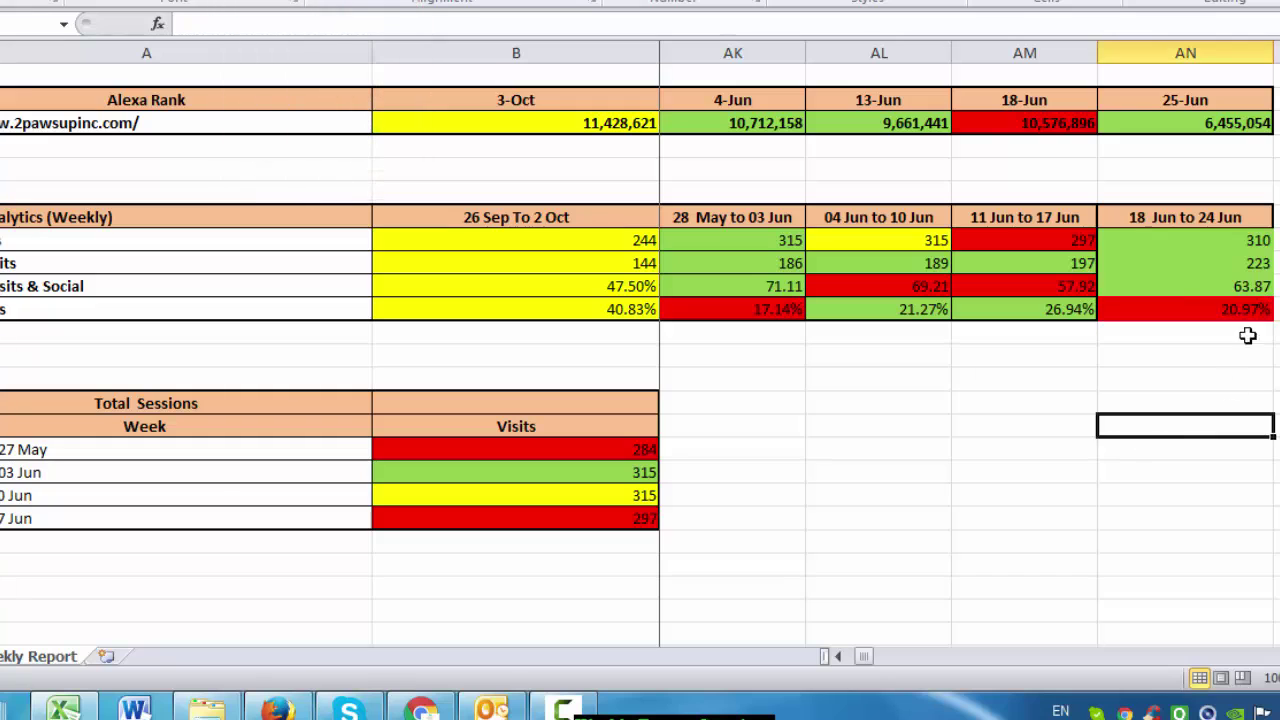
- Apply all borders and a thick box border to the whole Google Analytics (Weekly) table
left_click(1169, 282)
key("ctrl+a")
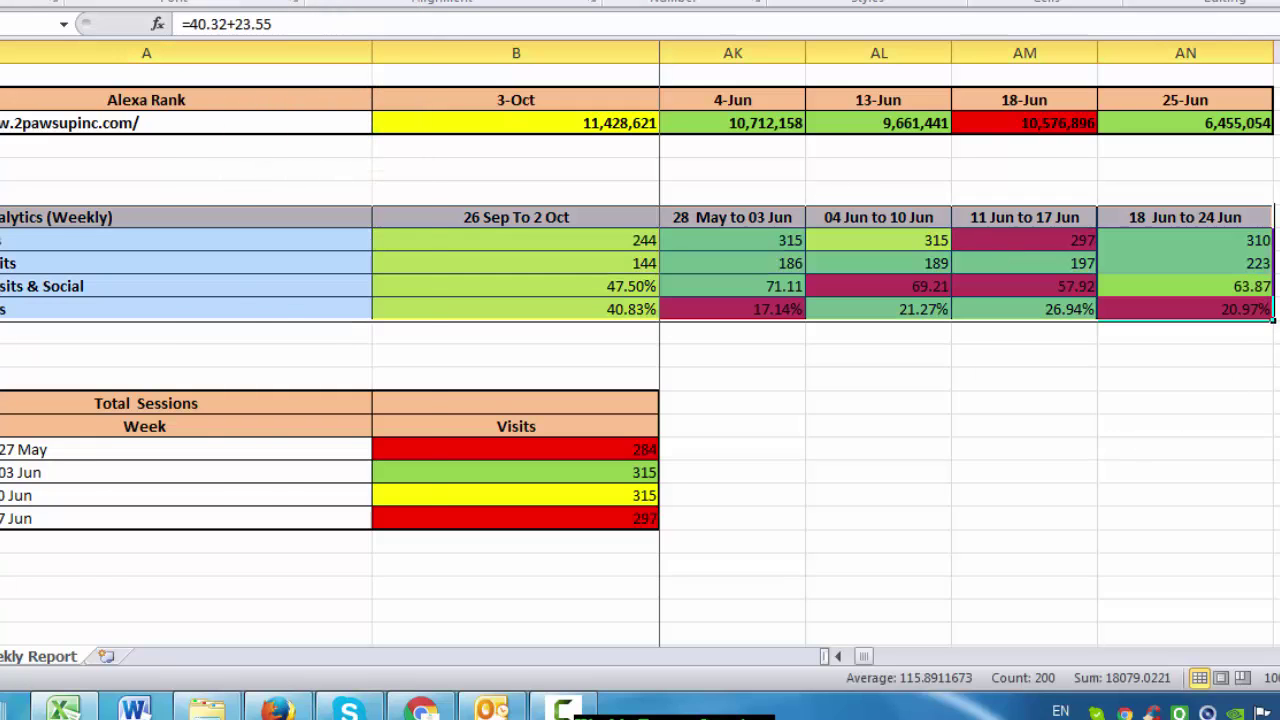
left_click(226, 5)
left_click(206, 148)
left_click(220, 7)
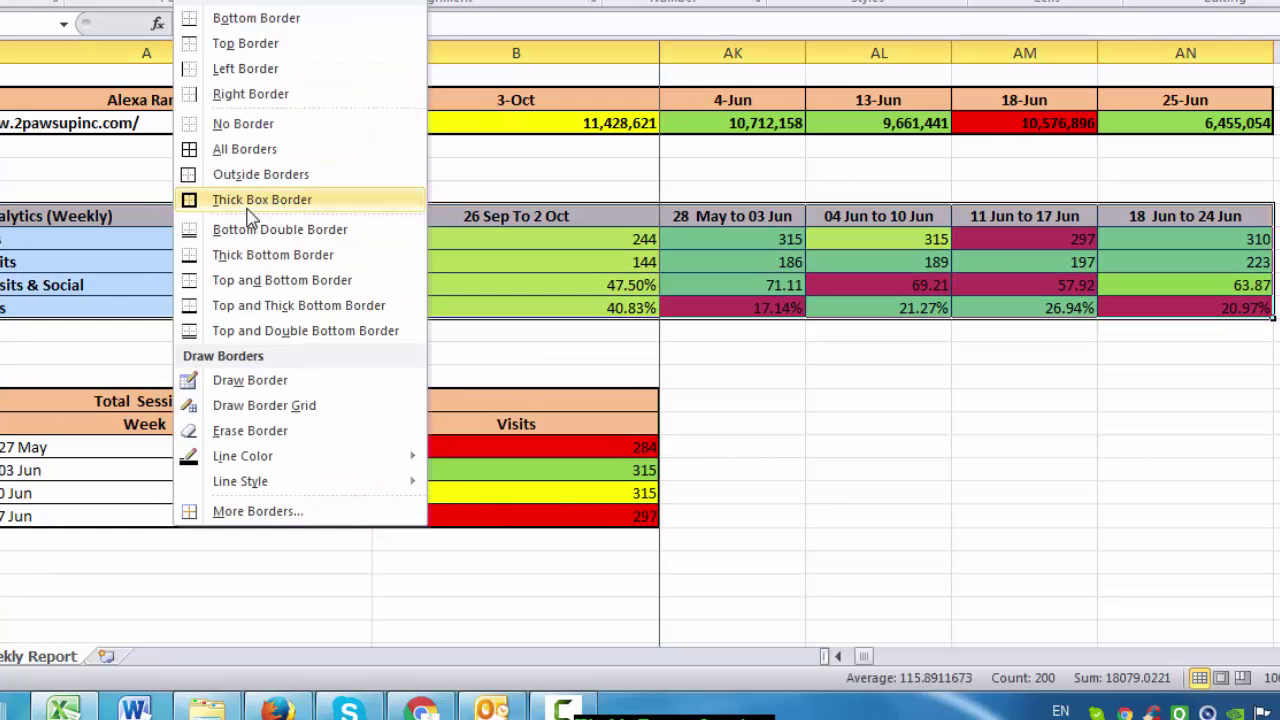
left_click(255, 200)
left_click(861, 455)
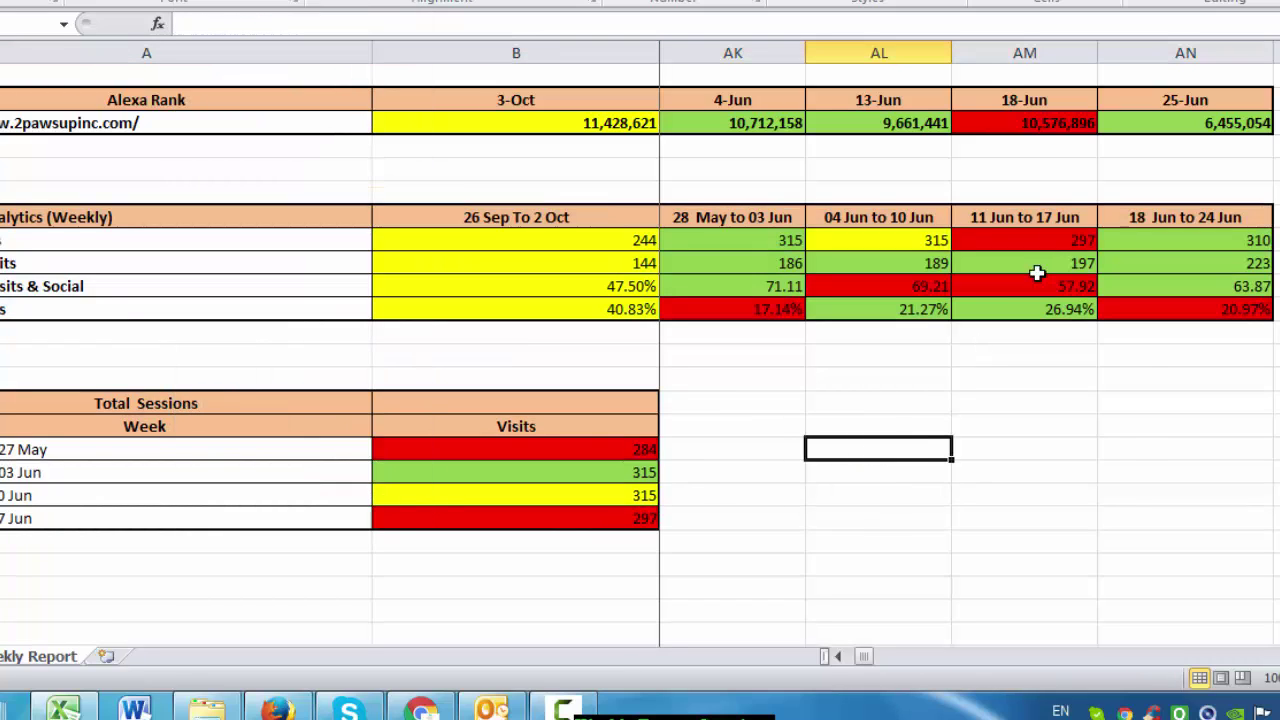
- Copy the week label 18 Jun to 24 Jun from the Google Analytics header into A69 below the Total Sessions weeks
left_click_drag(141, 416, 137, 411)
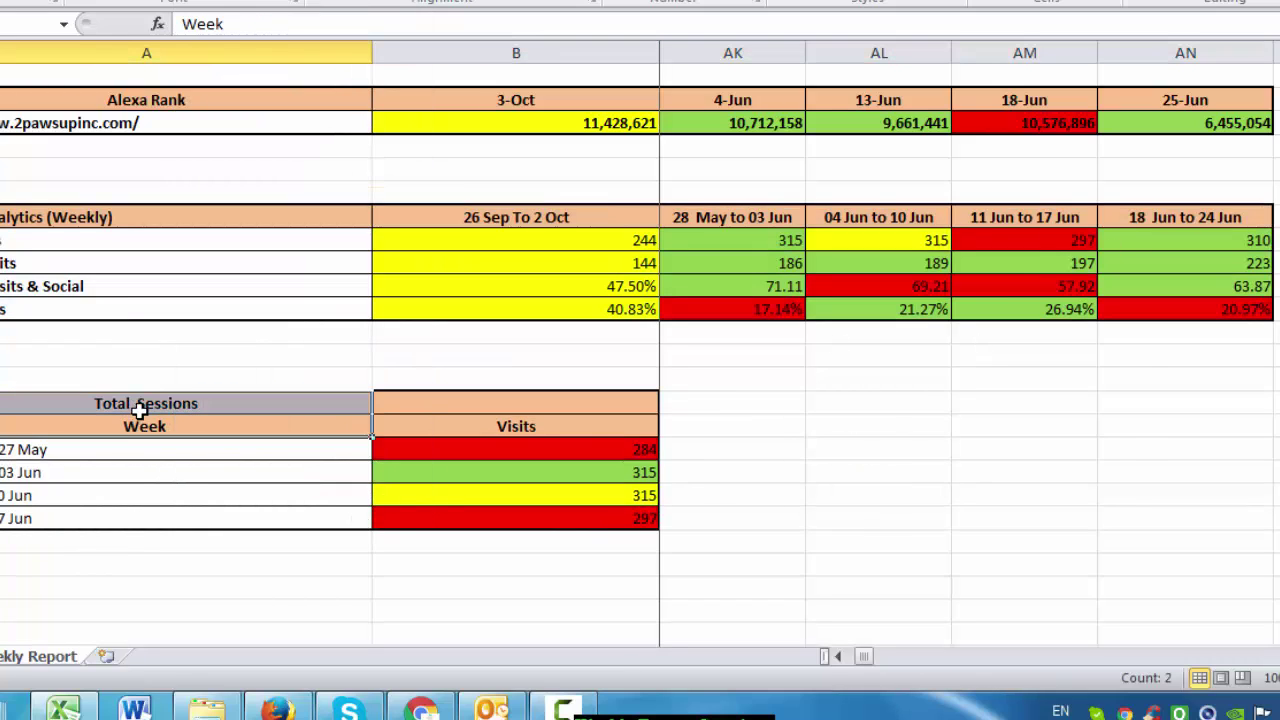
left_click(161, 447)
left_click(168, 430)
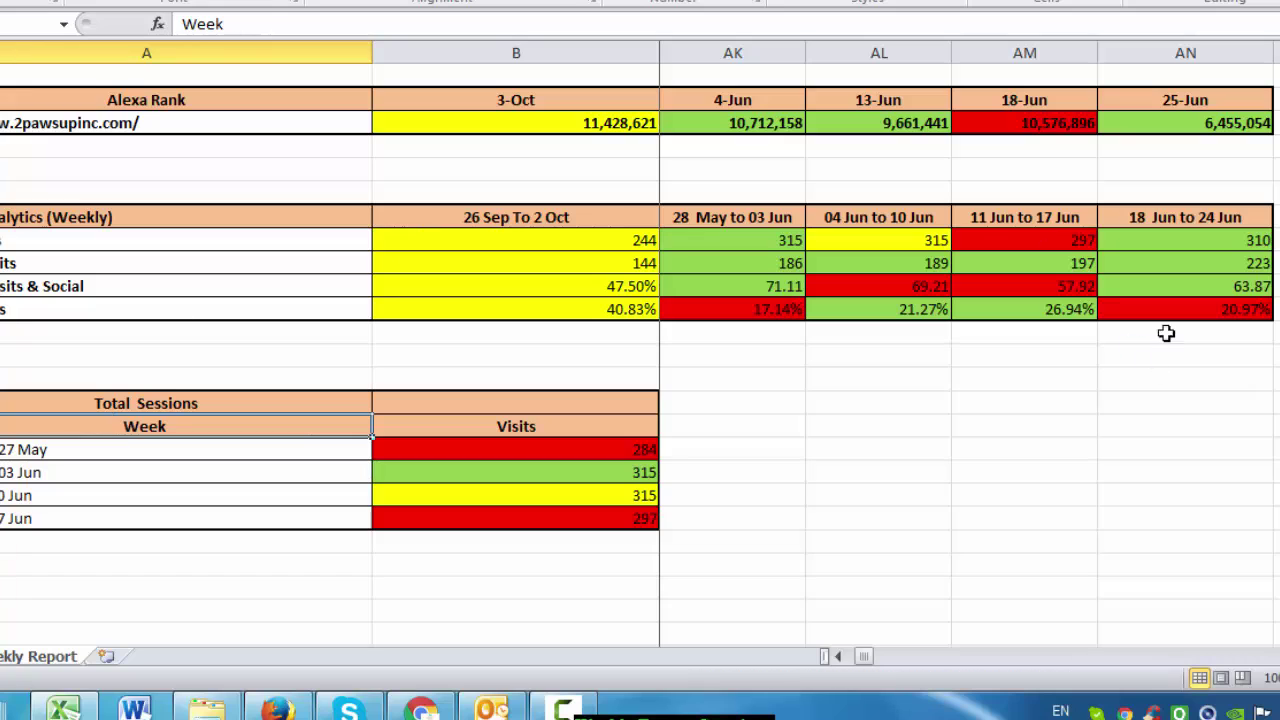
left_click(1225, 242)
left_click(1203, 216)
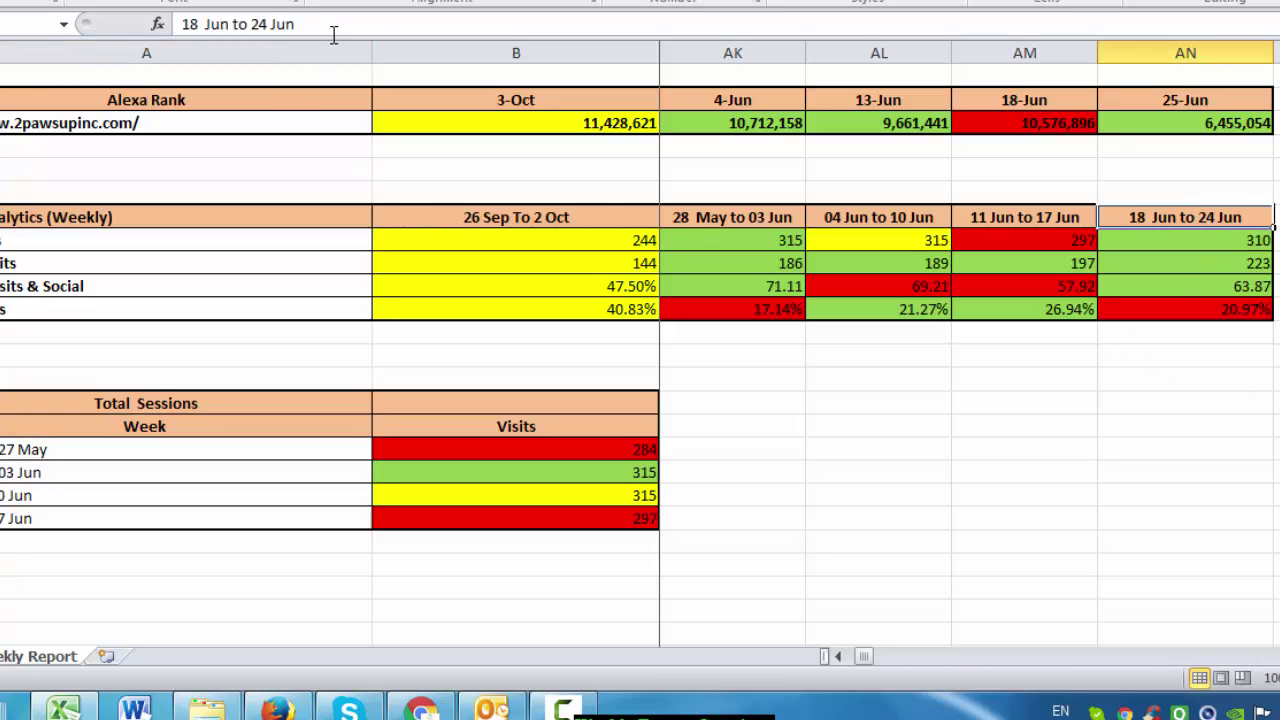
left_click_drag(334, 35, 26, 221)
key("ctrl+c")
left_click(110, 535)
key("ctrl+v")
left_click(266, 577)
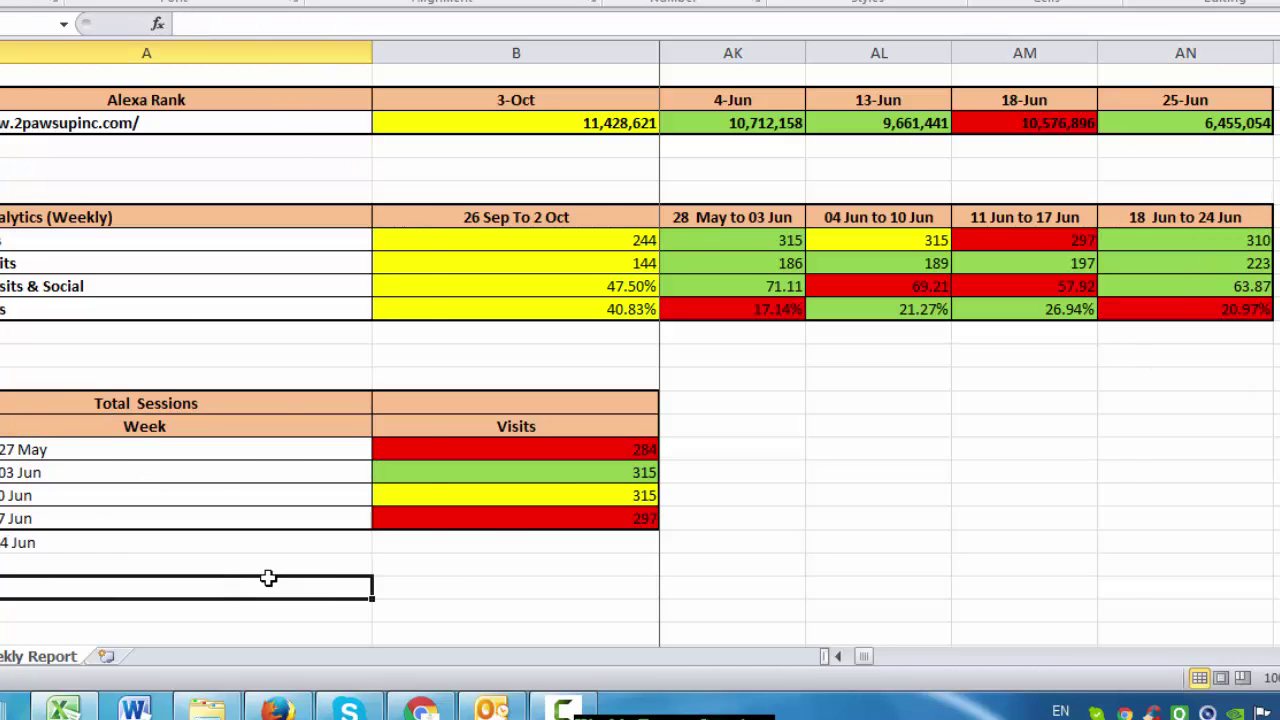
- Copy the Total Visits value 310 from the 18 Jun to 24 Jun column into the Total Sessions Visits cell B69
left_click(498, 546)
left_click(1128, 240)
key("ctrl+c")
left_click(560, 540)
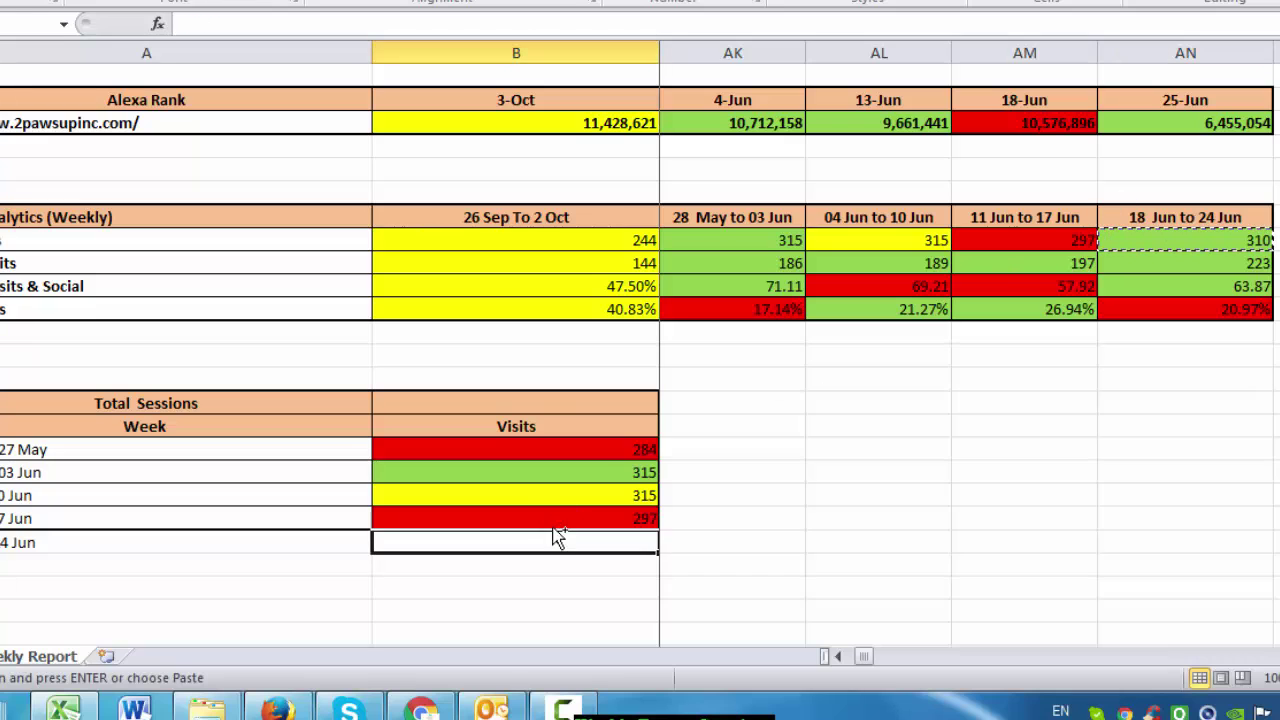
key("ctrl+v")
key("Return")
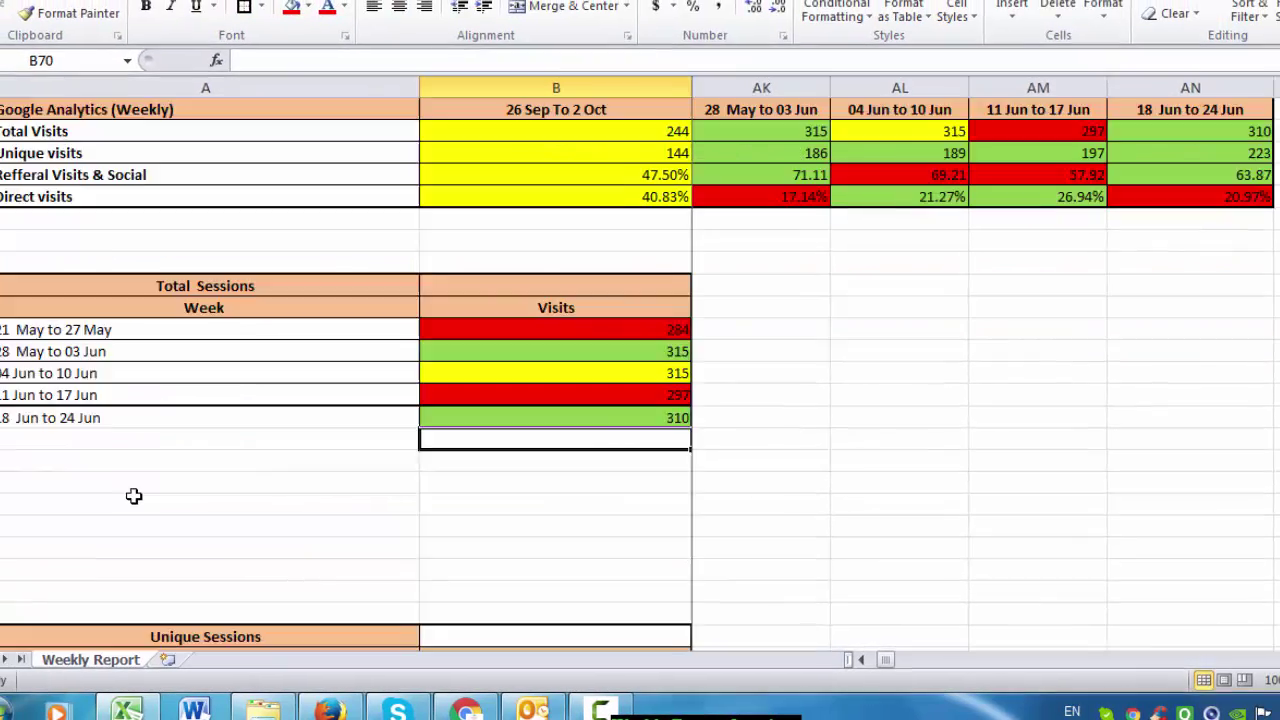
- Copy the 18 Jun to 24 Jun label from A69 into A85 below the Unique Sessions weeks
left_click(125, 418)
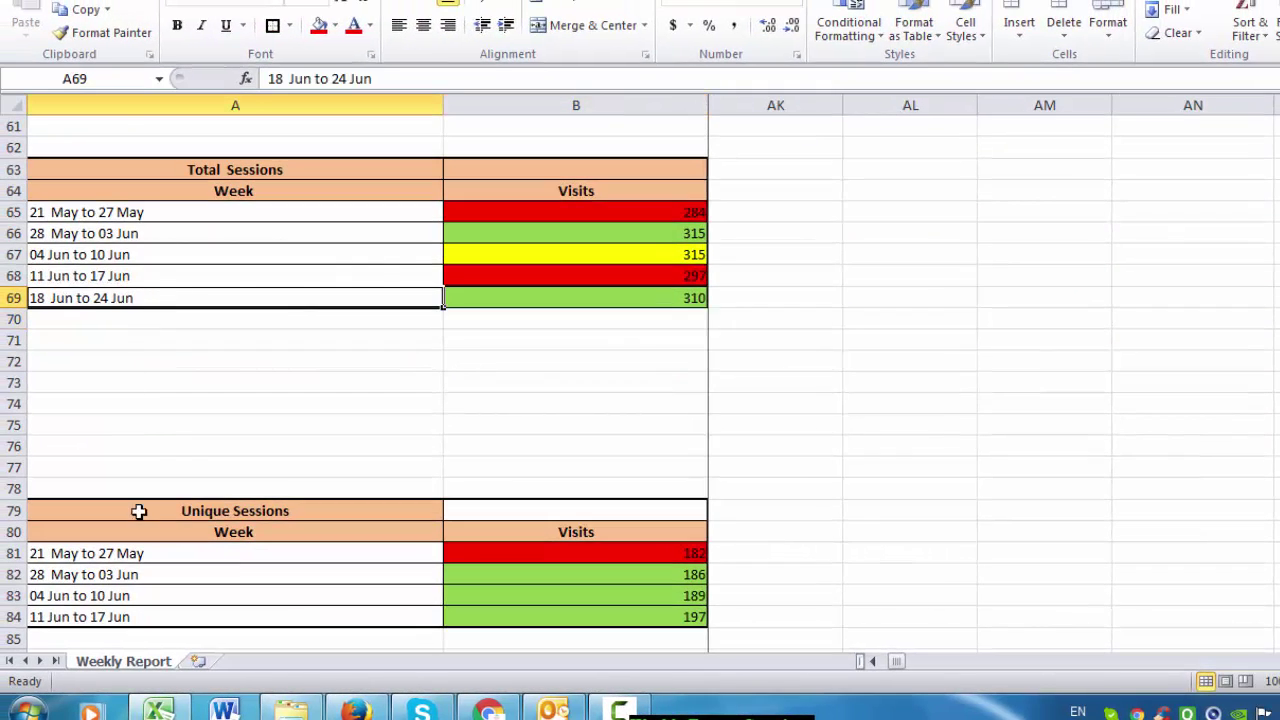
key("ctrl+c")
scroll(163, 627, "down", 3)
left_click(167, 454)
key("ctrl+v")
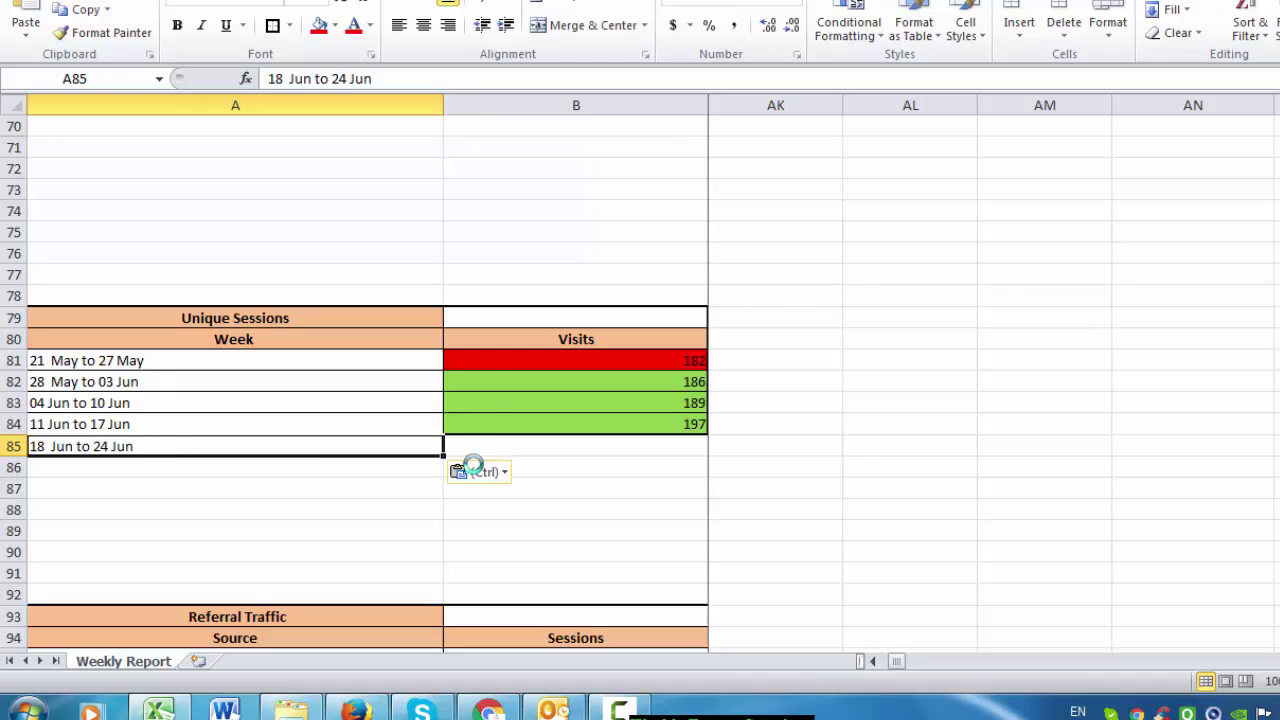
- Copy the Unique visits value 223 from AN57 into the Unique Sessions Visits cell B85
left_click(575, 509)
scroll(583, 491, "up", 6)
left_click(1249, 232)
key("ctrl+c")
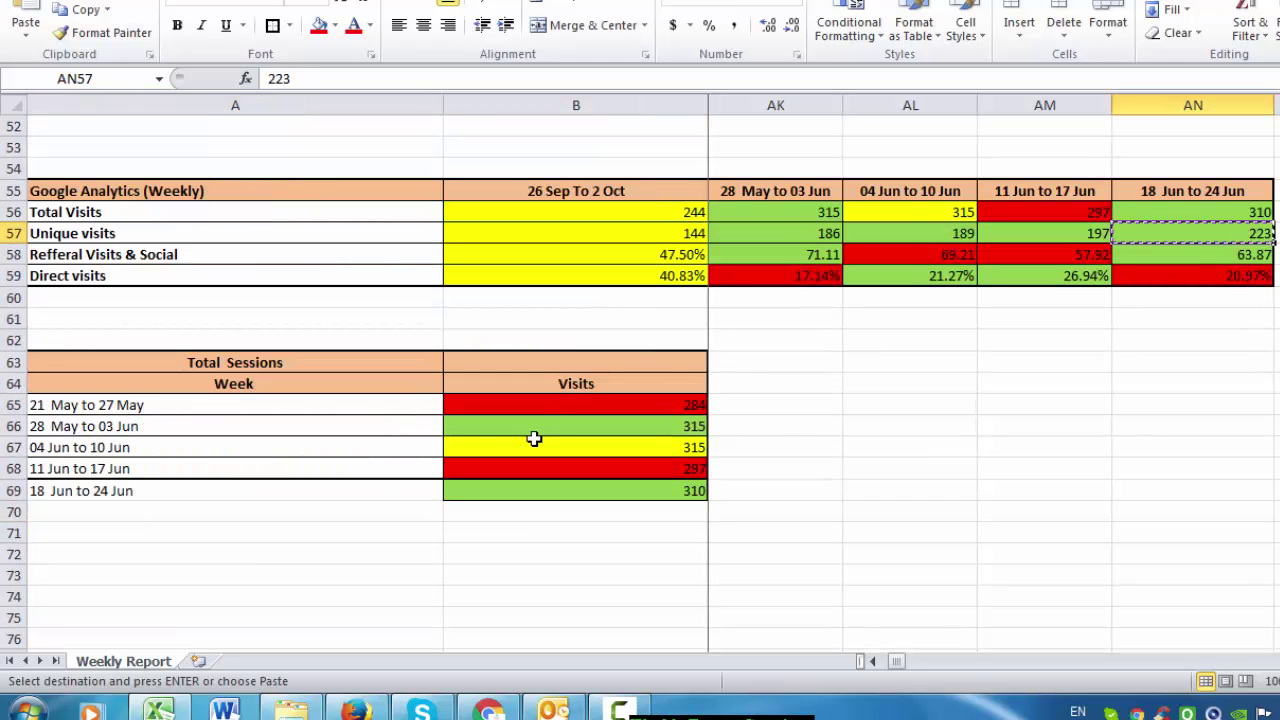
scroll(531, 437, "down", 4)
left_click(559, 558)
left_click(555, 578)
key("ctrl+v")
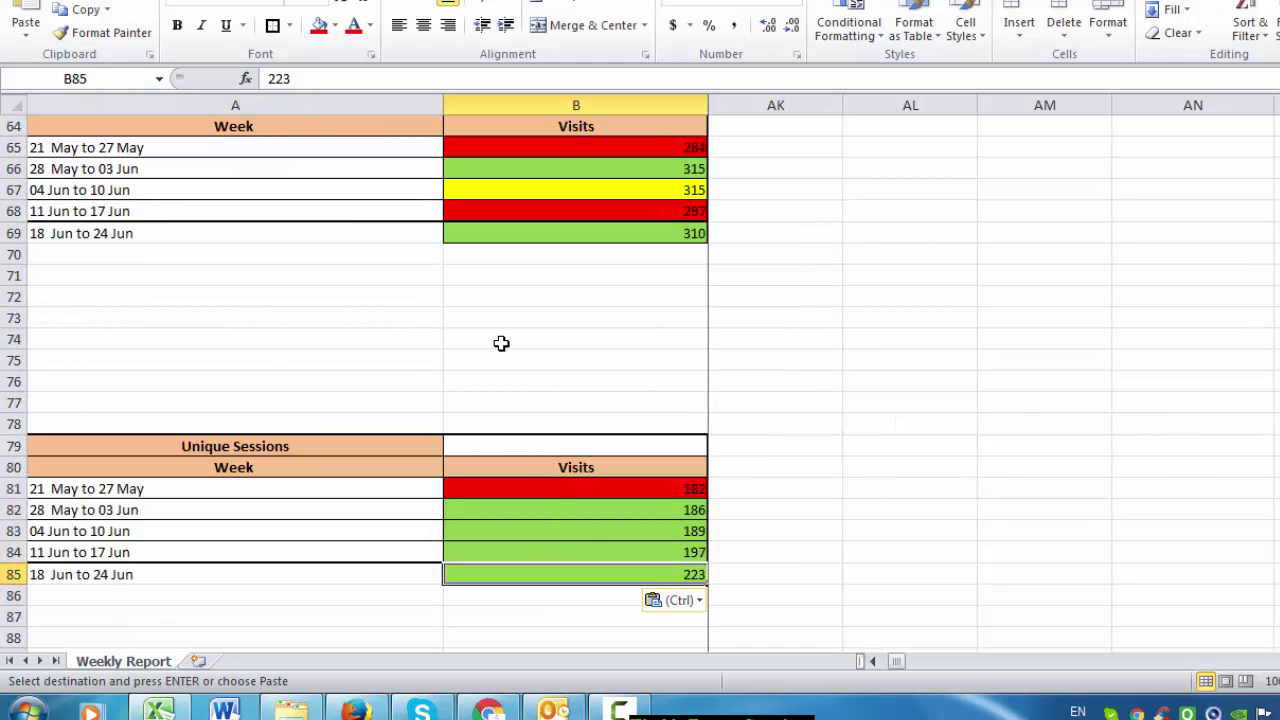
key("Escape")
- Move the Total Sessions rows A66:B69 up one row to A65, overwriting the 21 May to 27 May week
left_click(514, 312)
left_click_drag(1078, 170, 640, 277)
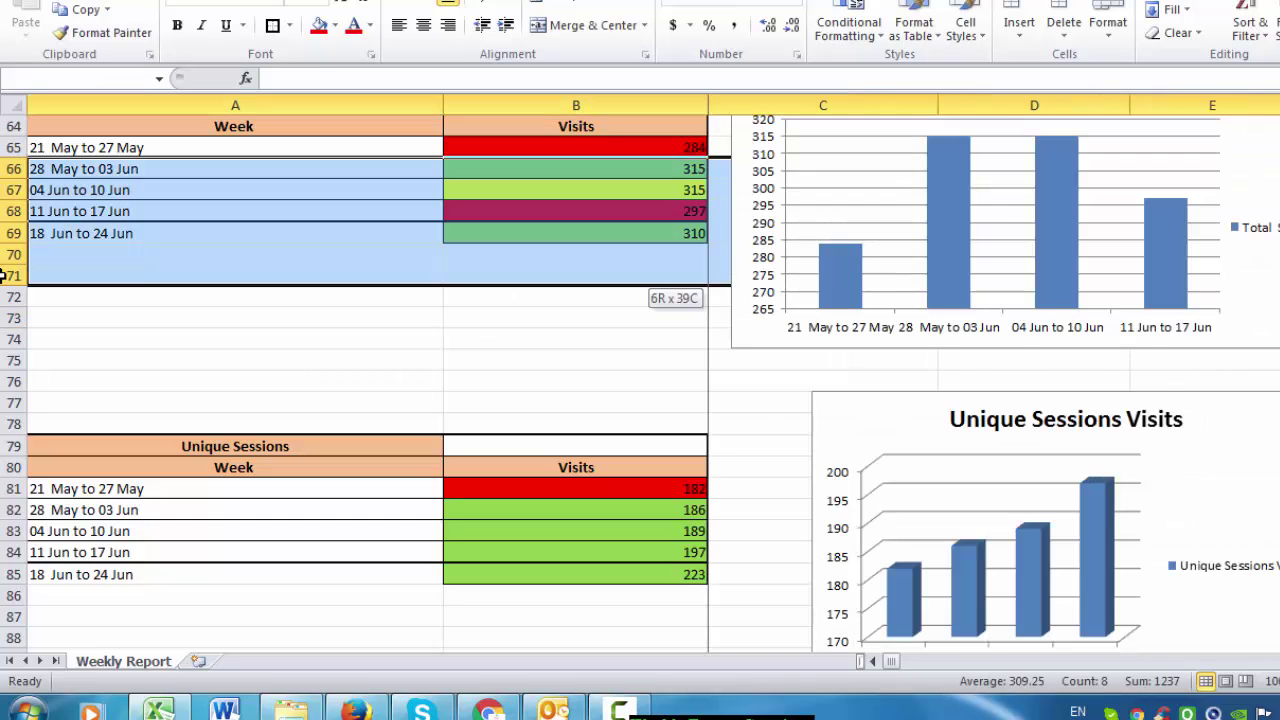
left_click(266, 334)
scroll(295, 347, "up", 2)
left_click_drag(62, 305, 643, 363)
key("ctrl+x")
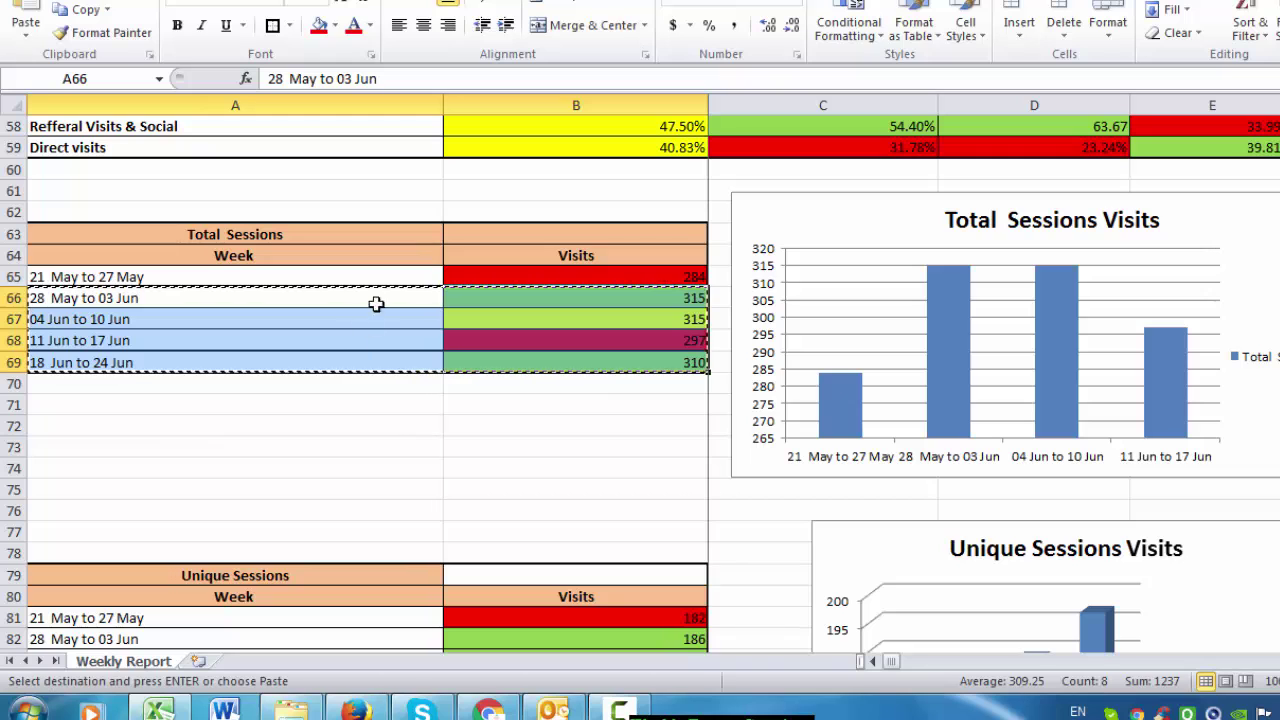
left_click(386, 277)
key("ctrl+v")
- Apply all borders and a thick box border to the Total Sessions table A63:B68
left_click(370, 298)
key("ctrl+a")
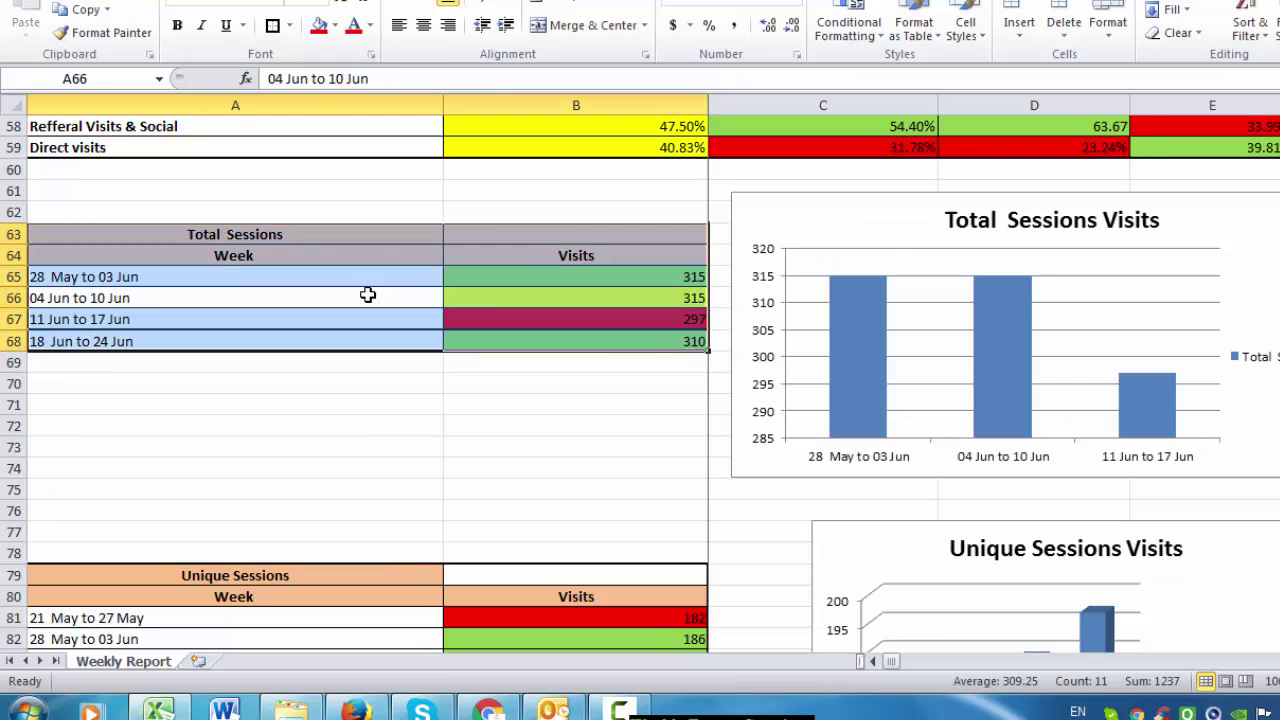
left_click(289, 25)
left_click(300, 191)
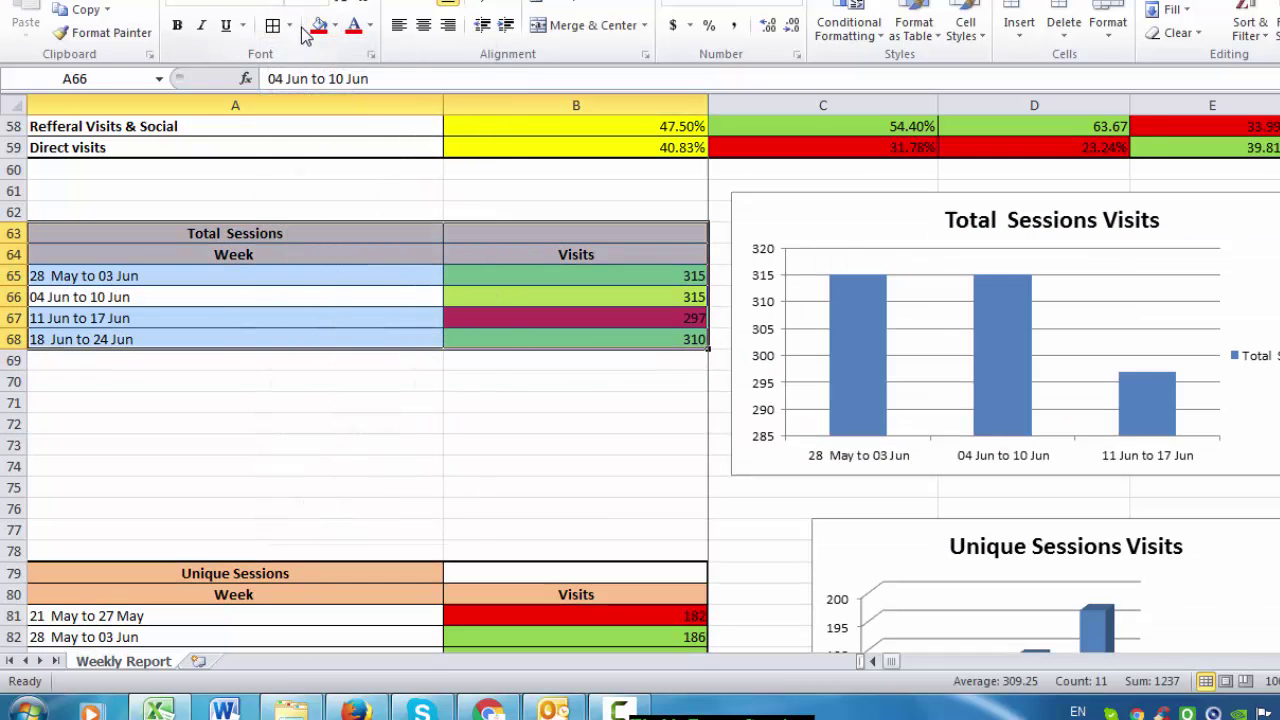
left_click(289, 25)
left_click(295, 242)
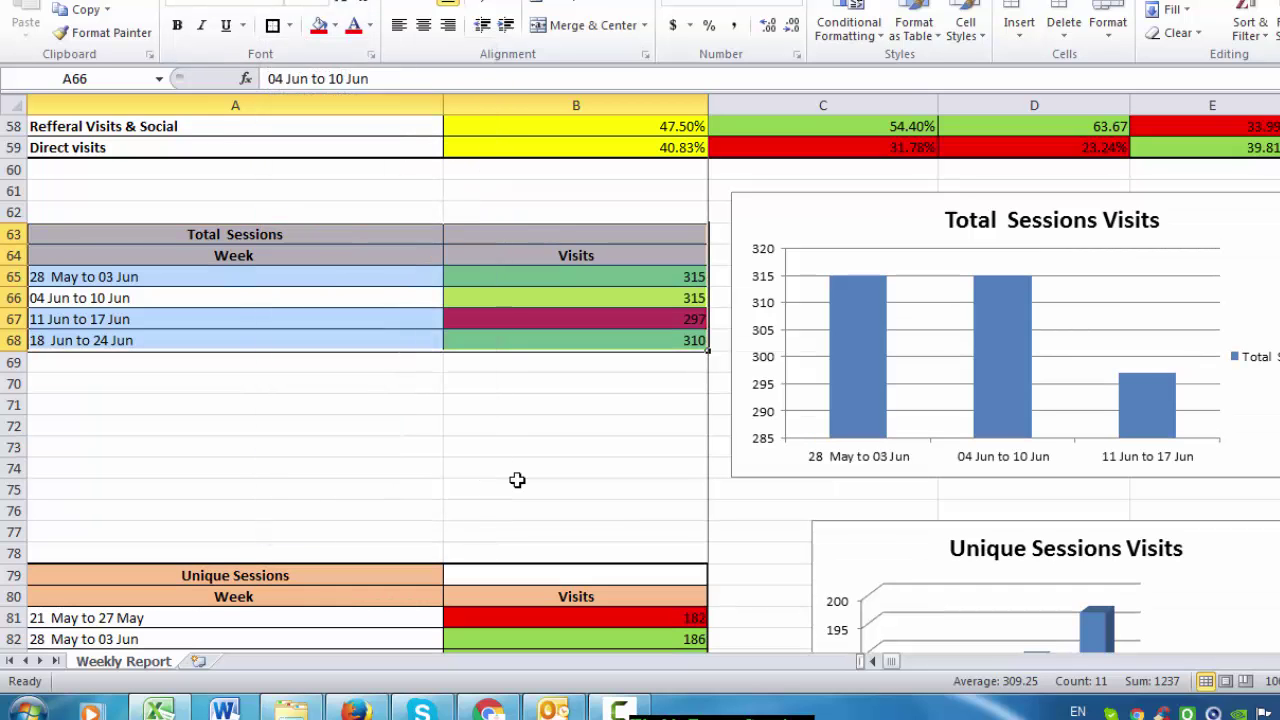
- Extend the Total Sessions Visits chart's values to B65:B68 and its week labels to A65:A68
left_click(1046, 349)
left_click(978, 346)
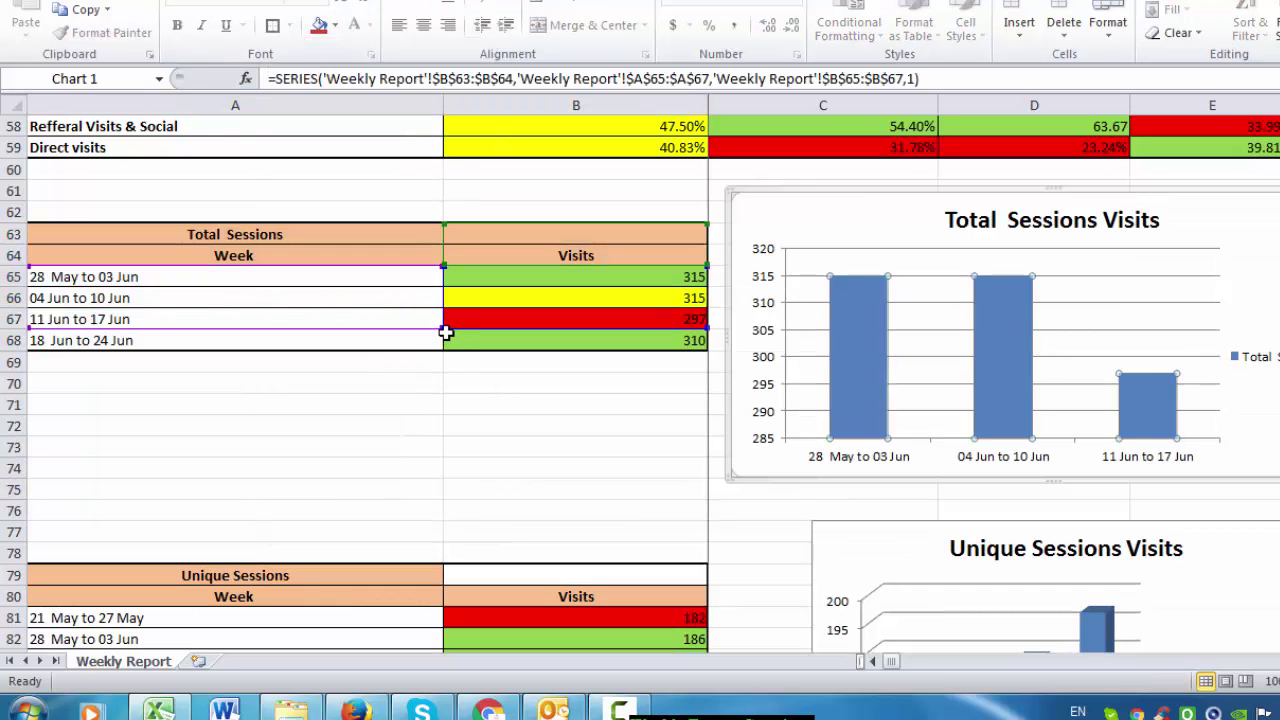
left_click_drag(446, 333, 440, 348)
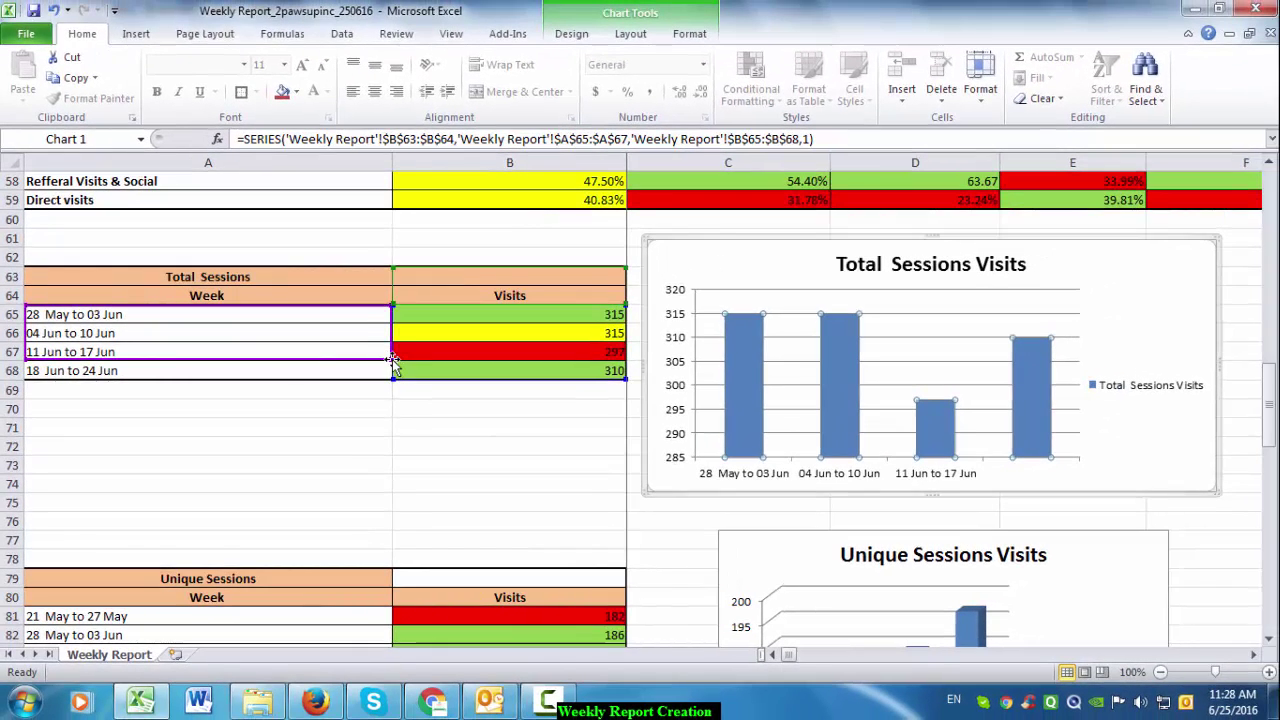
left_click_drag(389, 363, 397, 376)
left_click(470, 446)
left_click(846, 366)
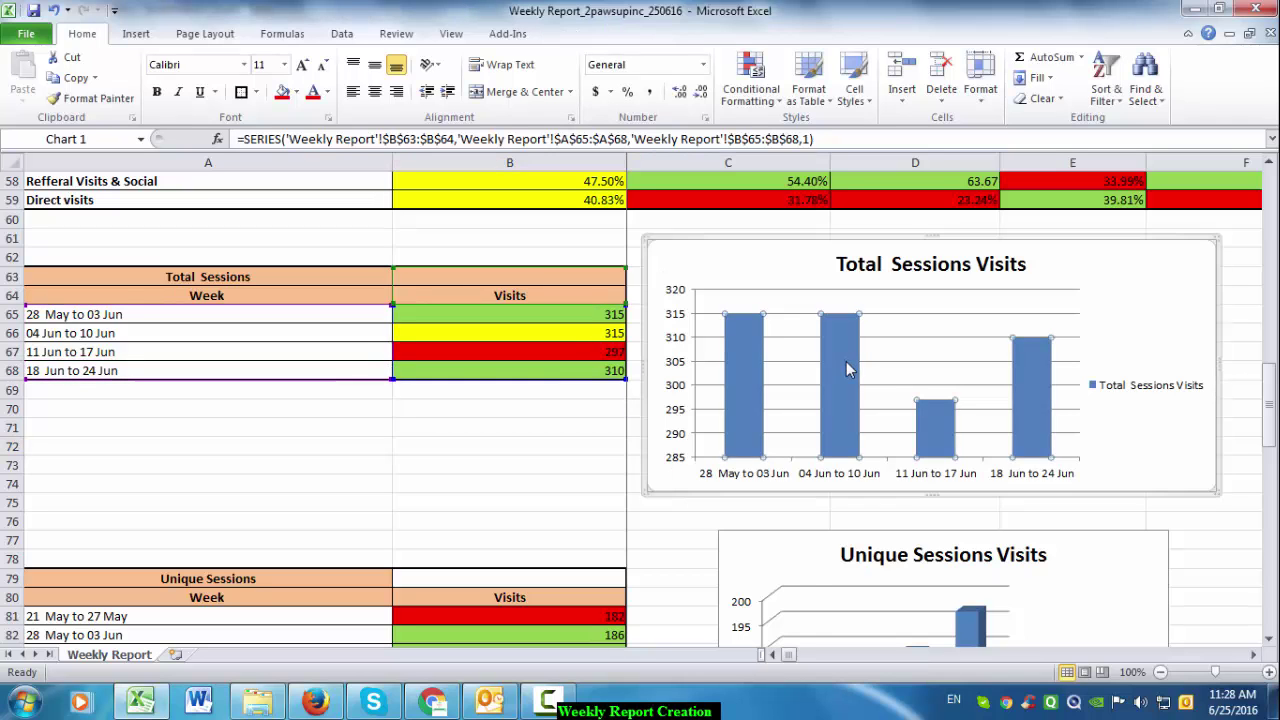
- Move the Unique Sessions rows A82:B85 up one row to A81, overwriting the 21 May to 27 May week
scroll(832, 392, "down", 4)
left_click_drag(166, 405, 543, 469)
key("ctrl+c")
left_click(254, 386)
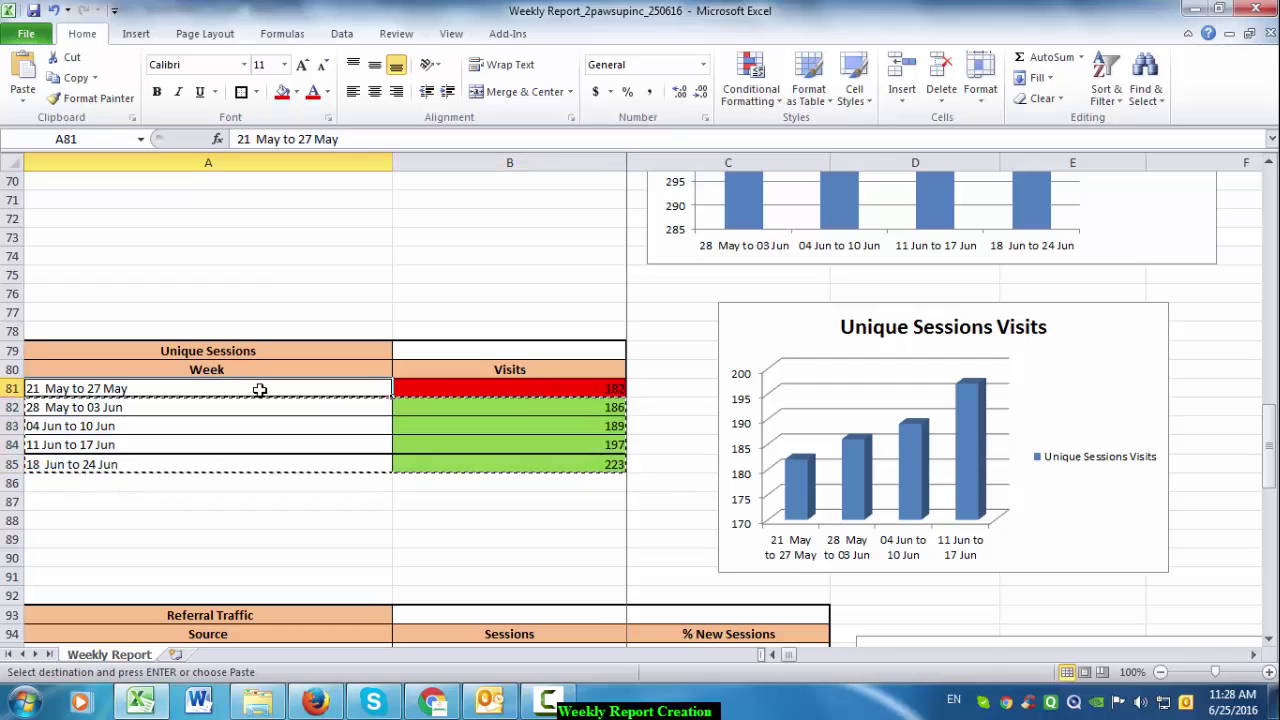
key("Return")
- Apply all borders and a thick box border to the Unique Sessions table A79:B84
key("ctrl+a")
left_click(256, 91)
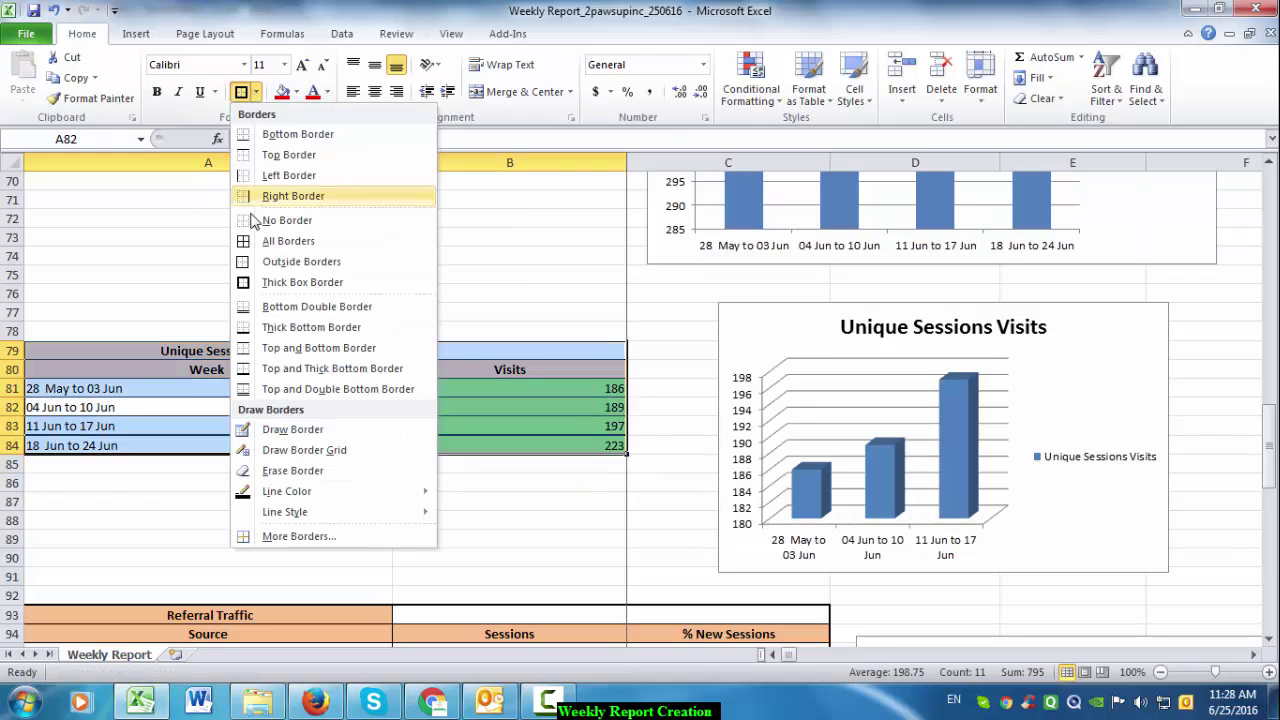
left_click(270, 241)
left_click(256, 91)
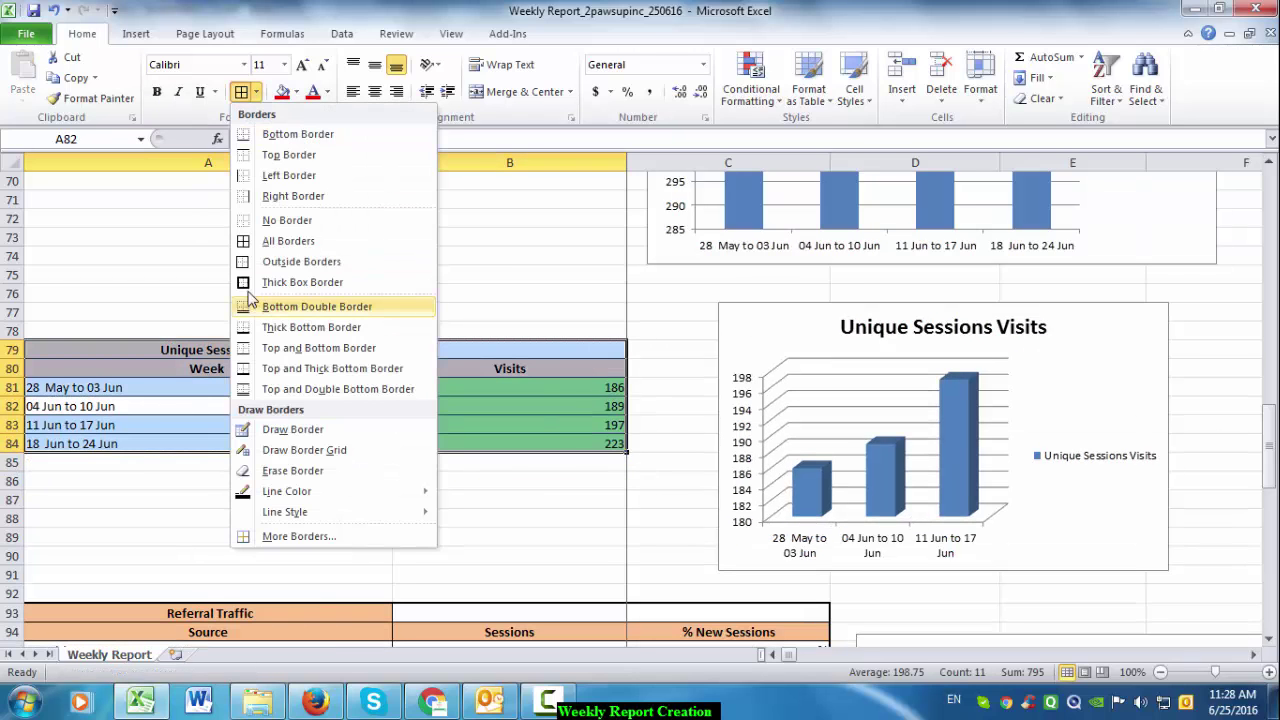
left_click(311, 327)
- Extend the Unique Sessions Visits chart's data range to include the 18 Jun to 24 Jun row 84
left_click(772, 430)
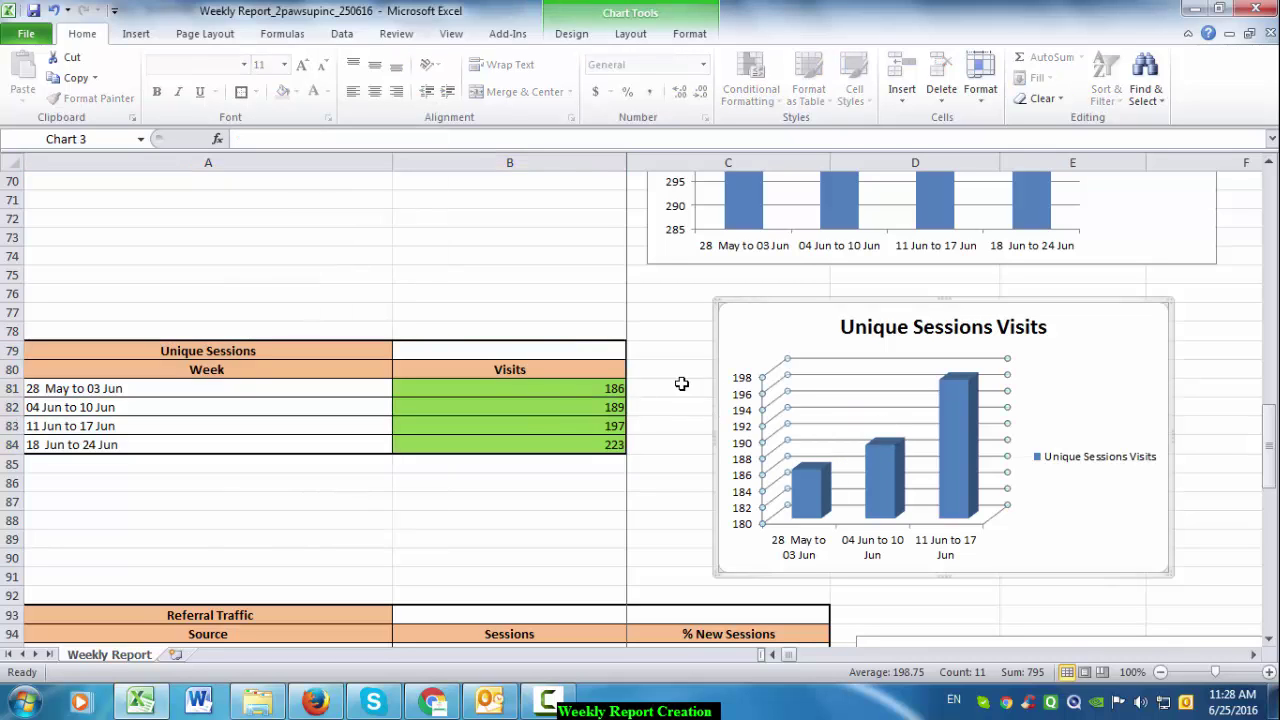
left_click(835, 408)
left_click_drag(391, 434, 390, 453)
left_click(371, 484)
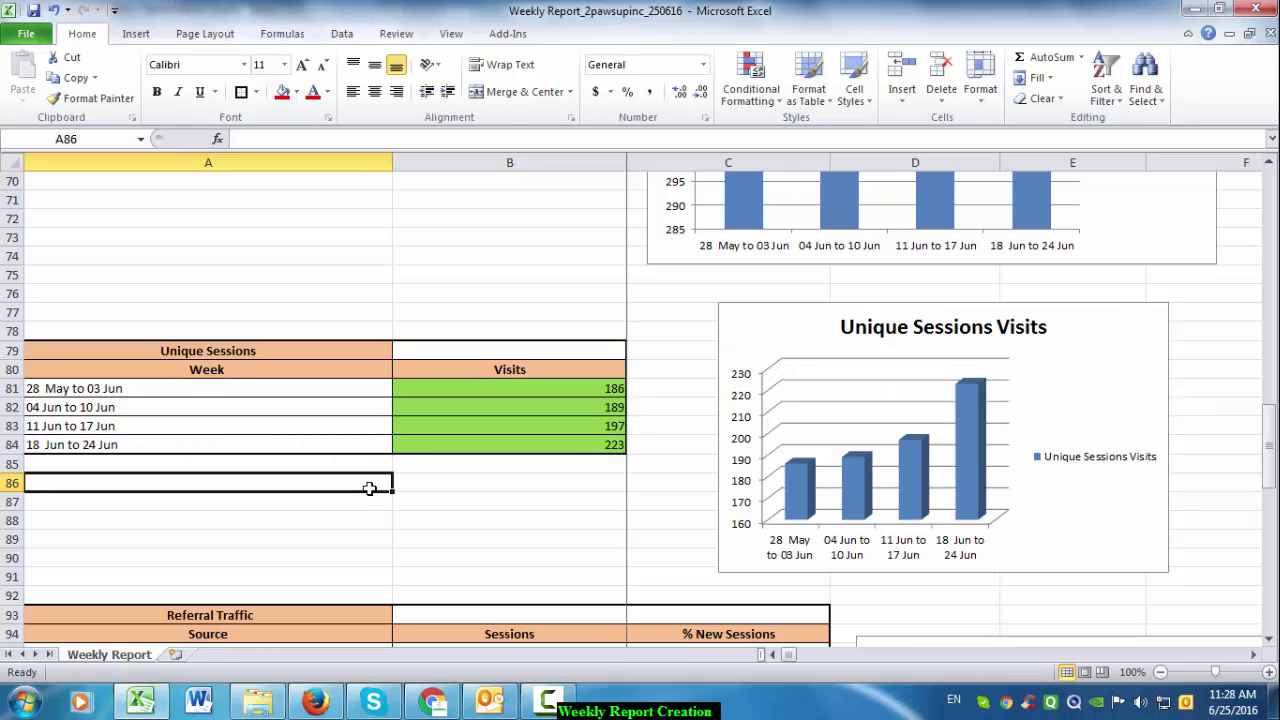
- Examine the sources listed in the Referral Traffic table, A95:A106
scroll(488, 474, "down", 4)
left_click(204, 444)
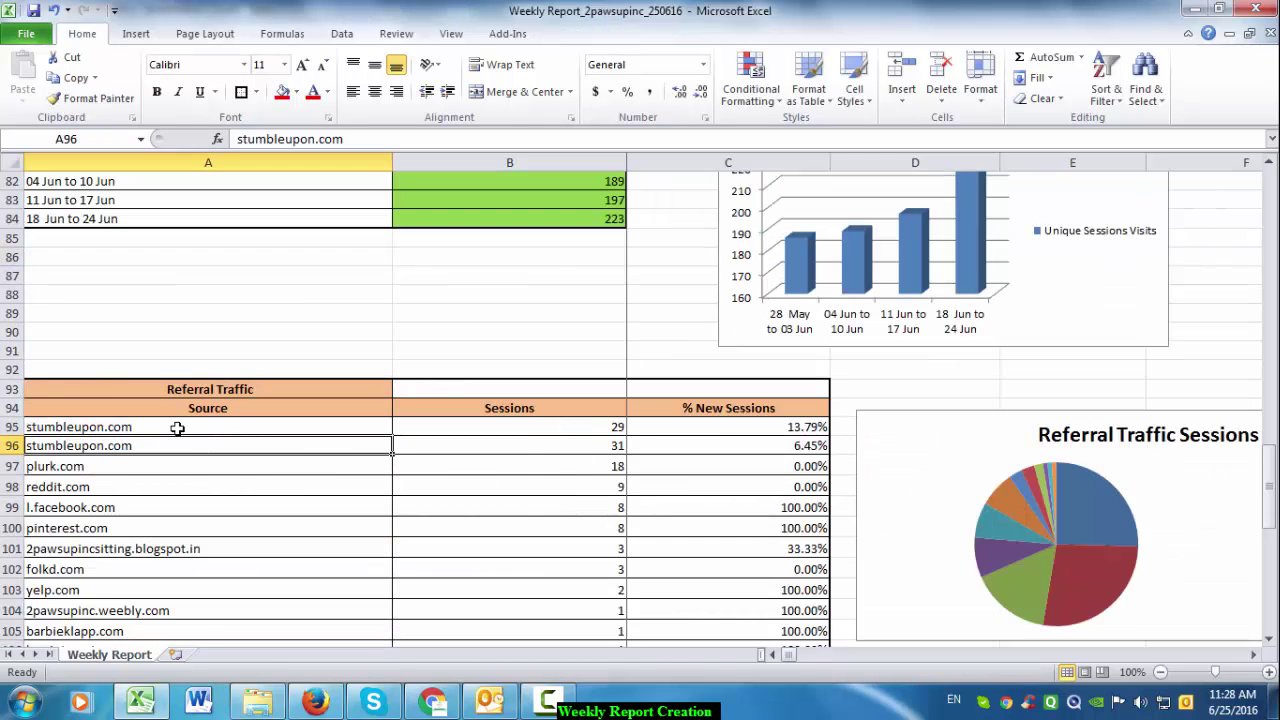
left_click(204, 403)
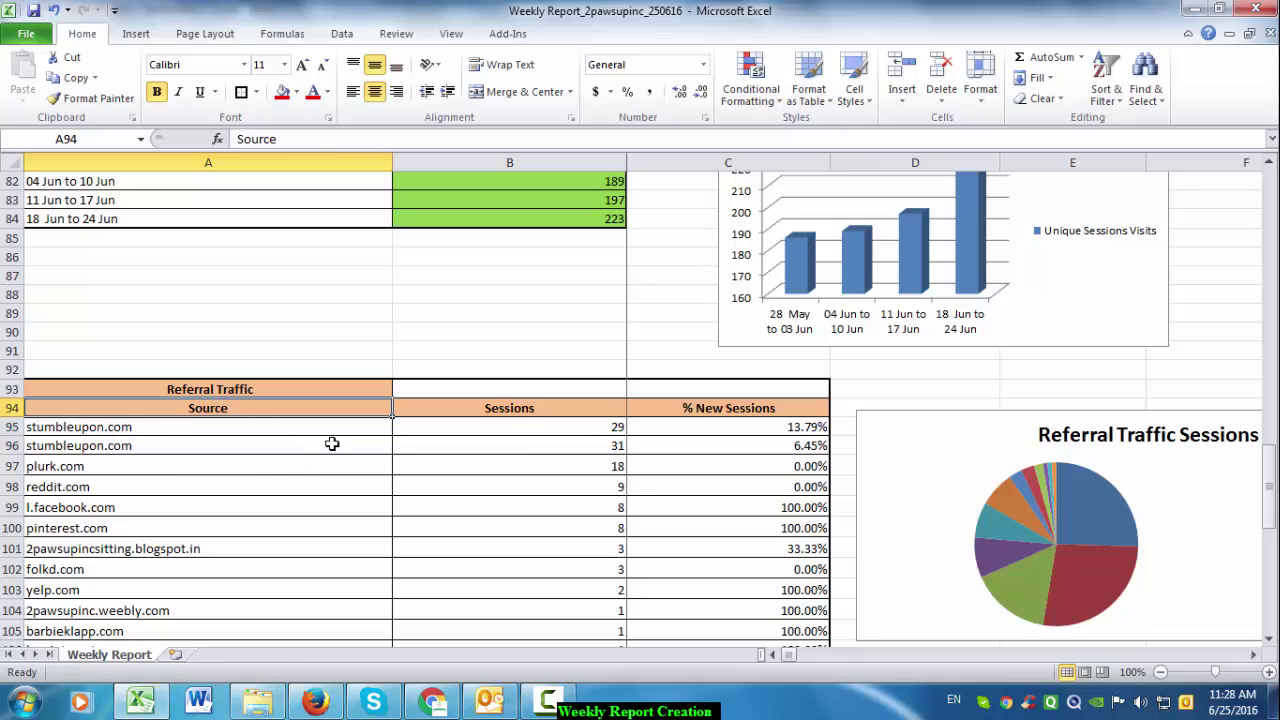
scroll(157, 364, "down", 1)
left_click(157, 366)
double_click(157, 368)
left_click(161, 409)
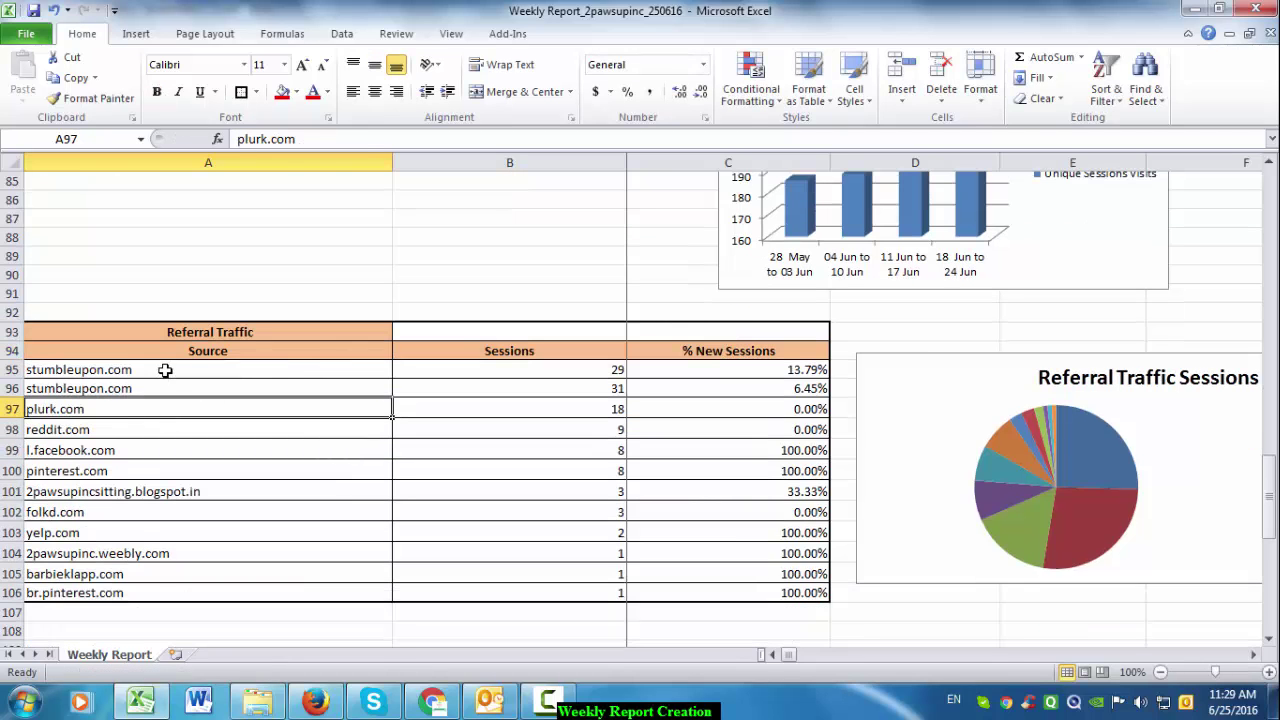
left_click_drag(166, 371, 150, 590)
scroll(393, 554, "down", 4)
- Switch to Google Analytics in Firefox, open the All Traffic Referrals report and show 25 rows
key("alt+Tab")
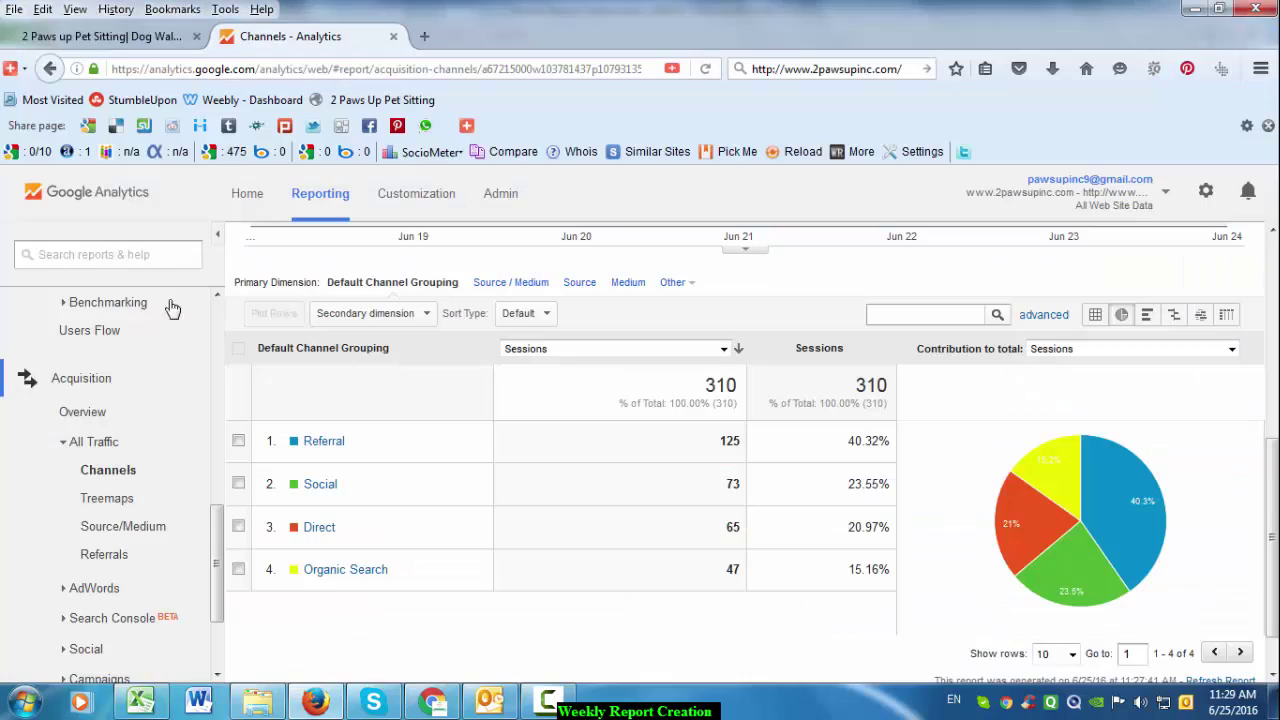
scroll(120, 450, "down", 3)
left_click(93, 428)
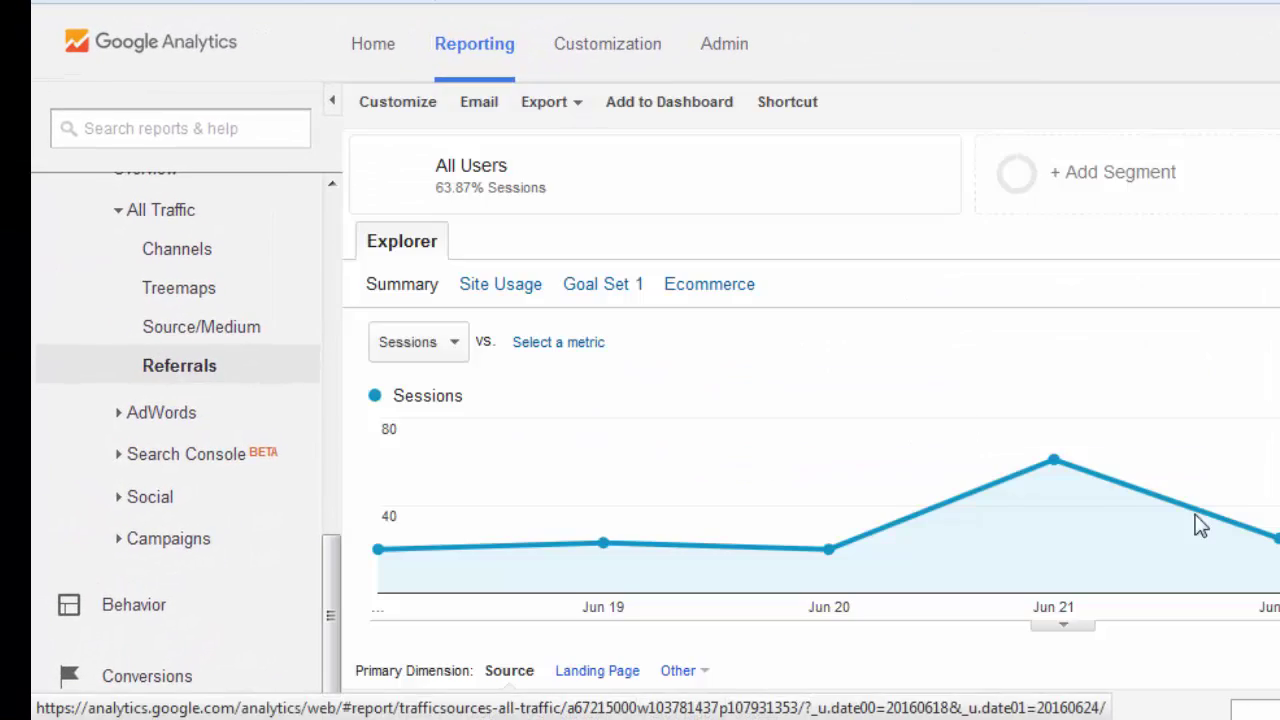
scroll(1200, 523, "down", 5)
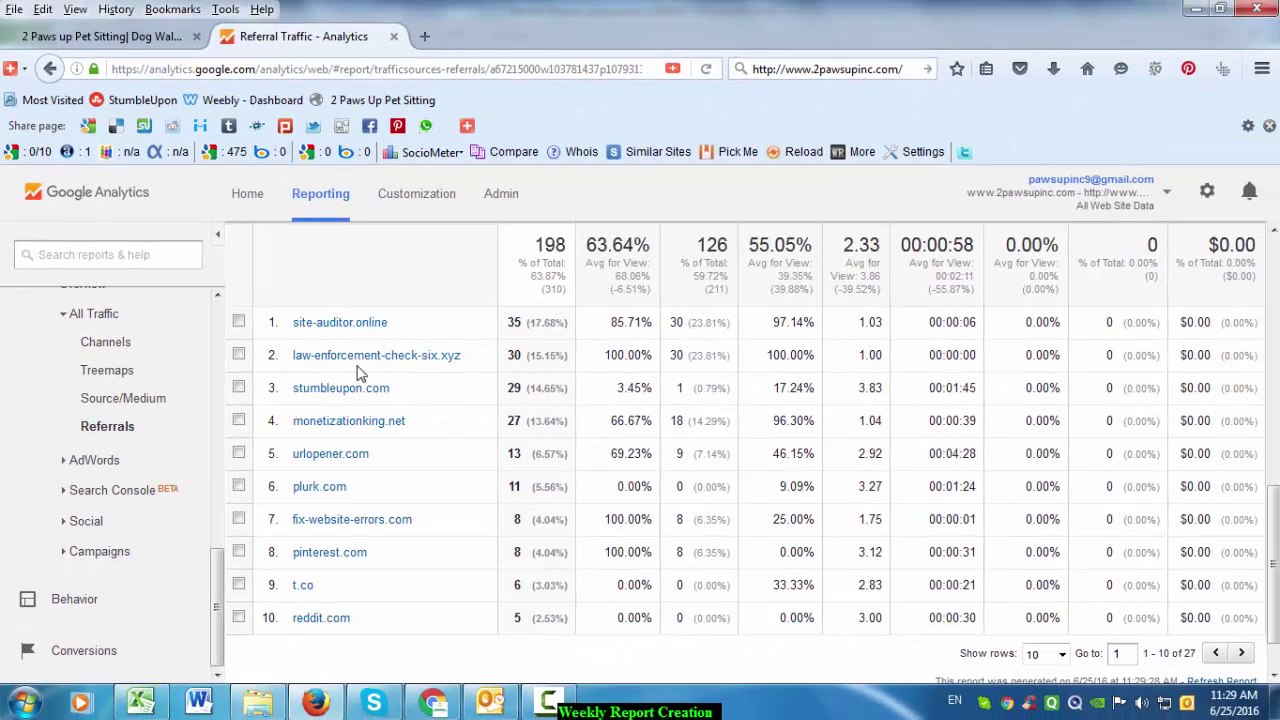
scroll(449, 563, "down", 1)
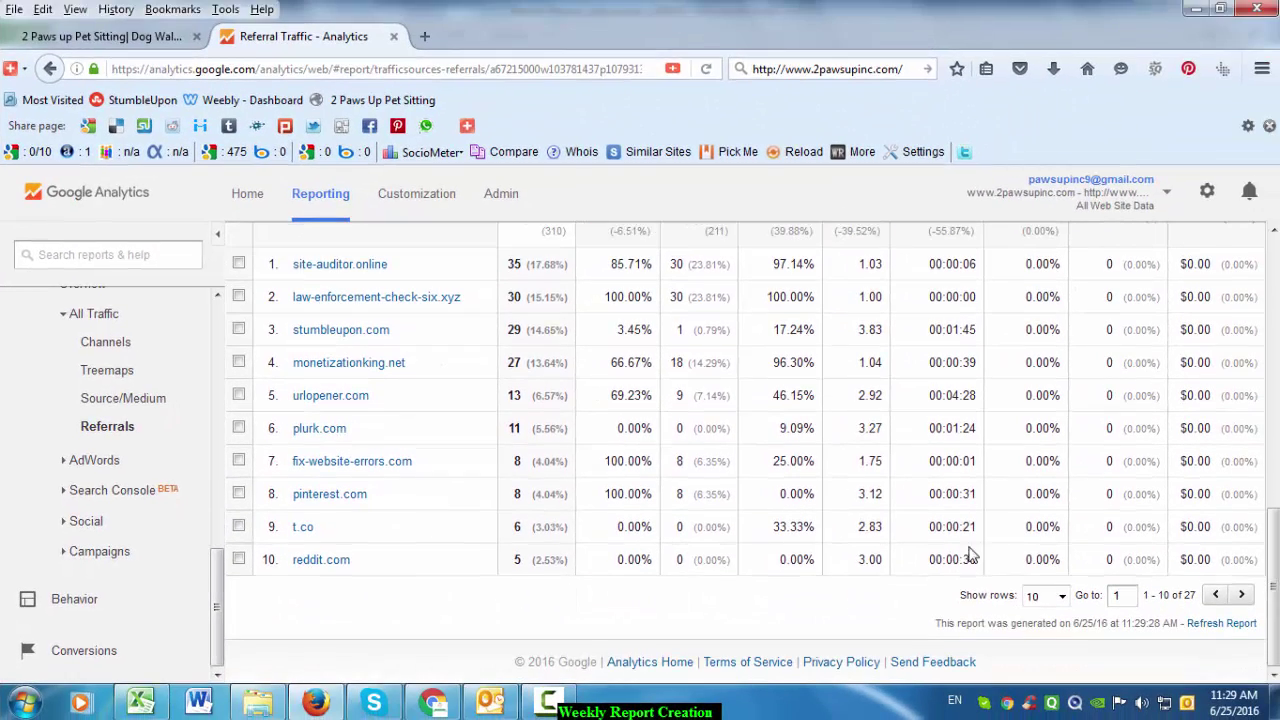
left_click(1060, 596)
left_click(1034, 479)
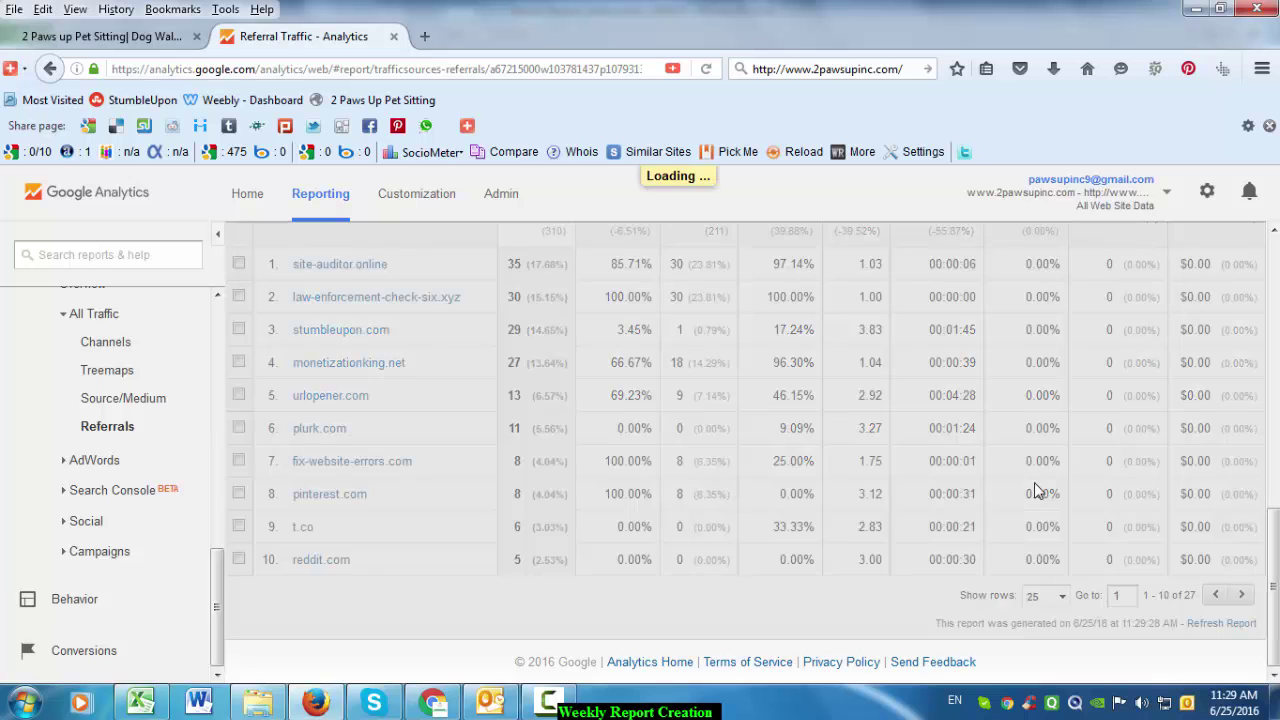
- Export the Referral Traffic report for Jun 18 to Jun 24, 2016 as CSV and open it in Microsoft Excel
scroll(413, 368, "up", 10)
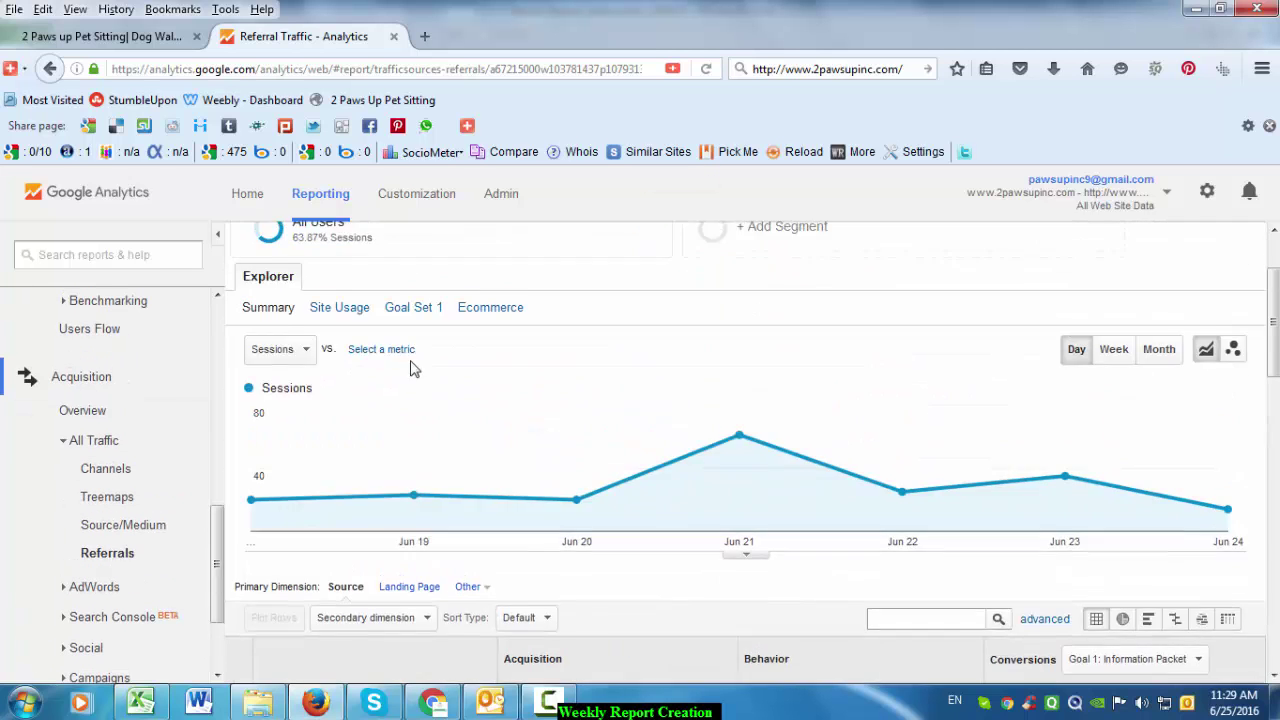
scroll(413, 368, "up", 1)
left_click(388, 288)
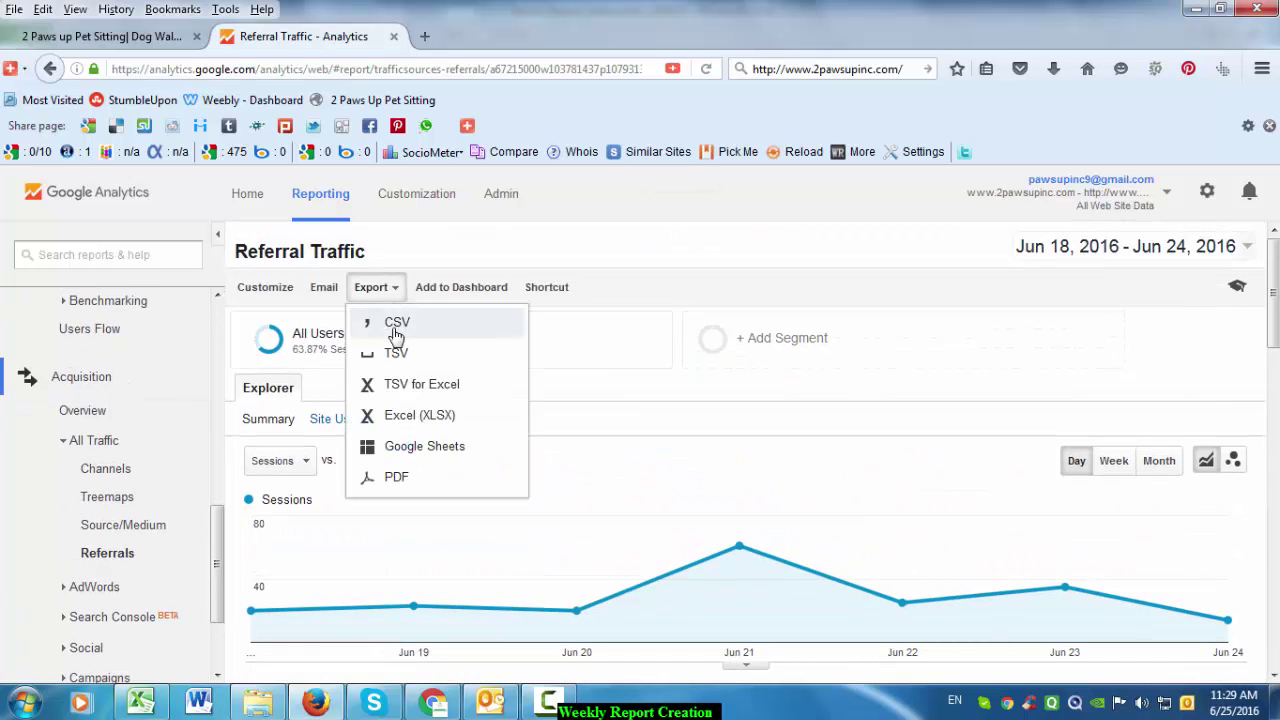
left_click(397, 325)
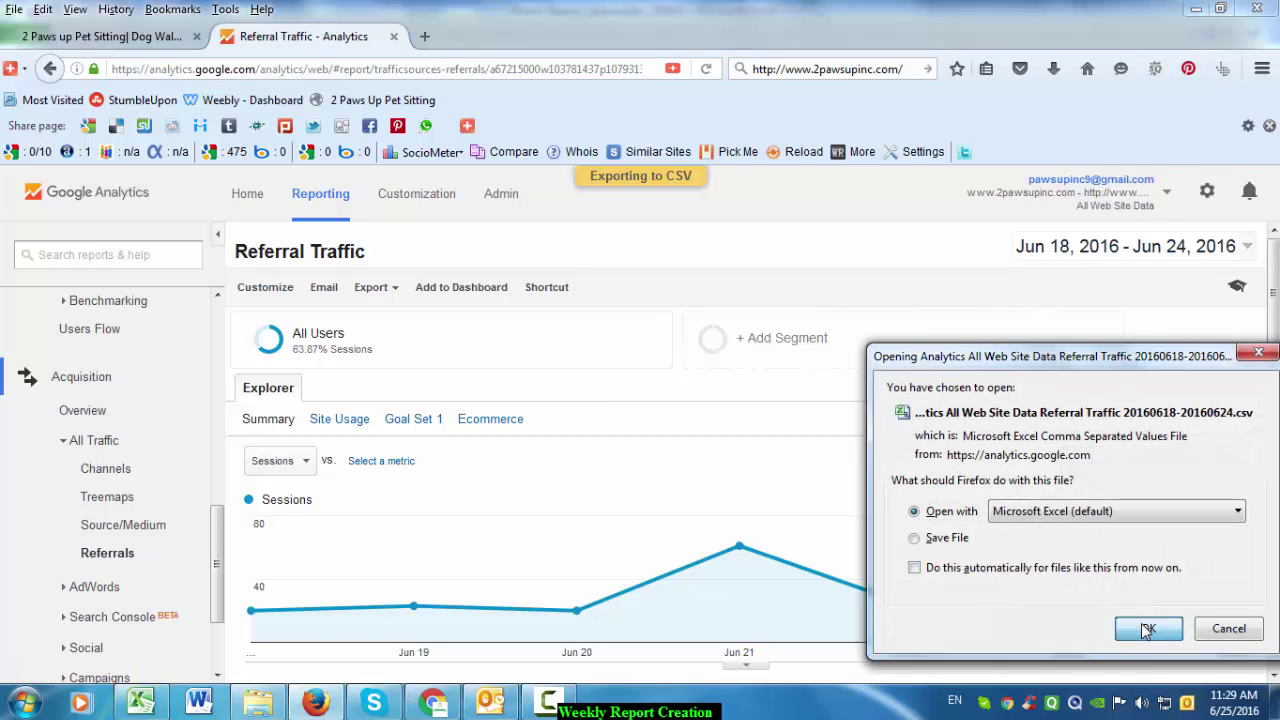
left_click(1148, 628)
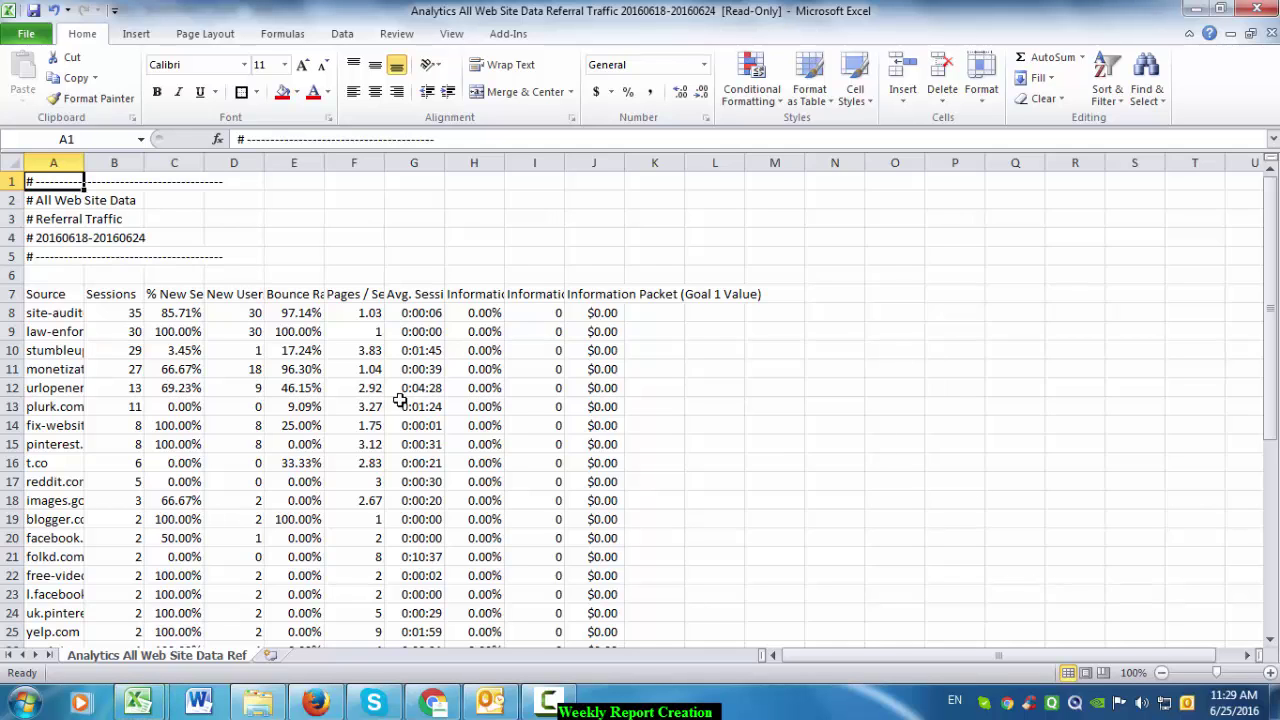
- Widen the Source column A in the exported referral CSV so that full domain names fit
left_click_drag(83, 164, 227, 209)
left_click(143, 404)
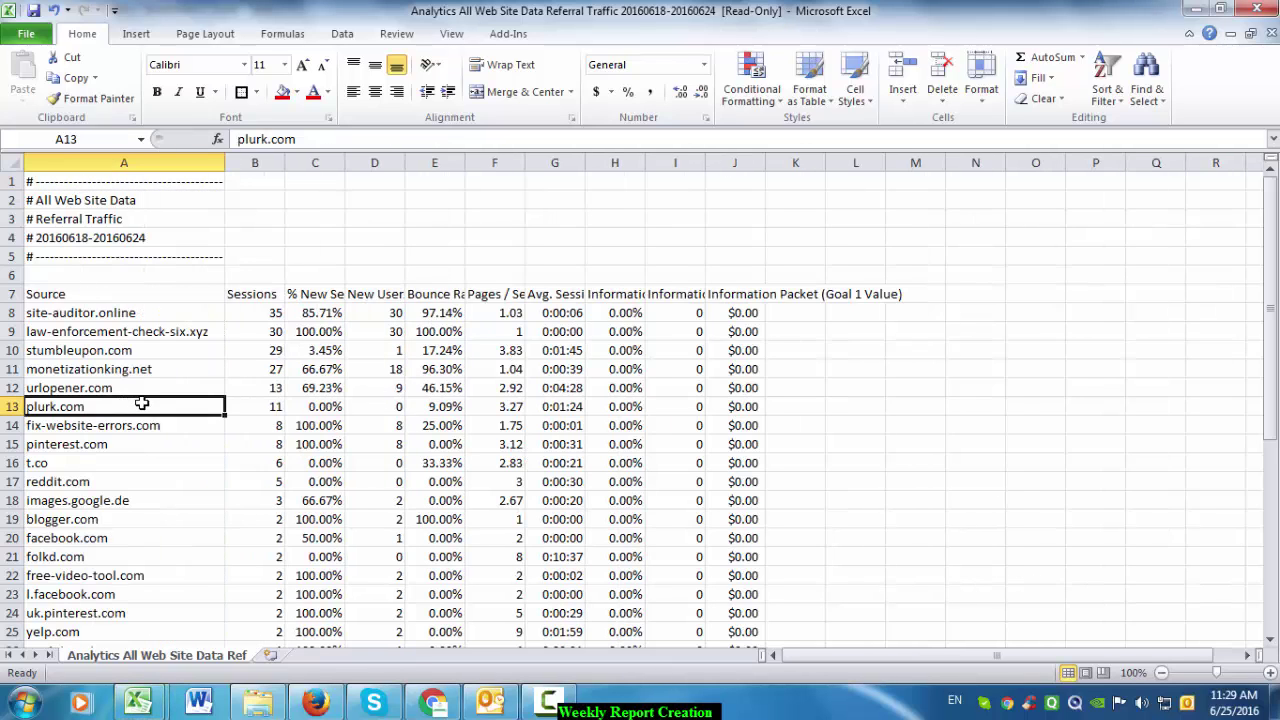
key("alt+Tab")
left_click(273, 339)
scroll(265, 342, "up", 3)
key("alt+Tab")
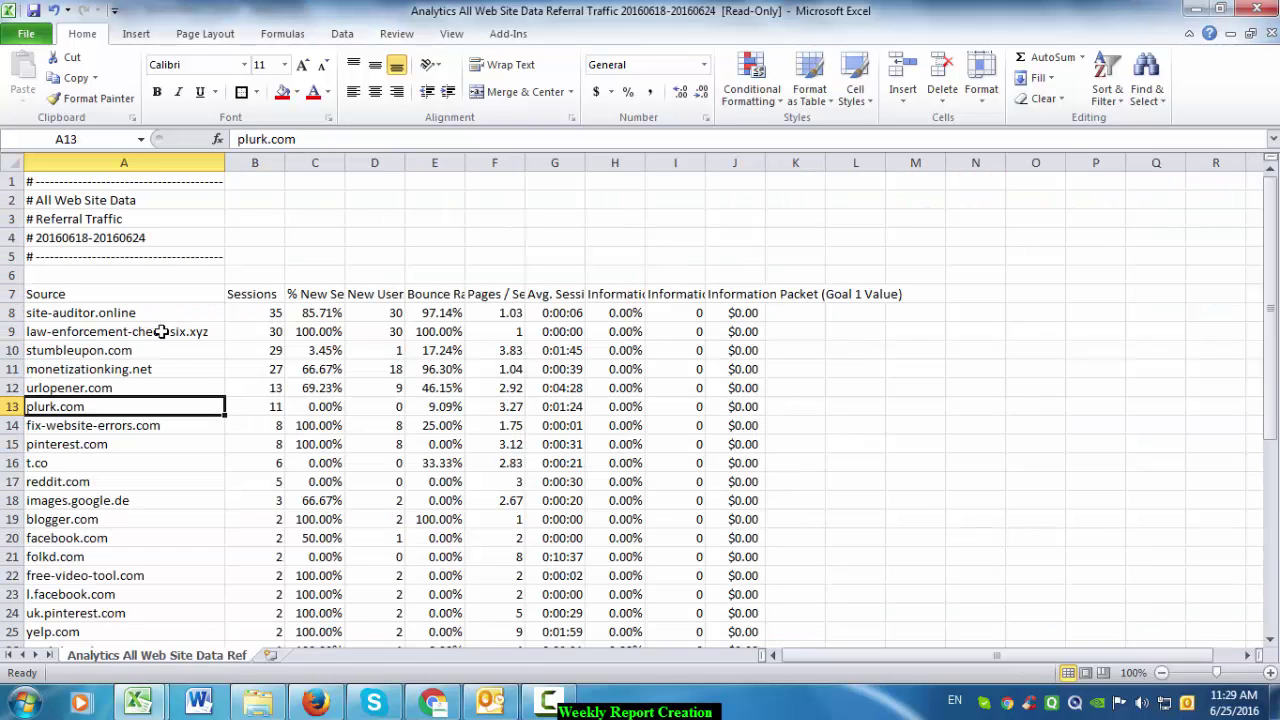
- Delete the site-auditor.online and law-enforcement-check-six.xyz rows from the exported referral data
left_click(195, 318)
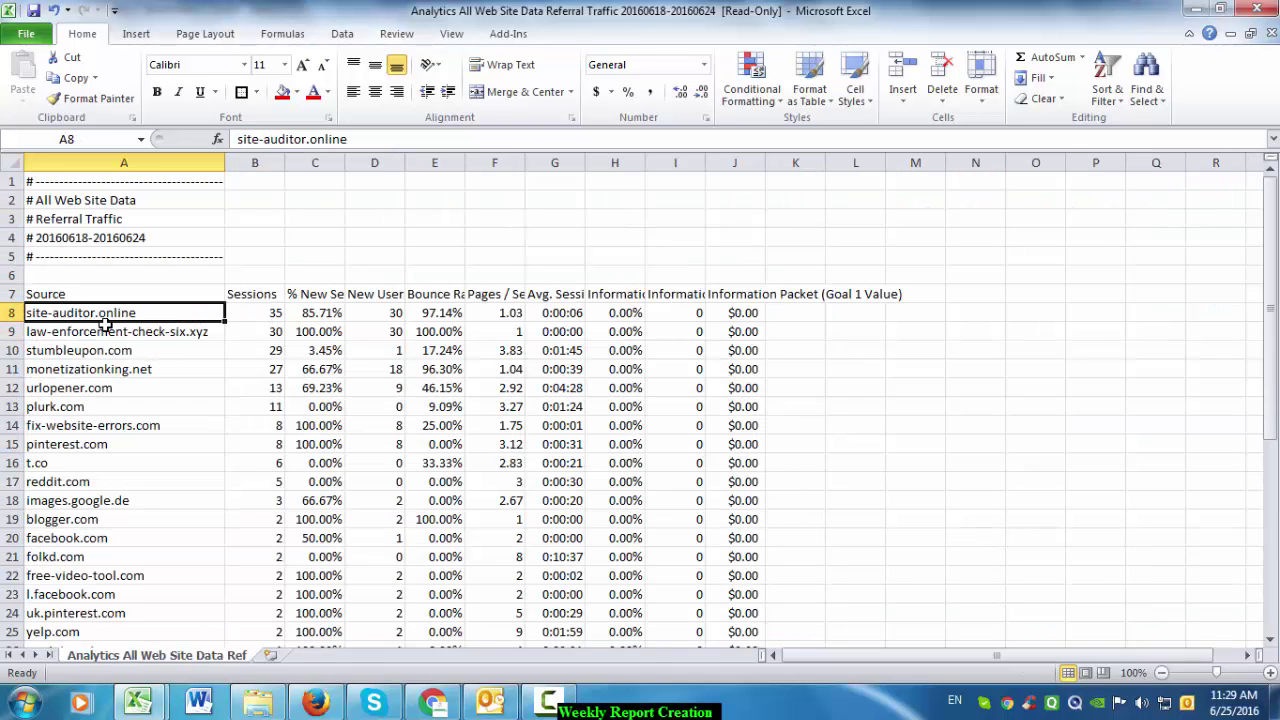
left_click(8, 313)
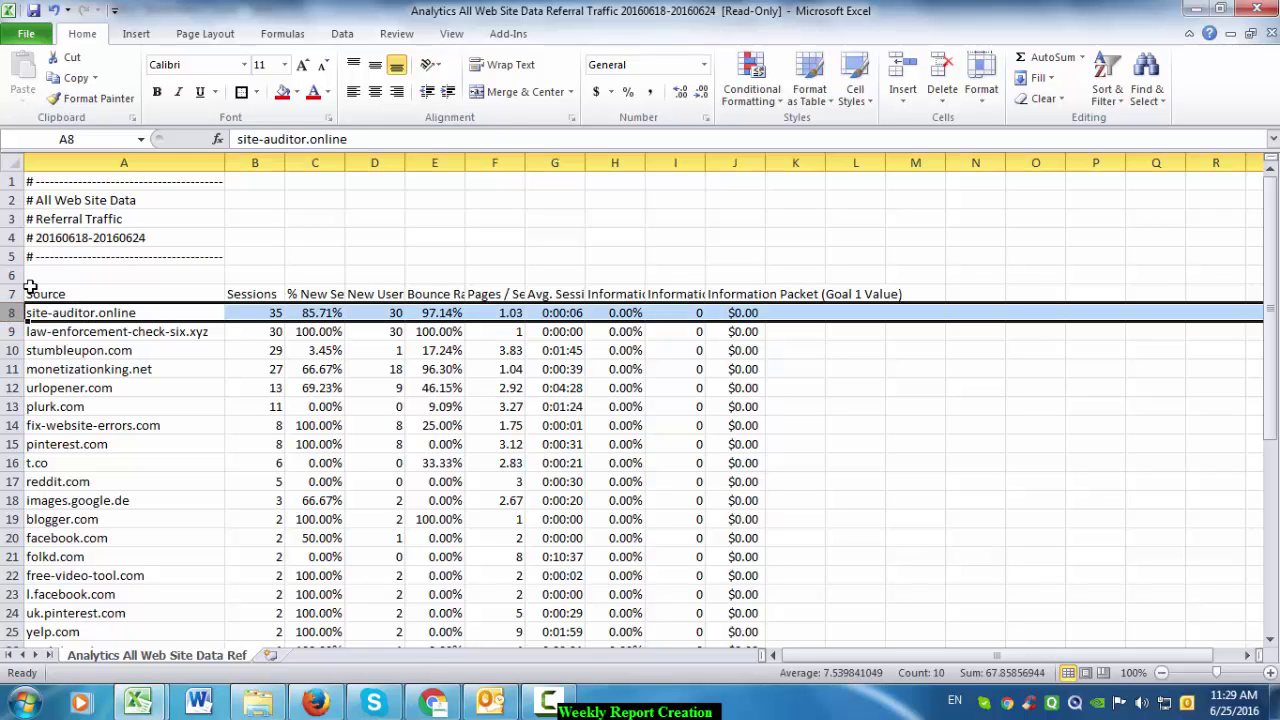
key("ctrl+minus")
key("ctrl+minus")
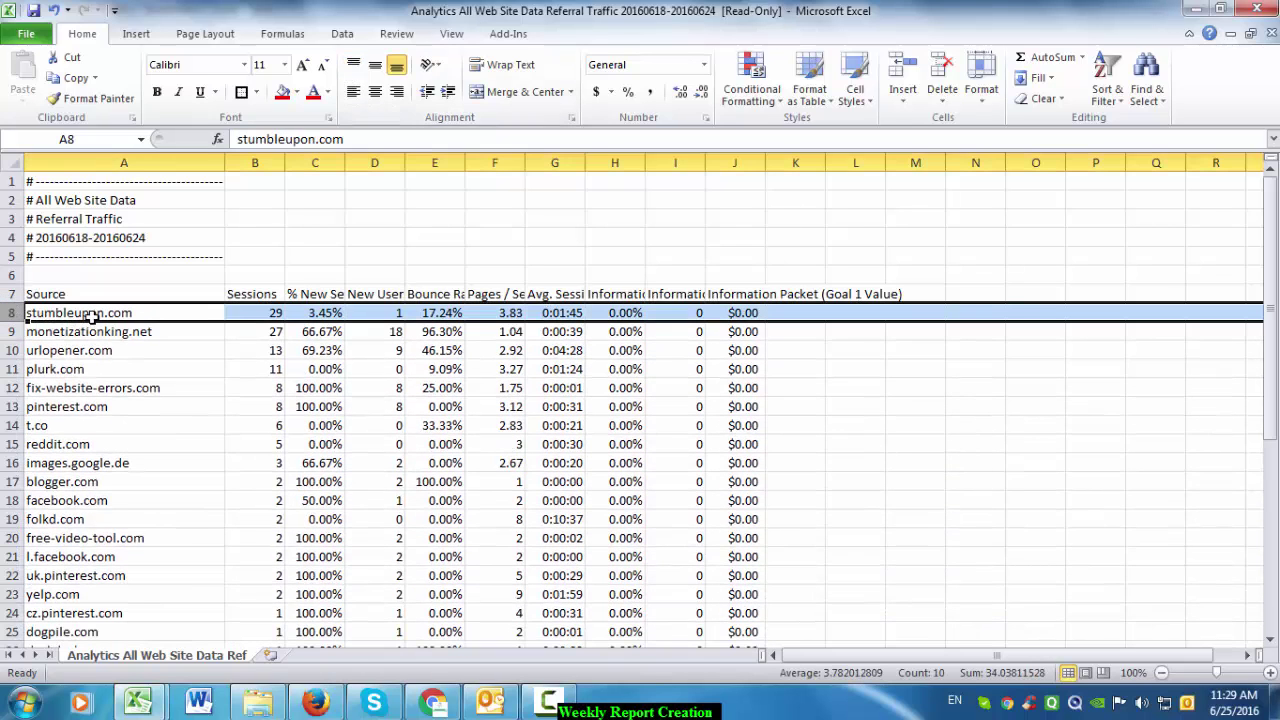
- Delete the monetizationking.net and urlopener.com rows from the exported referral data
left_click(92, 315)
left_click(138, 333)
left_click(128, 349)
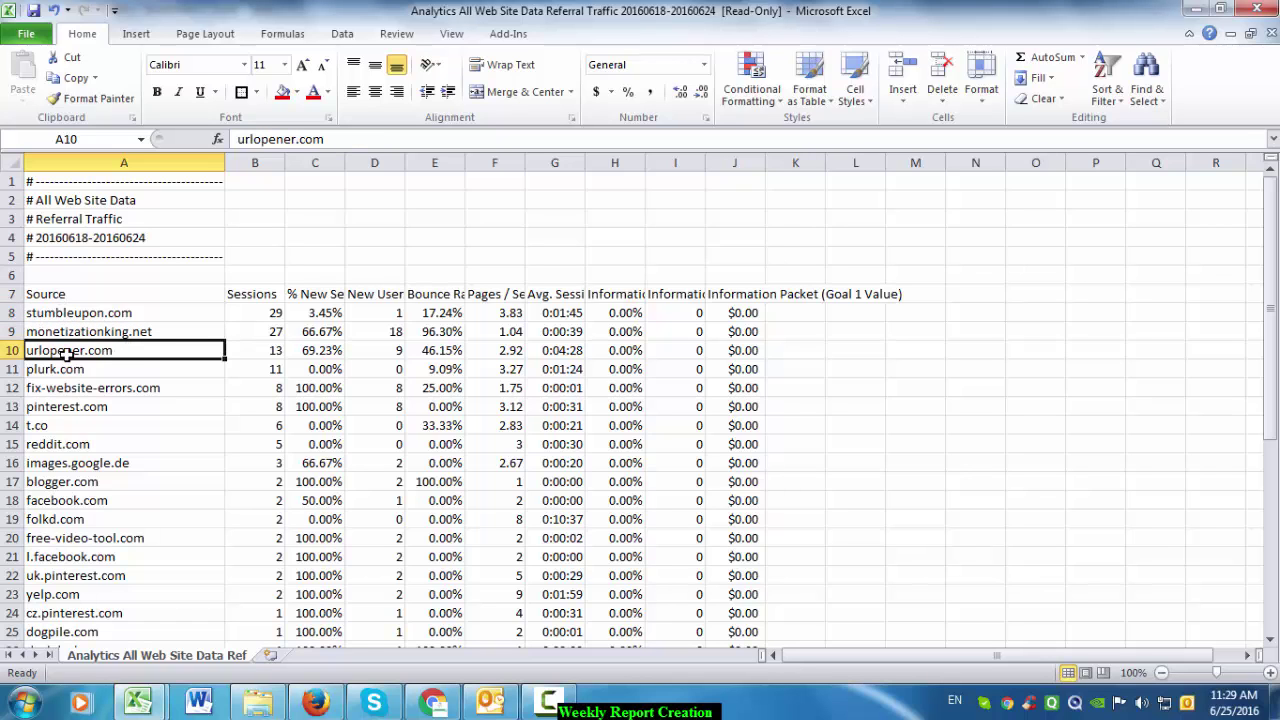
left_click(8, 331)
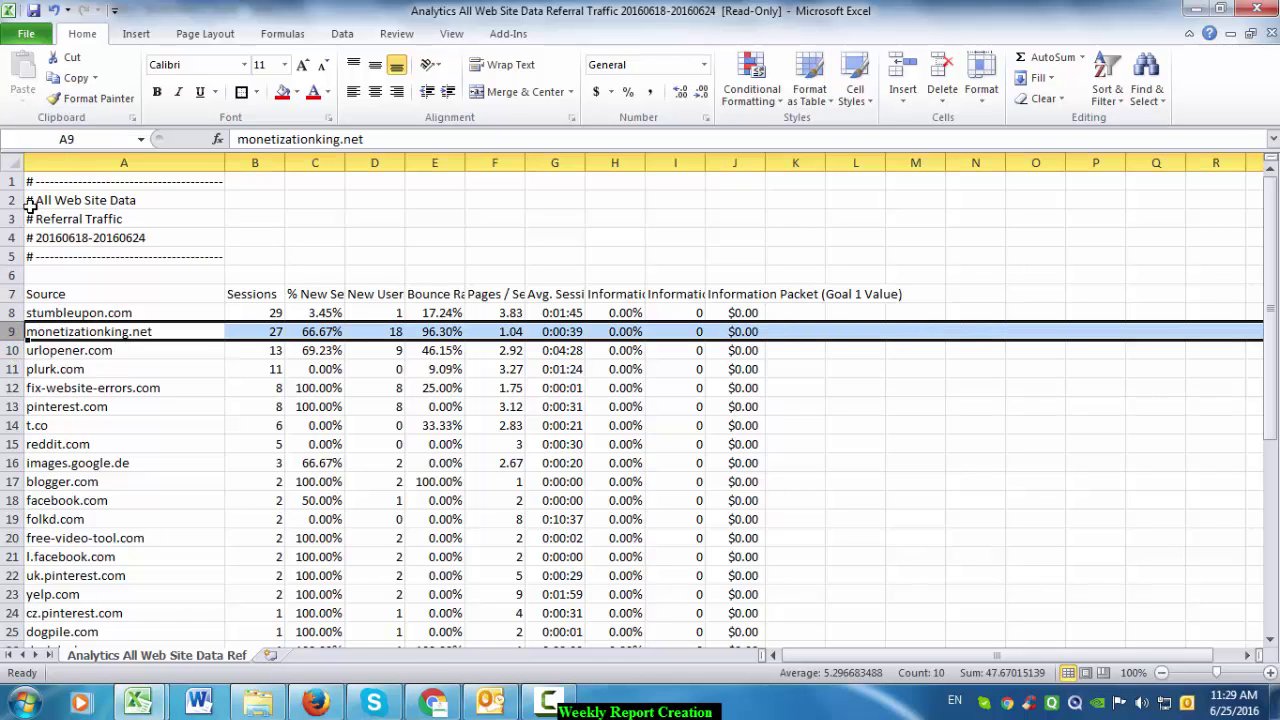
key("ctrl+minus")
key("ctrl+minus")
- Delete the fix-website-errors.com and t.co rows from the exported referral data
left_click(48, 350)
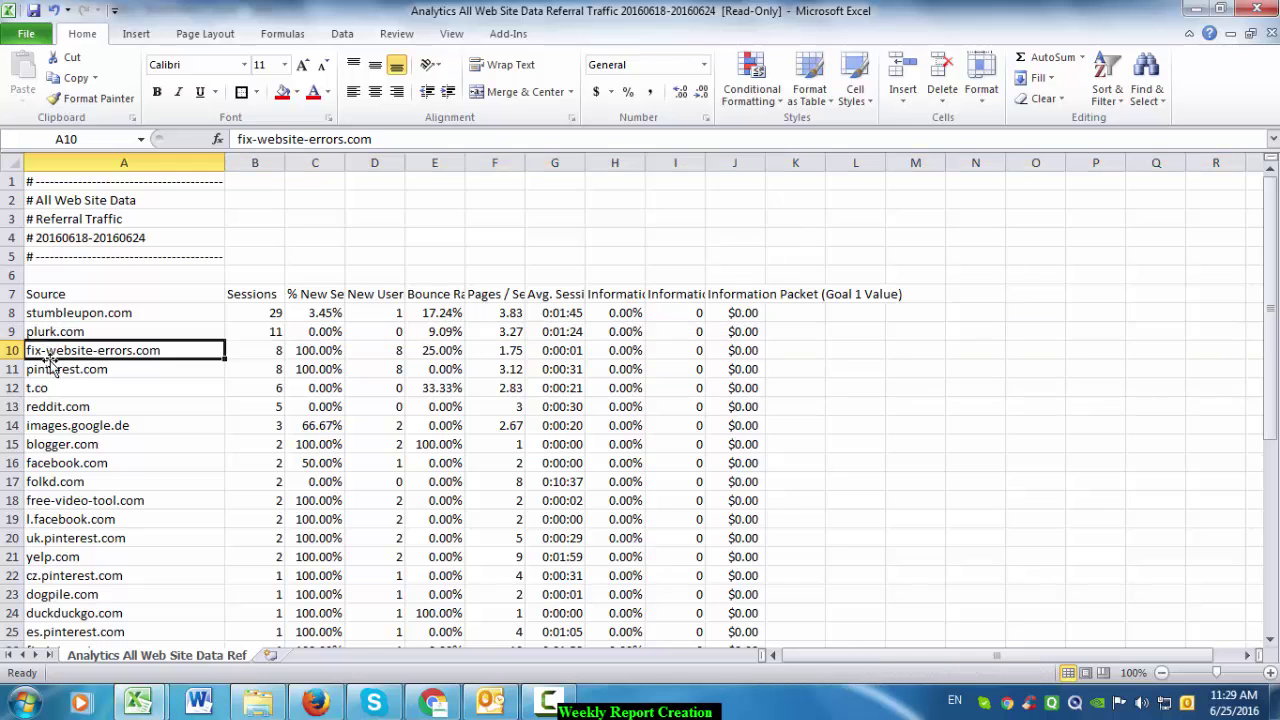
left_click(8, 350)
key("ctrl+minus")
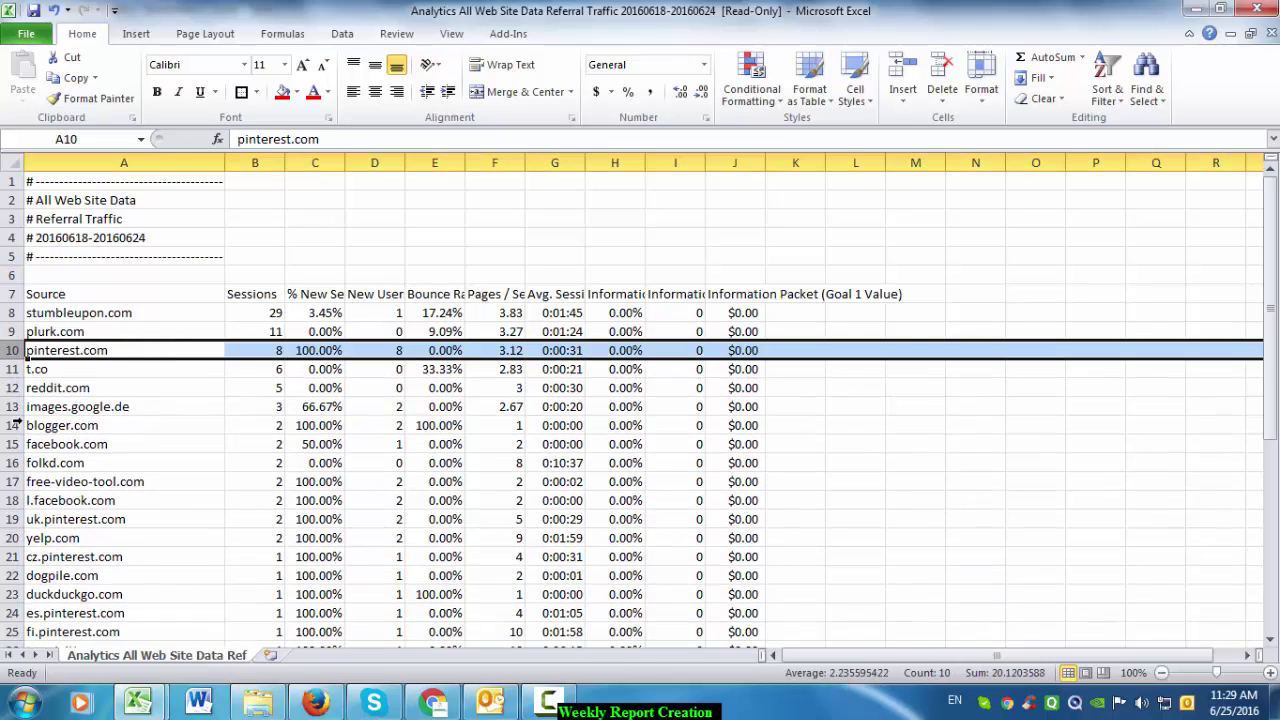
left_click(11, 369)
key("ctrl+minus")
- Delete the images.google.de, free-video-tool.com and dogpile.com rows from the exported referral data
left_click(45, 403)
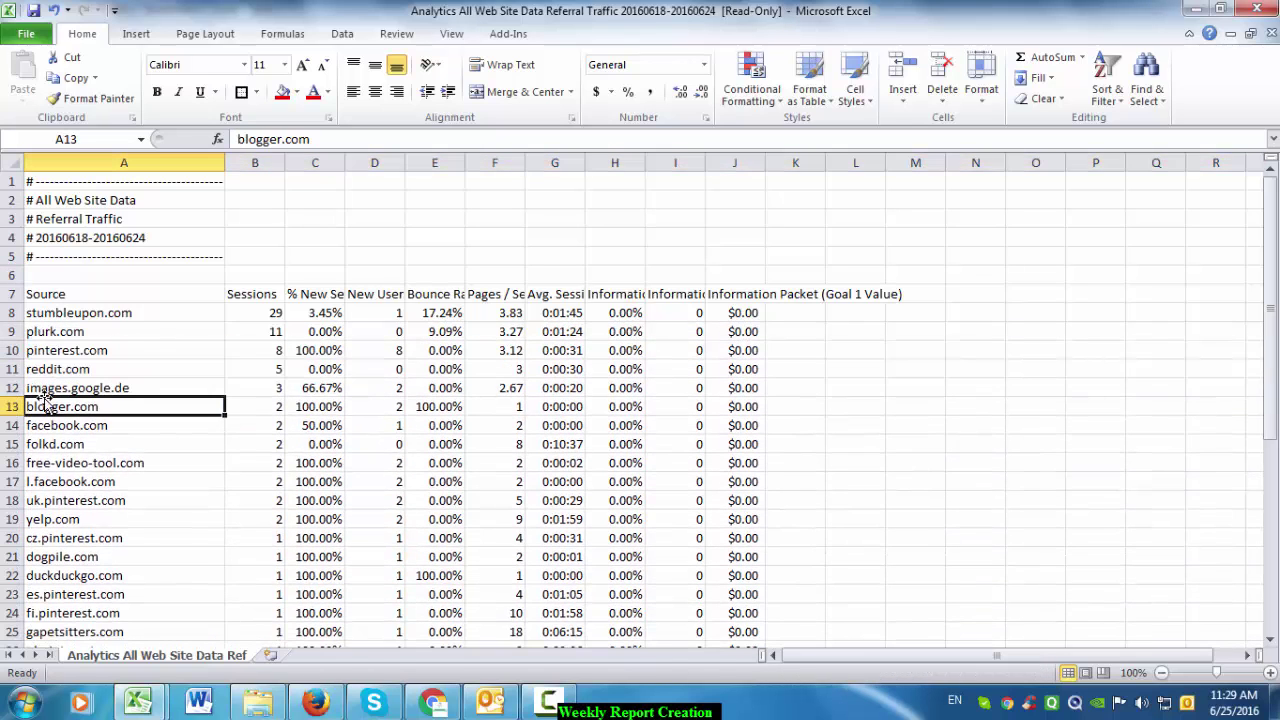
left_click(11, 387)
key("ctrl+minus")
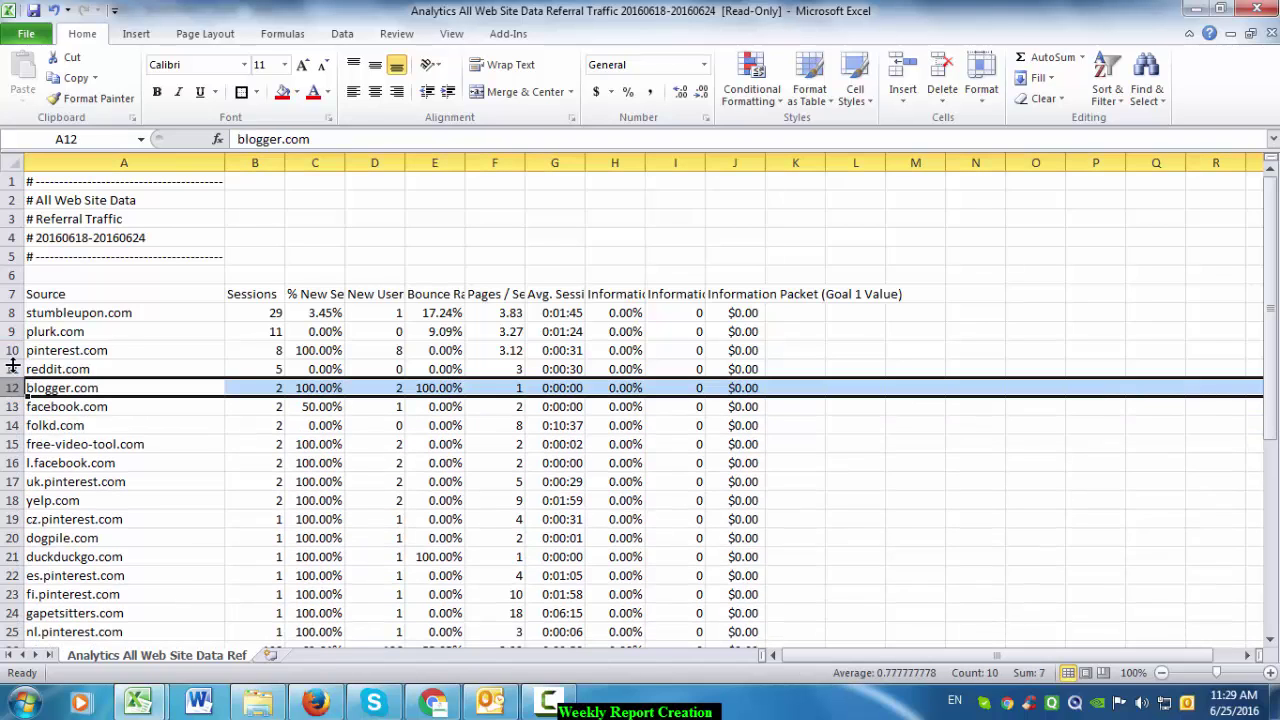
left_click(108, 448)
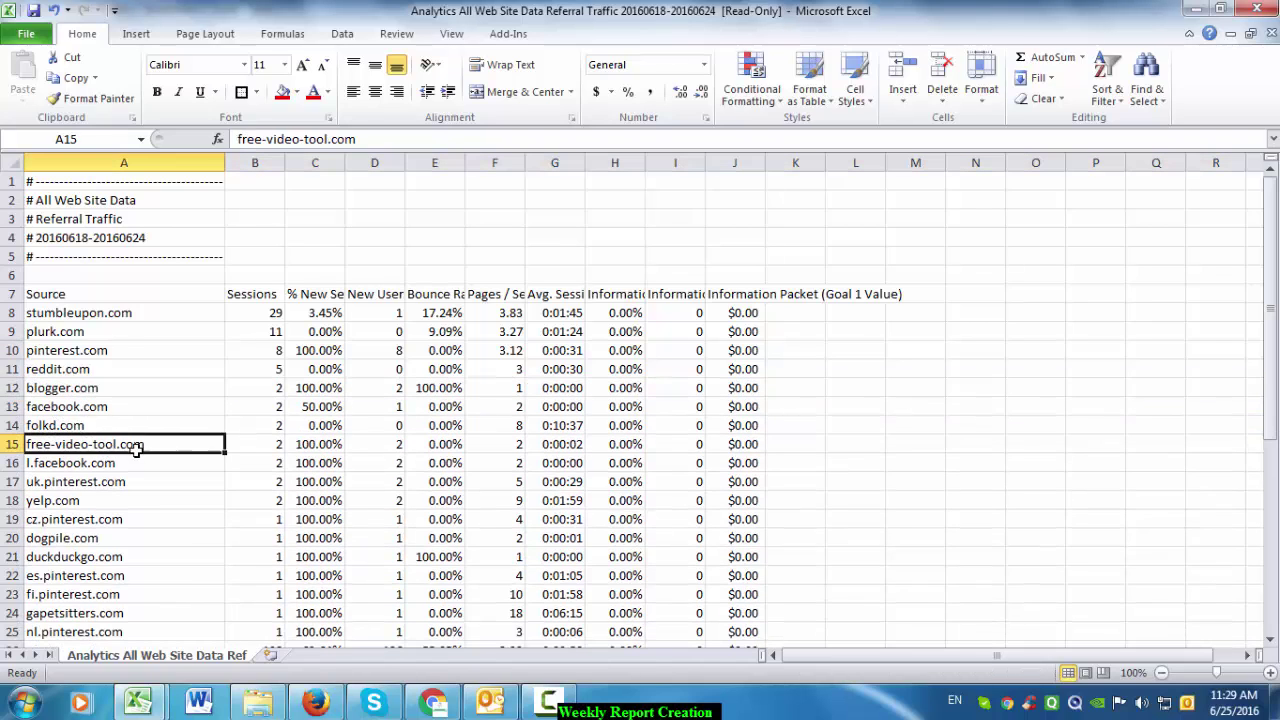
left_click(11, 444)
key("ctrl+minus")
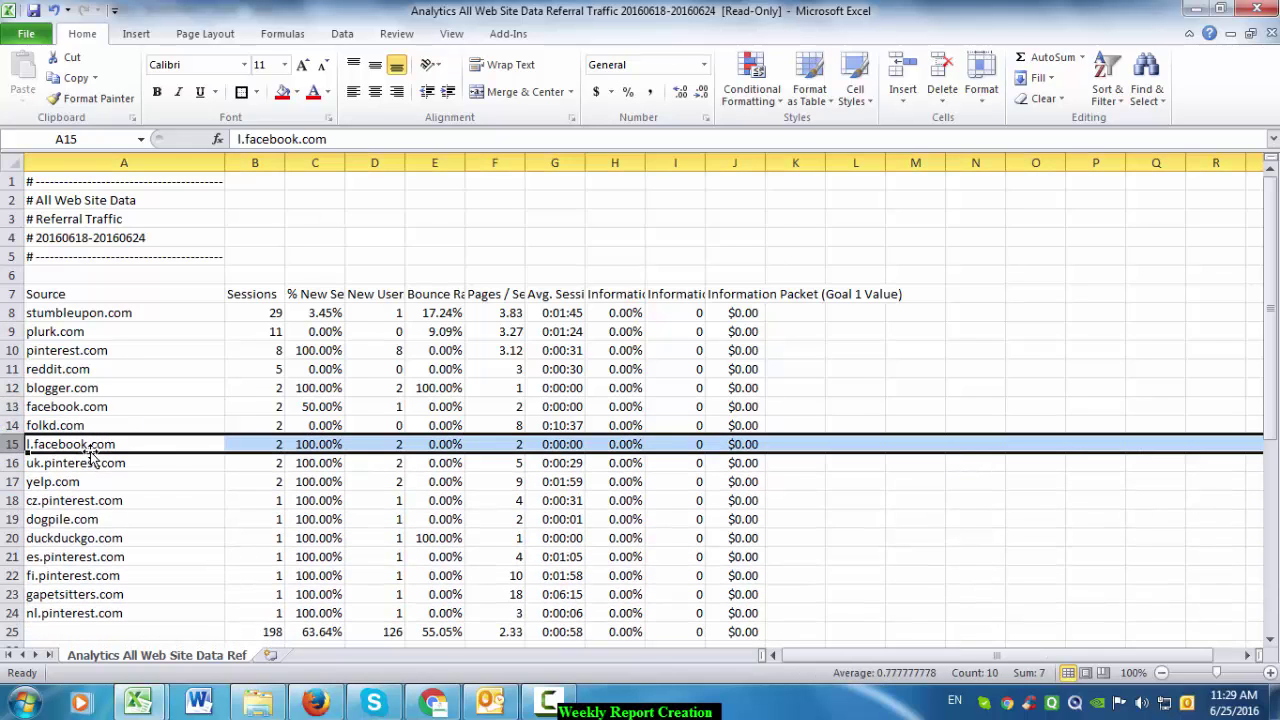
left_click(6, 520)
key("ctrl+minus")
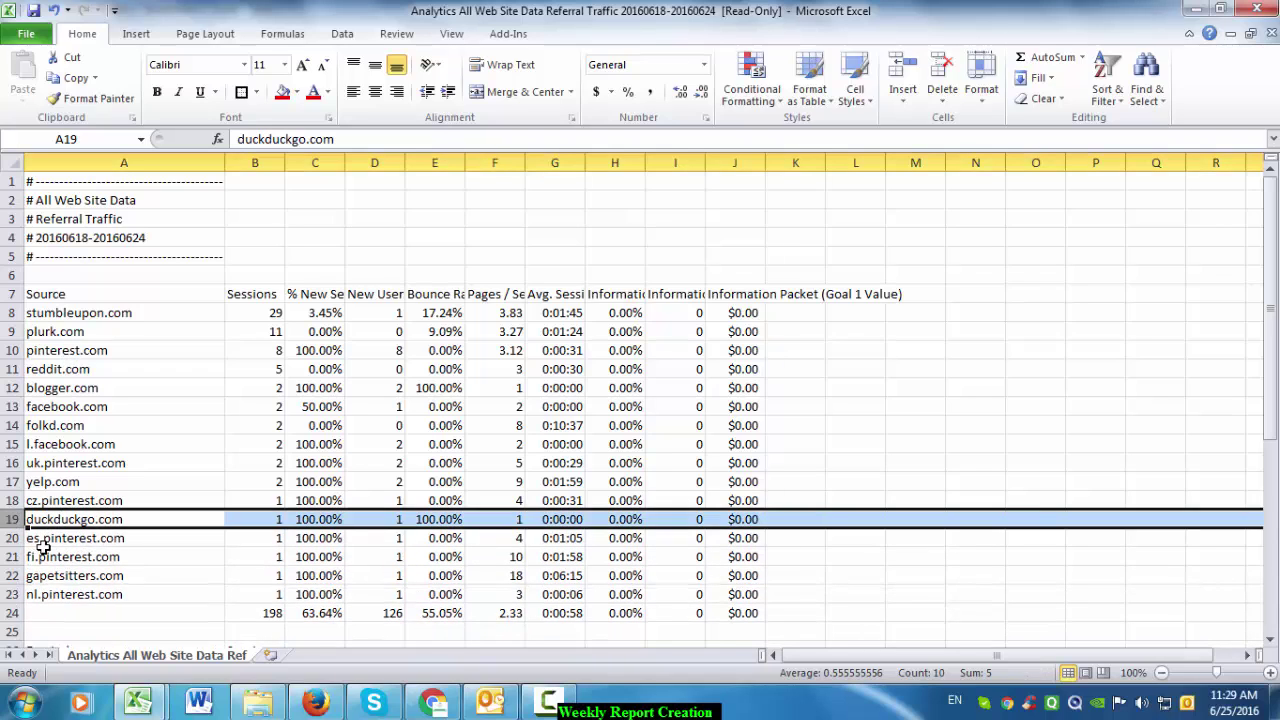
- Copy the source, sessions and % new sessions data in A8:C23 into the weekly report's Referral Traffic table starting at A95
left_click_drag(101, 318, 321, 594)
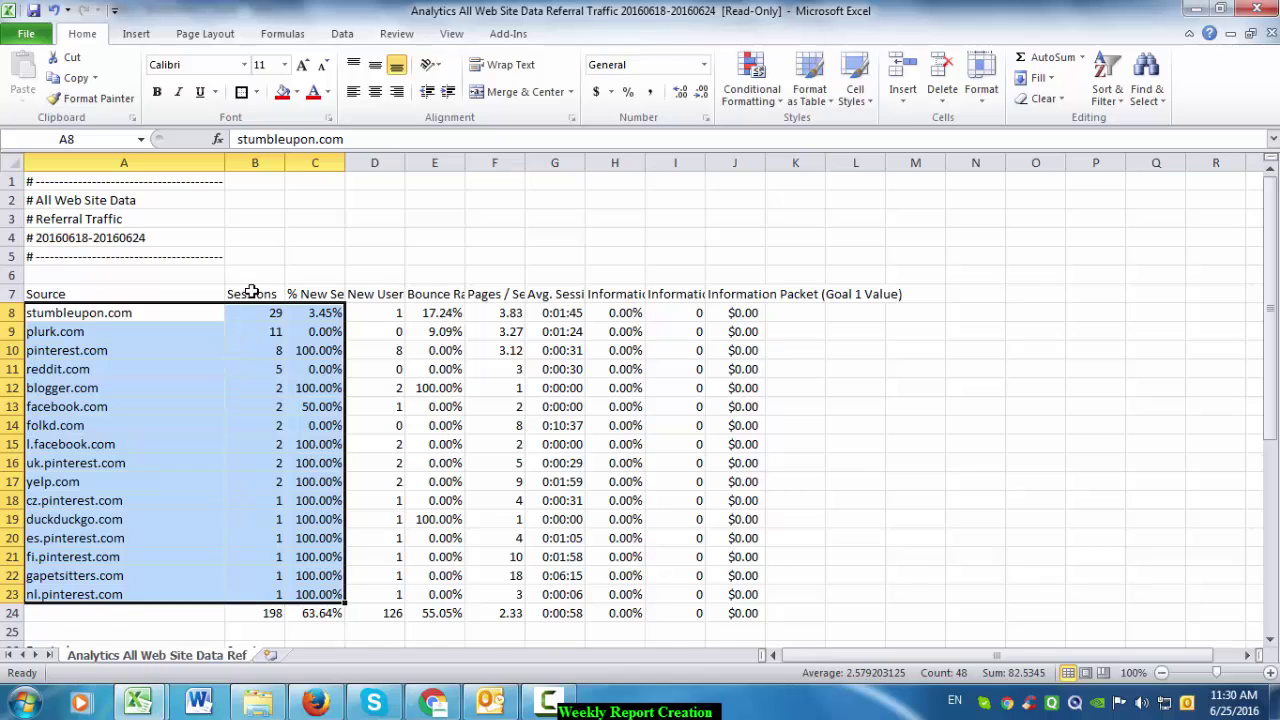
left_click(252, 293)
left_click(323, 293)
left_click_drag(150, 322, 293, 594)
left_click(277, 369)
key("ctrl+c")
key("ctrl+Tab")
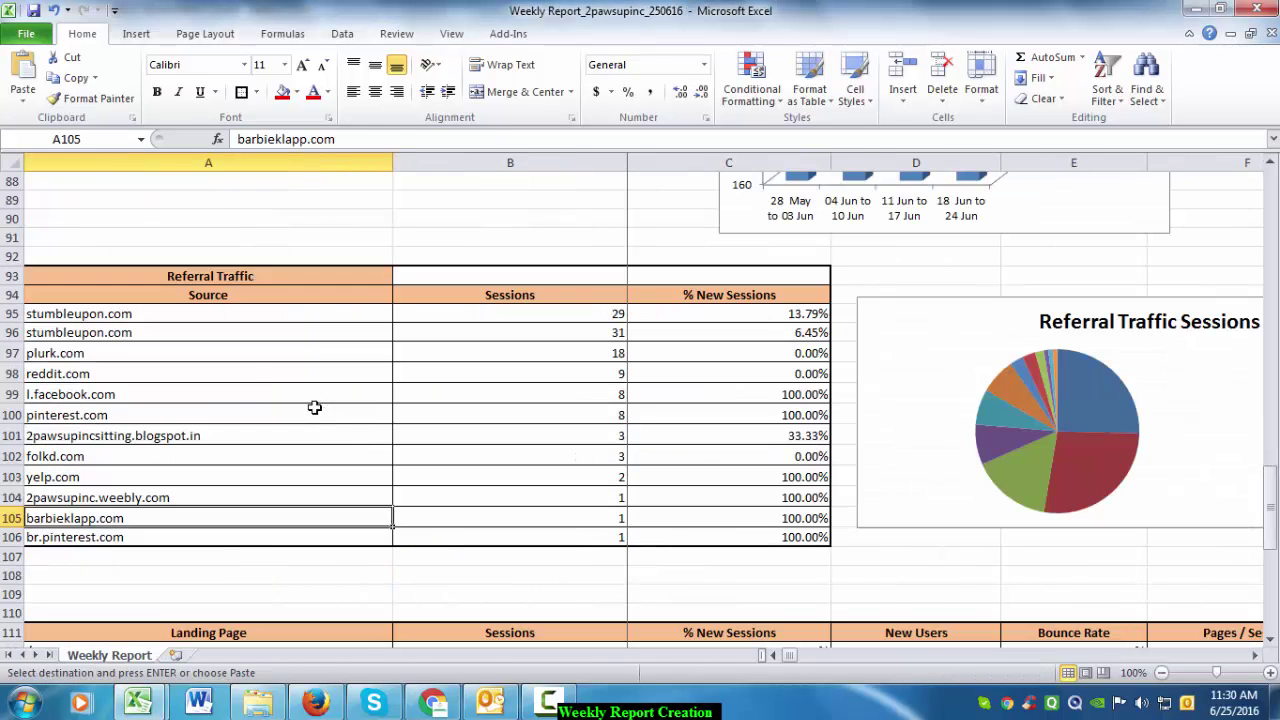
left_click(325, 319)
key("ctrl+v")
scroll(472, 362, "down", 4)
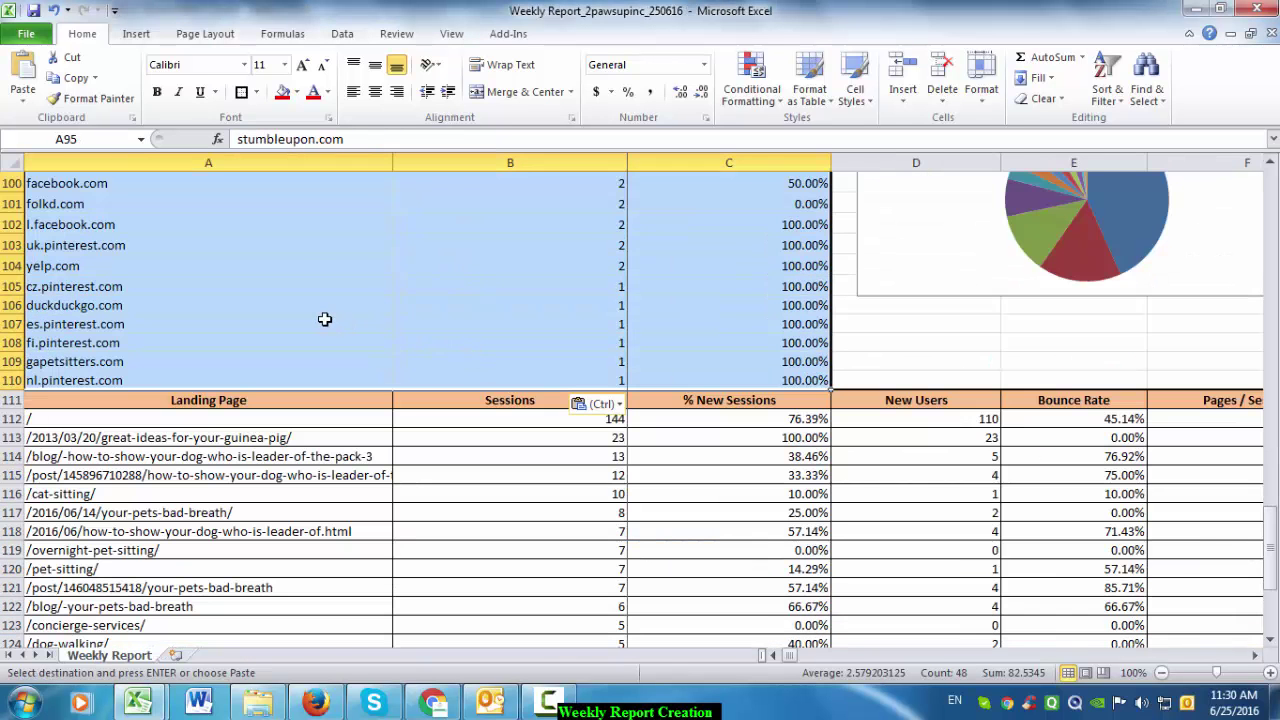
scroll(325, 319, "up", 4)
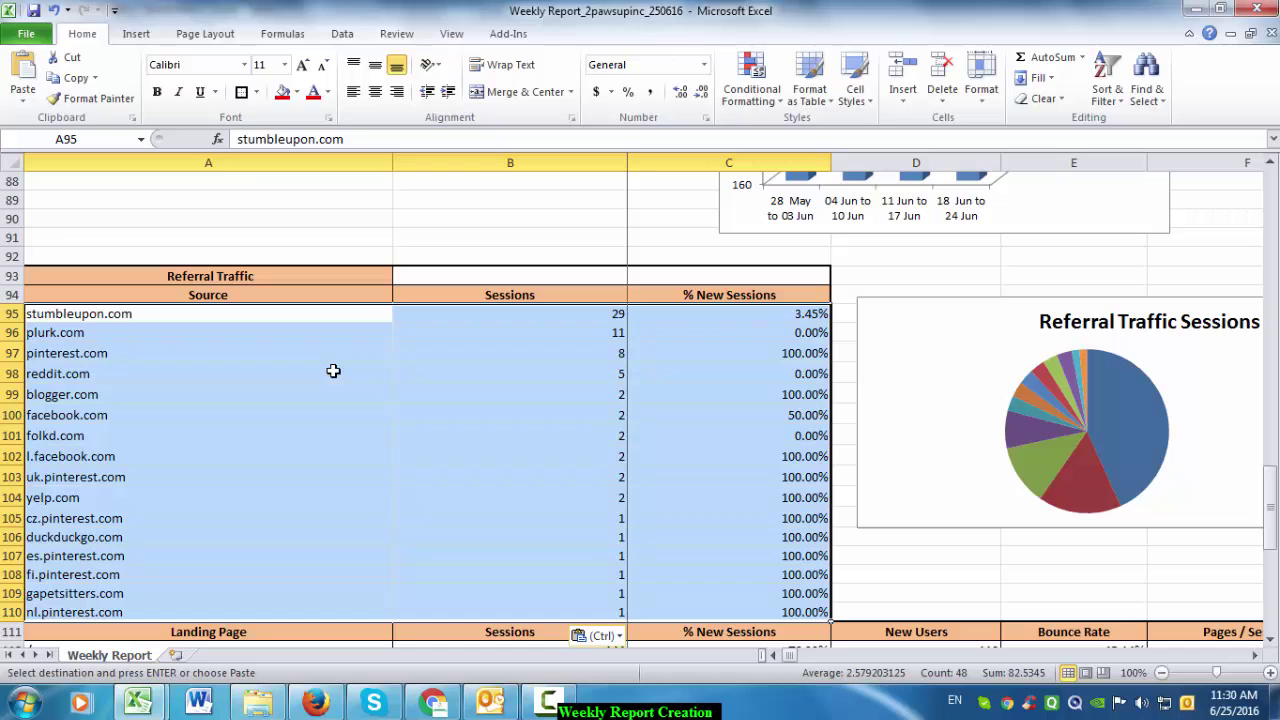
- Undo the last paste into the weekly report's Referral Traffic table
key("ctrl+z")
left_click(333, 367)
key("ctrl+Tab")
key("ctrl+s")
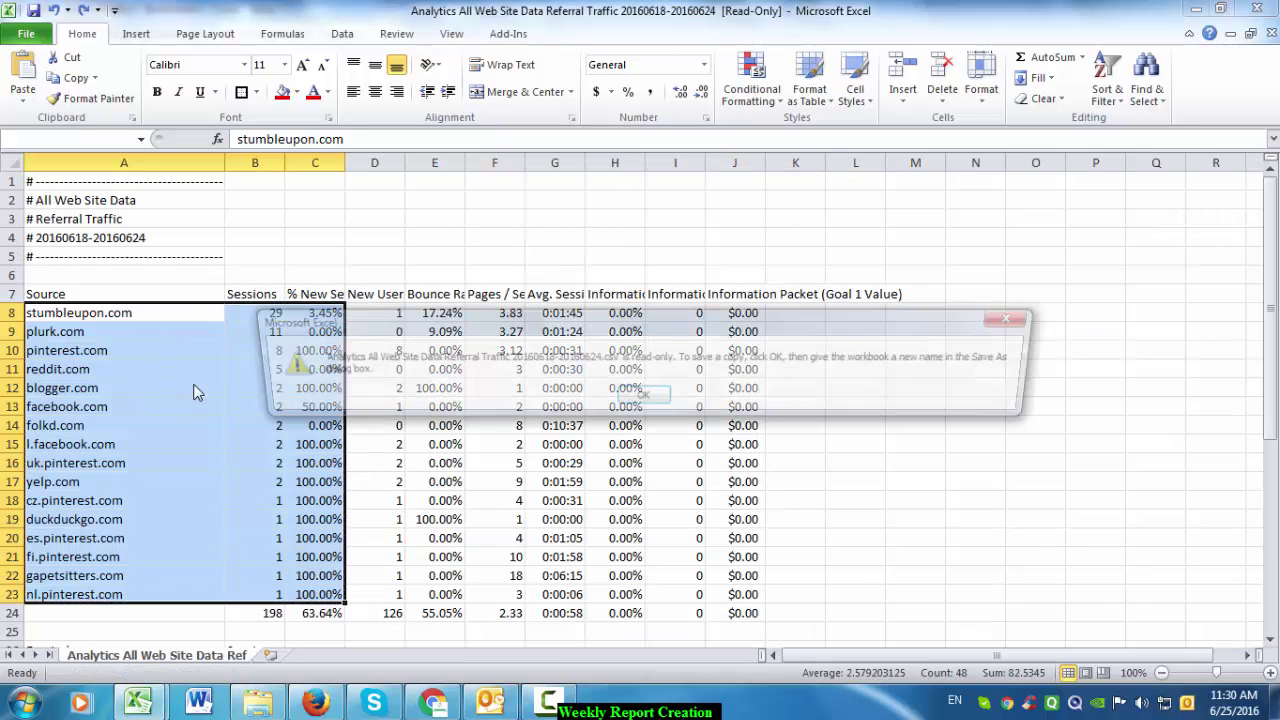
left_click(1020, 320)
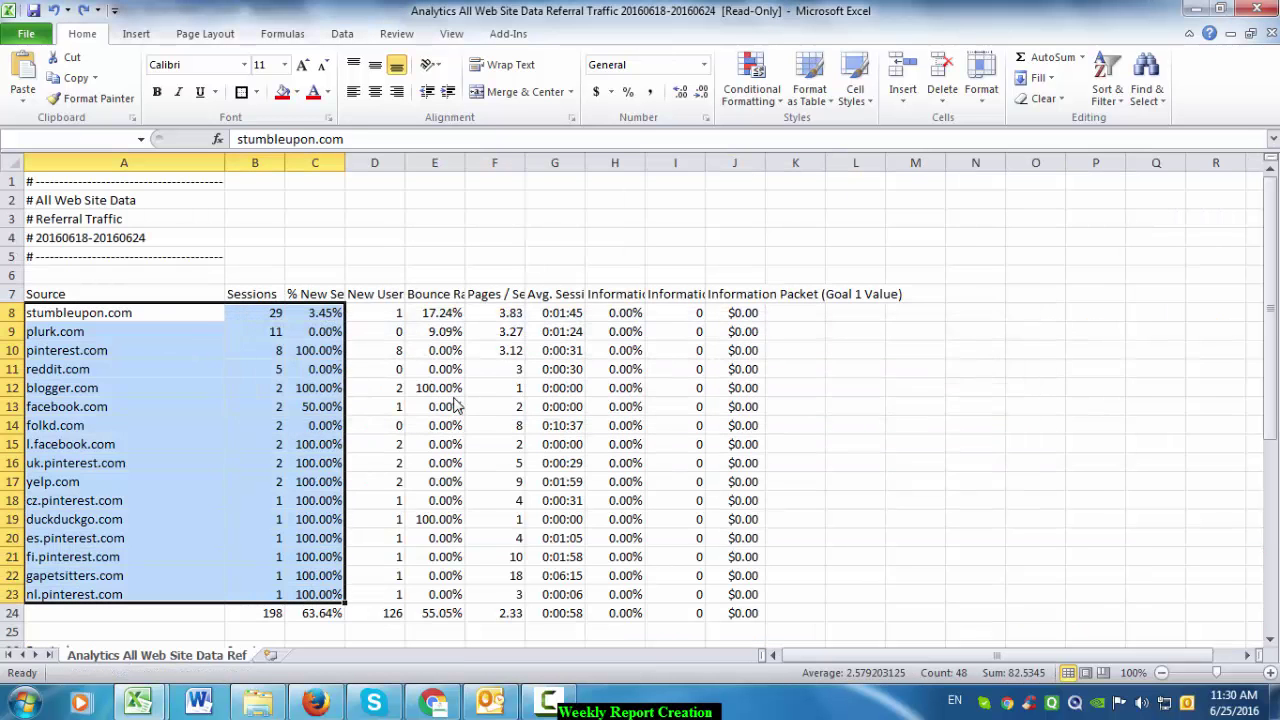
left_click(615, 10)
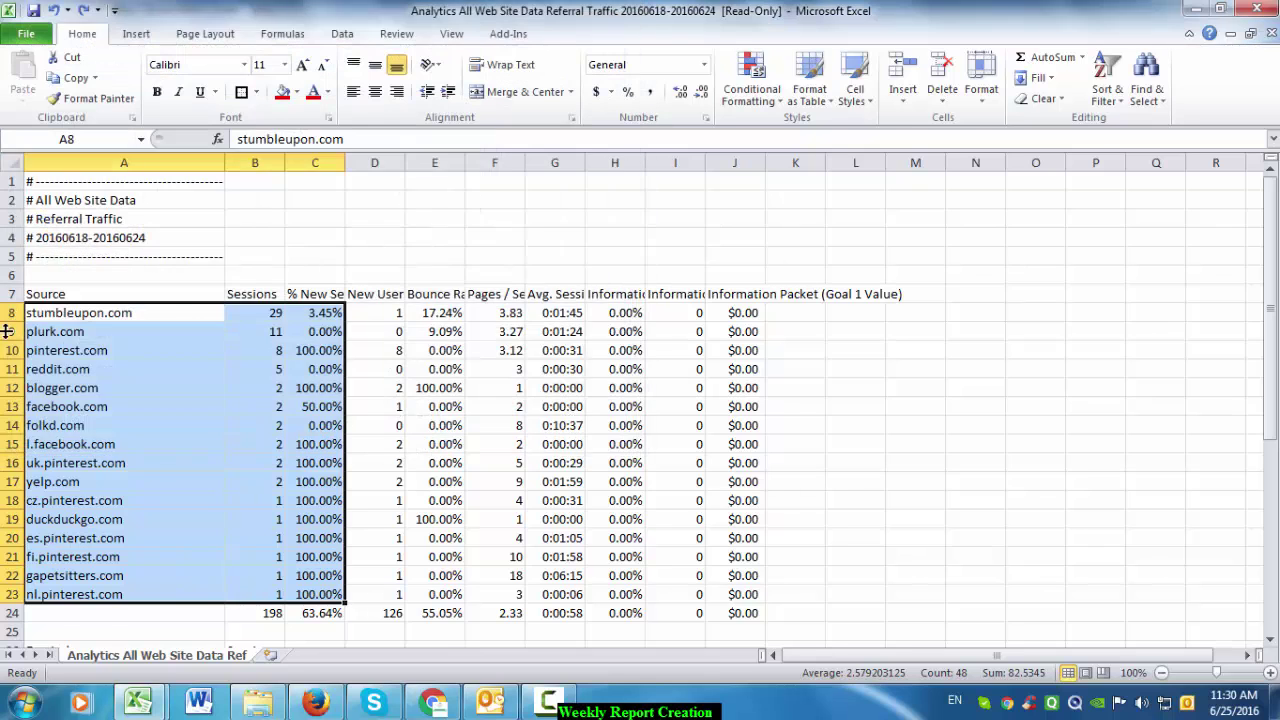
key("ctrl+Tab")
left_click(137, 497)
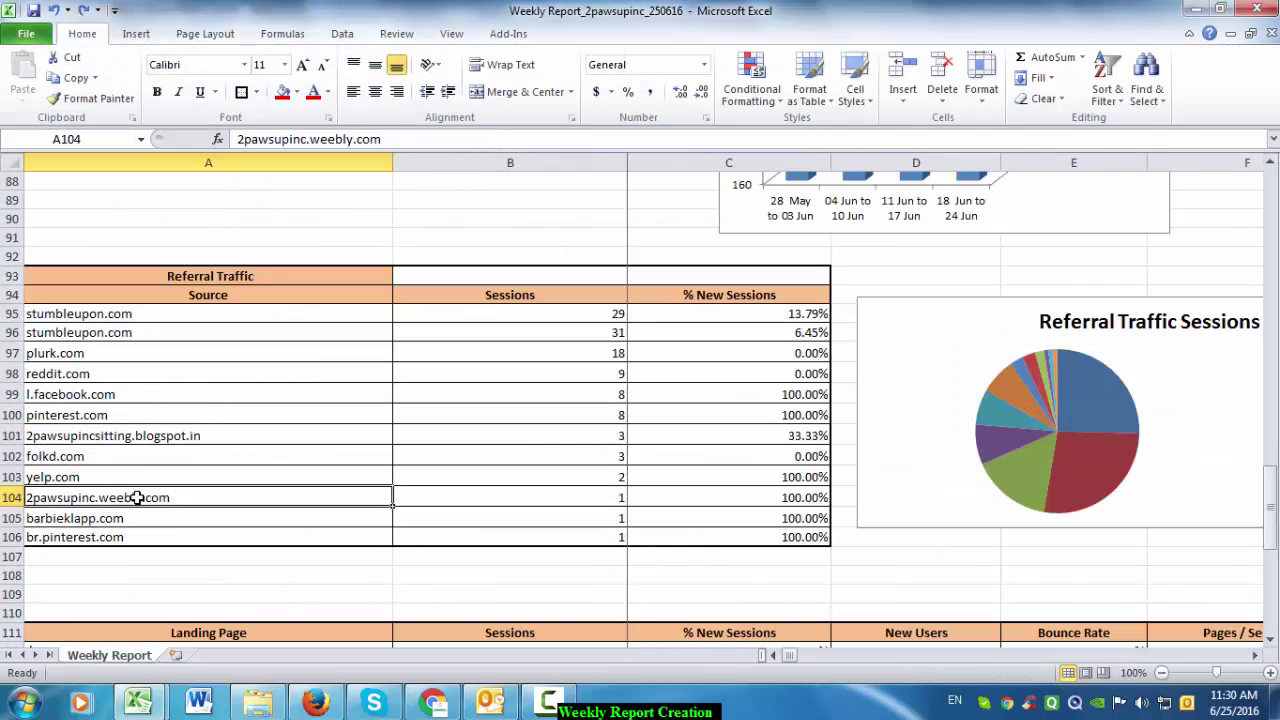
- Insert five blank rows between the Referral Traffic and Landing Page tables
left_click(12, 557)
left_click(10, 593)
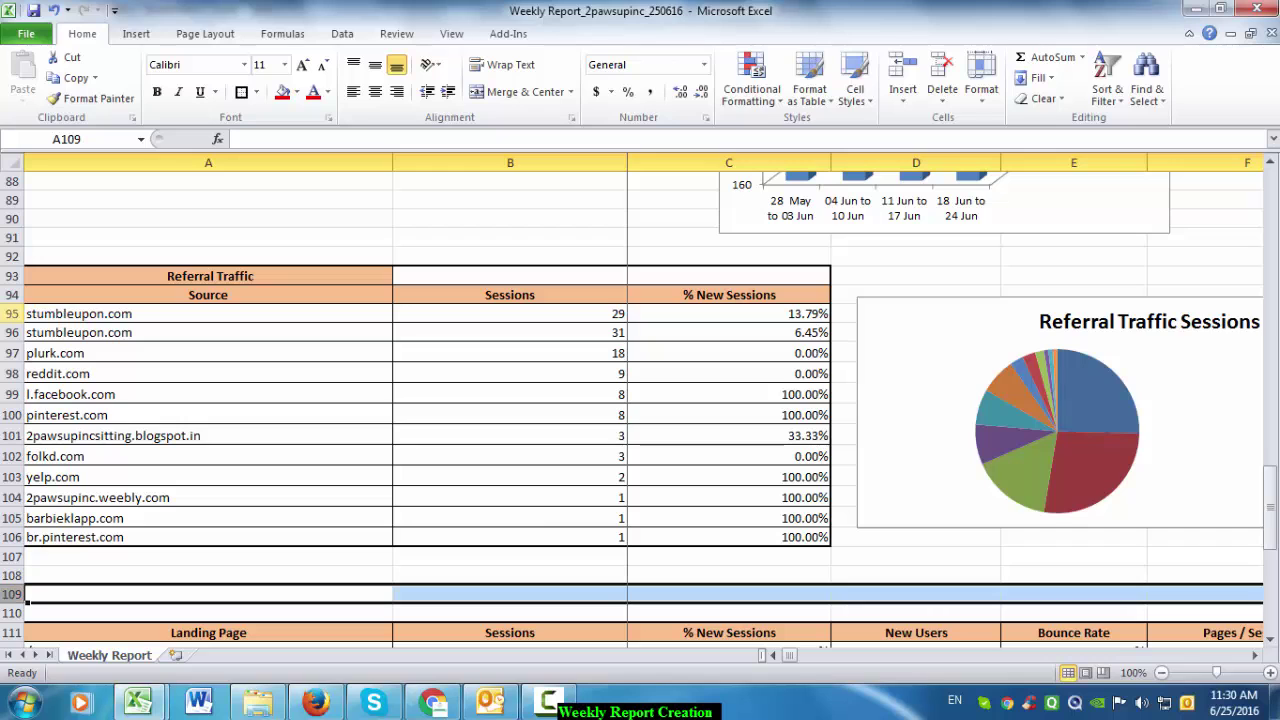
left_click_drag(26, 602, 33, 613)
scroll(150, 290, "down", 3)
left_click(220, 318)
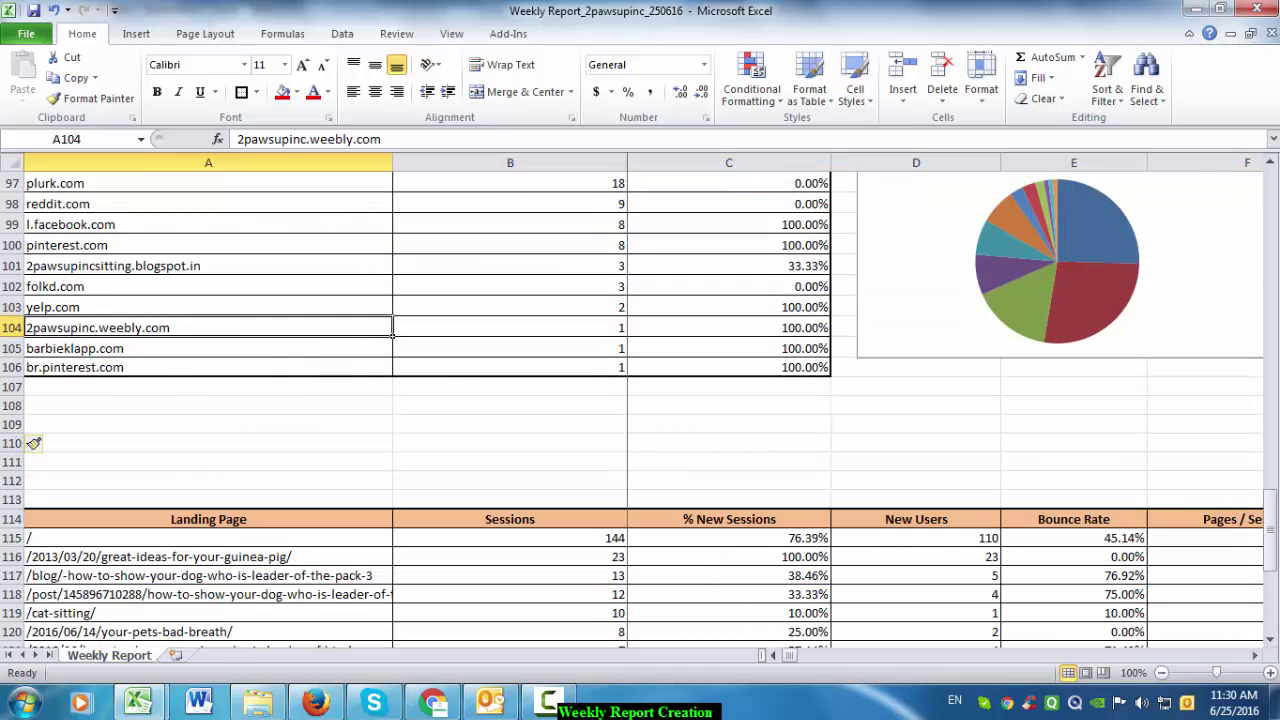
left_click(13, 424)
key("ctrl+shift+plus")
key("ctrl+shift+plus")
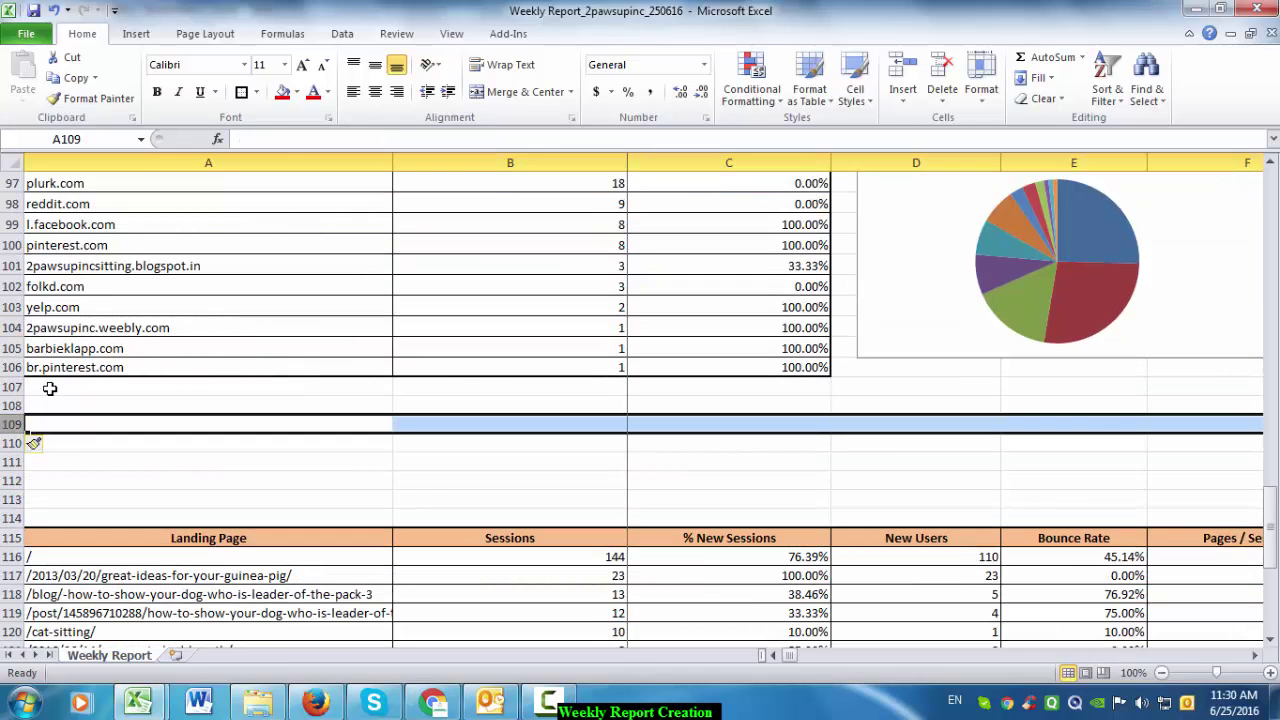
- Copy A8:C23 from the exported referral data again and paste it into the Referral Traffic table at A95
scroll(163, 400, "up", 3)
key("alt+Tab")
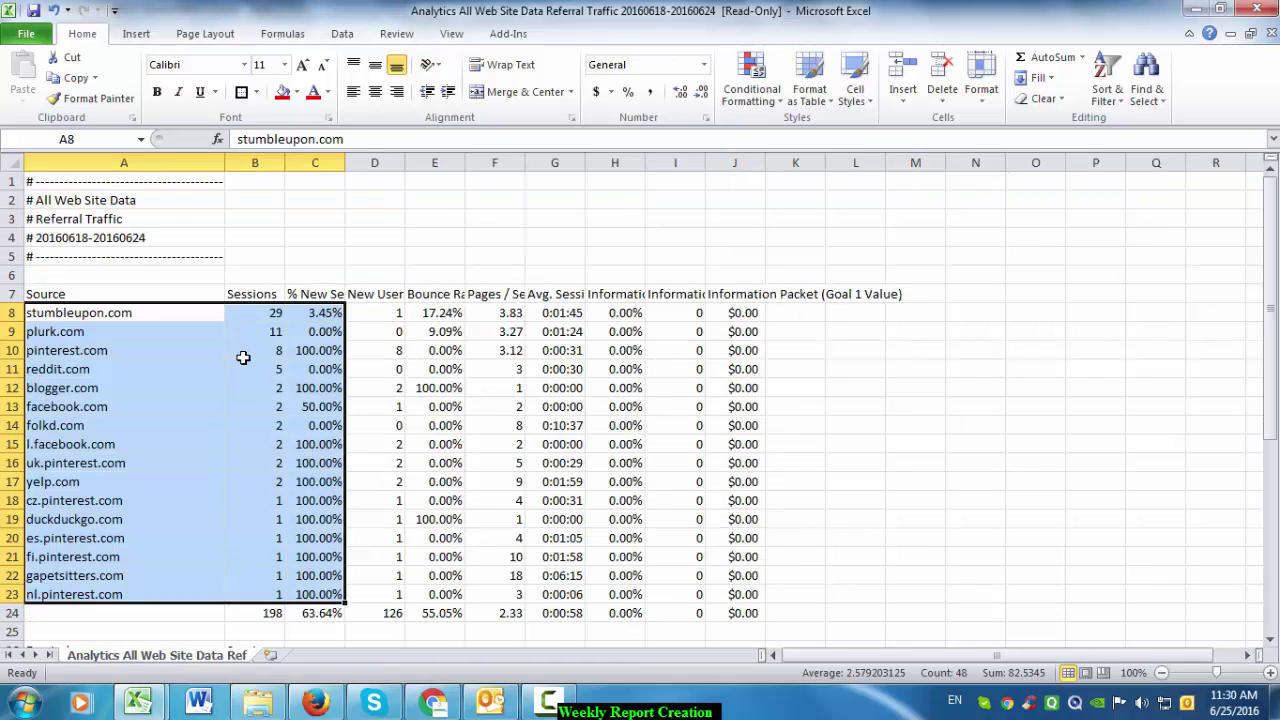
key("ctrl+c")
key("alt+Tab")
left_click(258, 313)
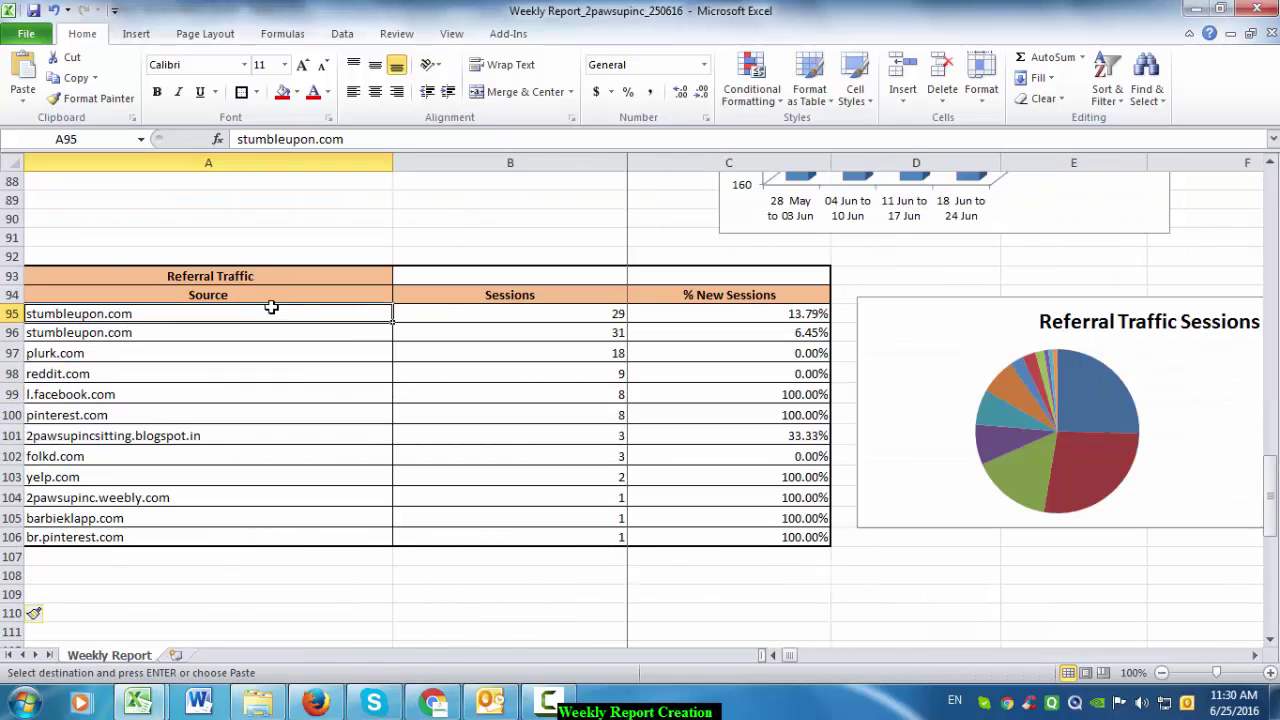
key("ctrl+v")
- Apply all borders and a thick box border to the whole Referral Traffic table, A93:C110
left_click(355, 379)
key("ctrl+a")
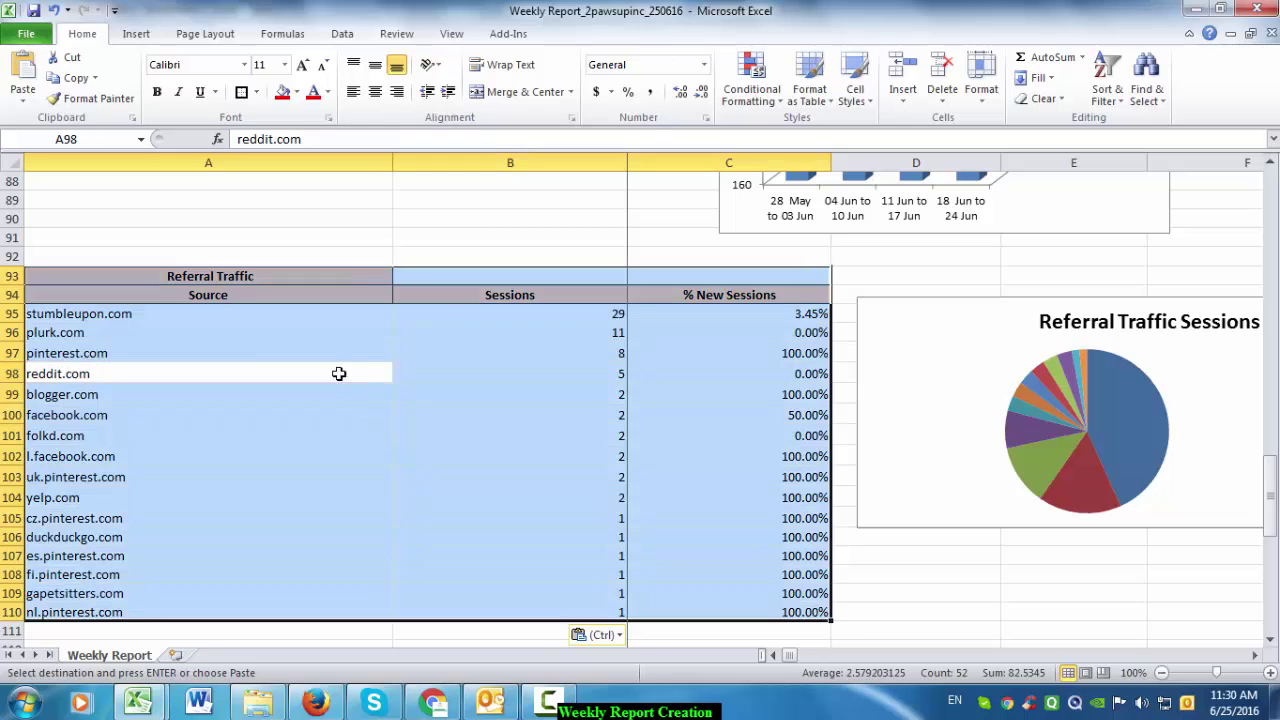
left_click(256, 92)
left_click(258, 240)
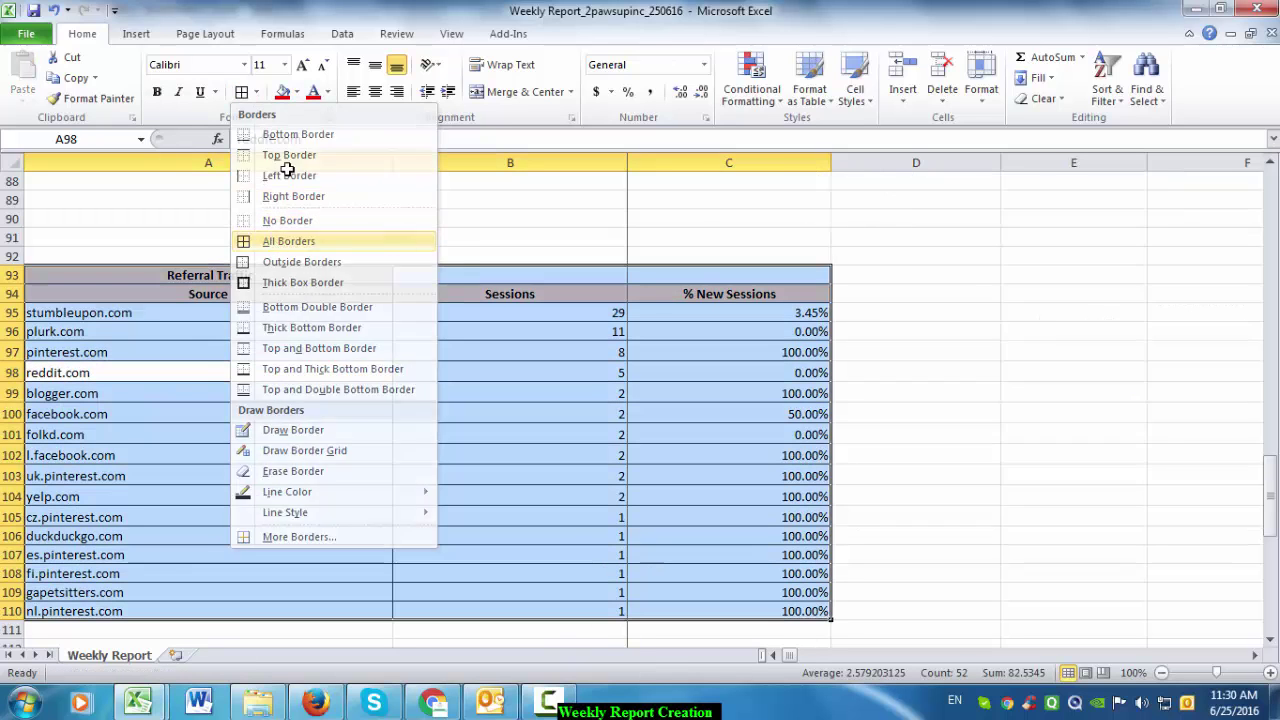
left_click(256, 92)
left_click(260, 282)
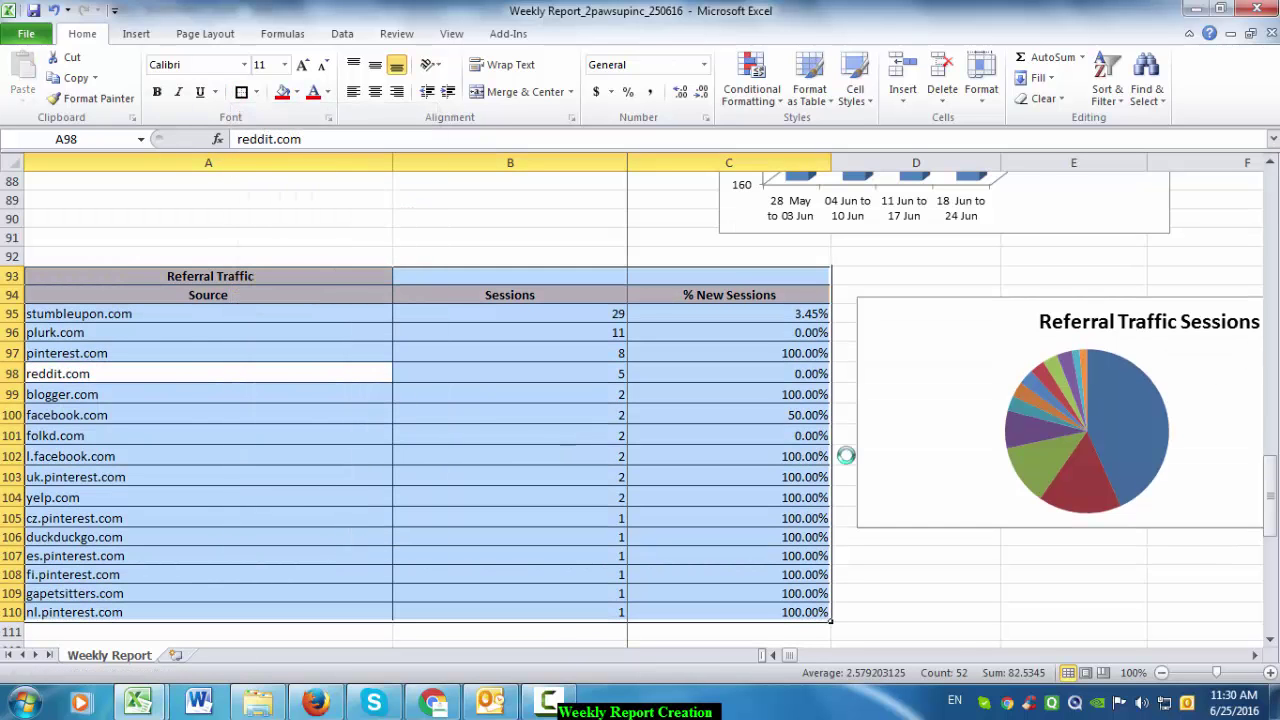
- Extend the Referral Traffic Sessions pie chart's source range down to row 110
left_click(1096, 468)
left_click_drag(394, 563, 393, 620)
left_click(698, 385)
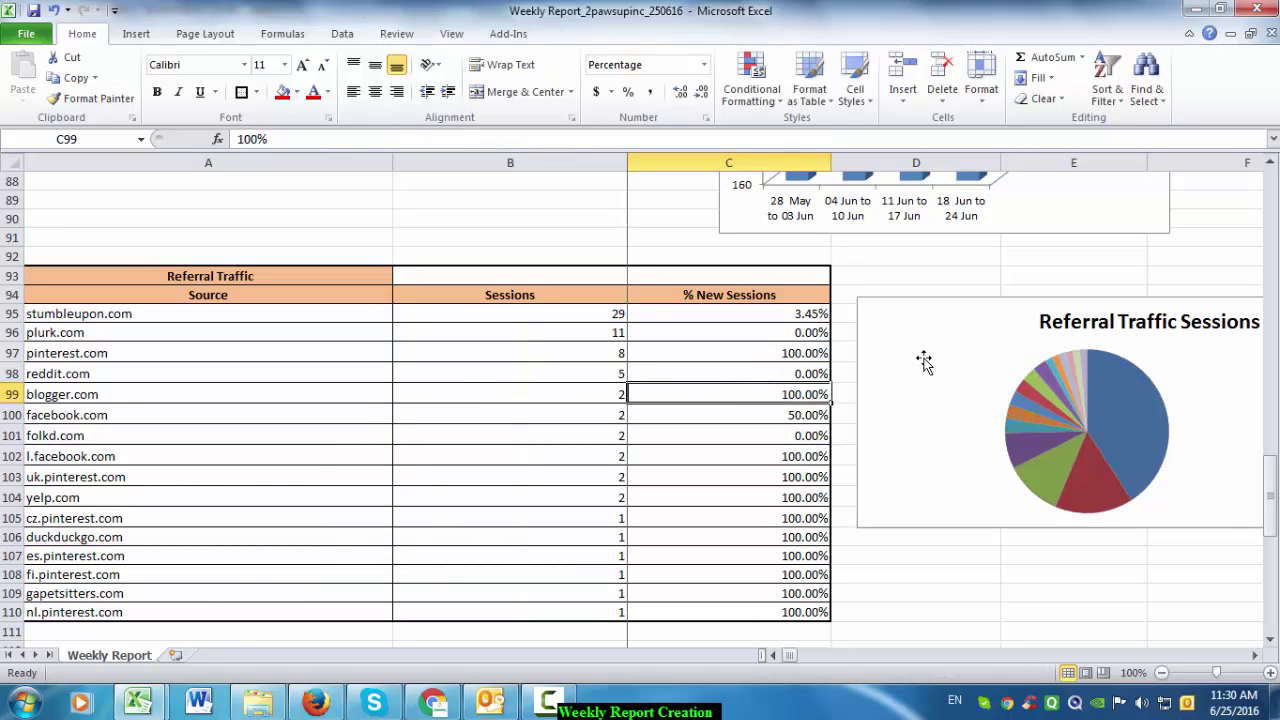
- Check the Landing Page table below the referral data and save the weekly report workbook
scroll(843, 474, "down", 3)
left_click(358, 464)
left_click(258, 497)
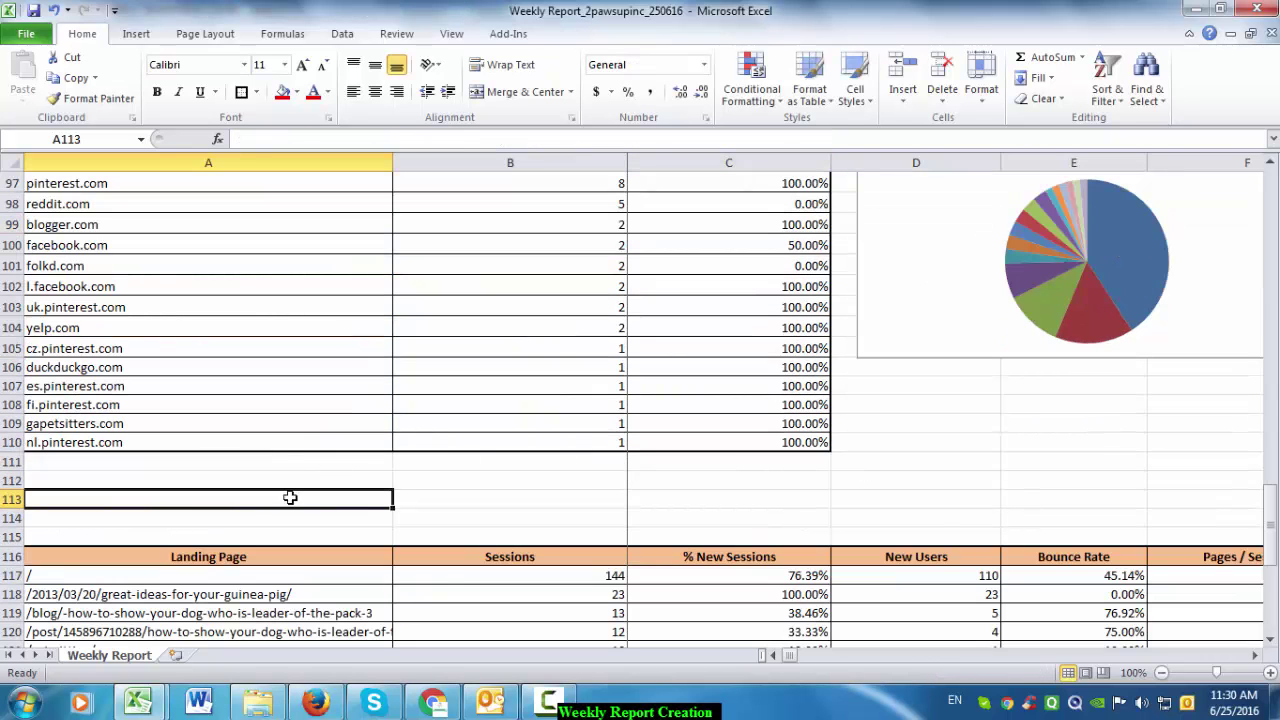
scroll(271, 400, "down", 4)
left_click_drag(271, 371, 305, 500)
scroll(305, 500, "down", 1)
left_click(343, 463)
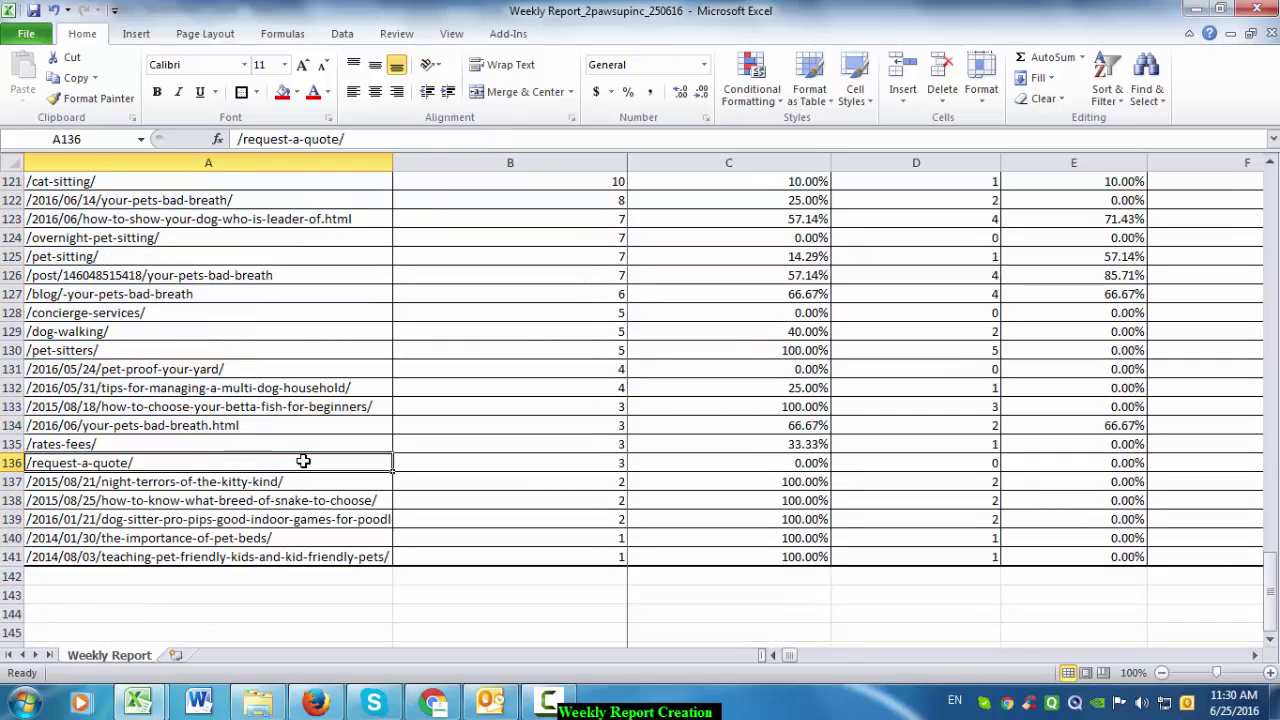
key("ctrl+s")
- Close the exported Referral Traffic CSV without saving its changes
scroll(626, 370, "up", 3)
left_click(552, 260)
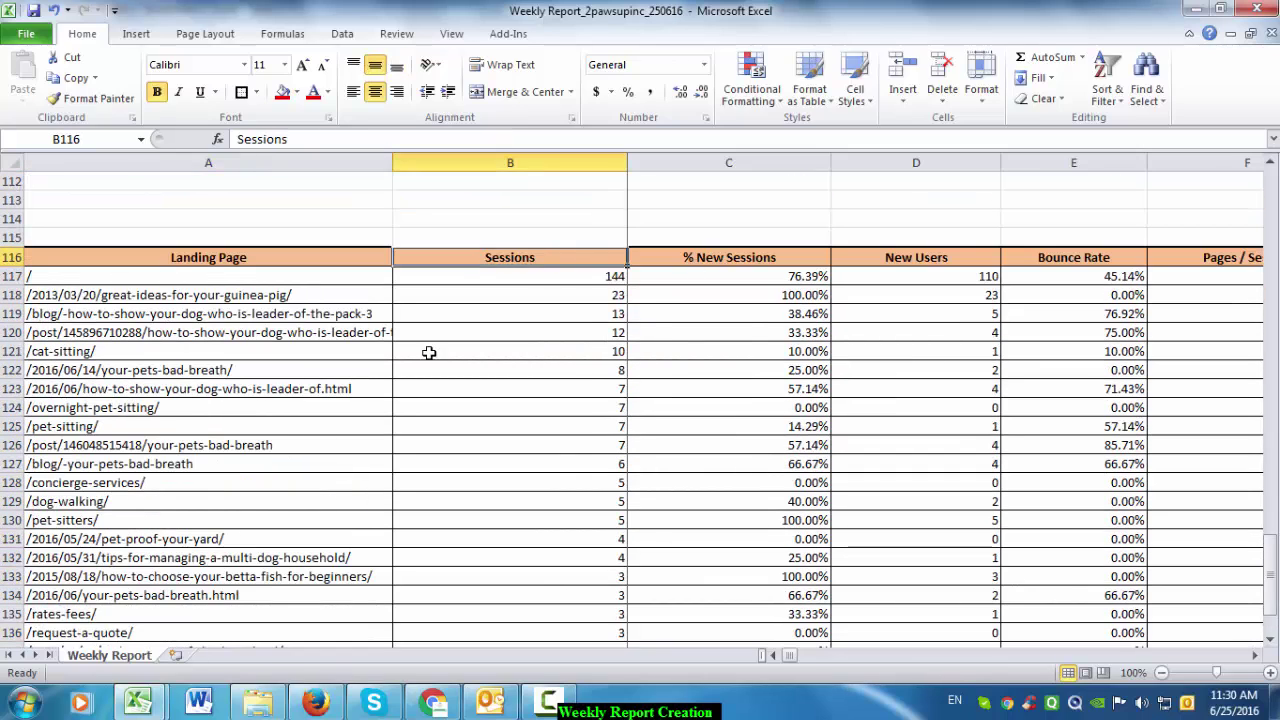
key("ctrl+Tab")
left_click(1262, 8)
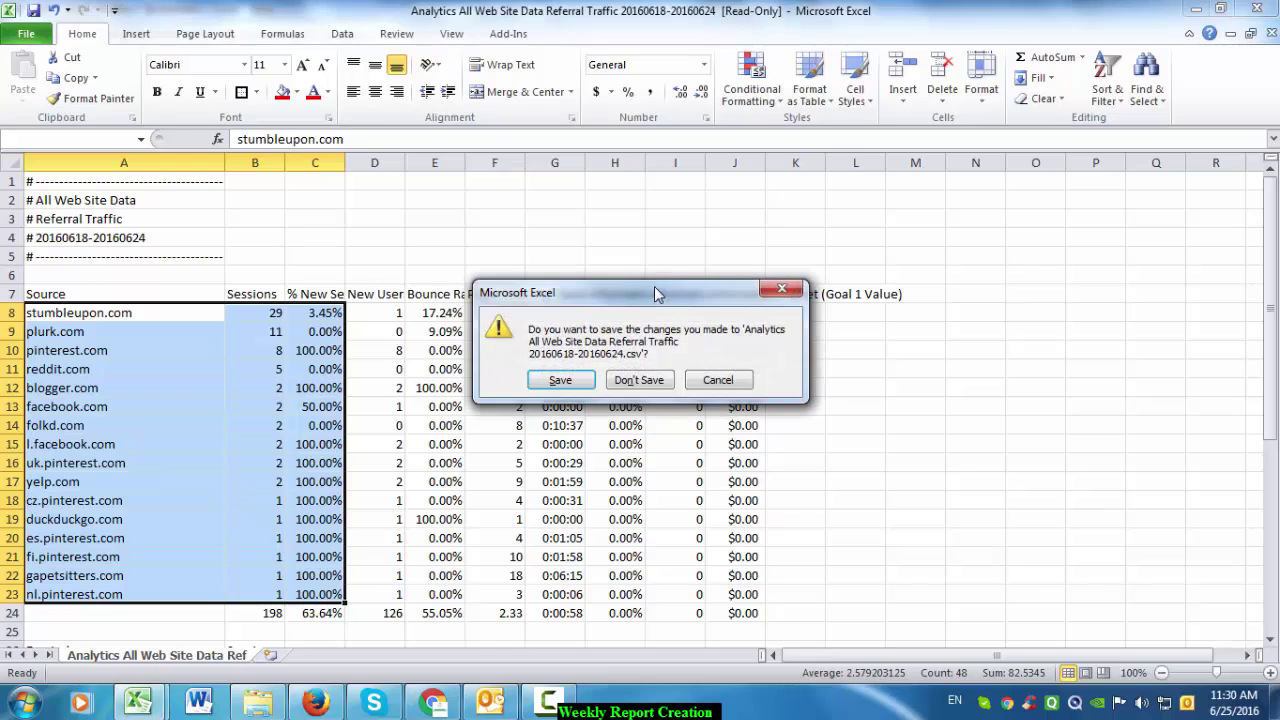
left_click(638, 380)
left_click(500, 329)
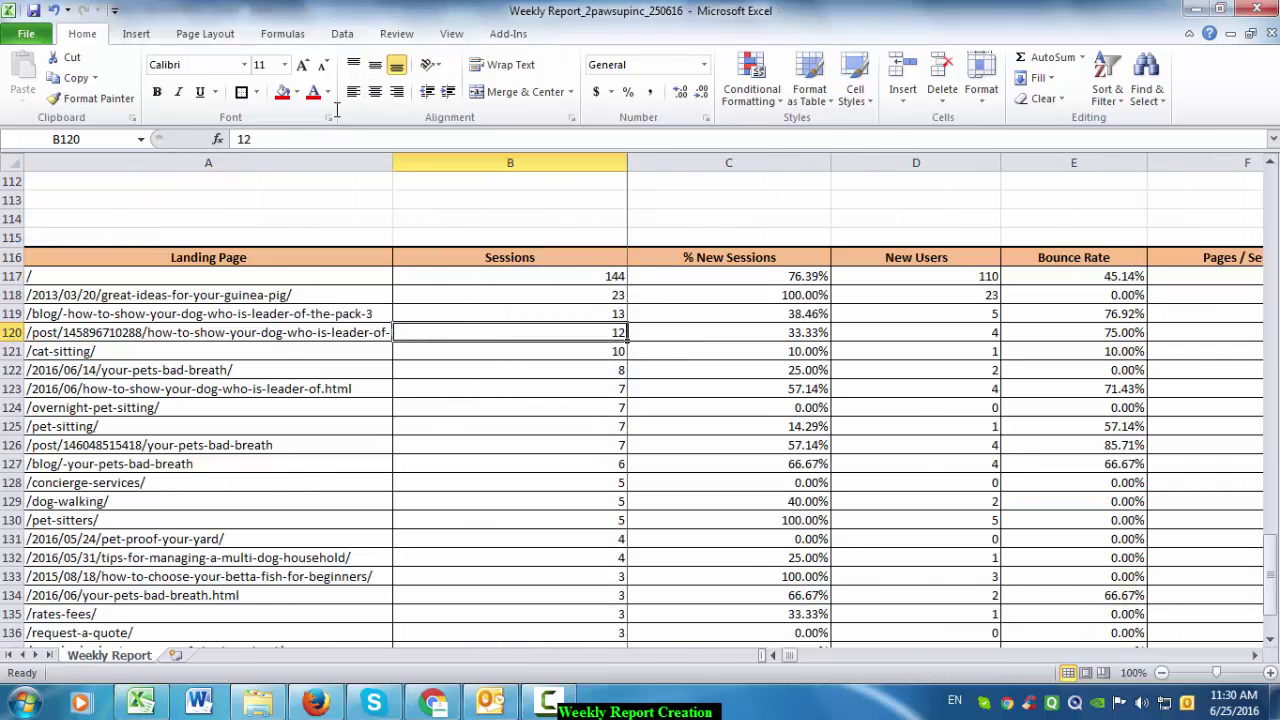
- Switch to Google Analytics in Firefox and open the Landing Pages report under Behavior, Site Content
key("alt+Tab")
scroll(194, 449, "down", 5)
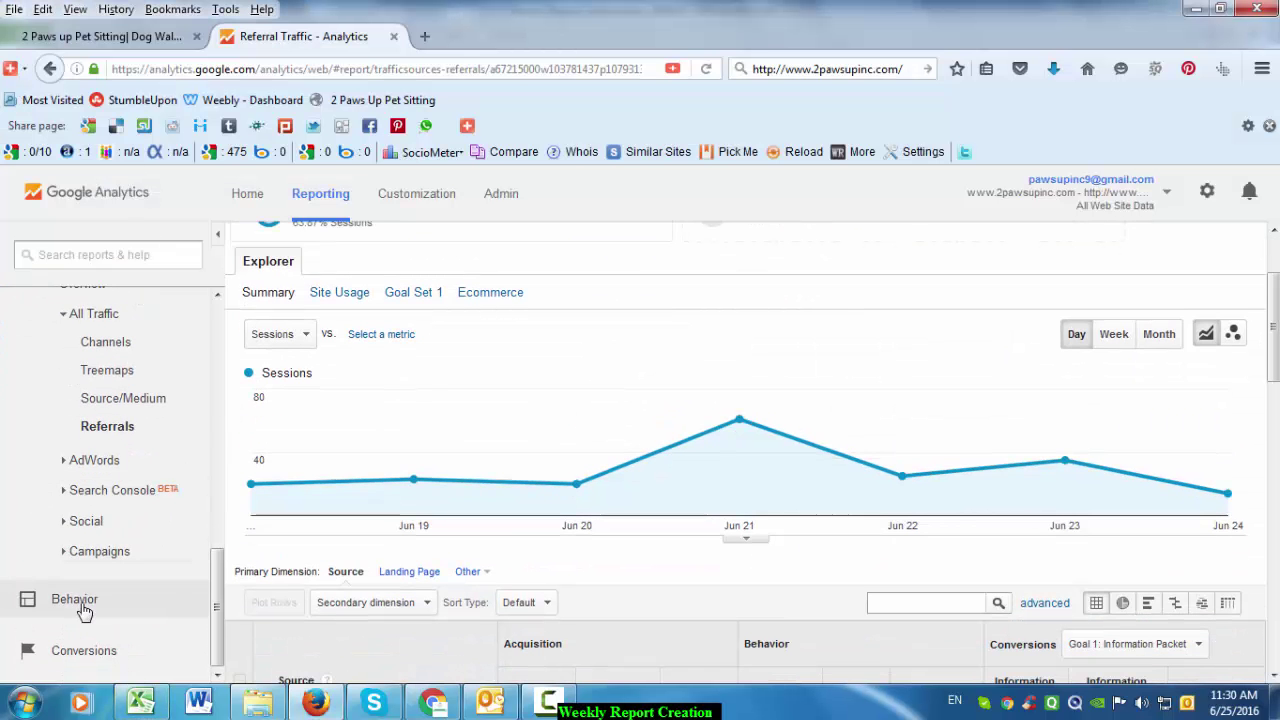
left_click(110, 480)
scroll(80, 509, "down", 2)
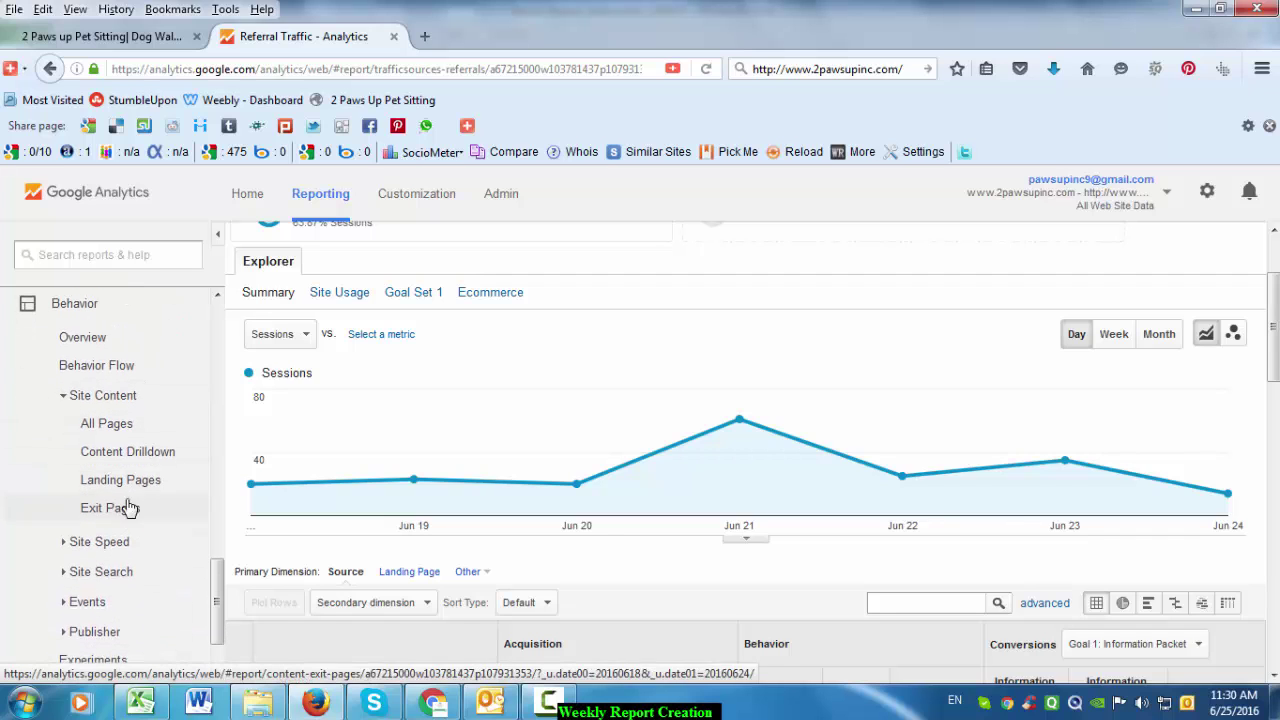
left_click(149, 480)
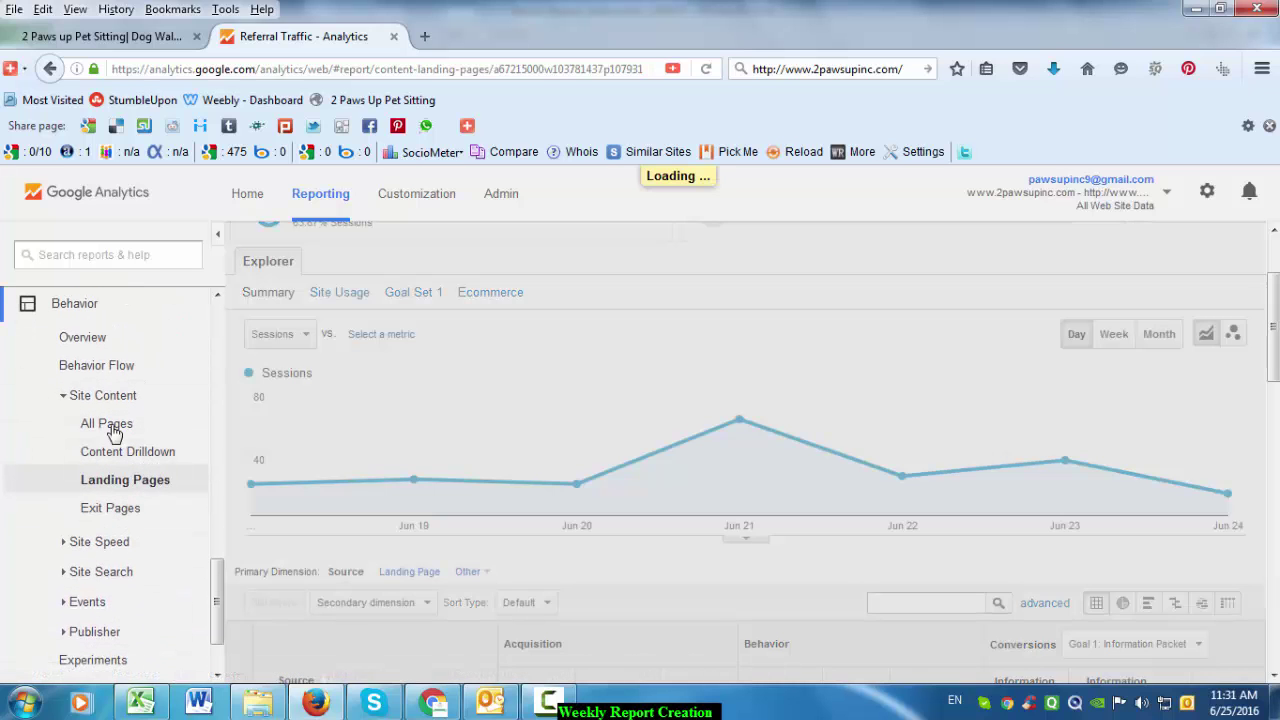
- Review the landing pages table and set it to show 25 rows
scroll(697, 482, "down", 5)
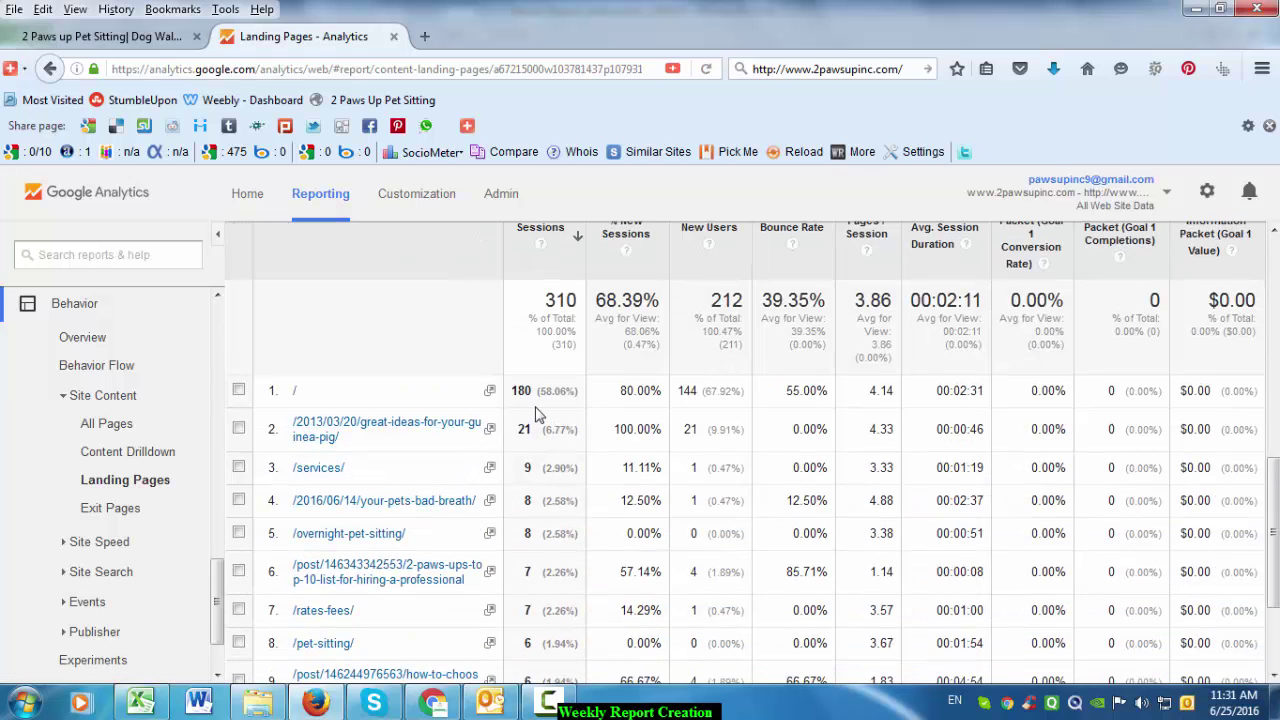
scroll(520, 410, "down", 2)
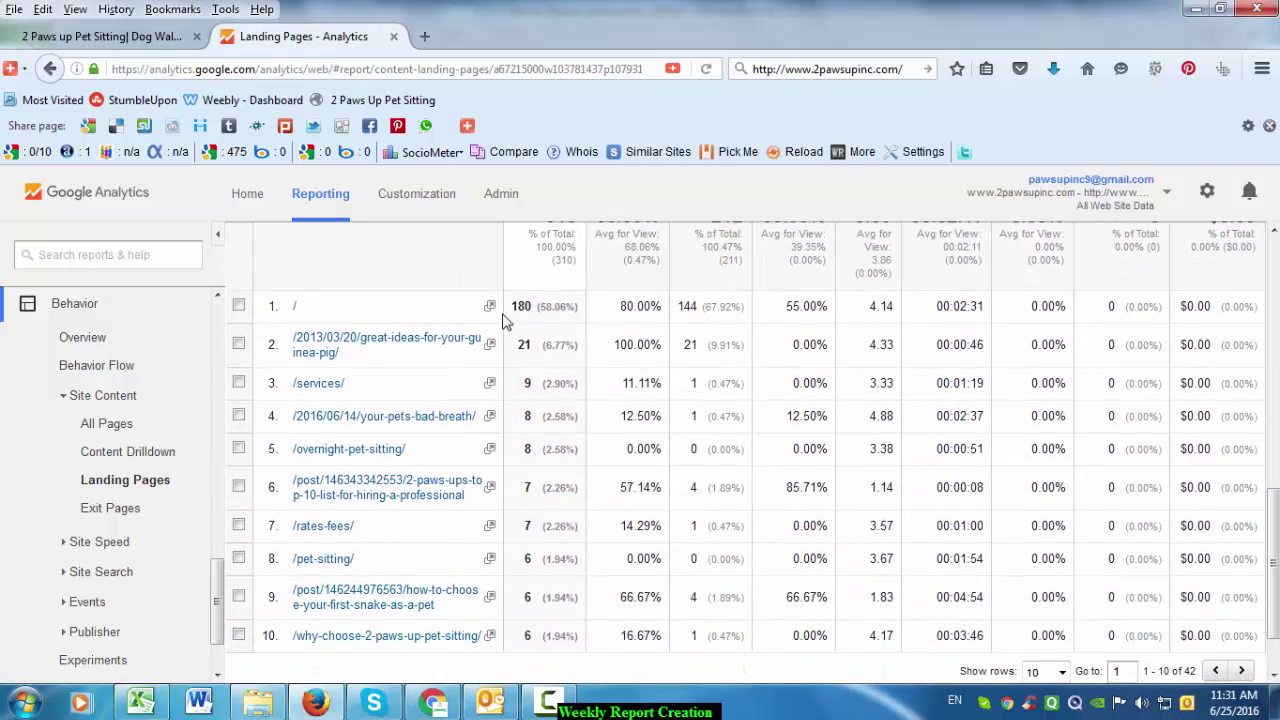
scroll(437, 405, "down", 2)
scroll(487, 432, "up", 3)
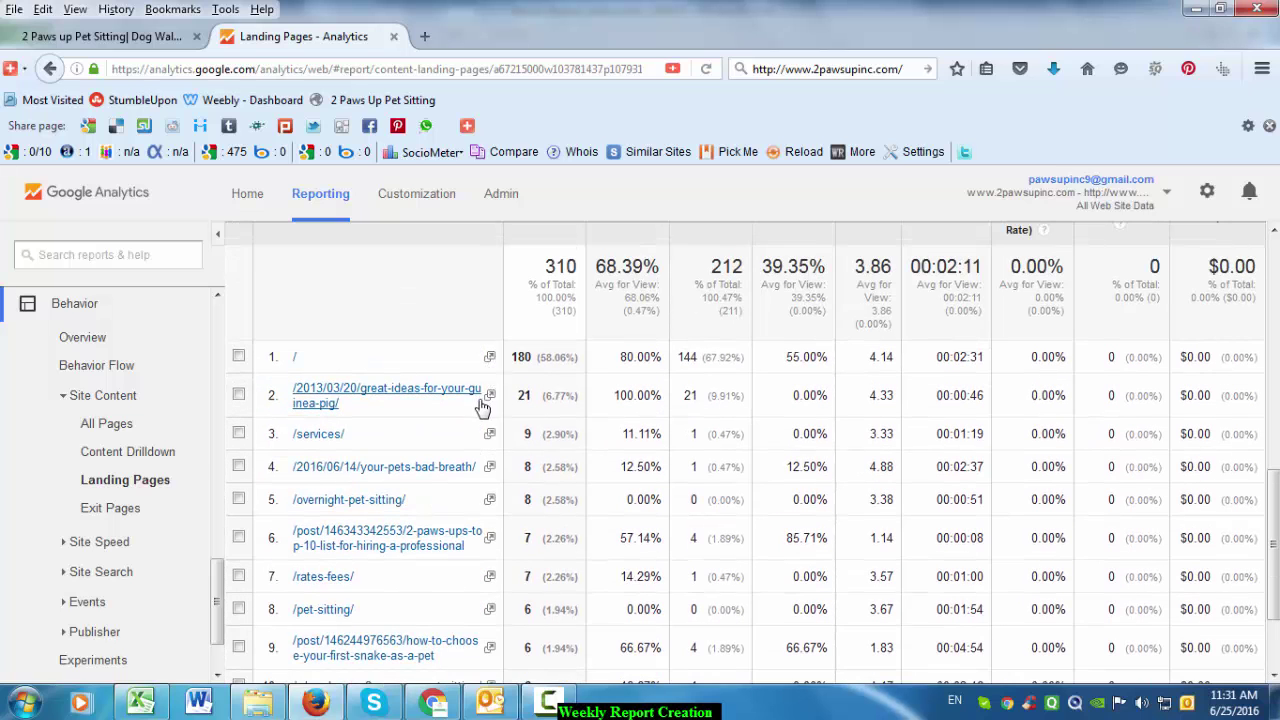
scroll(508, 563, "down", 3)
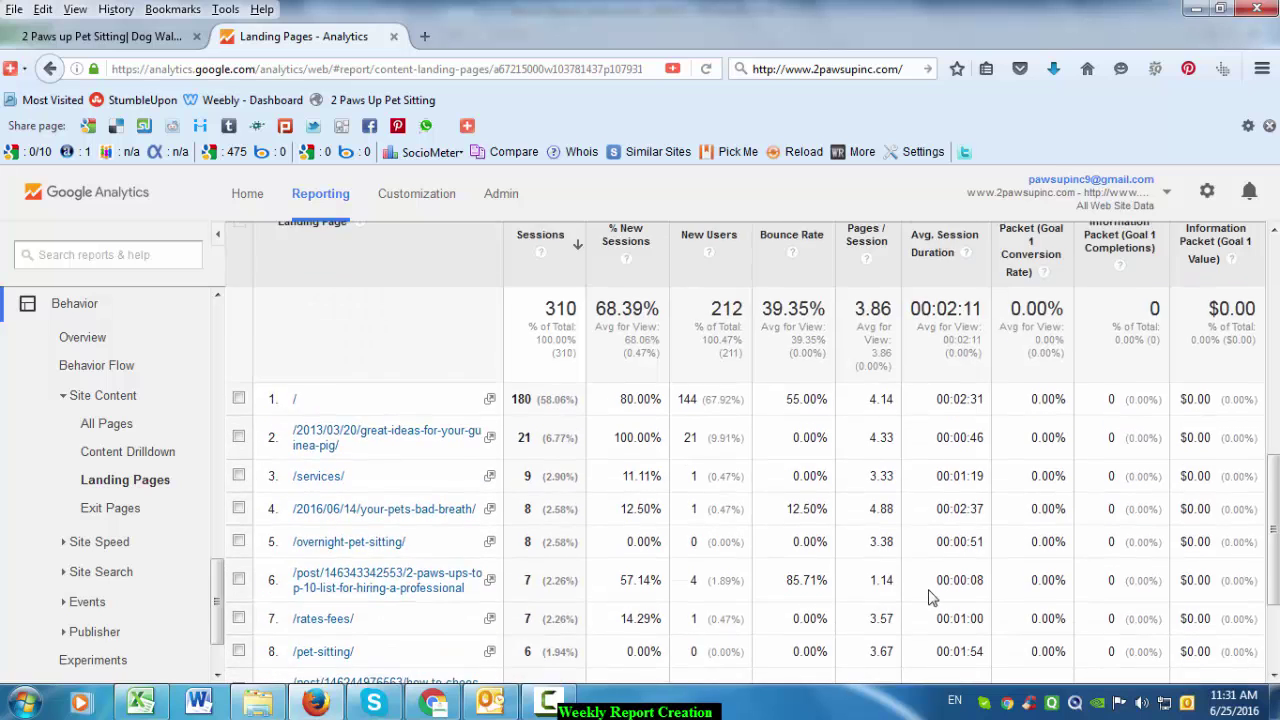
left_click(1066, 597)
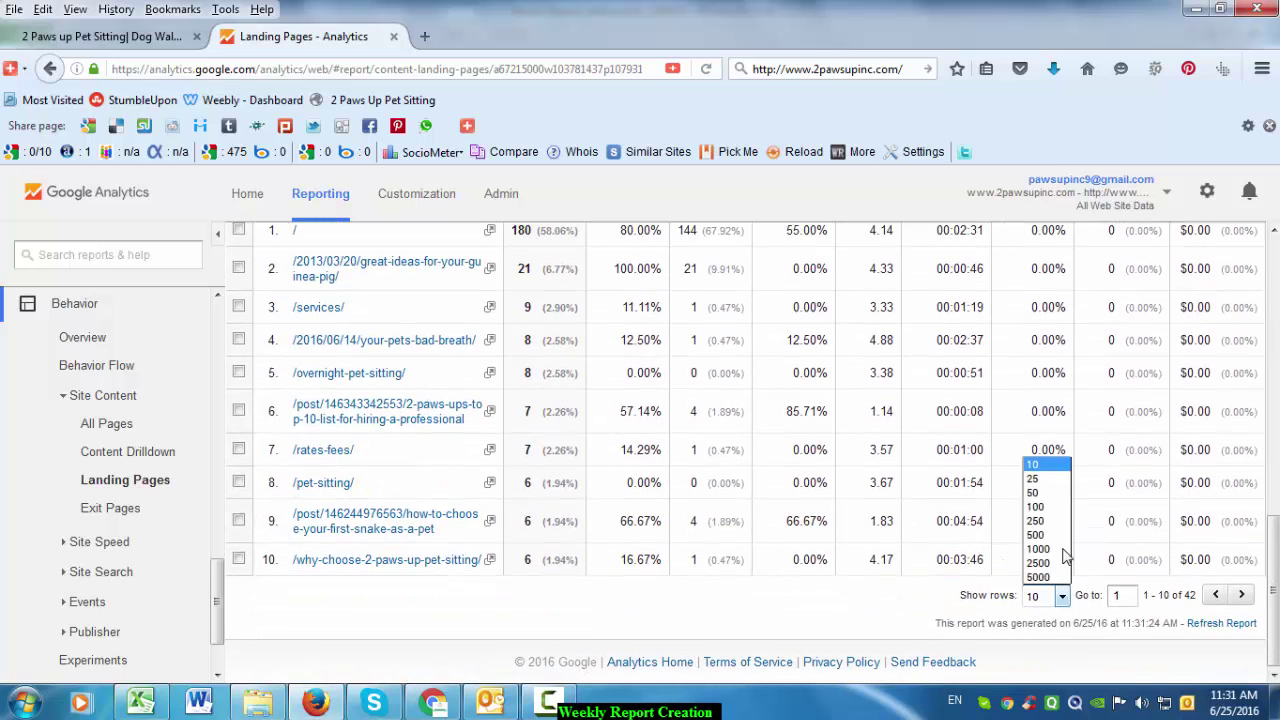
left_click(1056, 481)
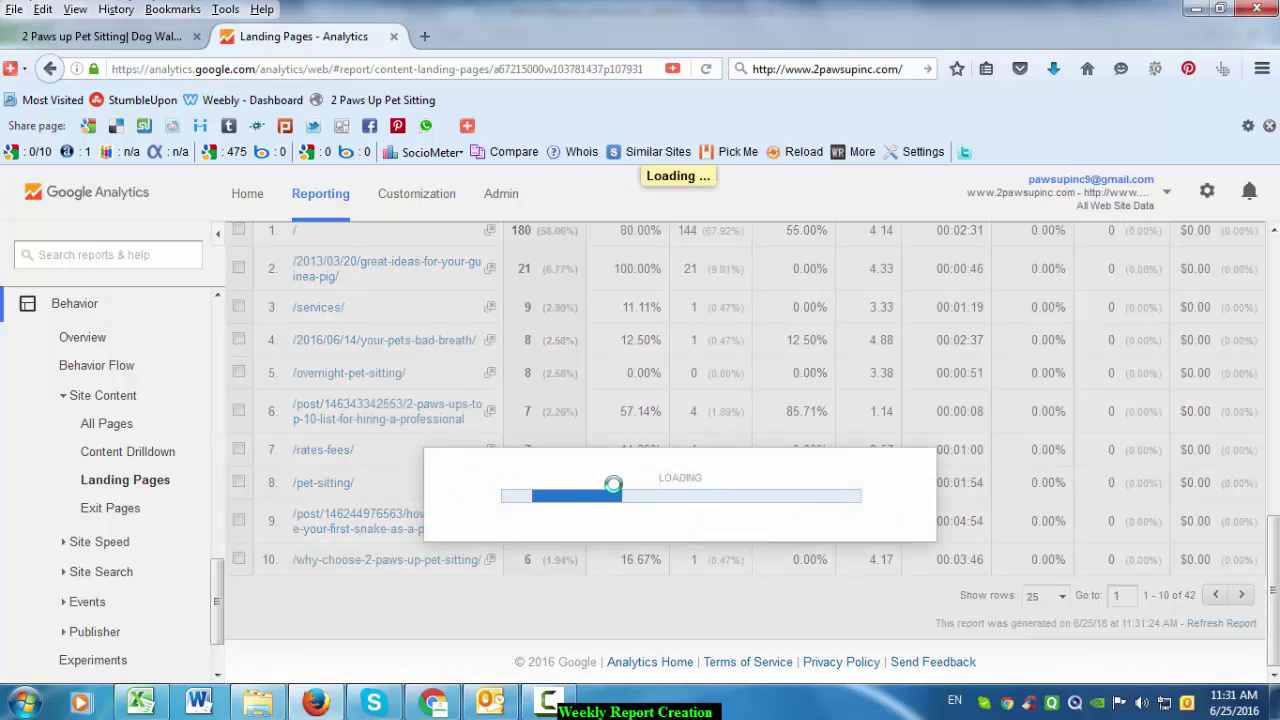
scroll(562, 483, "down", 5)
scroll(562, 483, "down", 10)
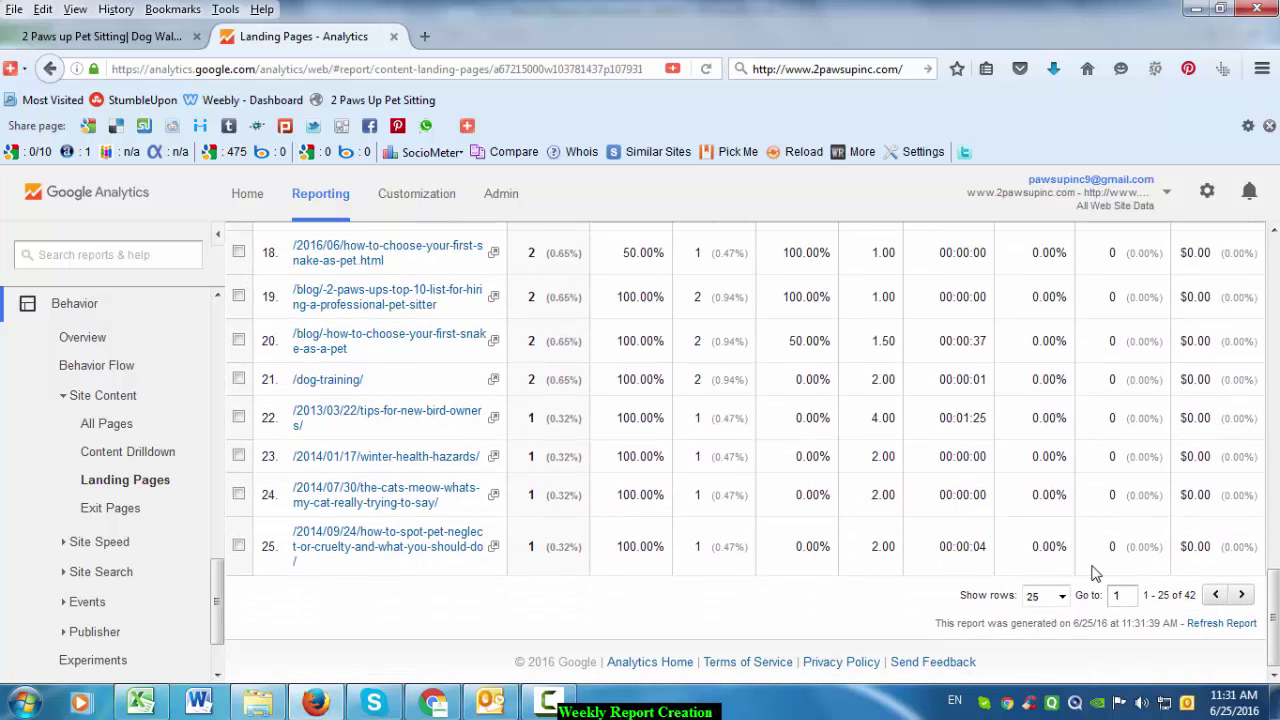
- Set the landing pages table to show 50 rows so every landing page is listed
left_click(1066, 598)
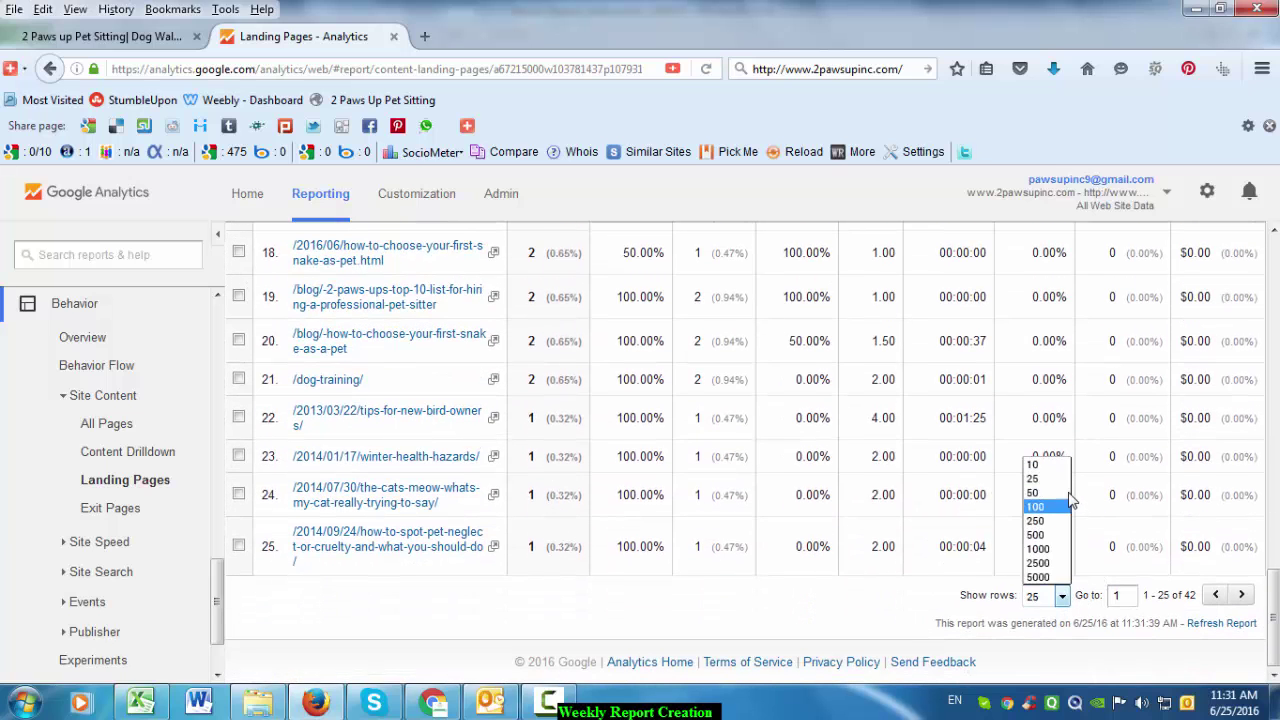
left_click(1050, 492)
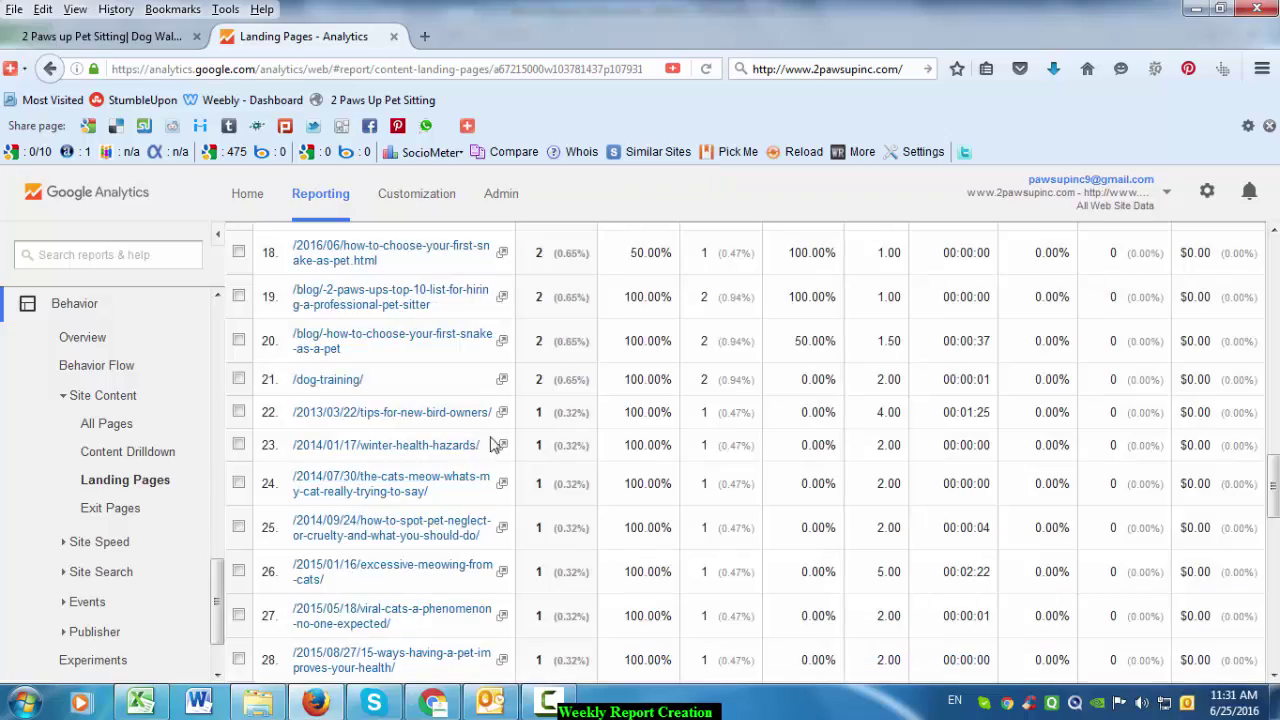
scroll(600, 488, "down", 15)
scroll(626, 494, "up", 20)
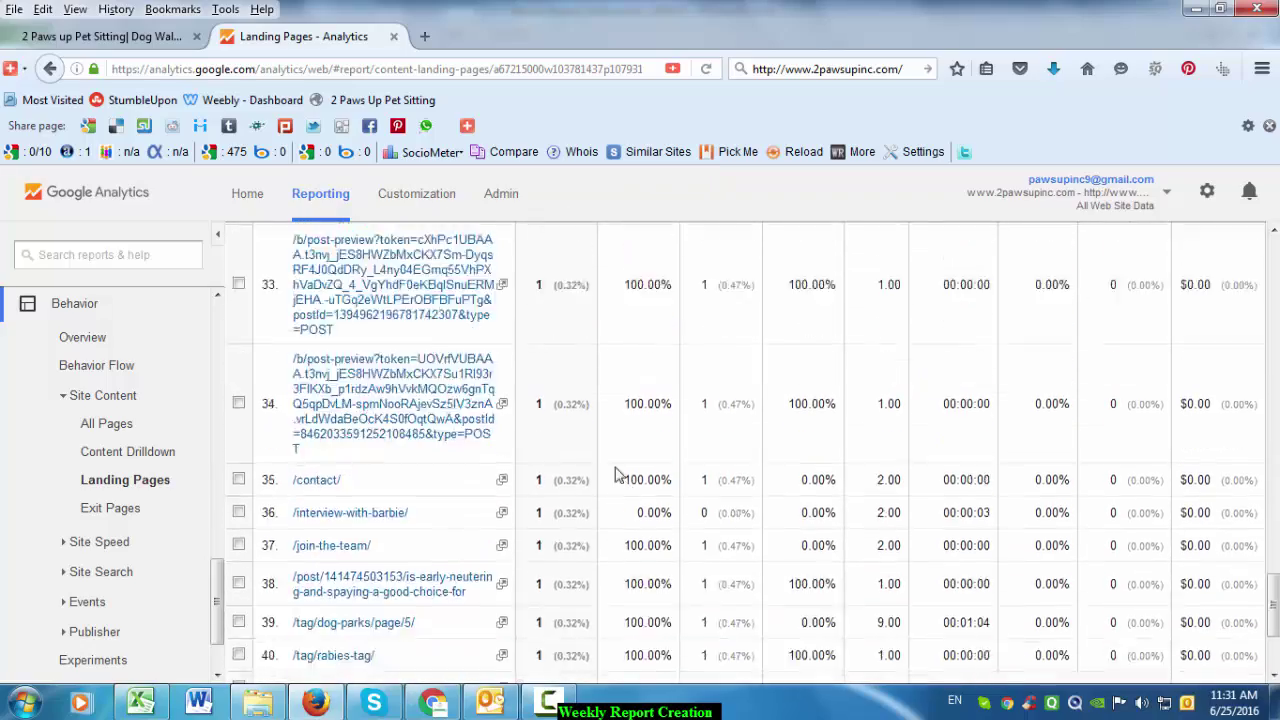
- Export the Landing Pages report for Jun 18–24, 2016 as CSV and open it in Excel
scroll(508, 357, "up", 15)
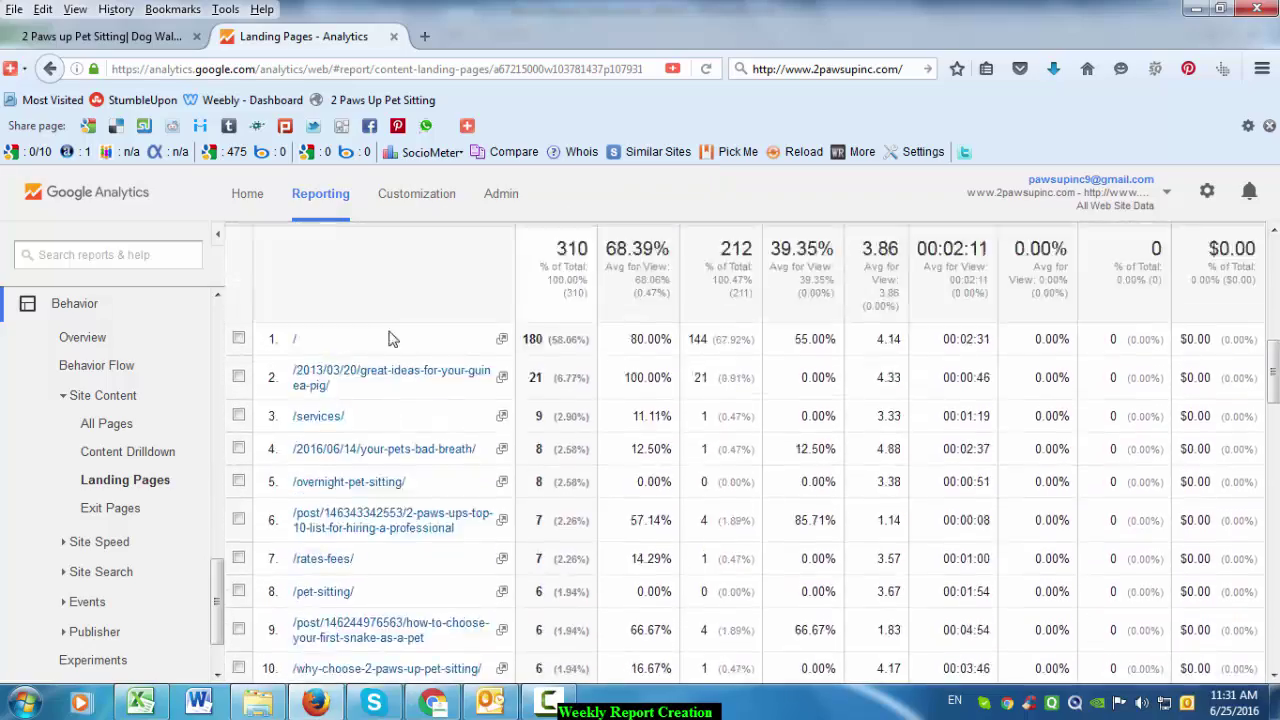
left_click(318, 289)
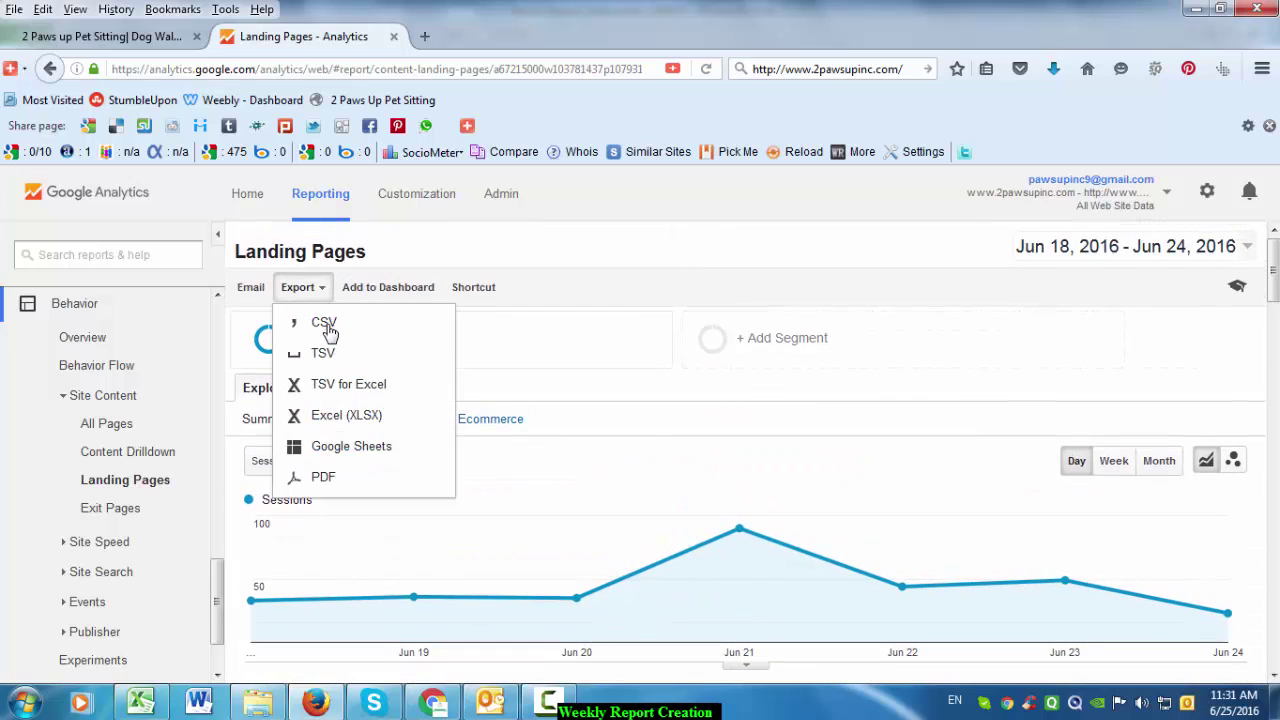
left_click(329, 334)
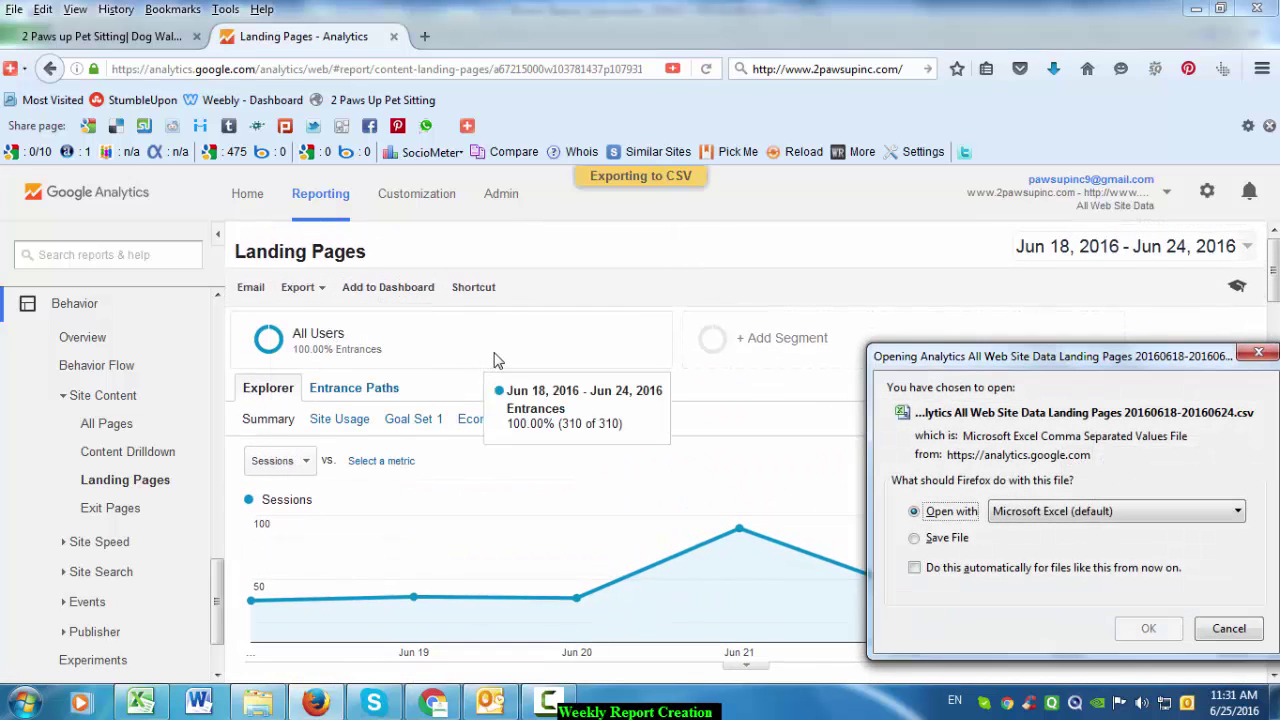
left_click(1160, 645)
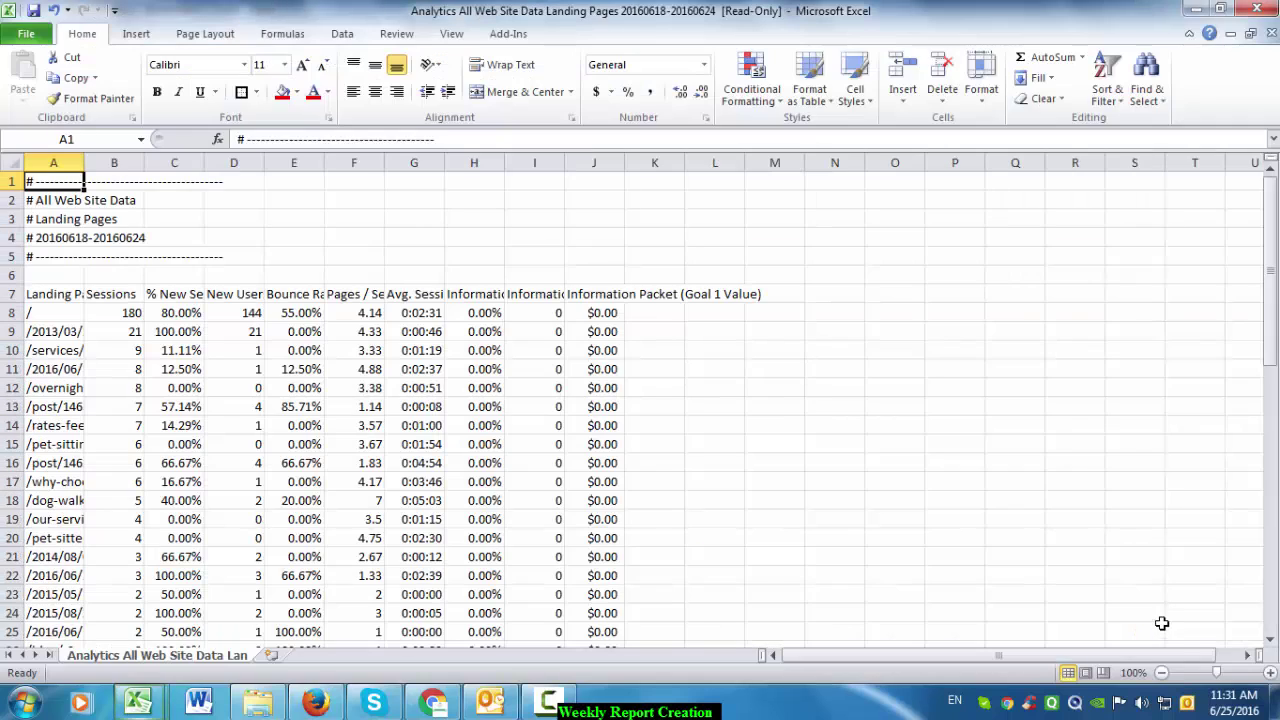
left_click(343, 373)
left_click(91, 160)
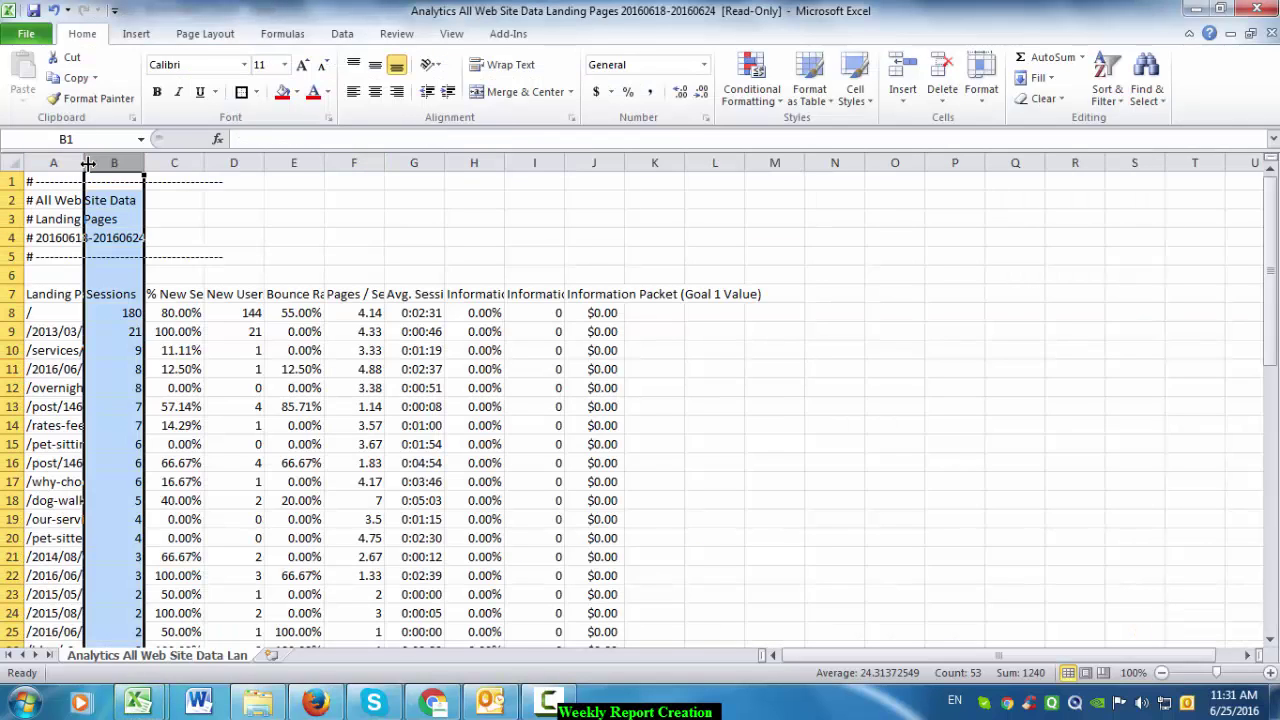
double_click(88, 163)
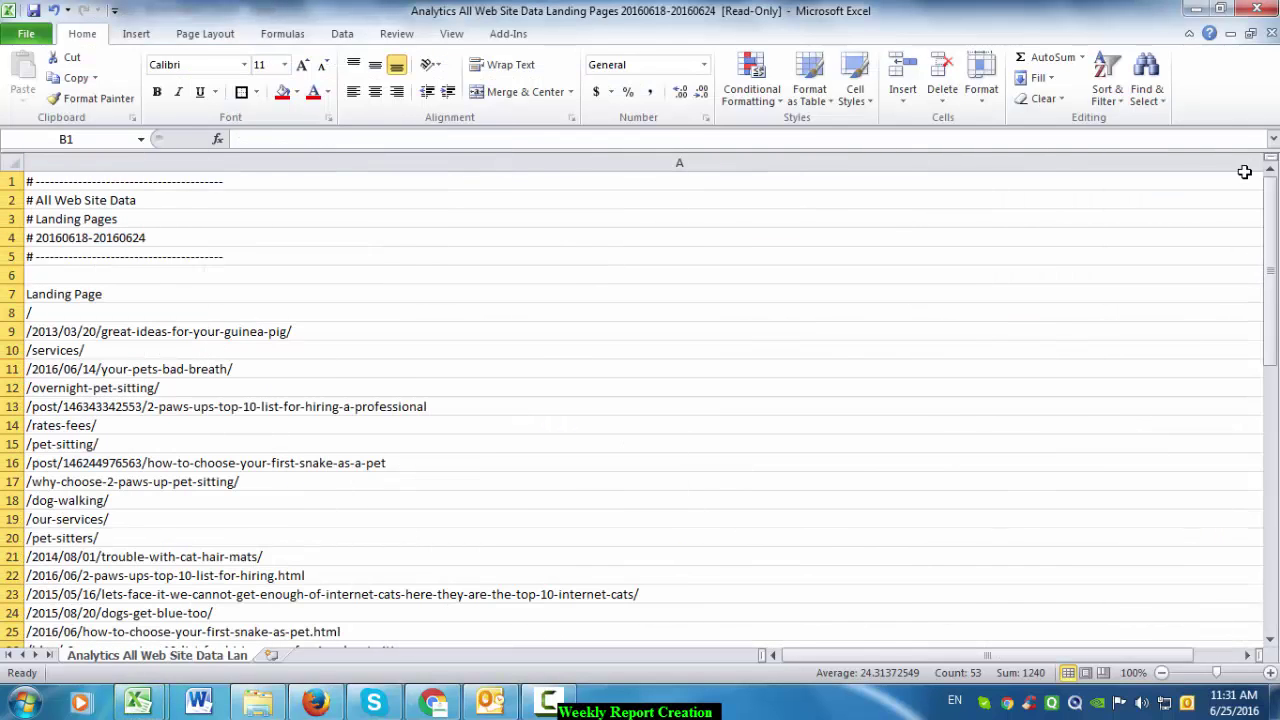
left_click(963, 387)
key("shift+Right")
key("shift+Up")
key("shift+Up")
key("shift+Up")
key("shift+Up")
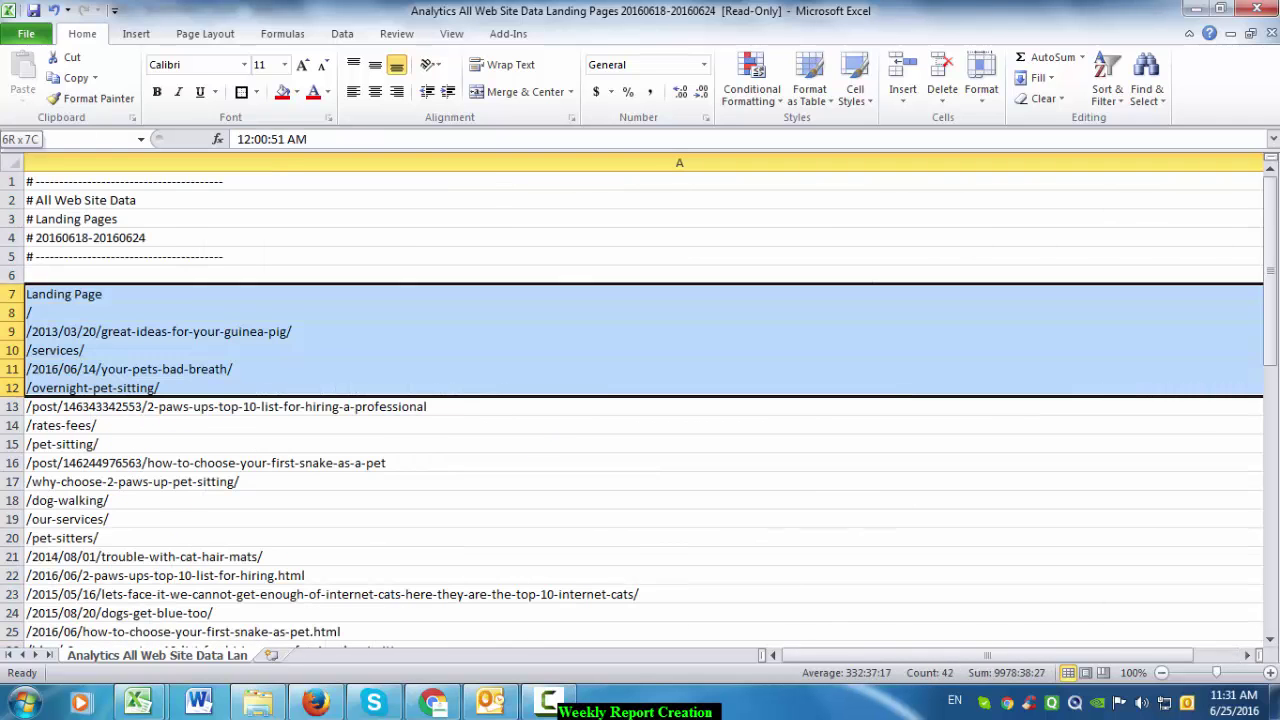
key("ctrl+z")
left_click_drag(760, 440, 92, 362)
left_click(92, 362)
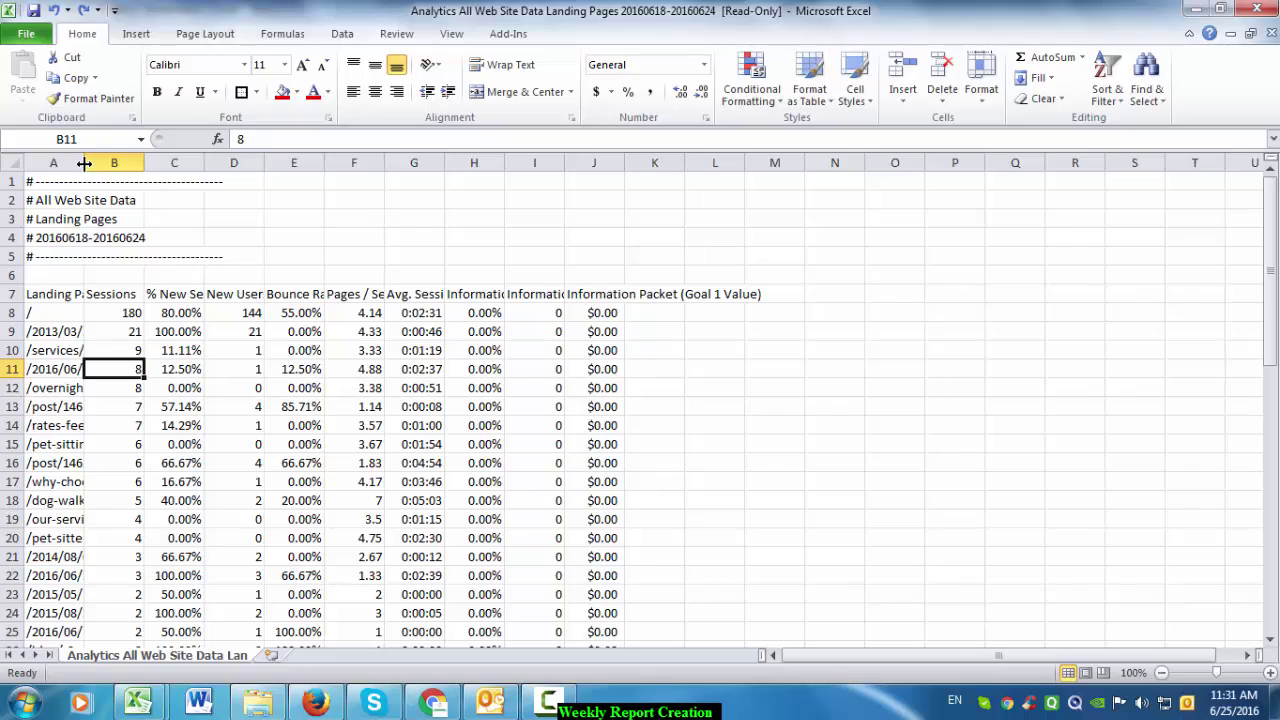
- Widen column A, then copy the landing page rows through Pages / Session and paste them into the Weekly Report sheet from A117
left_click_drag(85, 163, 248, 163)
left_click(102, 414)
left_click_drag(150, 312, 538, 590)
key("ctrl+c")
key("ctrl+Tab")
left_click(212, 273)
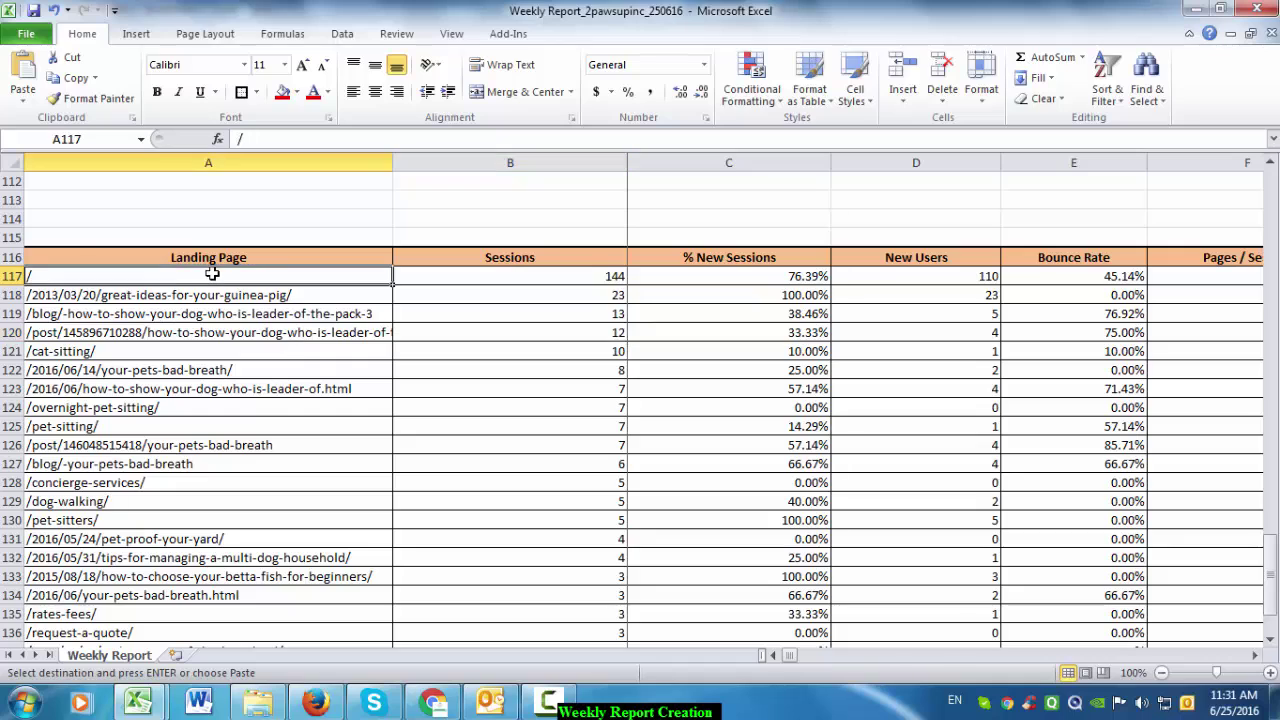
key("ctrl+v")
- Delete rows 143 to 159 at the end of the pasted landing page data
scroll(546, 437, "down", 11)
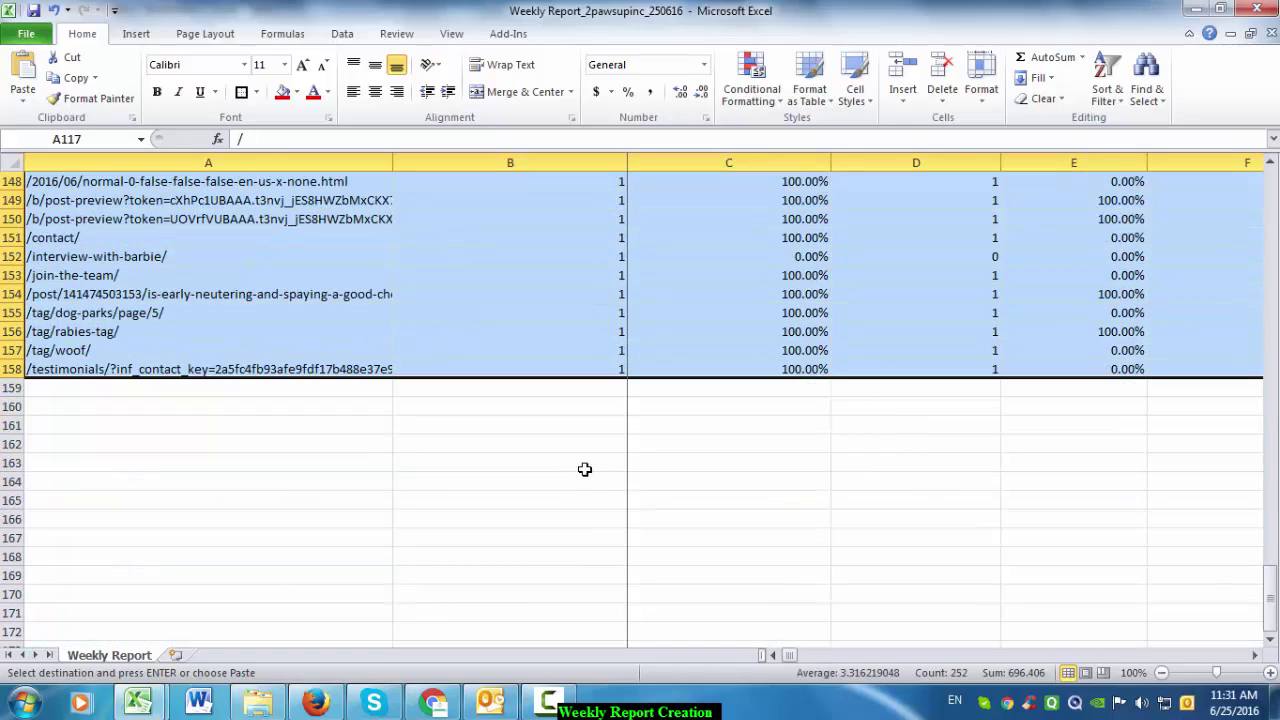
scroll(585, 469, "up", 2)
left_click(177, 371)
scroll(200, 370, "up", 1)
left_click(12, 257)
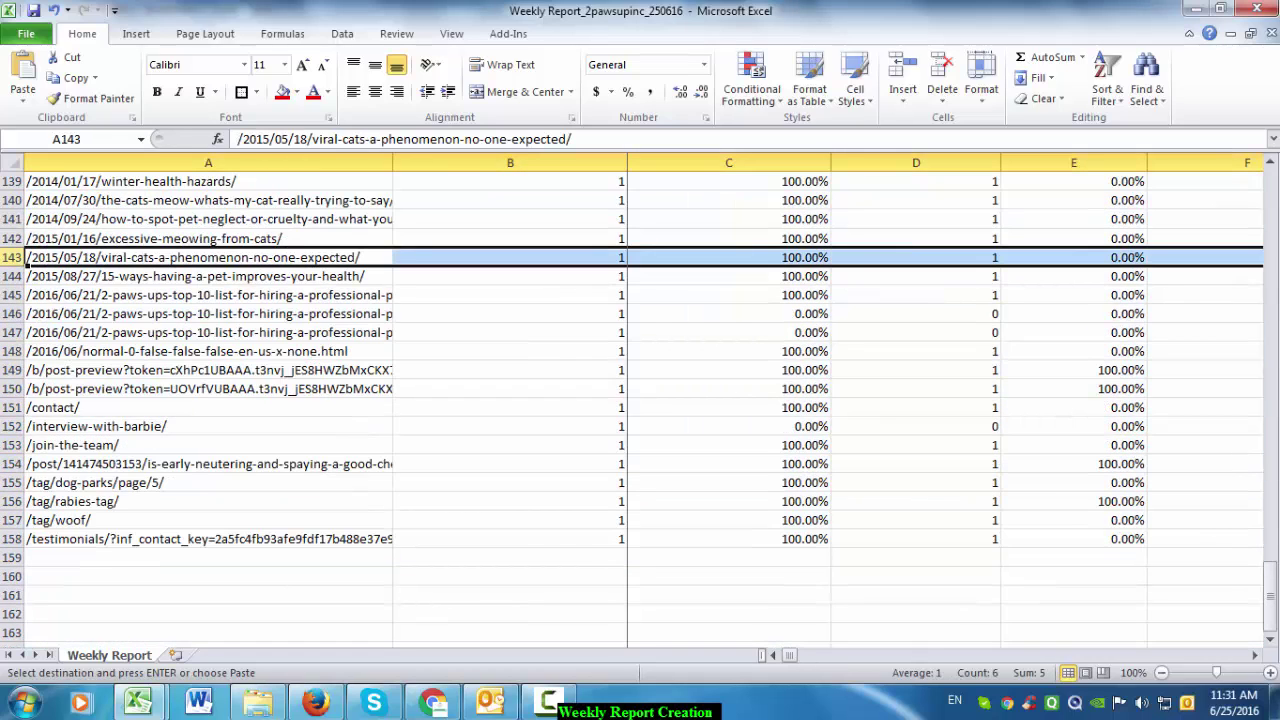
left_click_drag(6, 257, 12, 539)
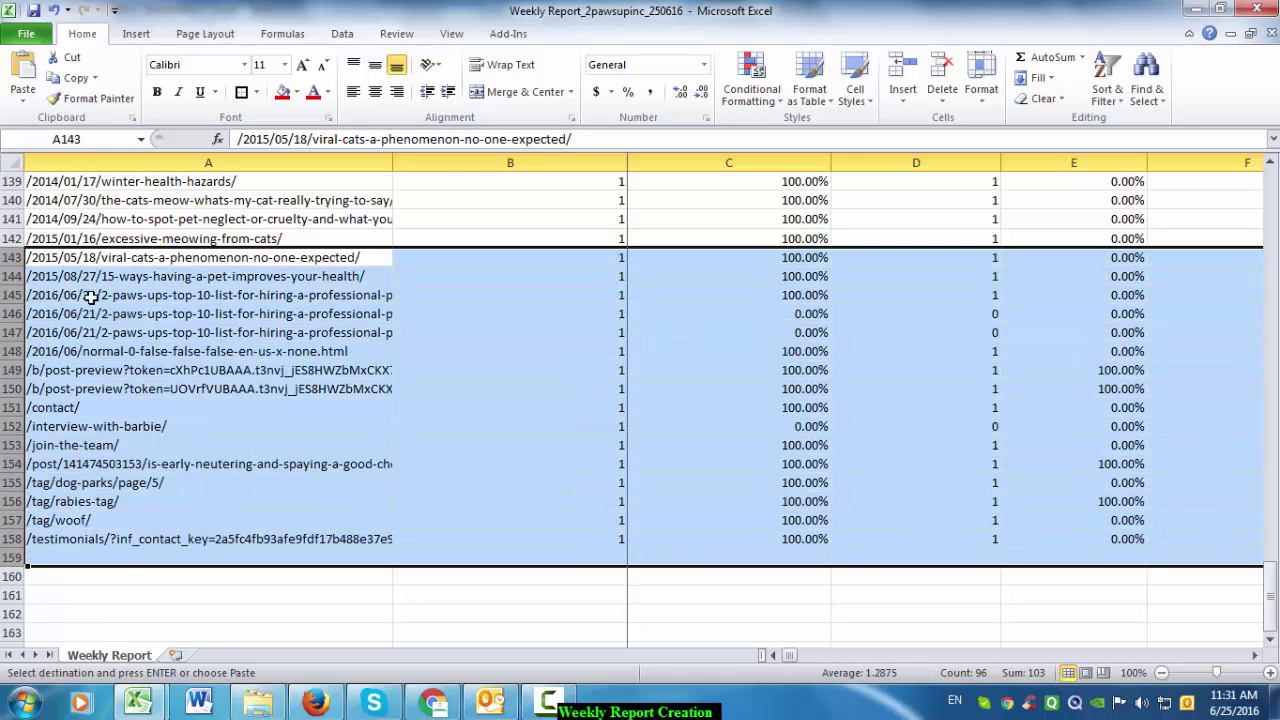
key("Delete")
- Apply All Borders and a Thick Box Border to the whole landing page table, header row 116 included
scroll(178, 332, "up", 4)
scroll(178, 332, "up", 4)
left_click(273, 408)
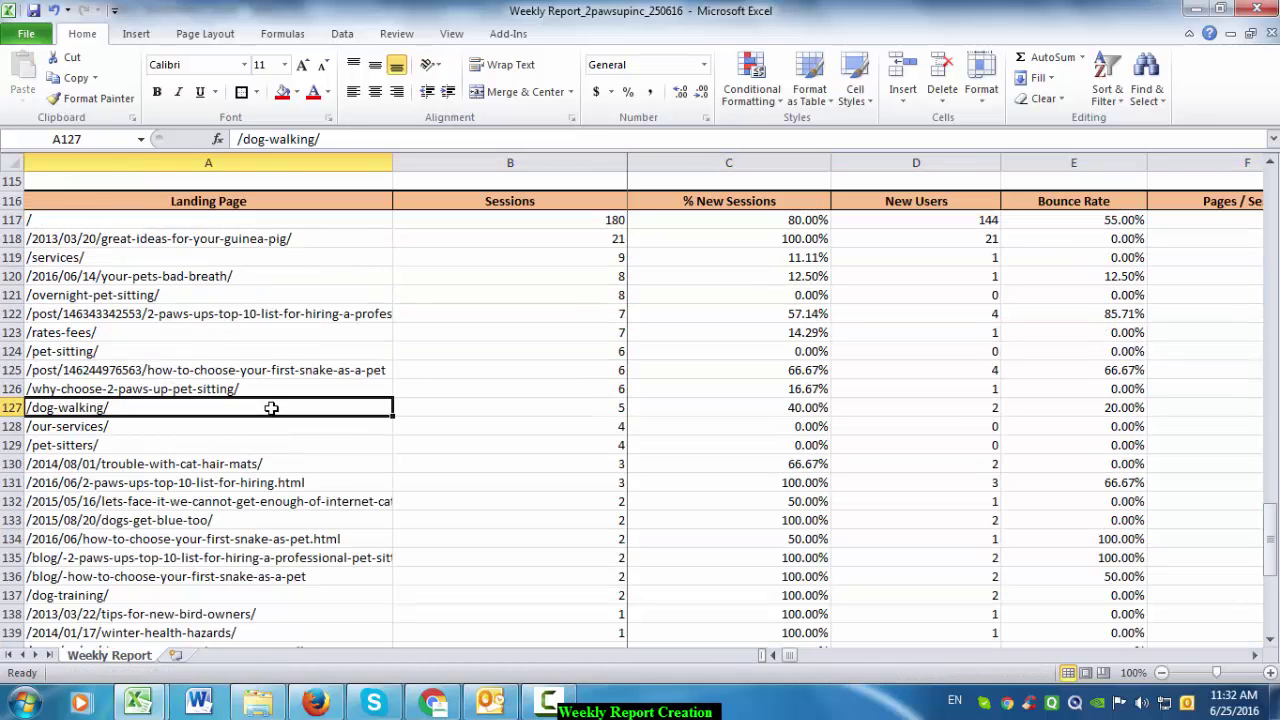
key("ctrl+a")
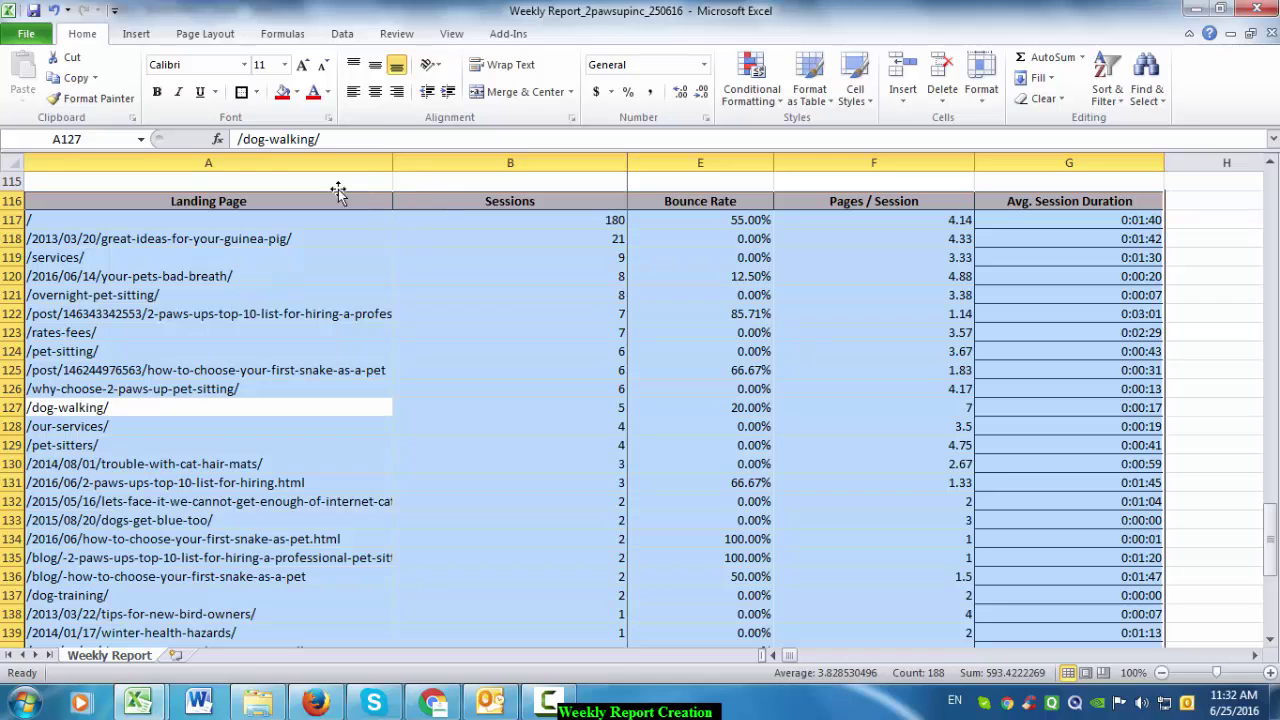
left_click(257, 92)
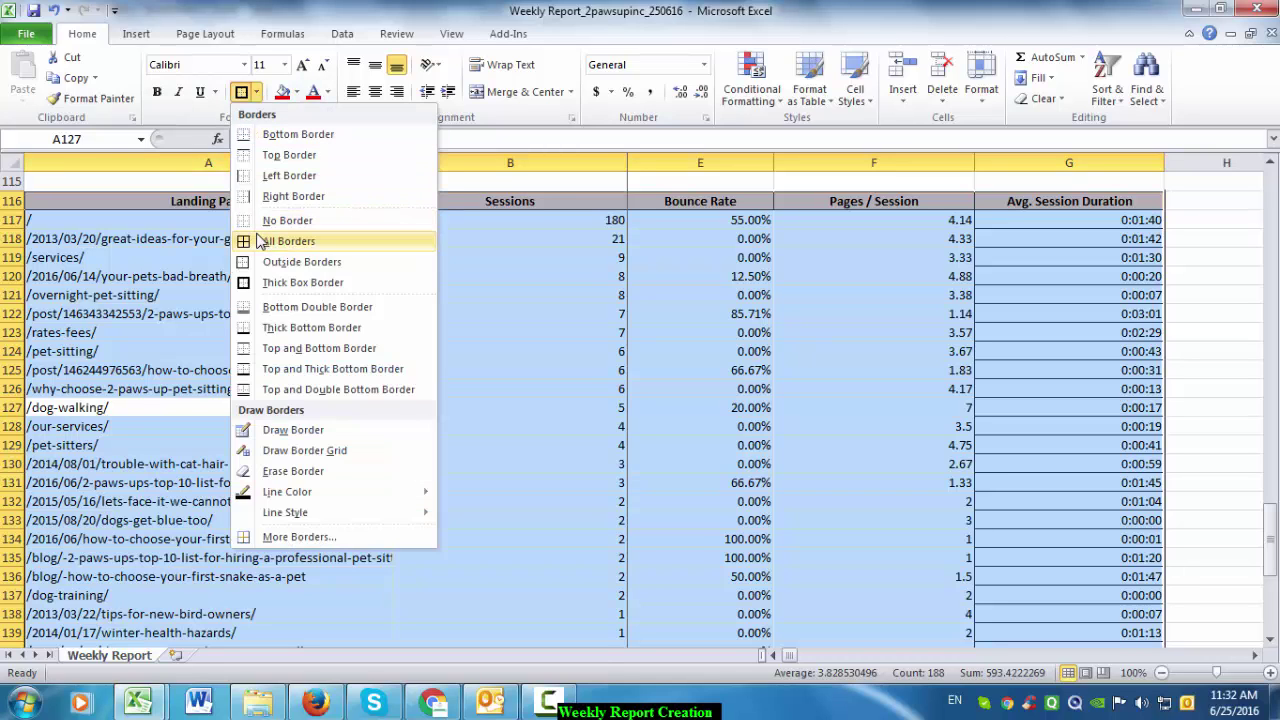
left_click(263, 241)
left_click(257, 92)
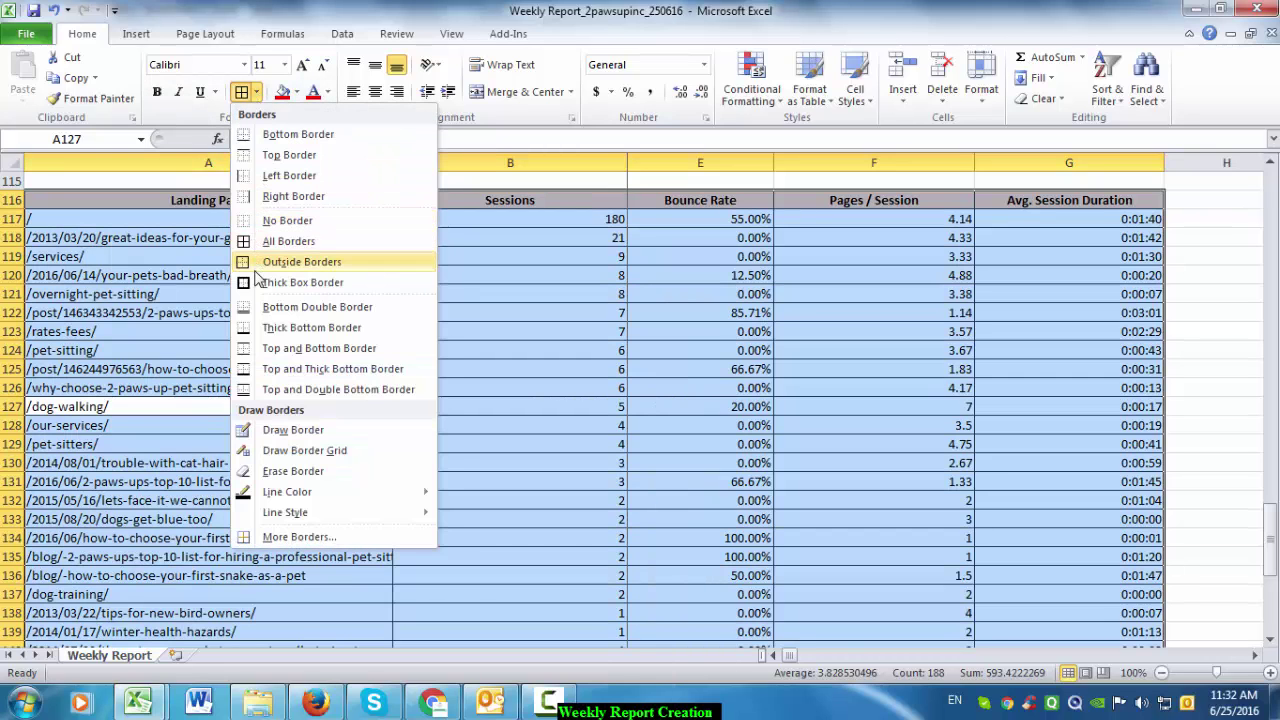
left_click(300, 282)
left_click(457, 350)
left_click(674, 365)
- Delete row 142, the /2015/01/16/excessive-meowing-from-cats/ entry at the end of the landing page table
scroll(700, 400, "down", 5)
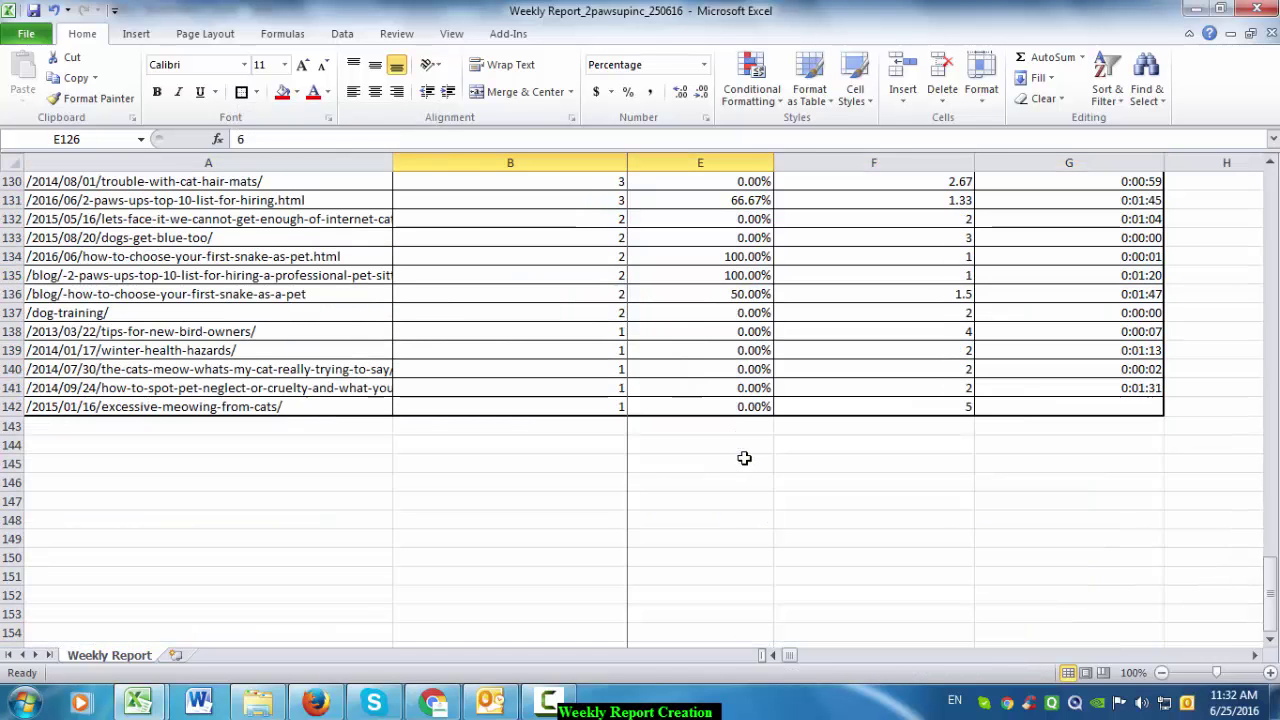
left_click(760, 450)
left_click(952, 464)
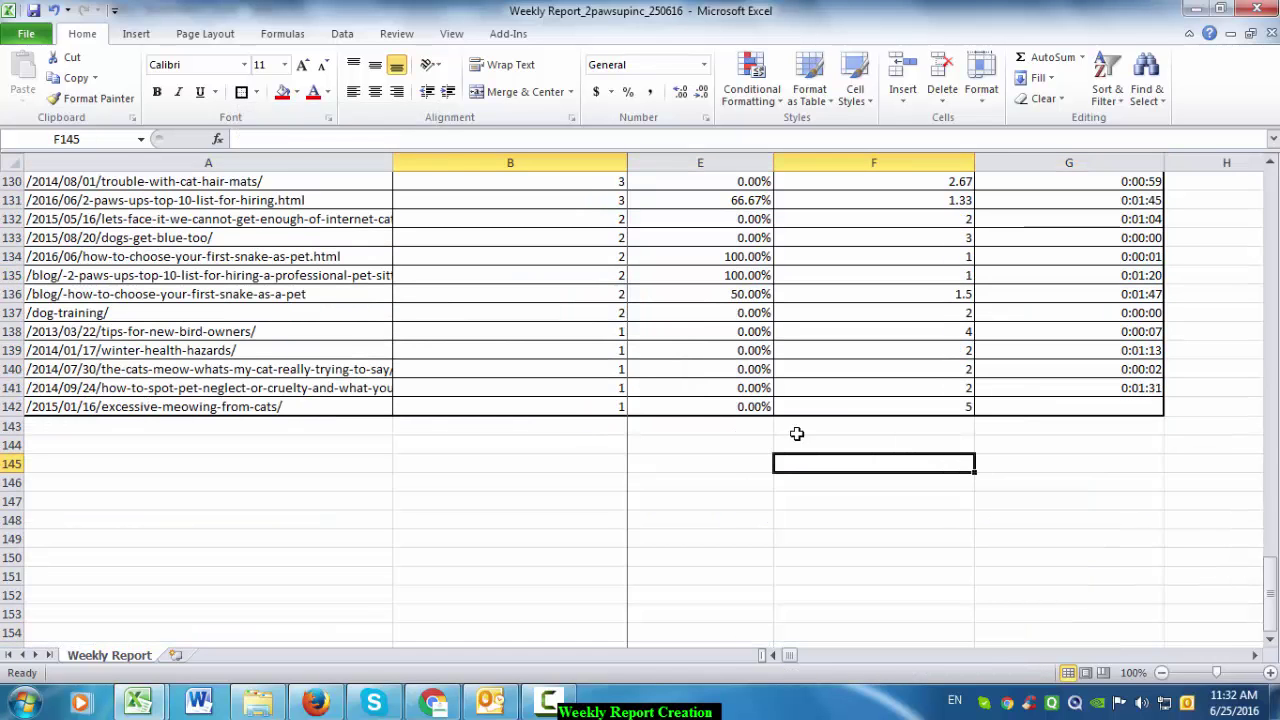
left_click(14, 406)
key("Delete")
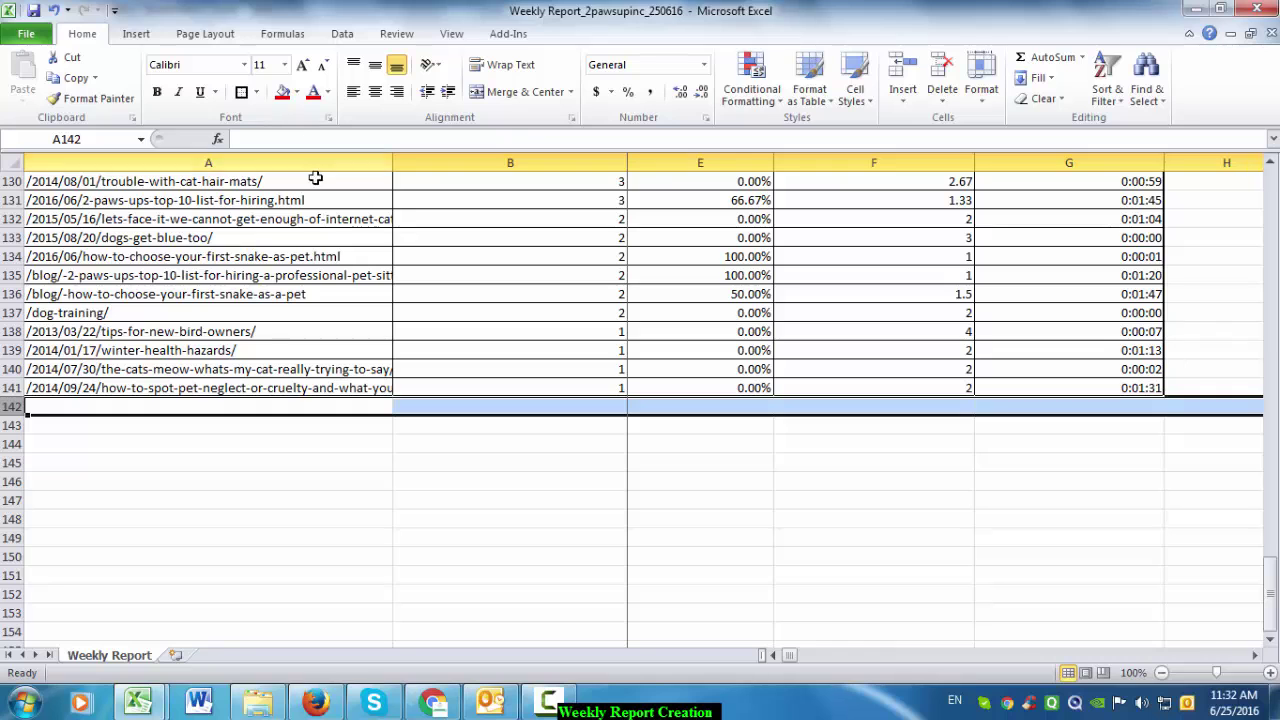
- Reapply All Borders and a Thick Box Border to the shortened landing page table ending at row 141
left_click(318, 258)
key("ctrl+a")
left_click(255, 92)
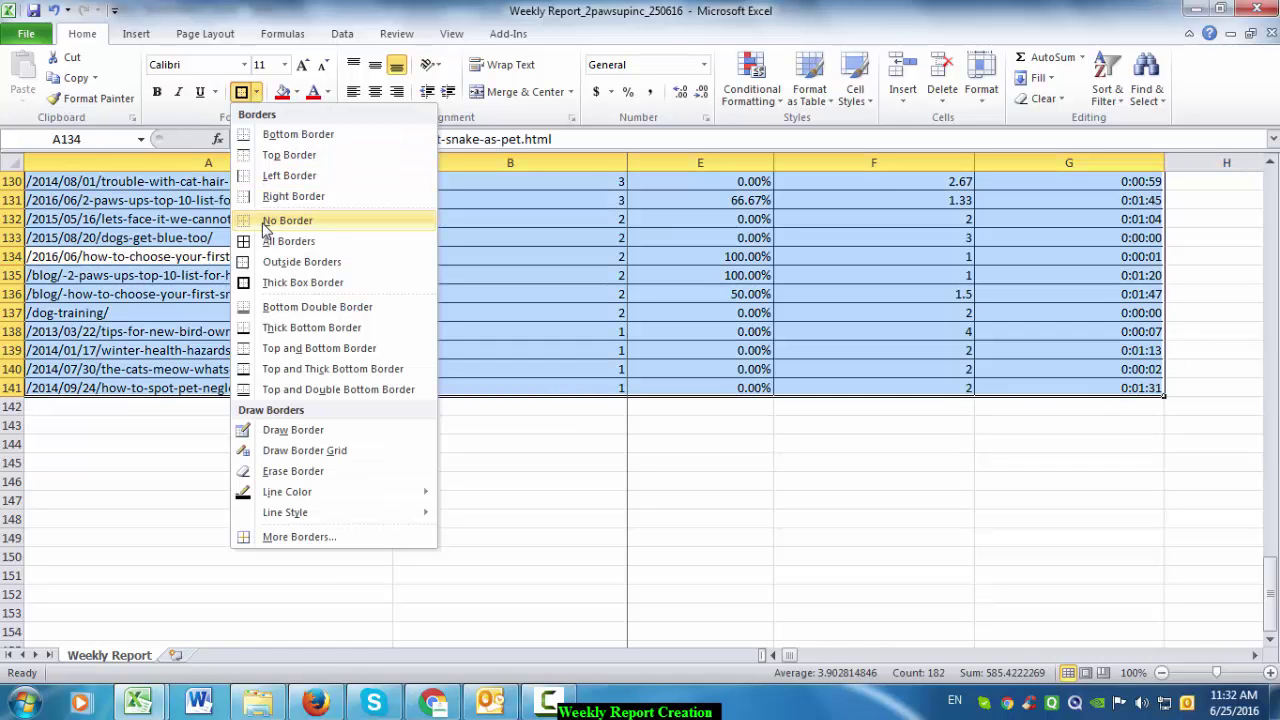
left_click(251, 240)
left_click(256, 92)
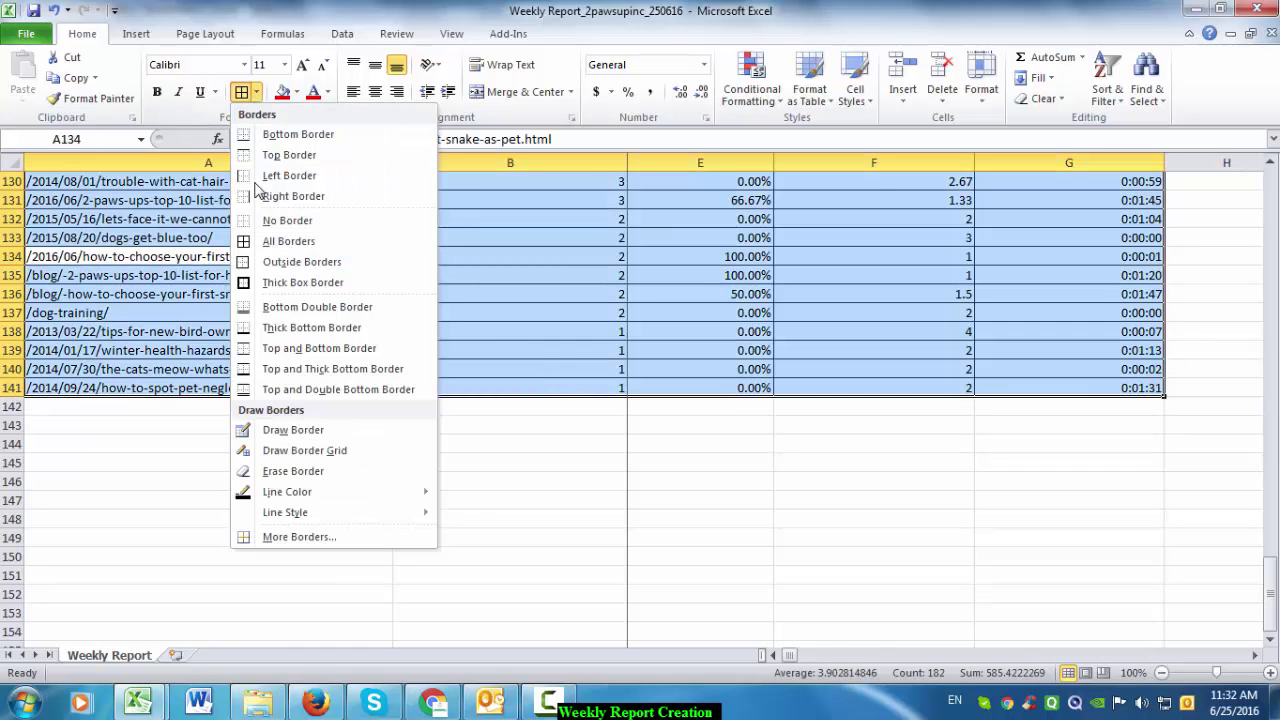
left_click(254, 283)
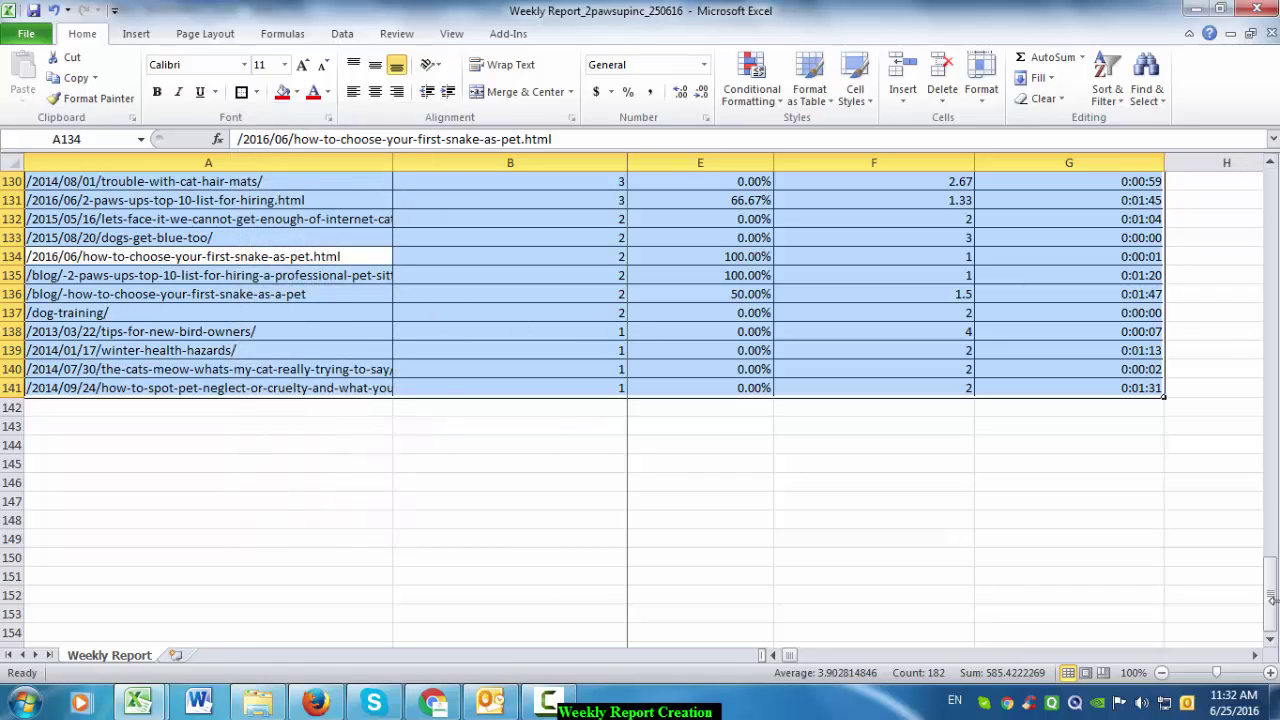
- Review the keyword rankings on Google.com from the report's beginning across to the 25-Jun column
left_click_drag(1268, 605, 1268, 590)
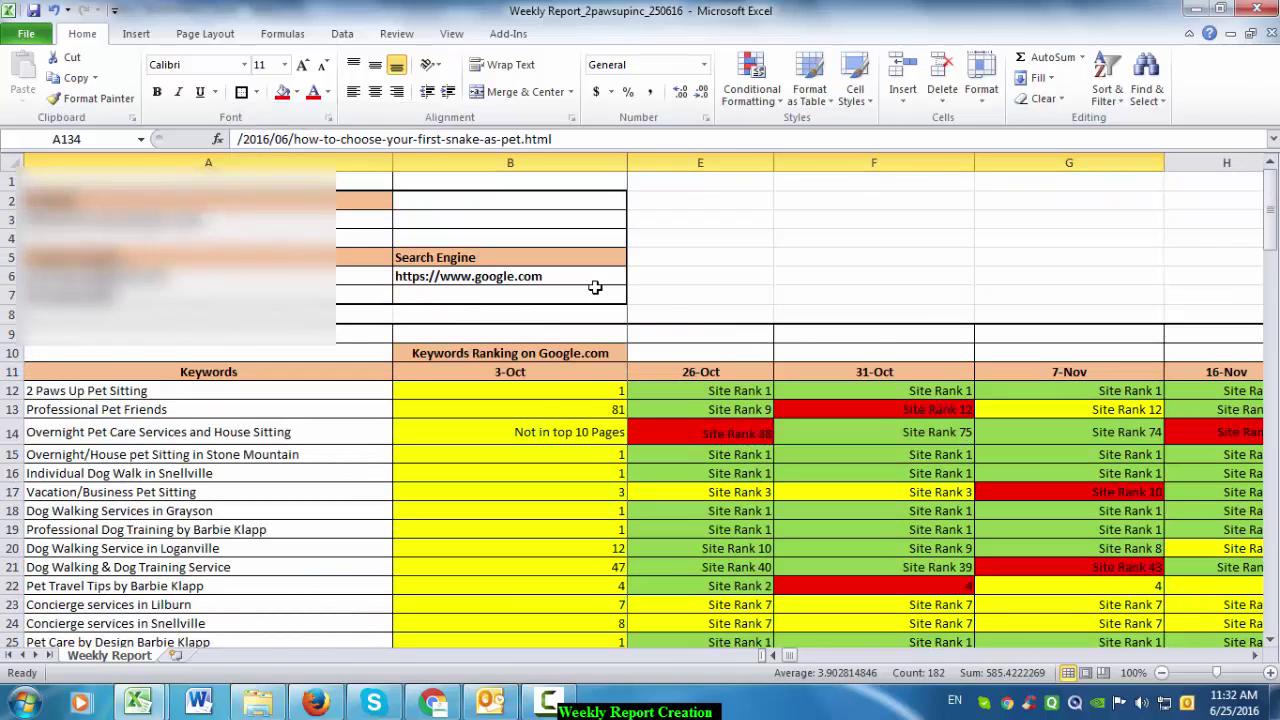
left_click(410, 252)
scroll(417, 323, "down", 4)
left_click_drag(374, 322, 1275, 325)
left_click_drag(1189, 321, 1276, 326)
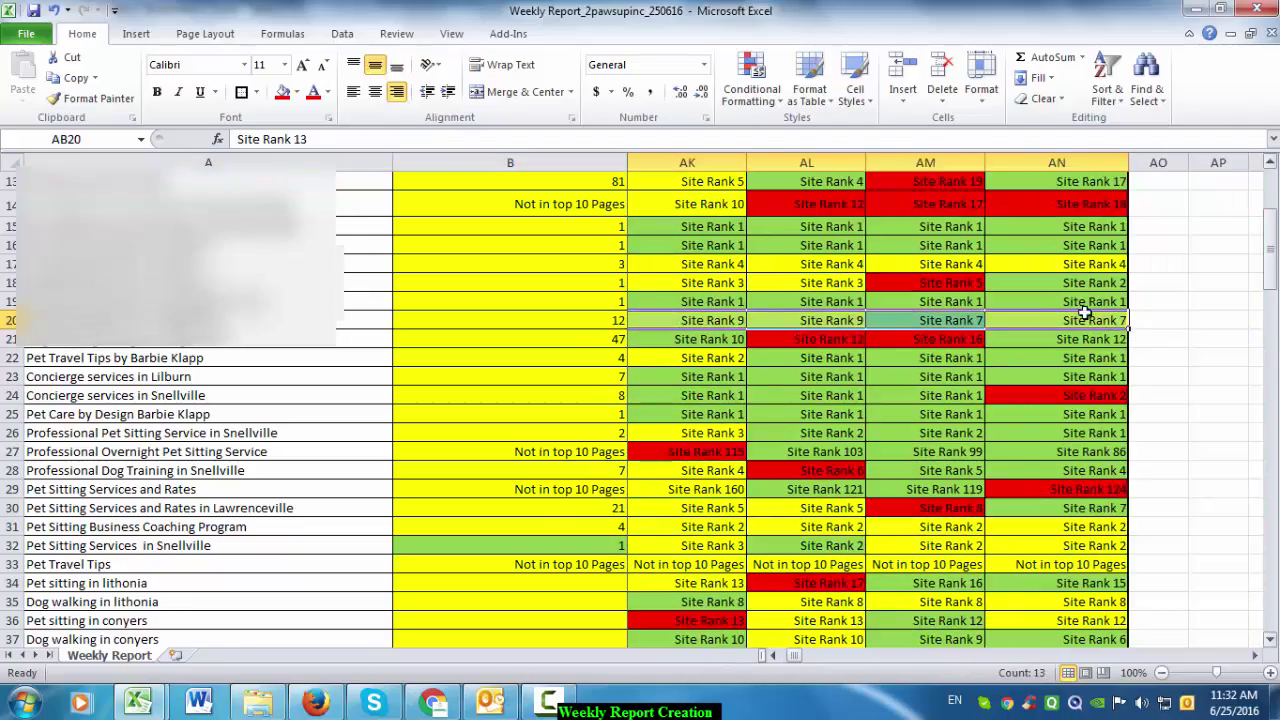
scroll(1071, 294, "up", 4)
left_click(1071, 294)
left_click(961, 314)
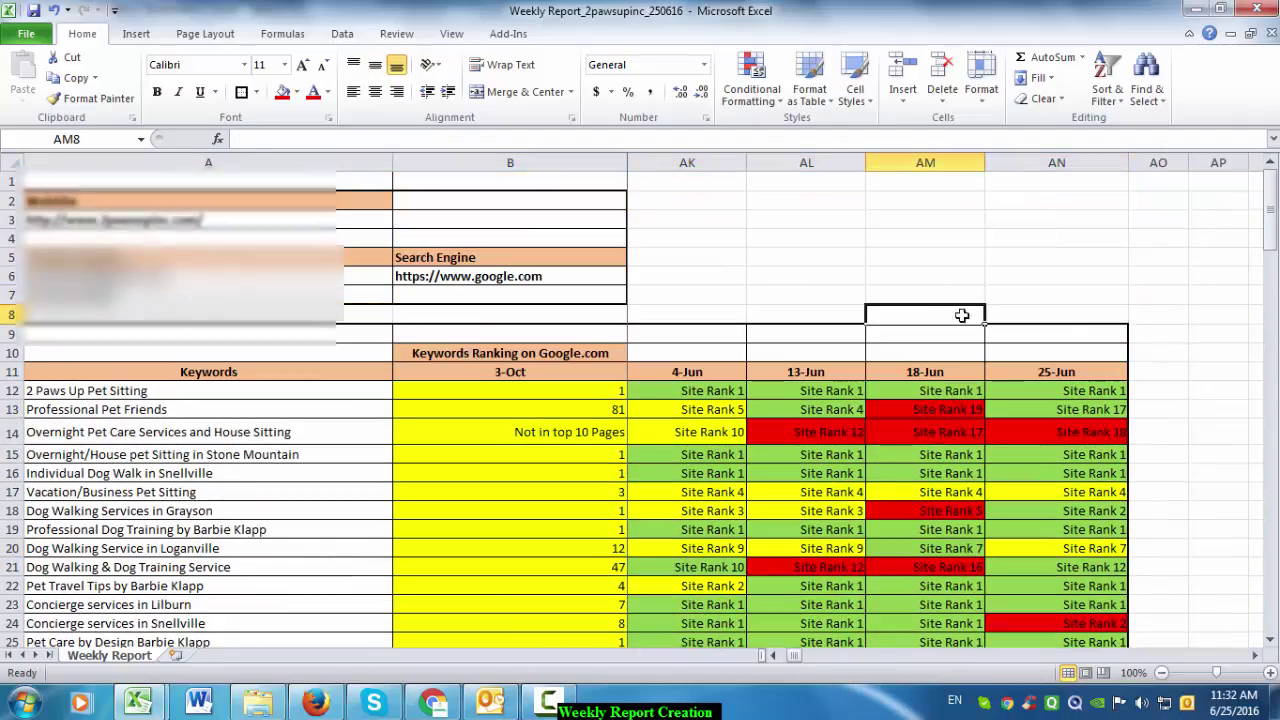
left_click_drag(1050, 334, 1086, 655)
left_click(1086, 655)
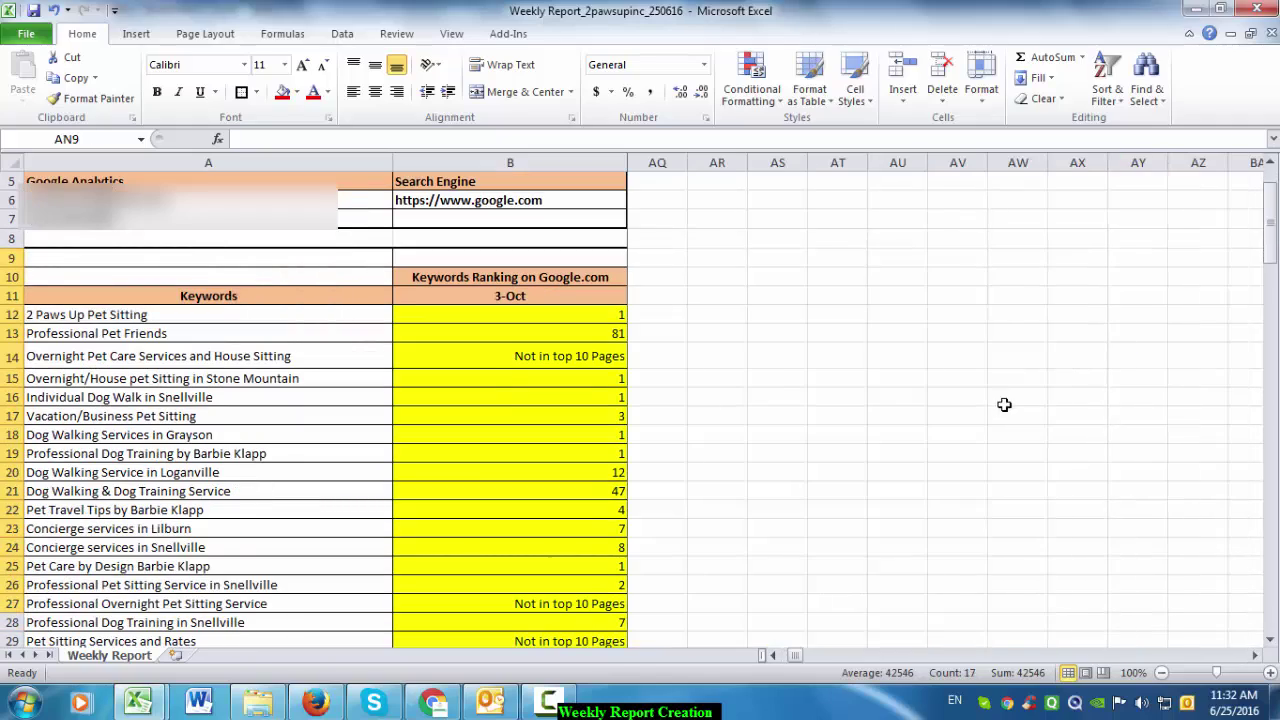
left_click_drag(1004, 405, 363, 366)
left_click(1043, 371)
left_click_drag(1062, 434, 1272, 431)
left_click(1261, 431)
left_click(1214, 431)
left_click(1190, 378)
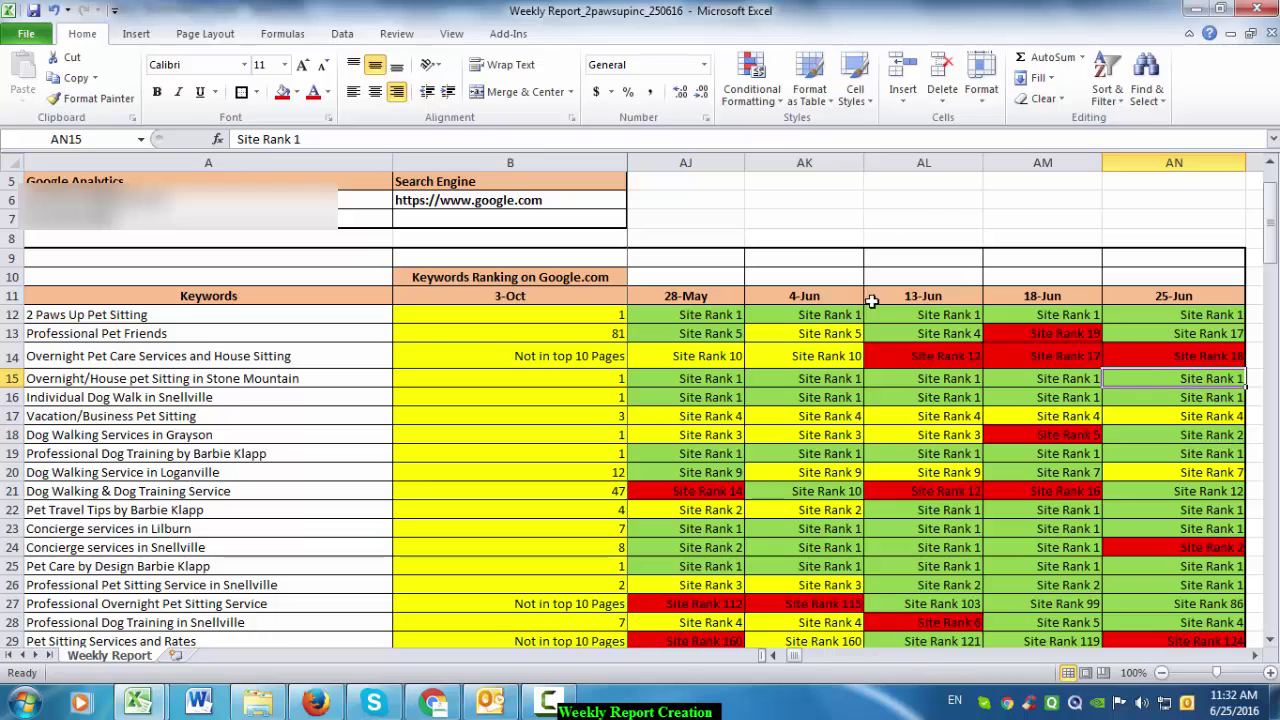
- Check the 25-Jun Back Link, Page Rank and Alexa Rank entries and the 18 Jun to 24 Jun Google Analytics figures
scroll(1137, 374, "down", 8)
left_click(1190, 403)
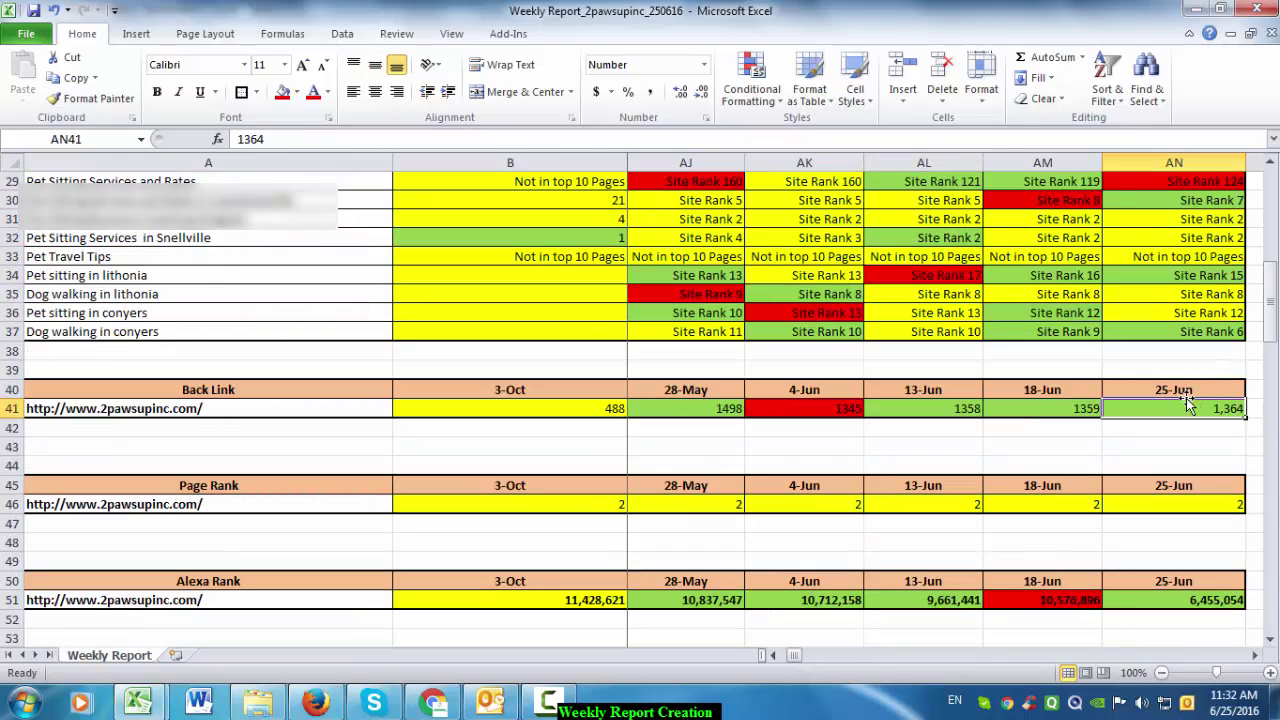
scroll(1164, 398, "down", 2)
left_click(1180, 372)
scroll(1203, 371, "down", 2)
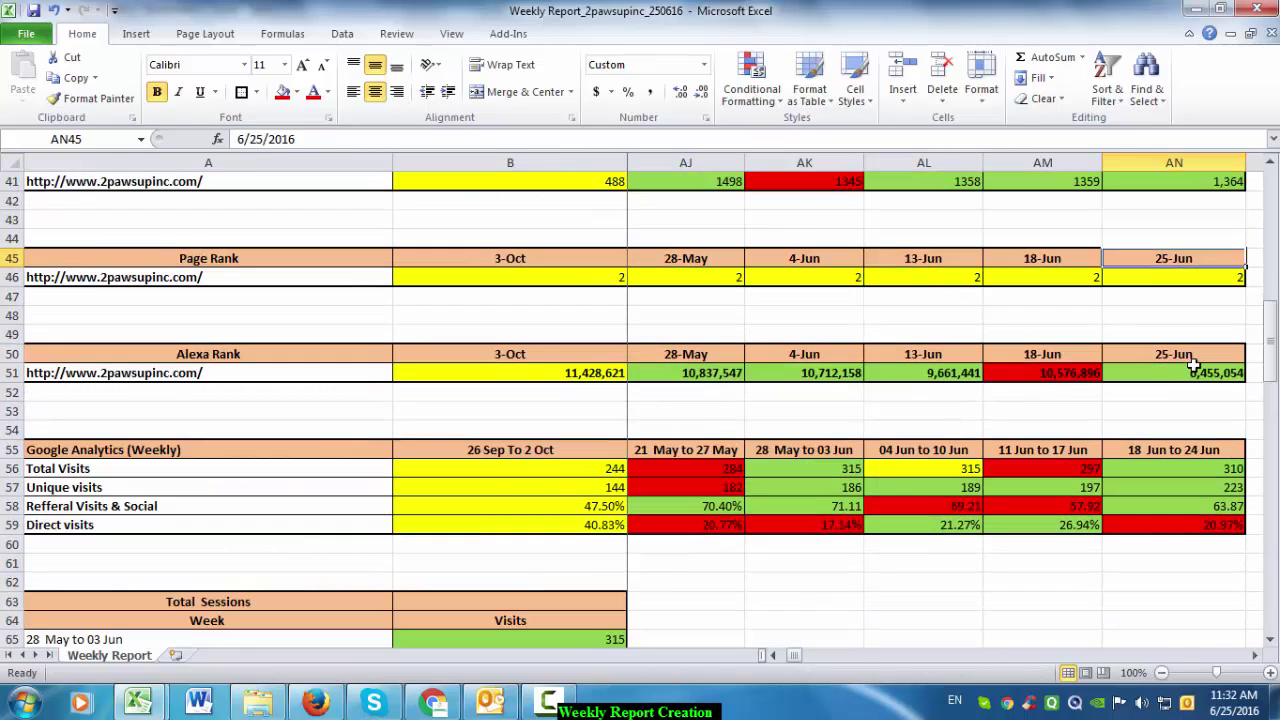
left_click_drag(1180, 448, 1180, 429)
scroll(1186, 373, "down", 1)
scroll(1186, 373, "down", 1)
left_click_drag(1186, 355, 1186, 412)
left_click(1180, 449)
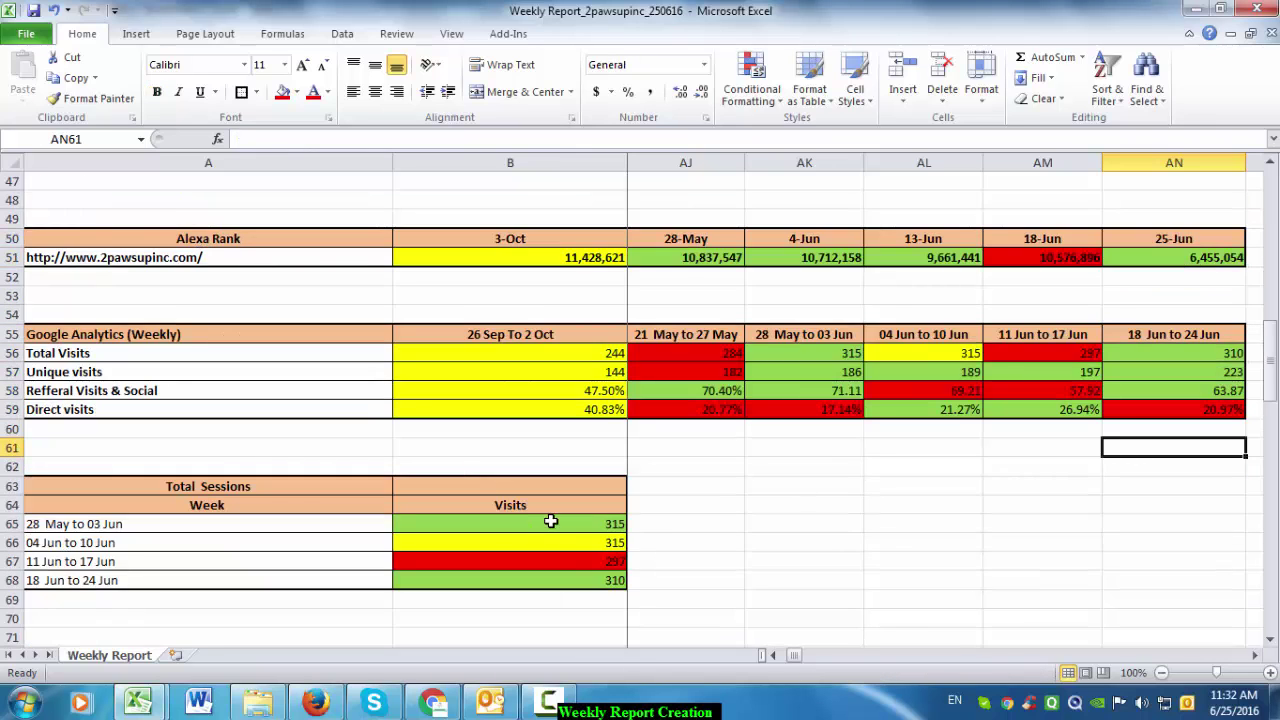
- Check the Total Sessions and unique sessions tables together with their charts
scroll(552, 522, "down", 4)
left_click_drag(518, 265, 518, 371)
left_click_drag(814, 354, 237, 334)
left_click(896, 397)
scroll(902, 390, "down", 2)
scroll(901, 391, "down", 4)
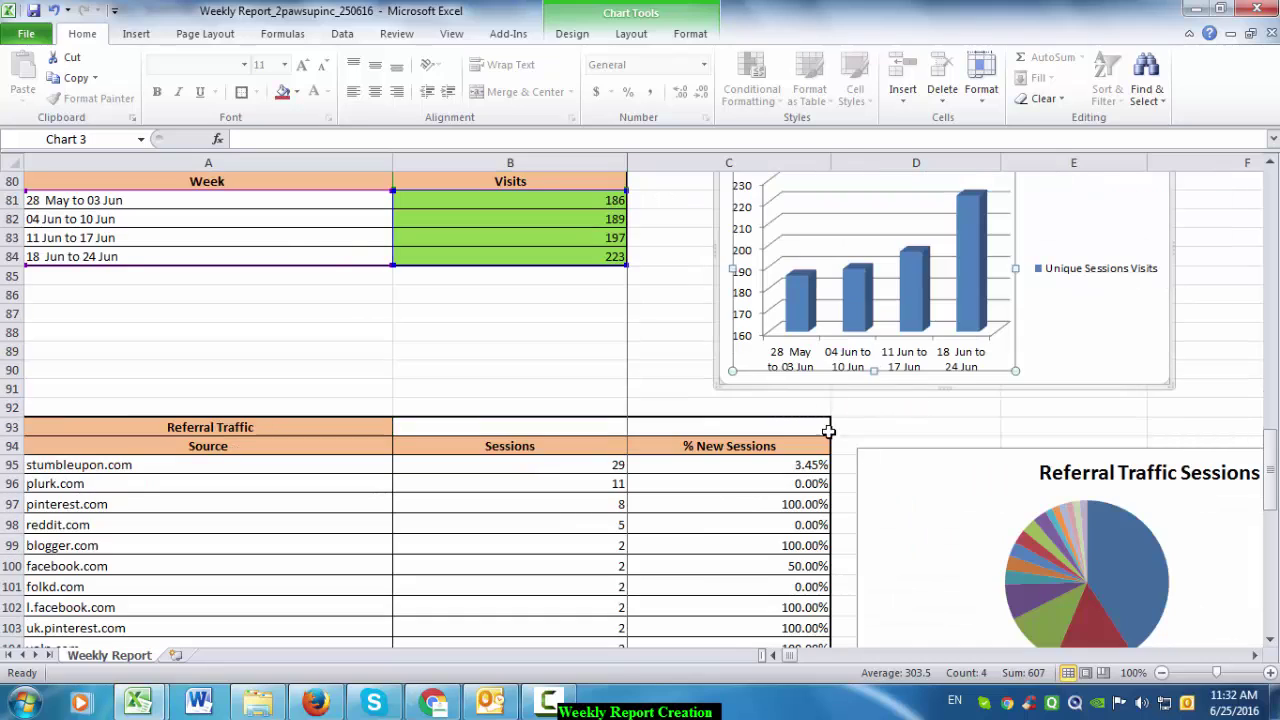
- Check the Referral Traffic table with its pie chart and the Landing Page table below it
left_click(1030, 514)
scroll(846, 531, "down", 5)
left_click(620, 594)
scroll(600, 530, "down", 4)
left_click(560, 474)
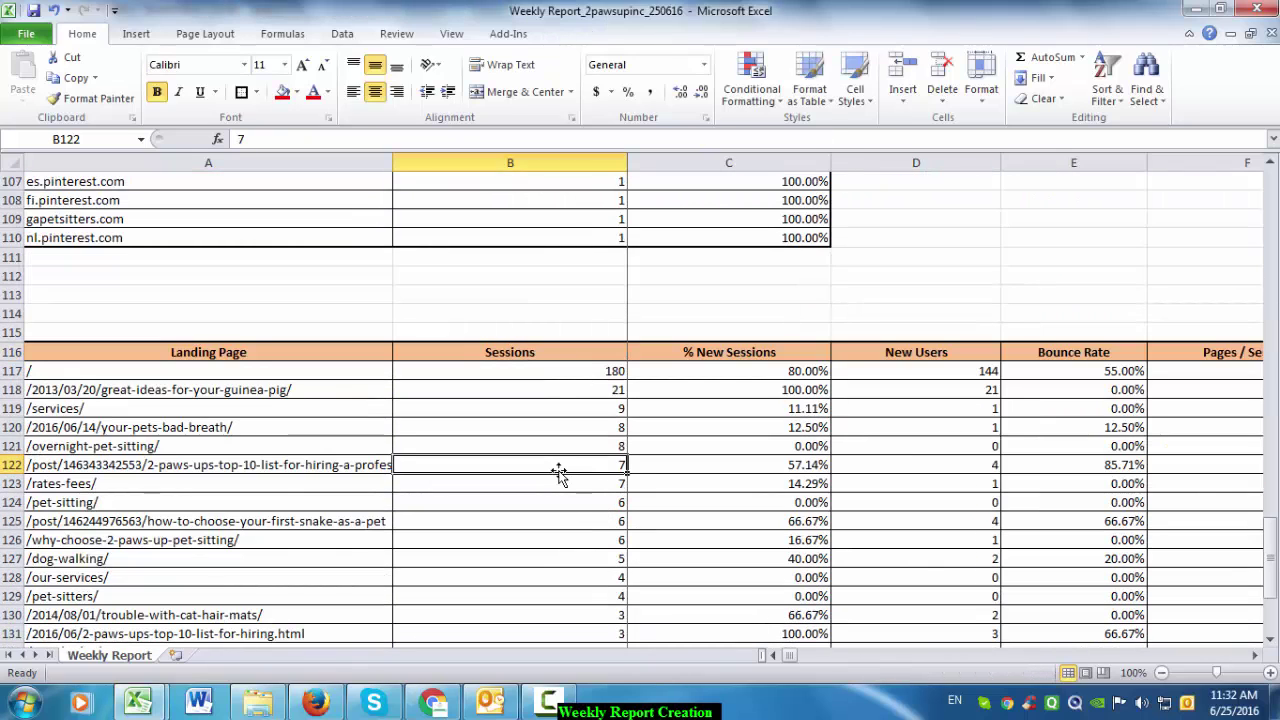
left_click(383, 449)
scroll(410, 470, "down", 6)
- Return to the start of the report and look over the latest keyword ranking columns once more
scroll(423, 483, "up", 20)
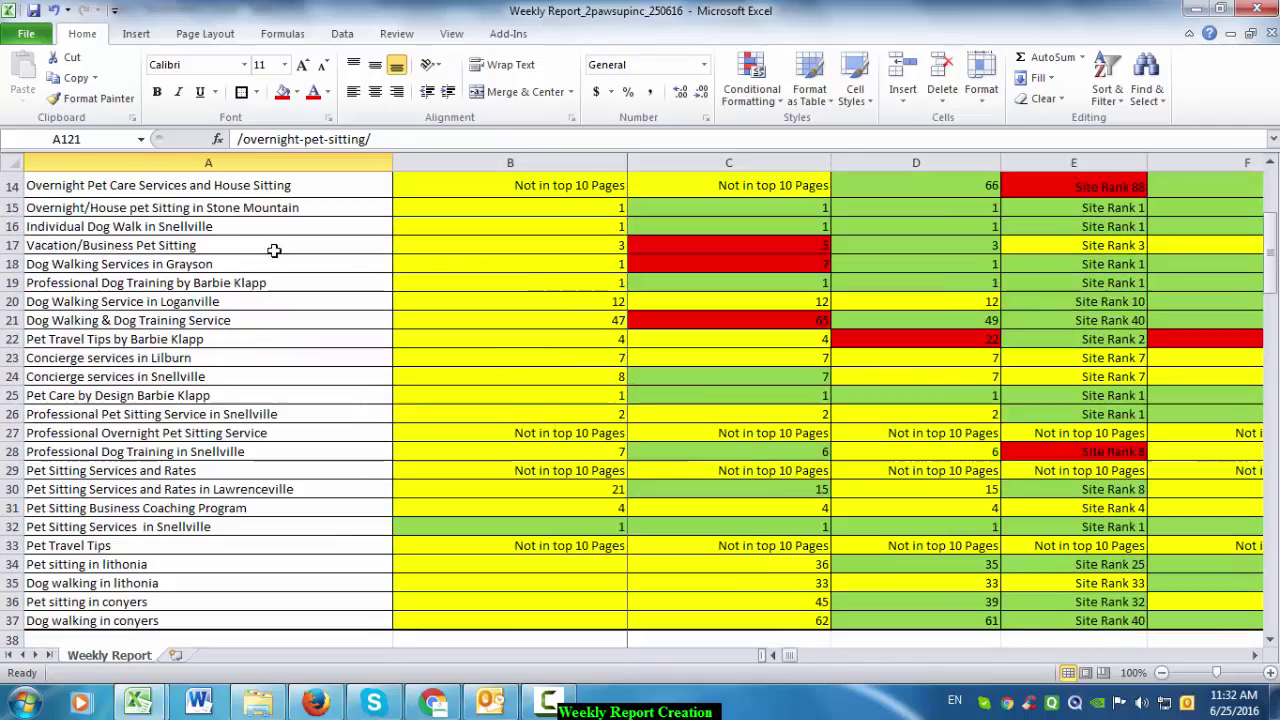
left_click_drag(273, 250, 1272, 400)
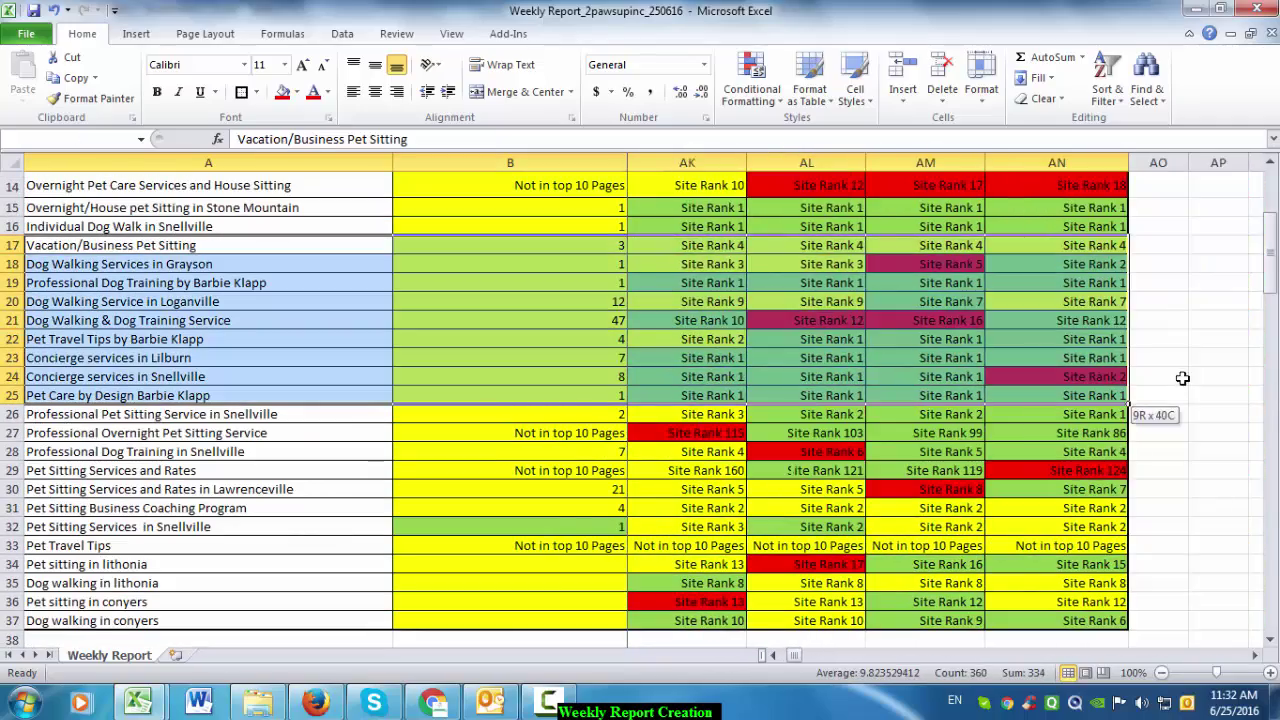
left_click(1157, 376)
scroll(1063, 349, "up", 5)
scroll(700, 330, "down", 5)
scroll(807, 369, "up", 5)
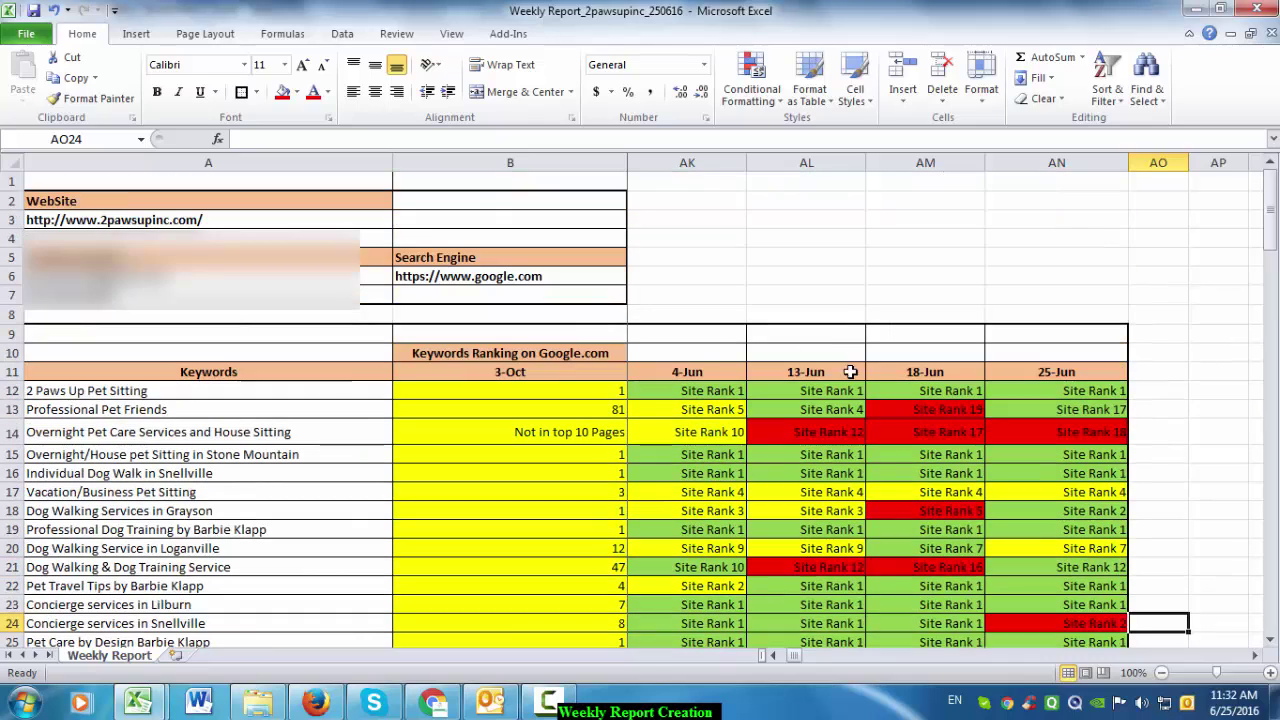
left_click(862, 262)
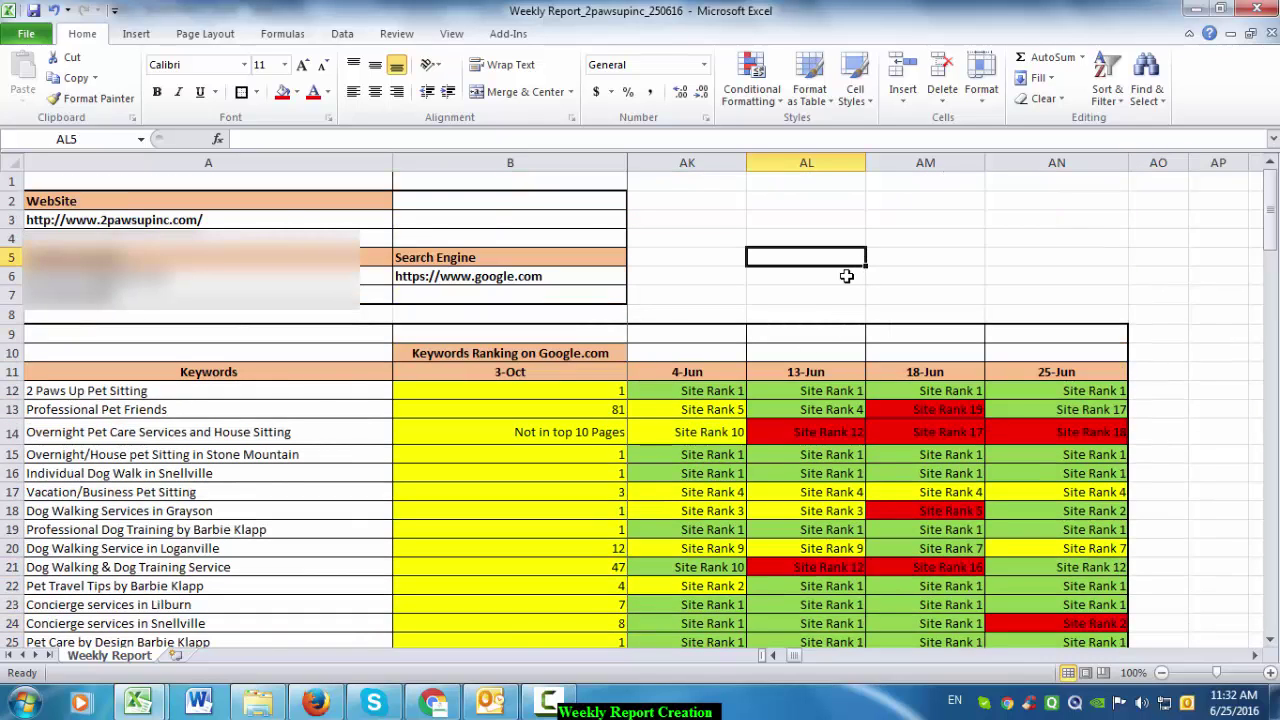